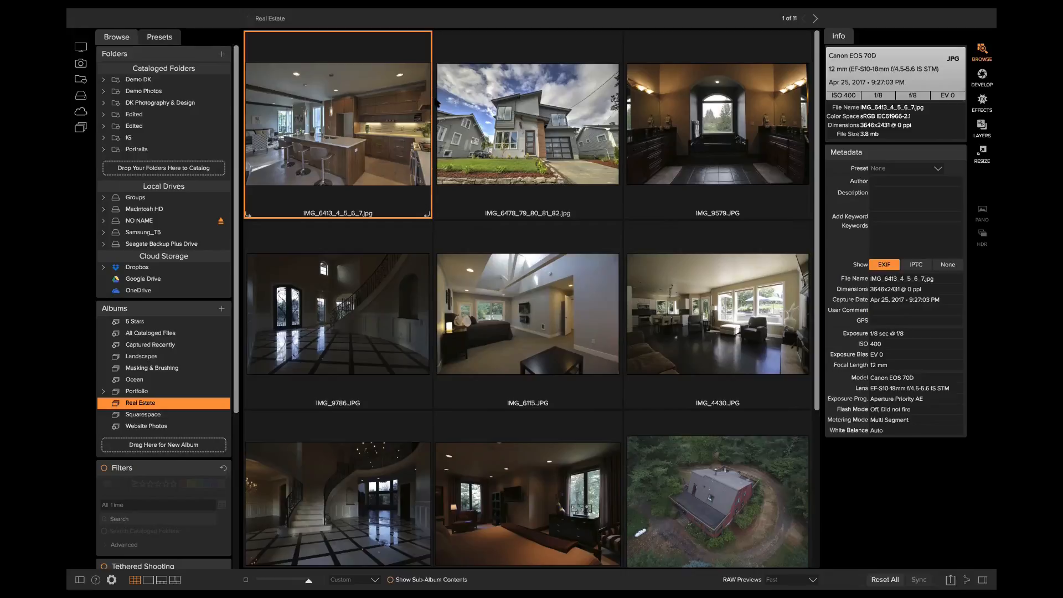
Open the staircase photo IMG_9771.JPG from the Real Estate album for editing in Develop
mouse_move(421, 143)
scroll(463, 262, "down", 4)
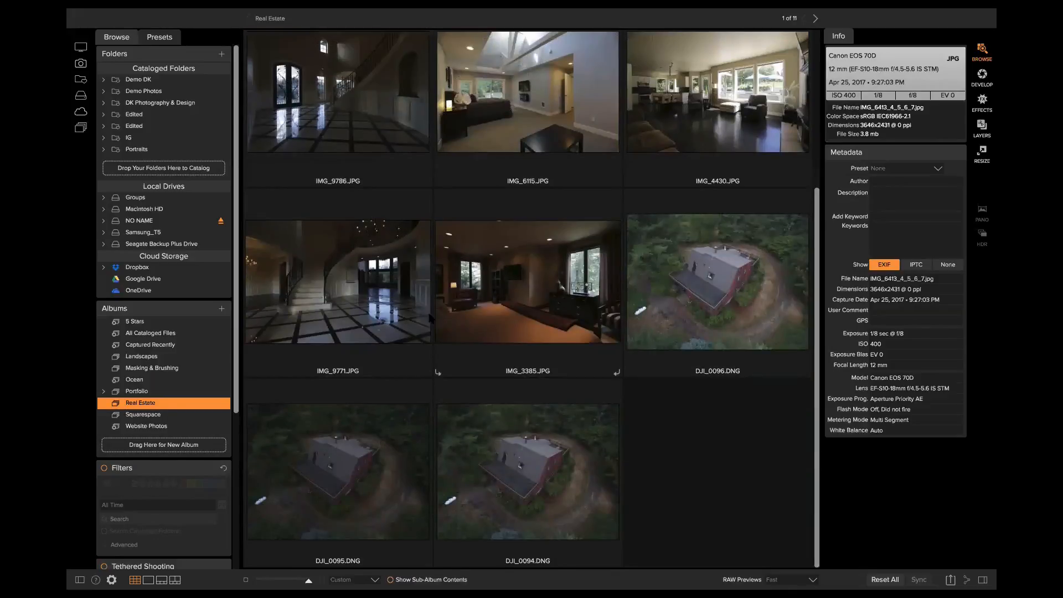
double_click(367, 303)
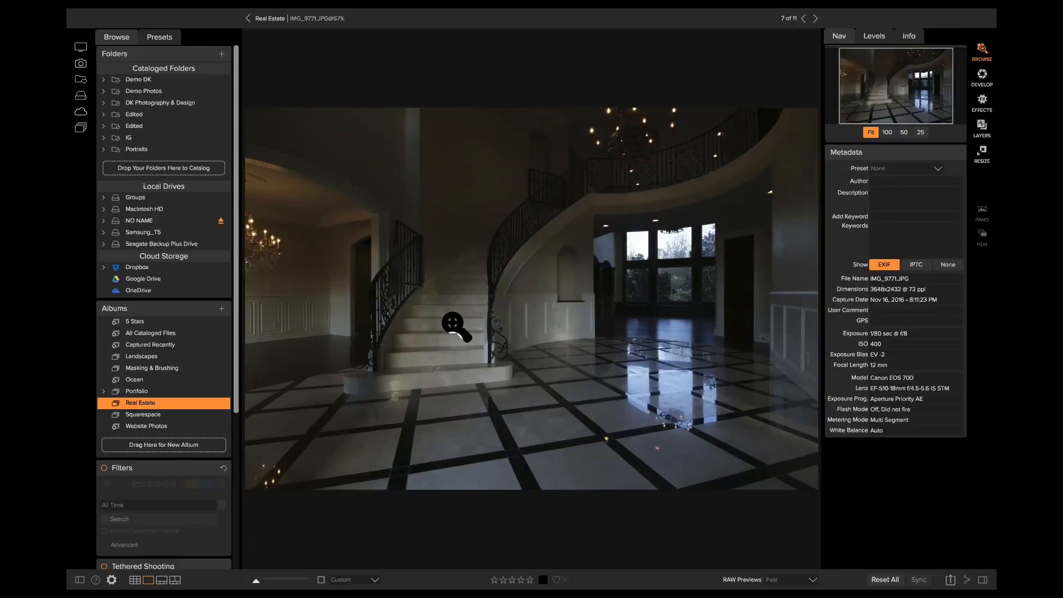
left_click(982, 77)
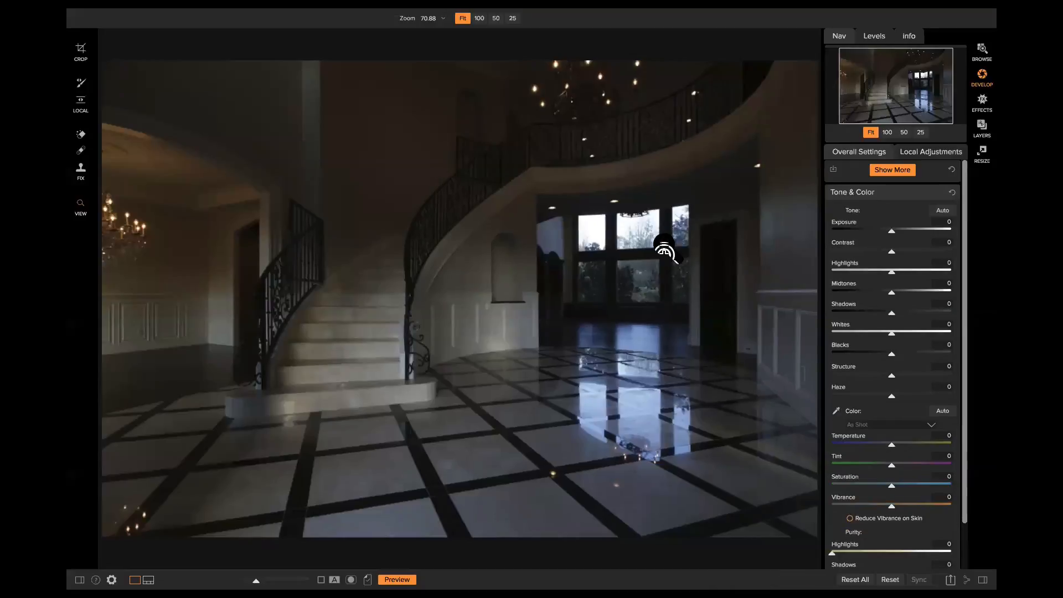
Lower the photo's exposure to -0.4 and raise its shadows to 95
left_click(611, 214)
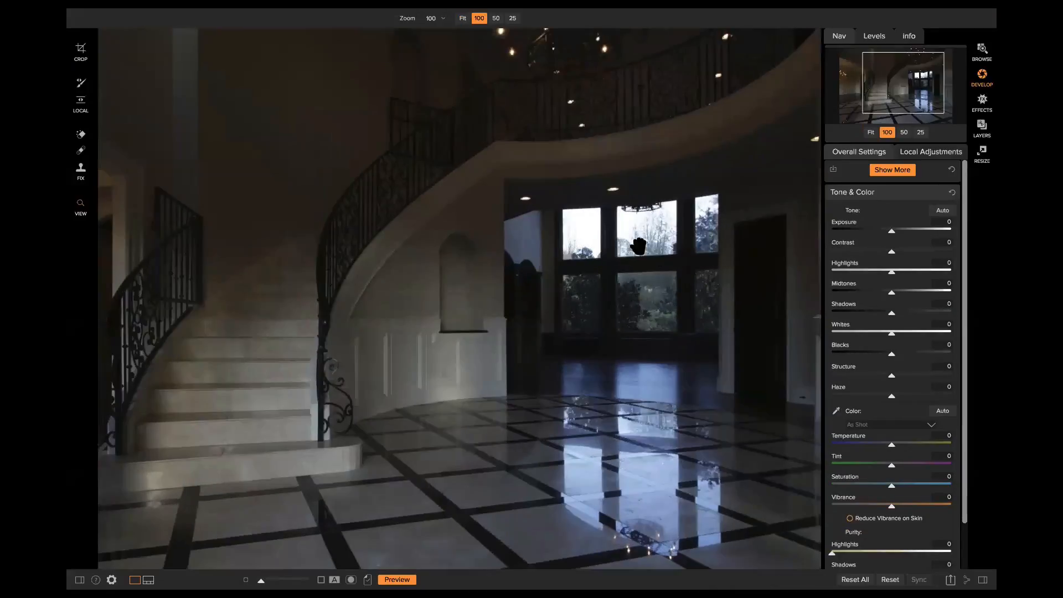
left_click_drag(611, 214, 546, 212)
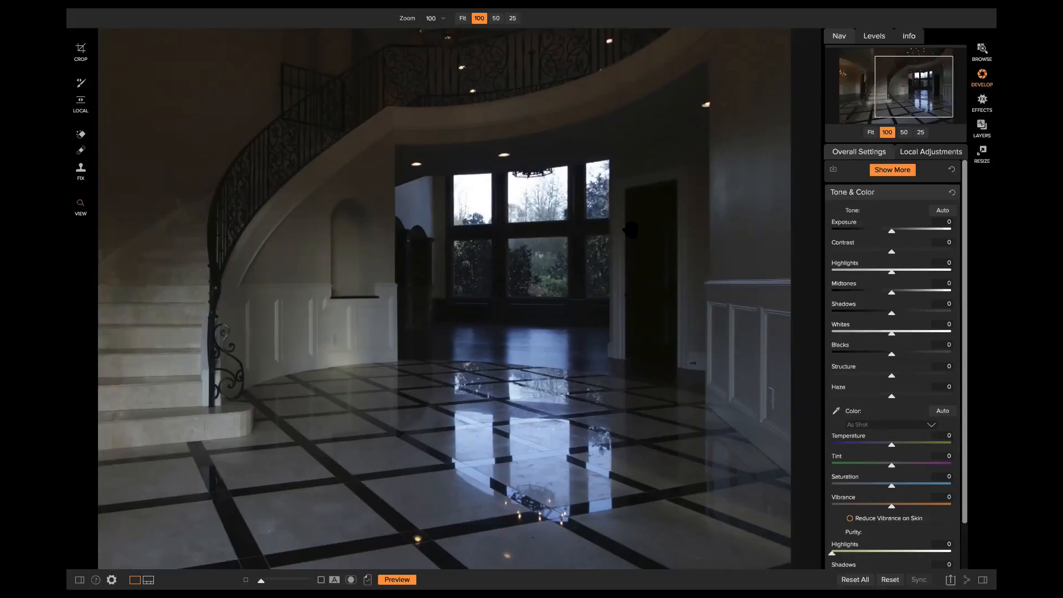
left_click(447, 266)
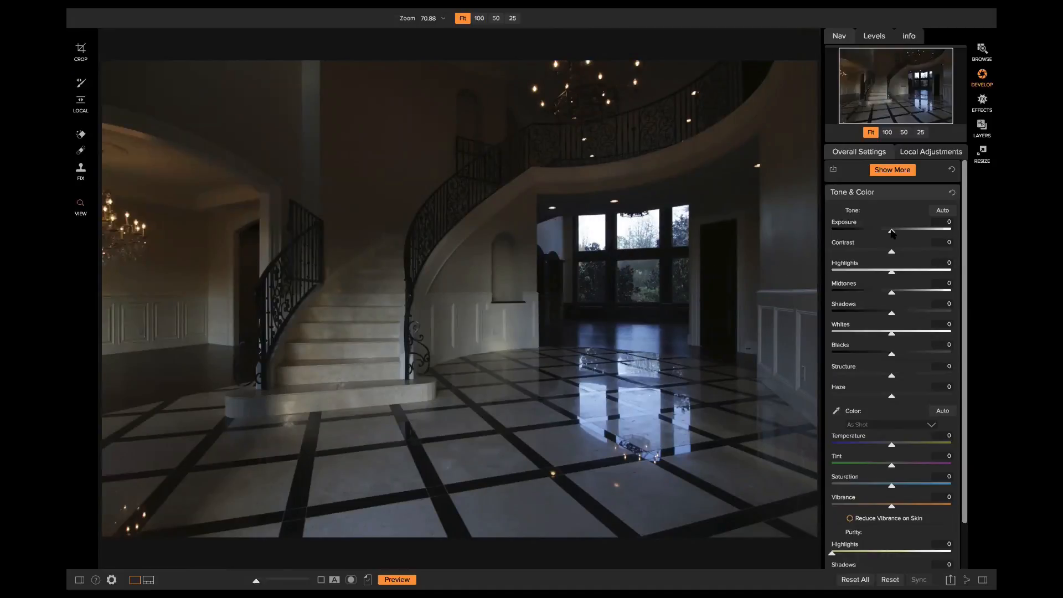
left_click_drag(891, 231, 886, 233)
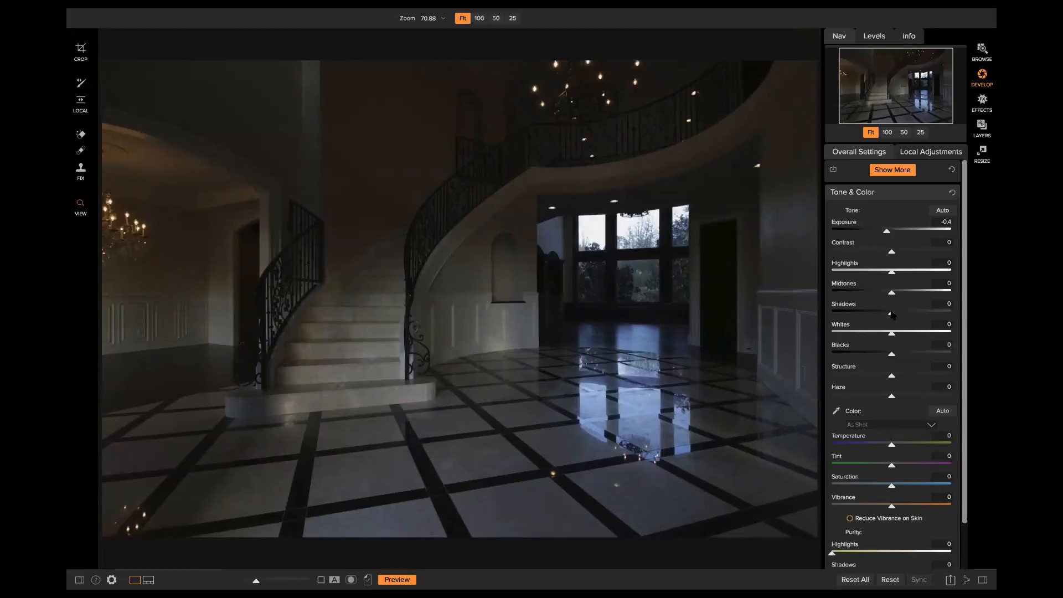
left_click_drag(892, 314, 947, 314)
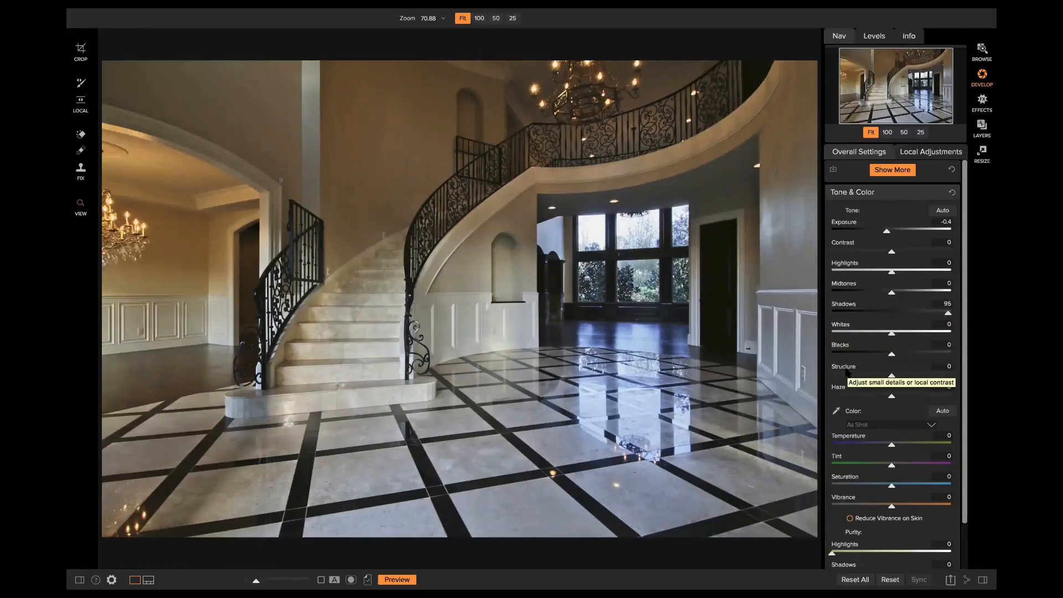
Compare the adjusted photo with the original and examine the upper wall and chandelier area at 100% zoom
key("p")
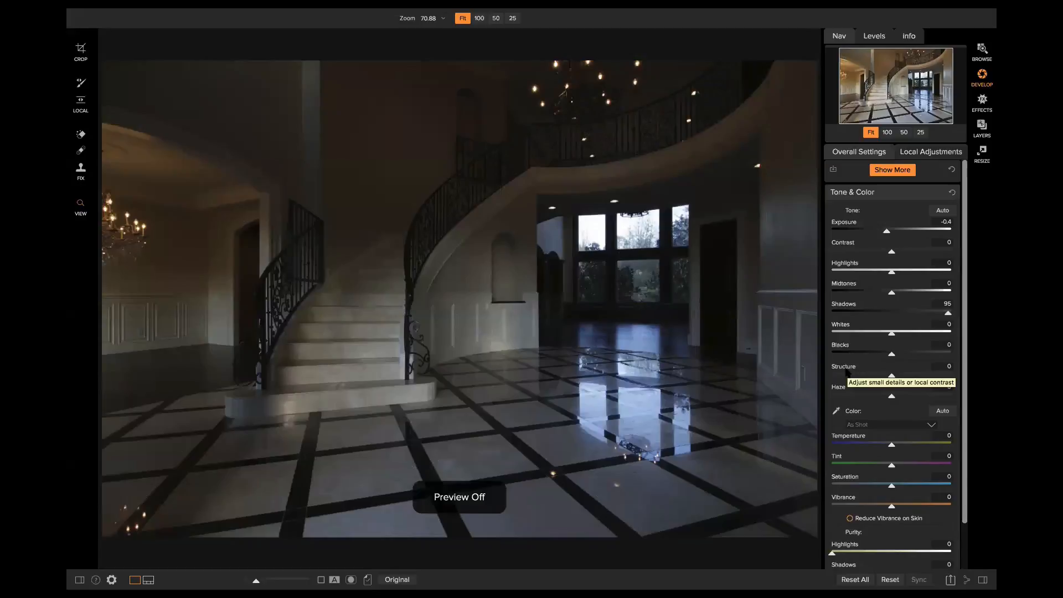
key("p")
key("p")
key("p")
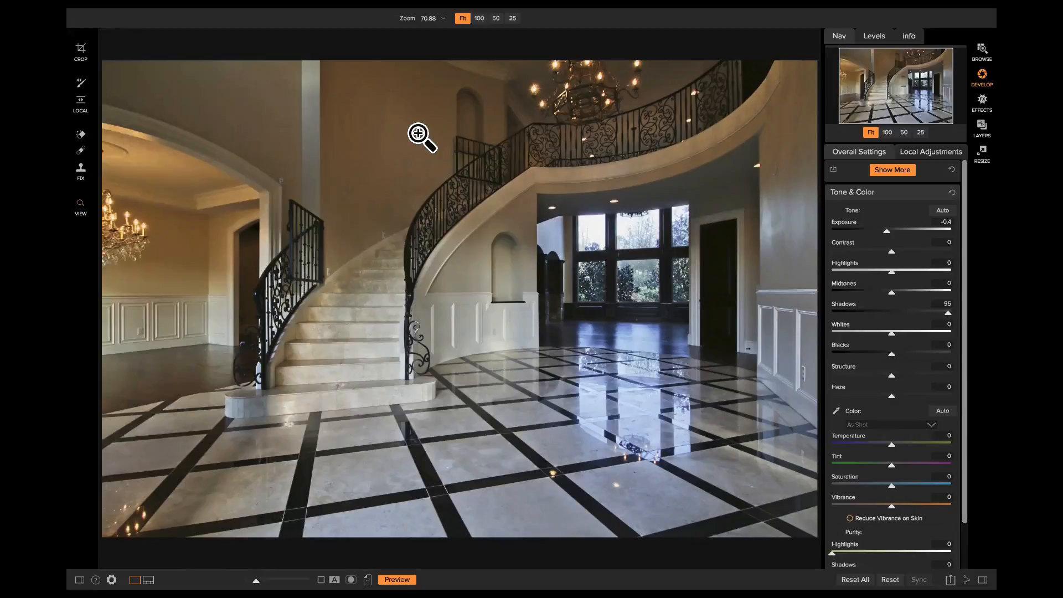
left_click(447, 98)
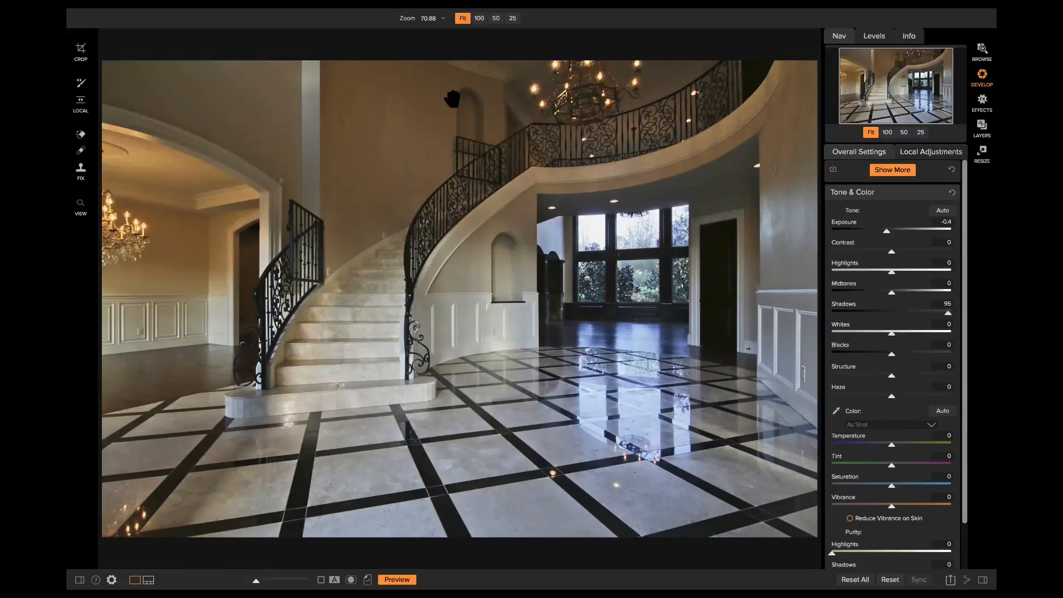
left_click_drag(474, 97, 498, 151)
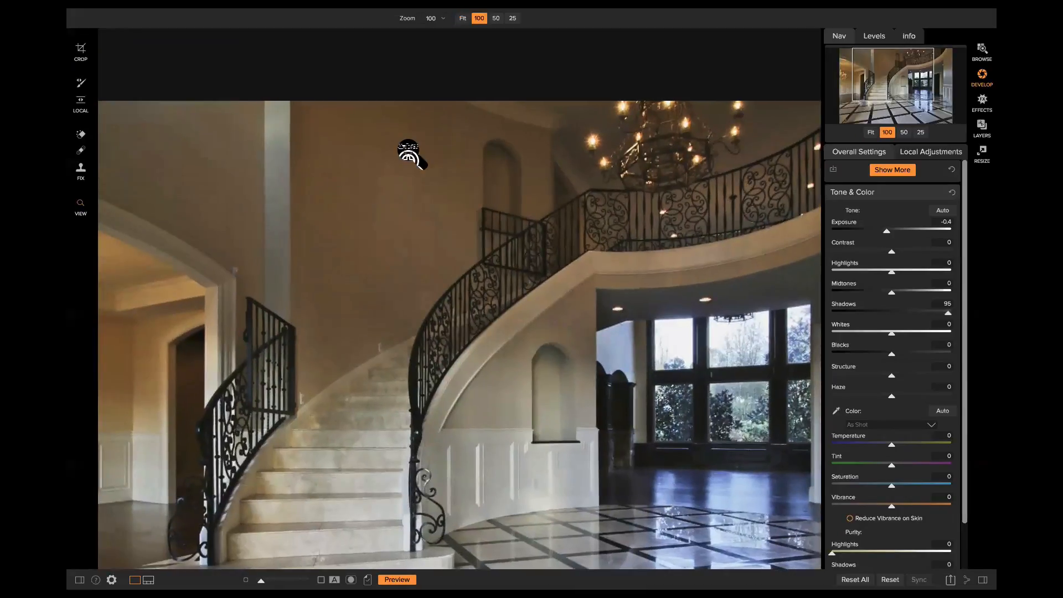
left_click(410, 152)
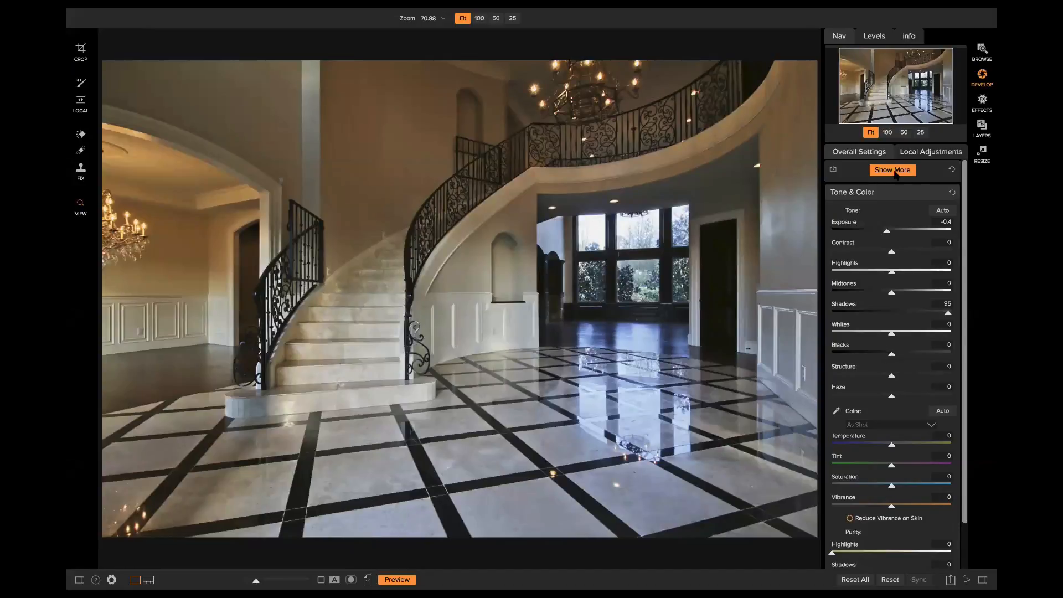
Try the Low and High presets for sharpening and noise reduction, and return the details to Default
scroll(901, 270, "down", 3)
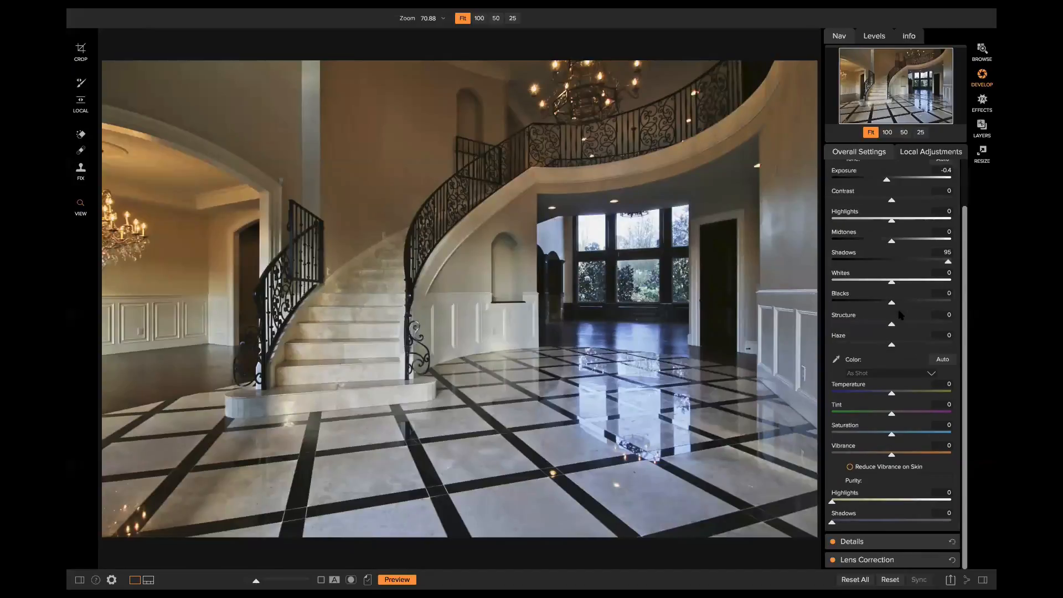
left_click(875, 541)
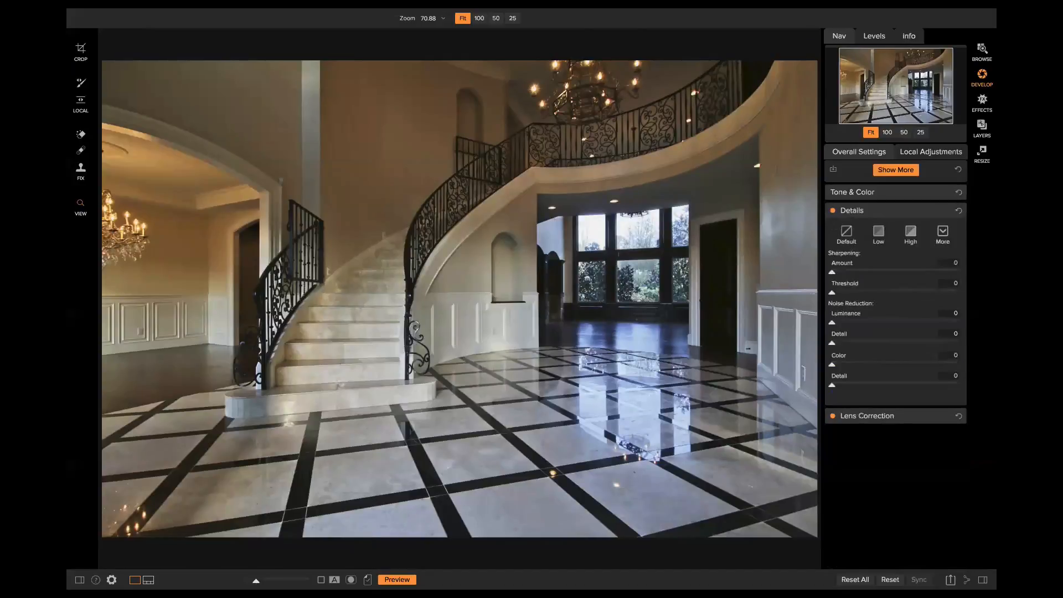
left_click(878, 237)
left_click(465, 99)
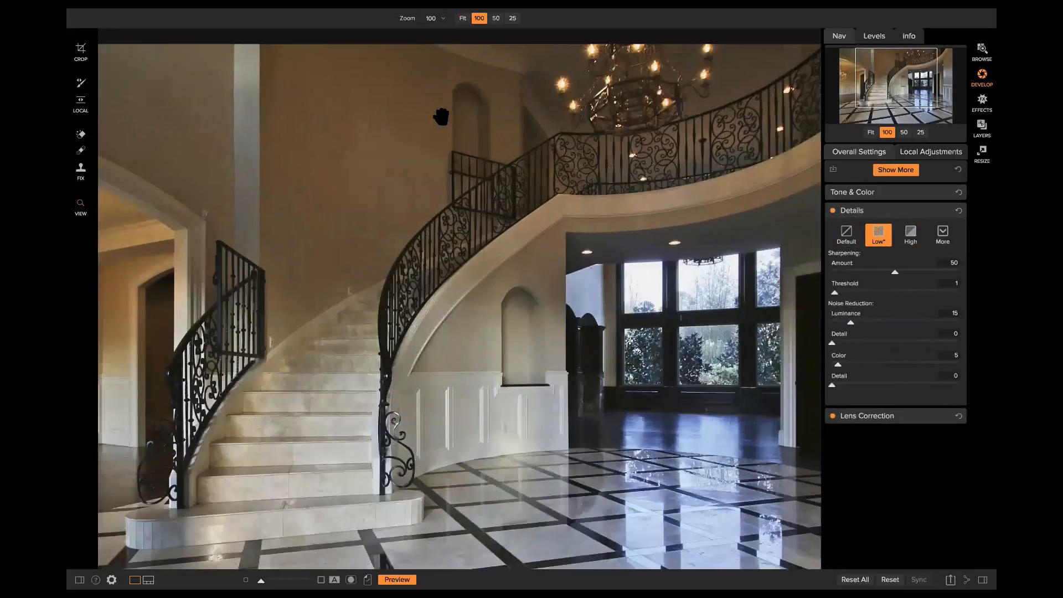
left_click_drag(442, 118, 466, 145)
left_click(910, 235)
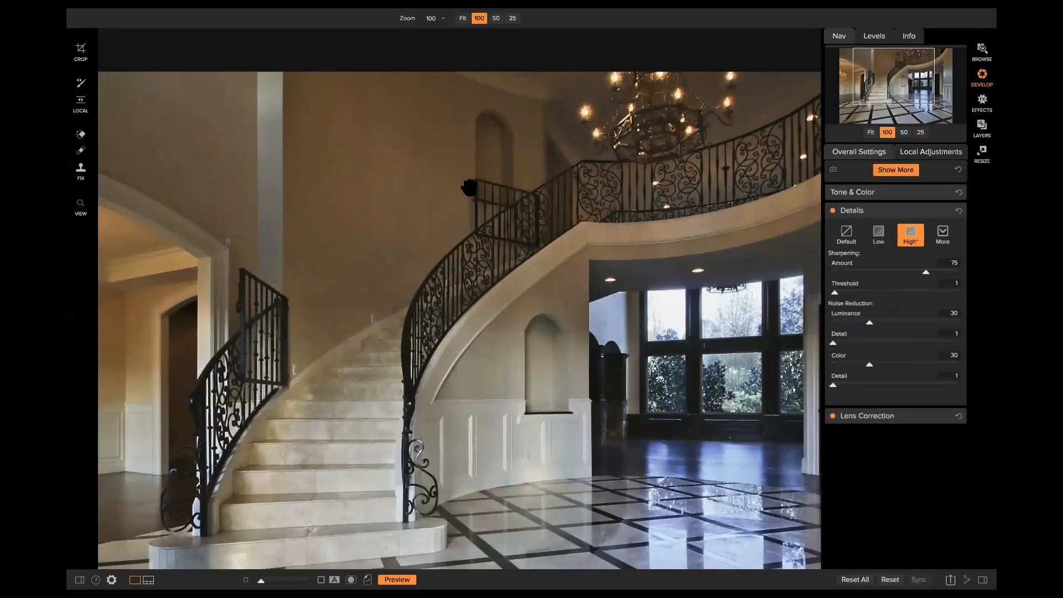
left_click(851, 234)
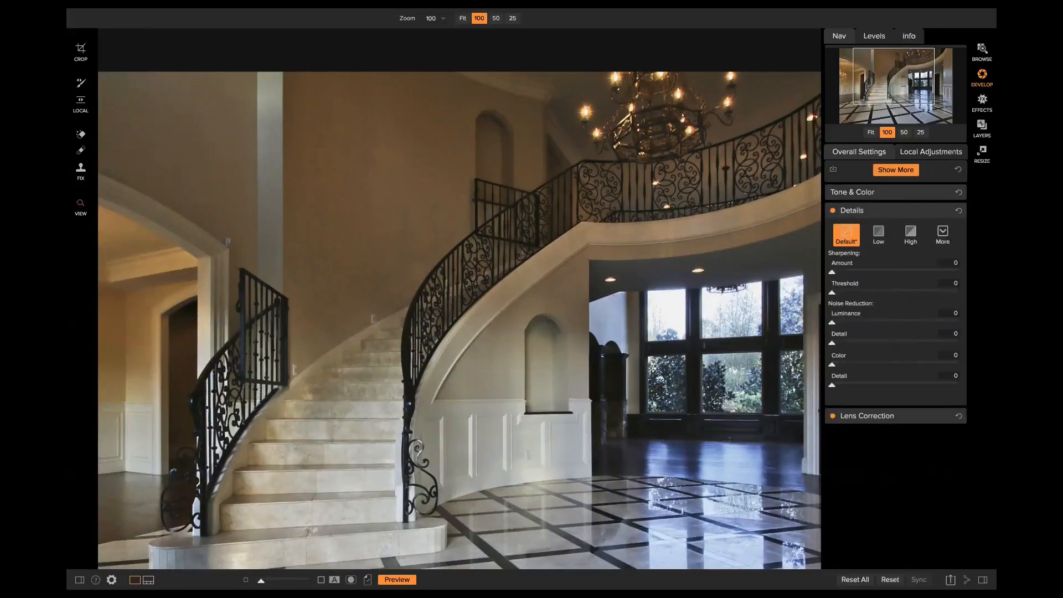
left_click(314, 176)
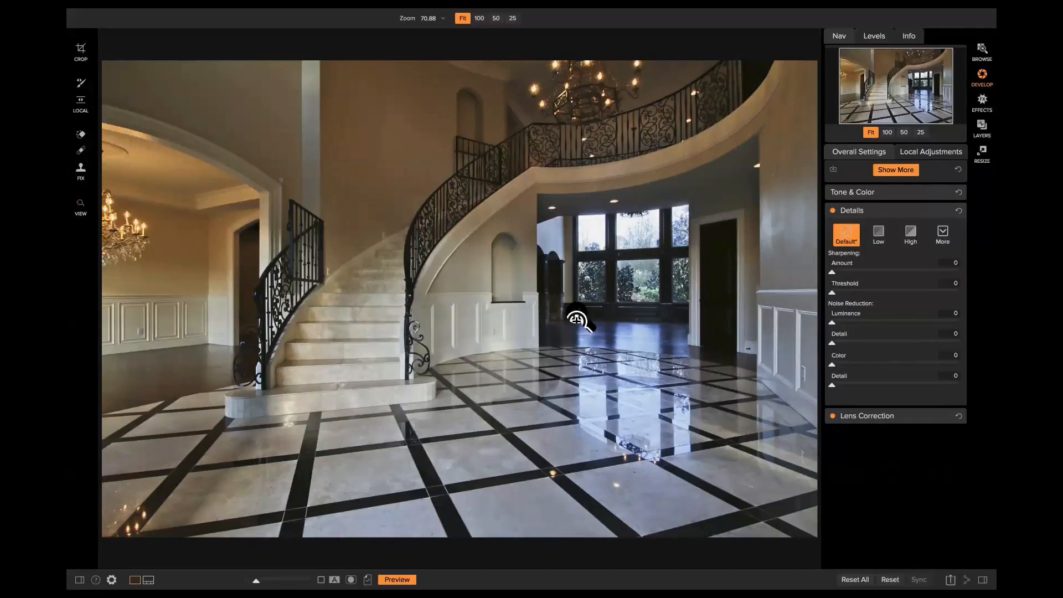
Try a slightly tighter crop of the photo levelled by 3 degrees, and reset it to the full frame
left_click(82, 54)
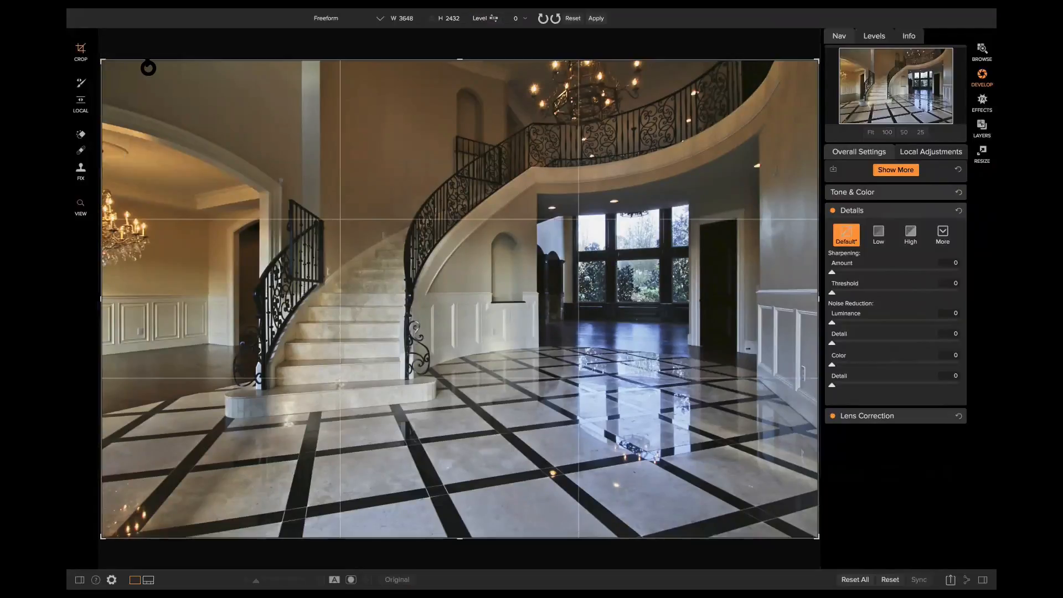
left_click_drag(113, 56, 121, 58)
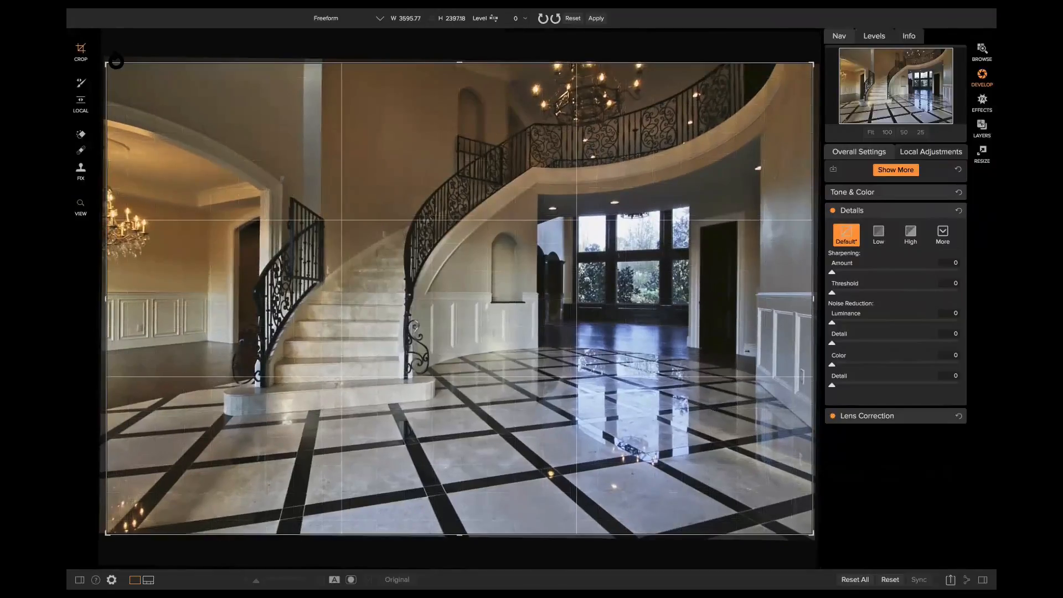
mouse_move(130, 52)
left_mouse_down()
mouse_move(176, 52)
mouse_move(148, 53)
left_mouse_up()
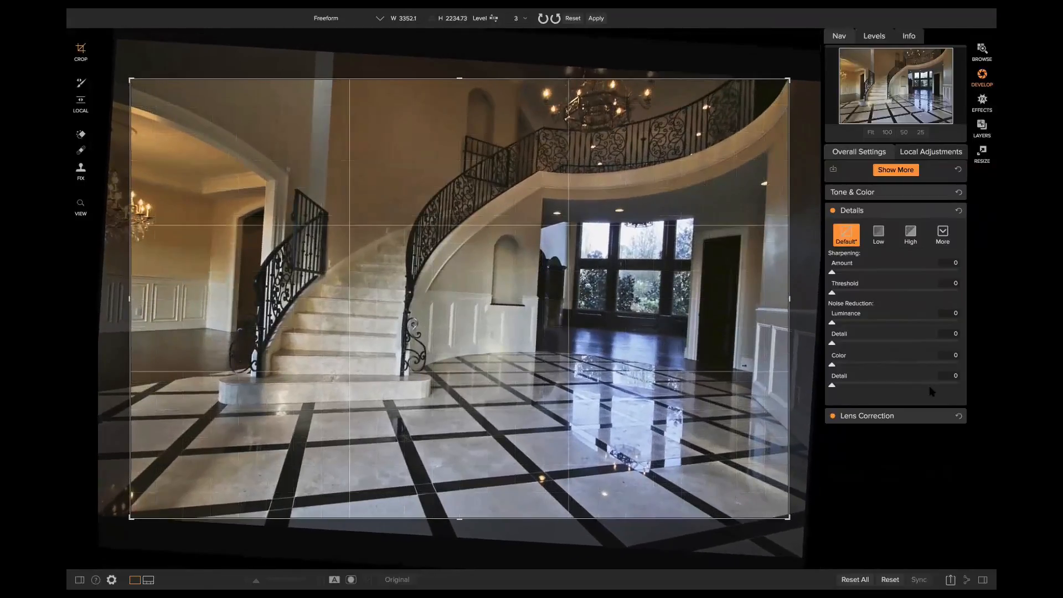
key("Return")
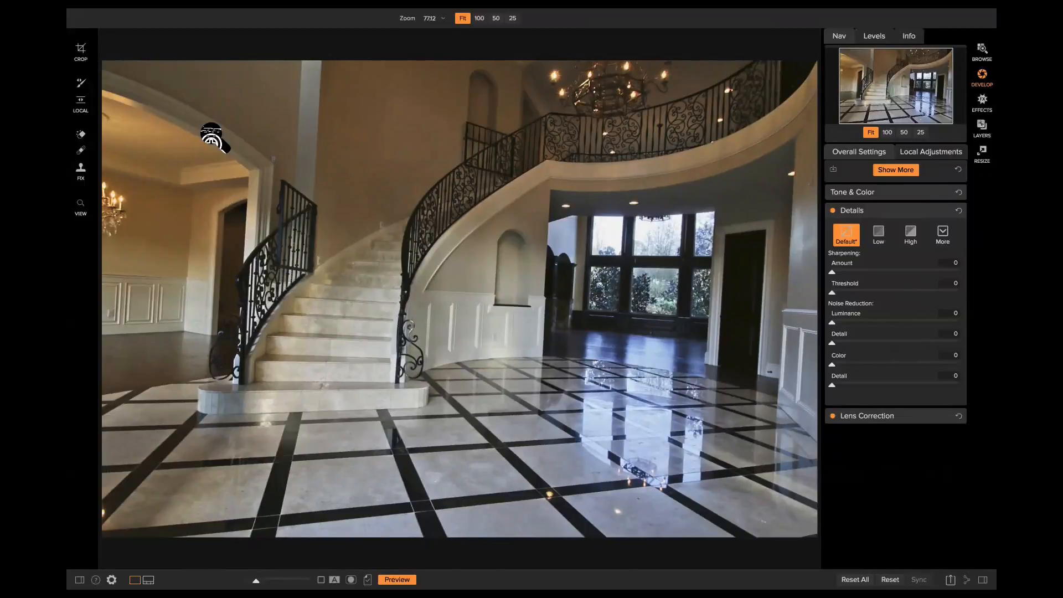
left_click(80, 50)
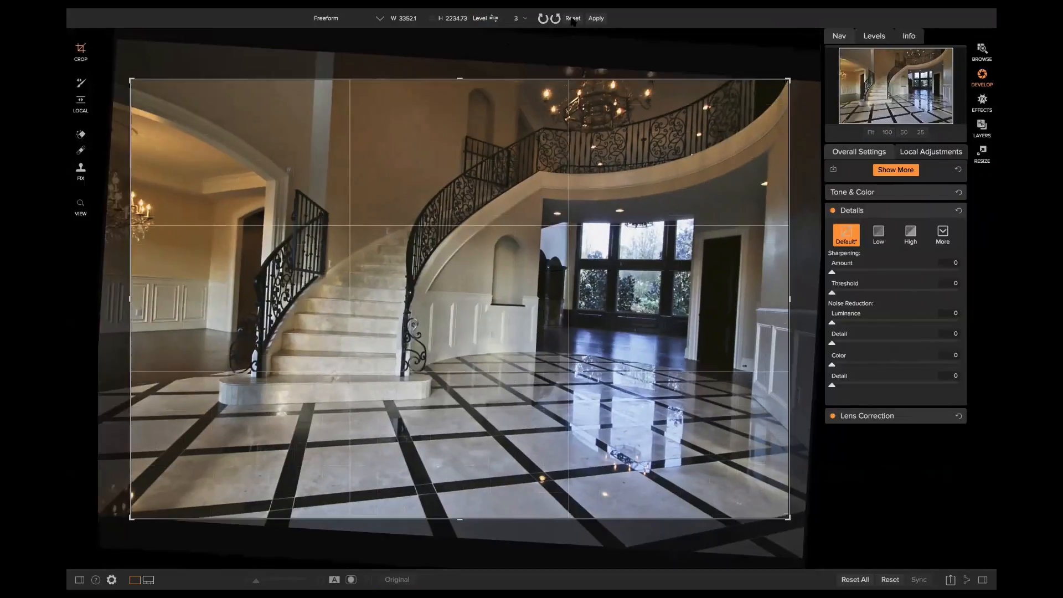
left_click(596, 19)
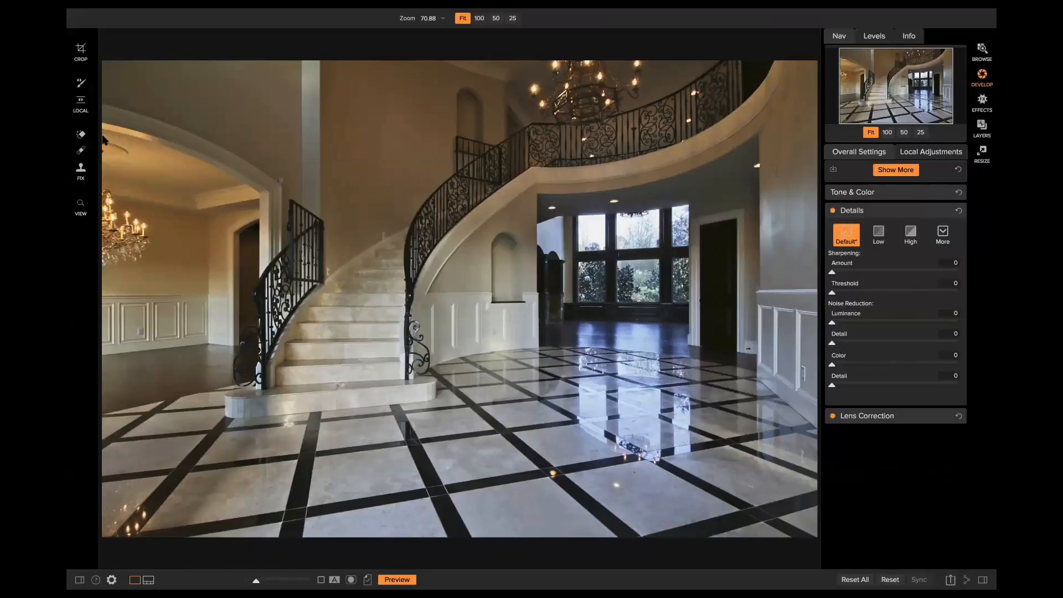
Crop the photo to about 2728 by 1819 pixels around the staircase and windows, repositioning the image within the frame
left_click(83, 55)
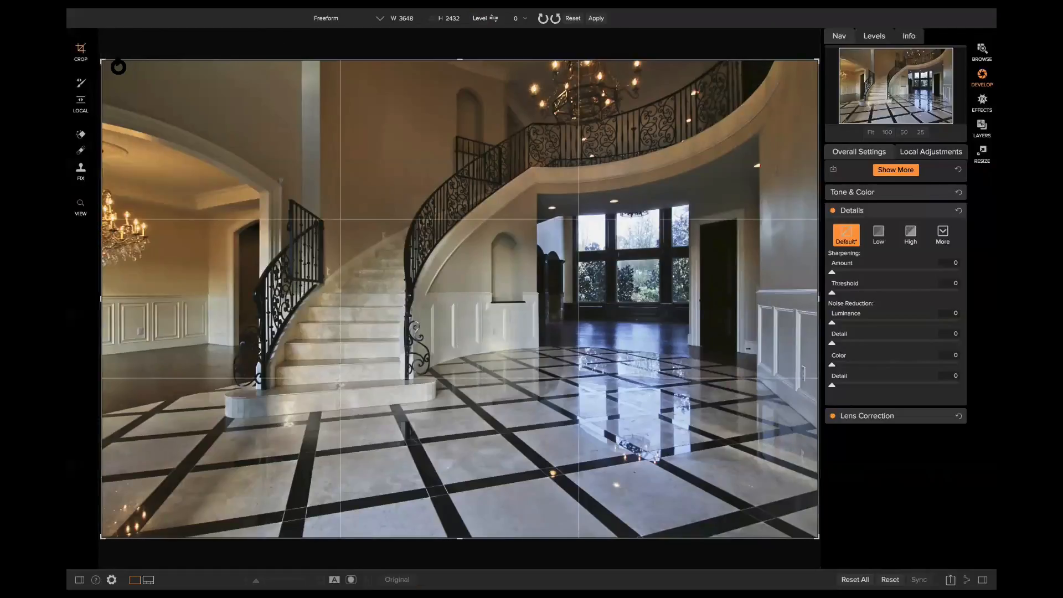
left_click_drag(102, 60, 161, 100)
left_click_drag(436, 366, 470, 487)
left_click_drag(161, 101, 182, 114)
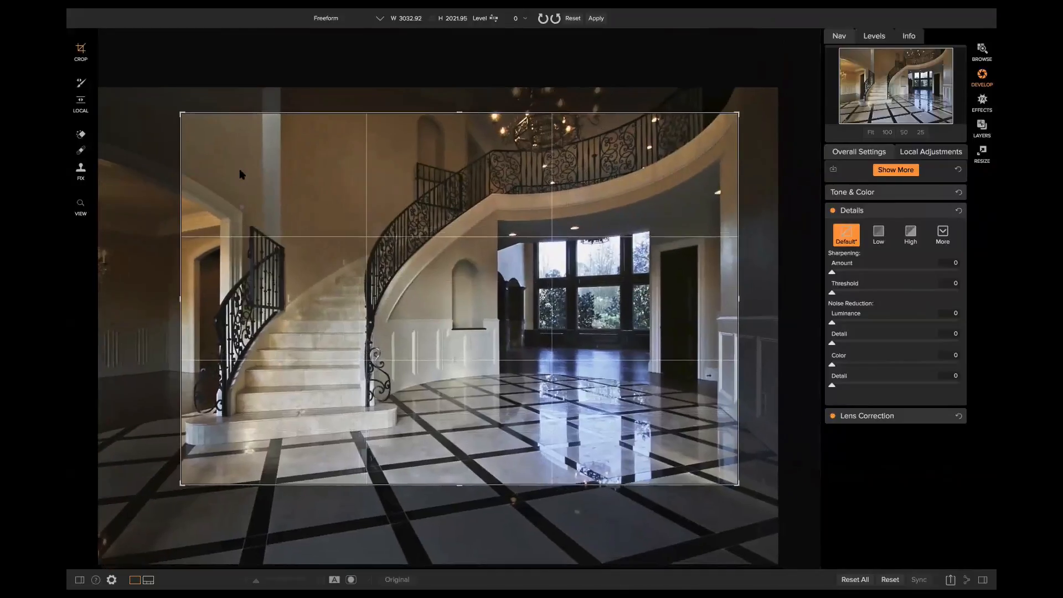
left_click_drag(401, 317, 410, 345)
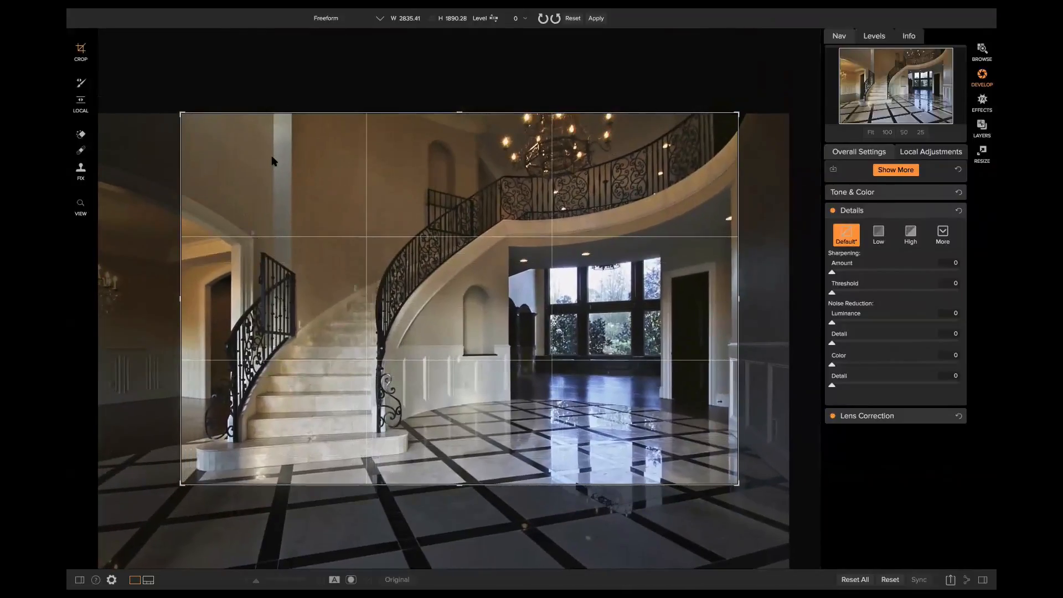
left_click_drag(193, 117, 194, 118)
left_click_drag(312, 224, 350, 264)
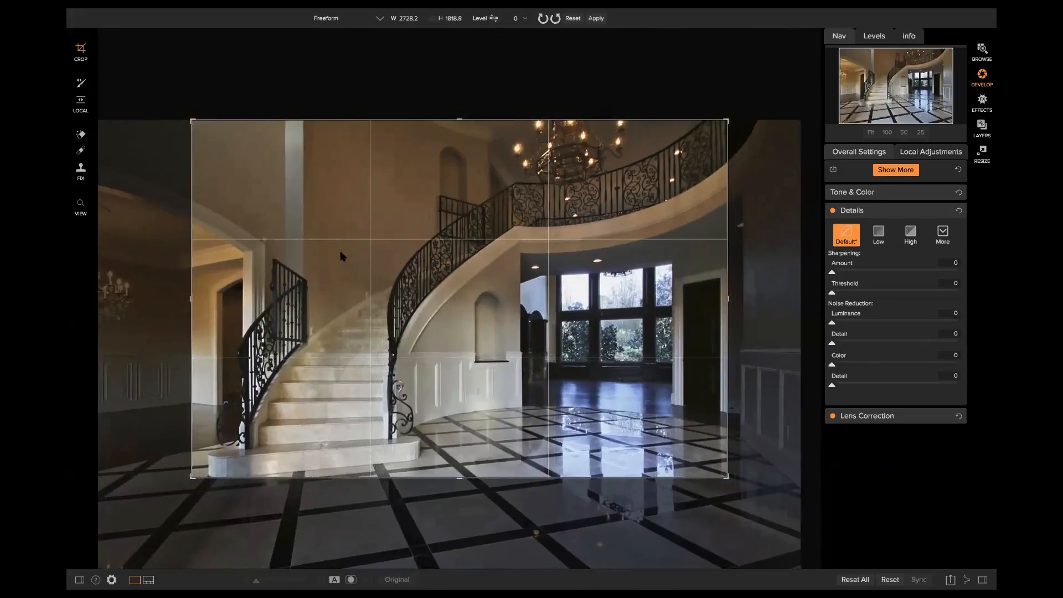
key("Return")
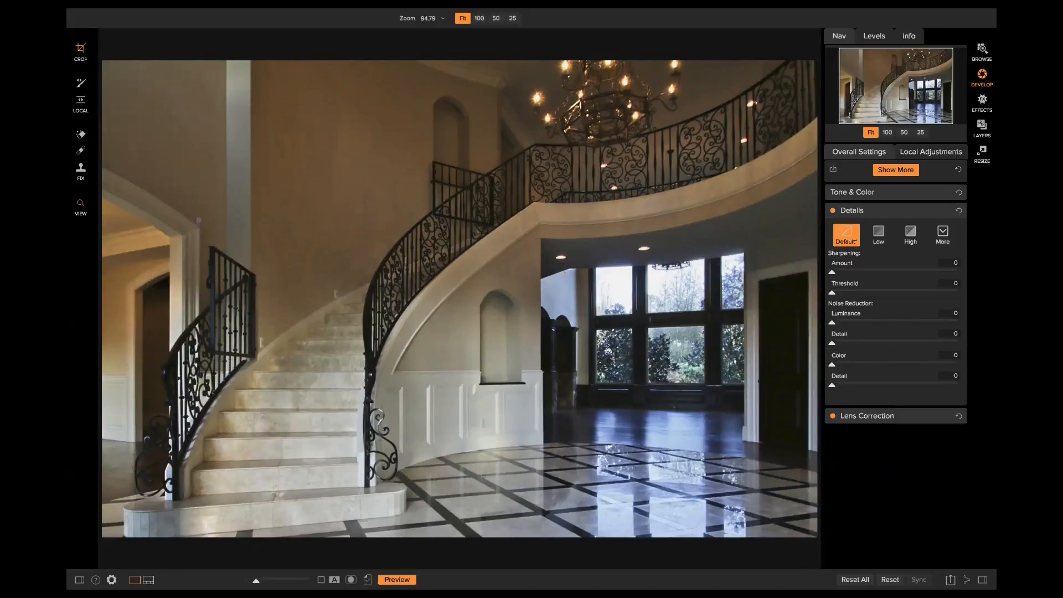
Reset the staircase crop to the full frame and apply it
left_click(80, 51)
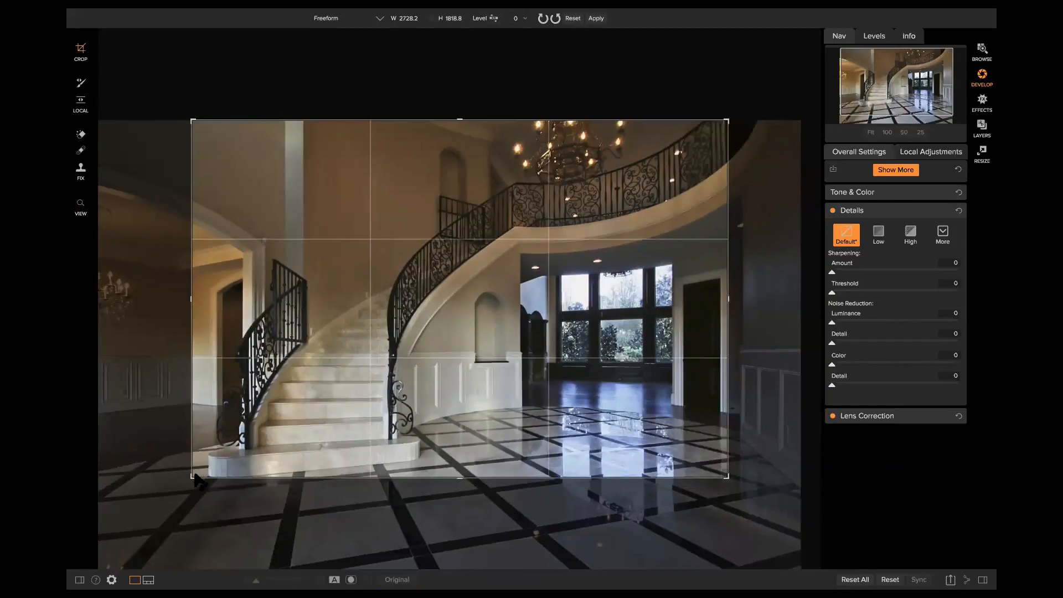
left_click(572, 18)
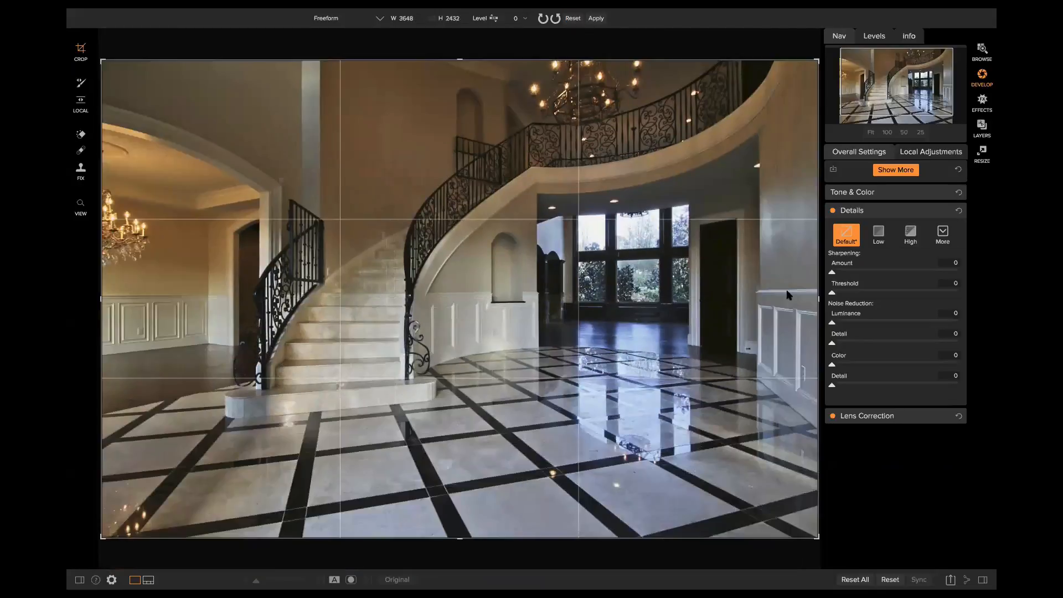
key("Return")
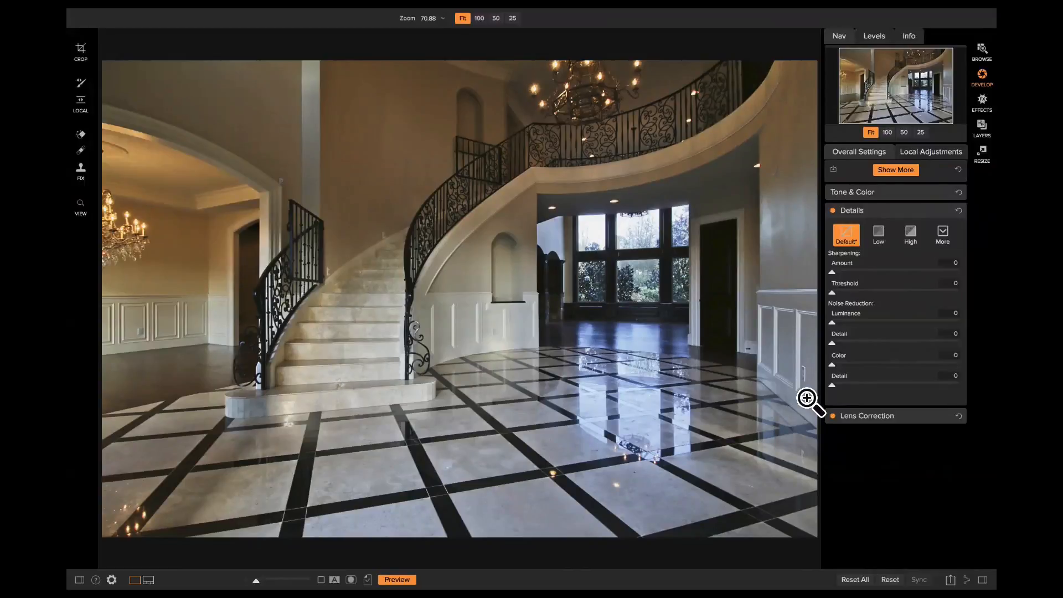
Examine the wall panelling beside the dark doorway at 100% zoom and return to the fitted view
left_click(778, 363)
left_click_drag(772, 363, 650, 356)
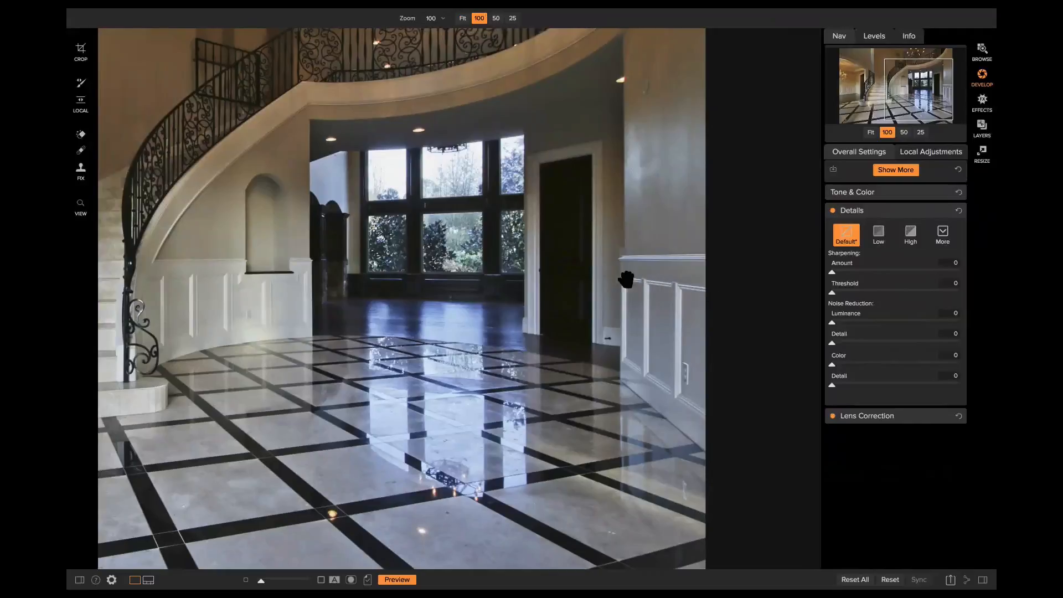
left_click(359, 252)
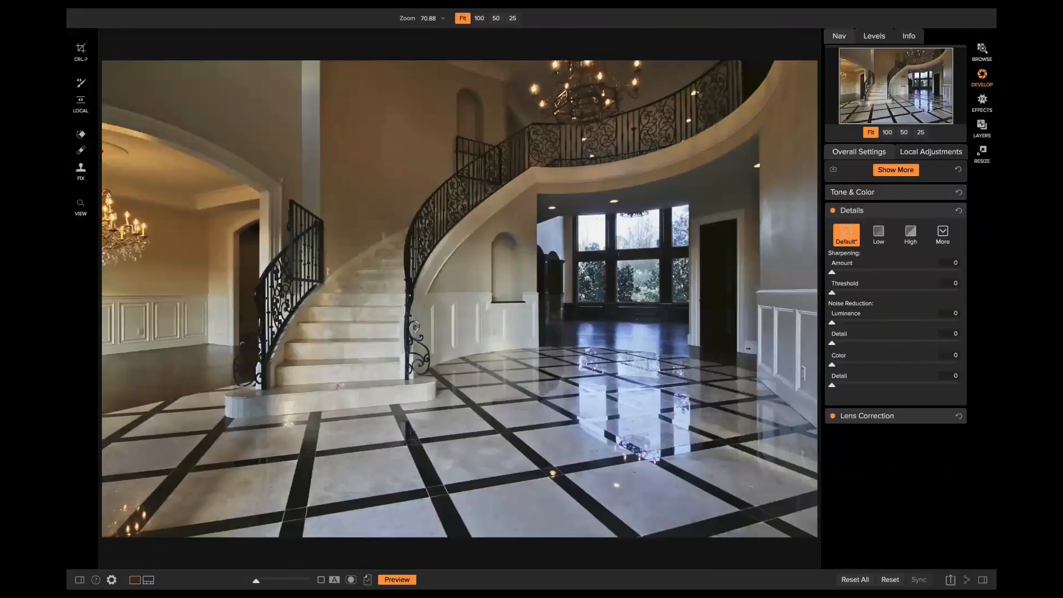
Try a crop of about 3281 by 2187 pixels around the staircase and windows, and reset it to the full frame
key("c")
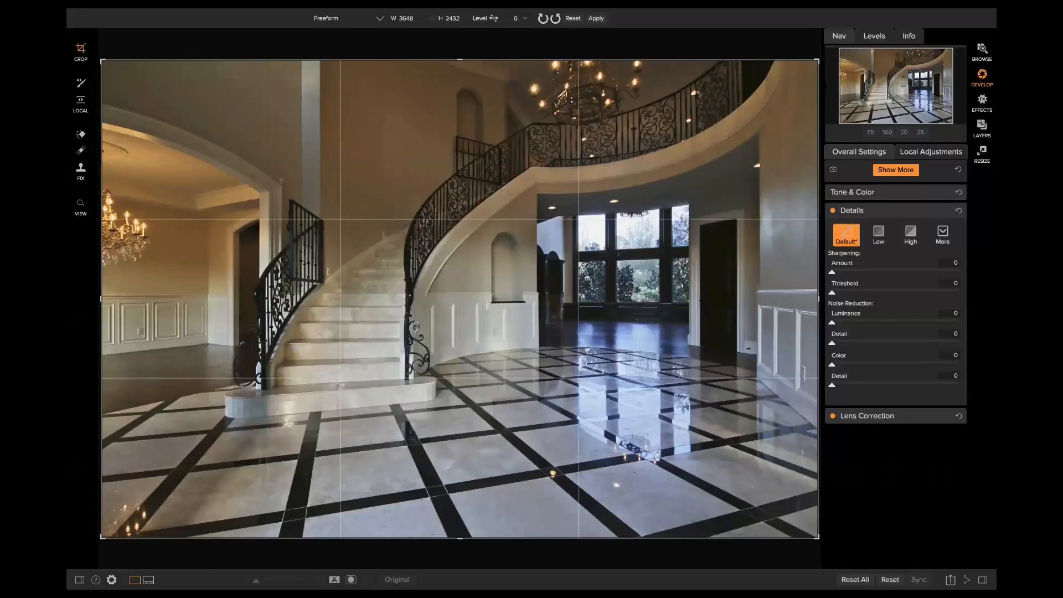
left_click_drag(805, 72, 789, 80)
key("Return")
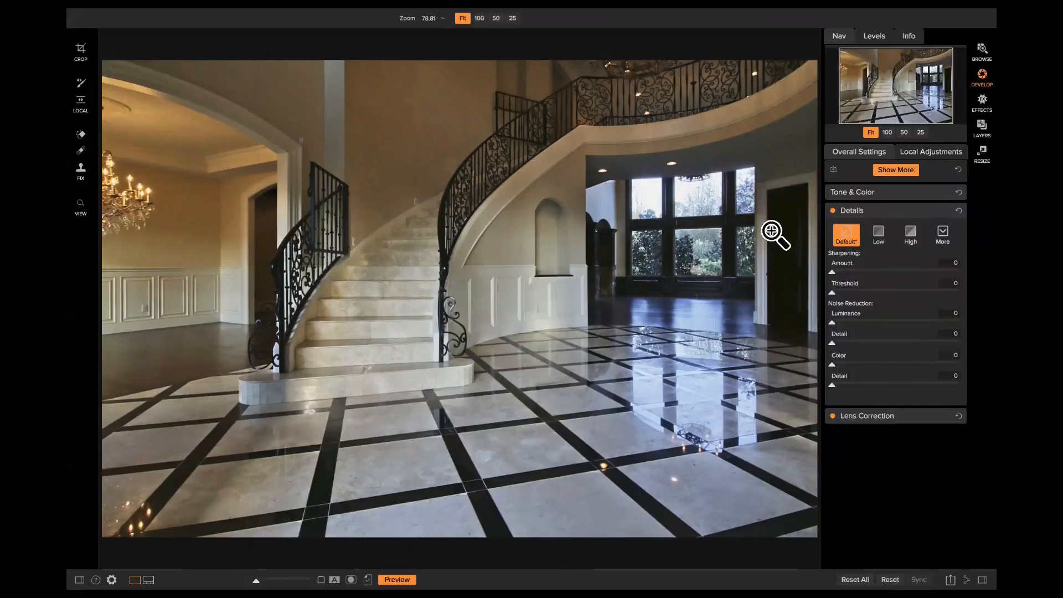
key("c")
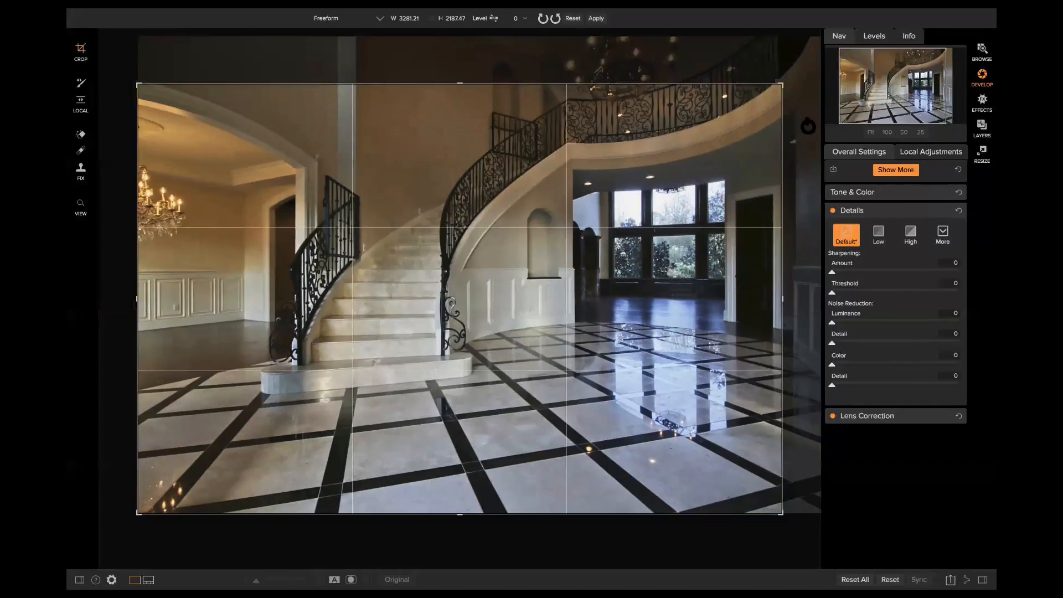
left_click(570, 18)
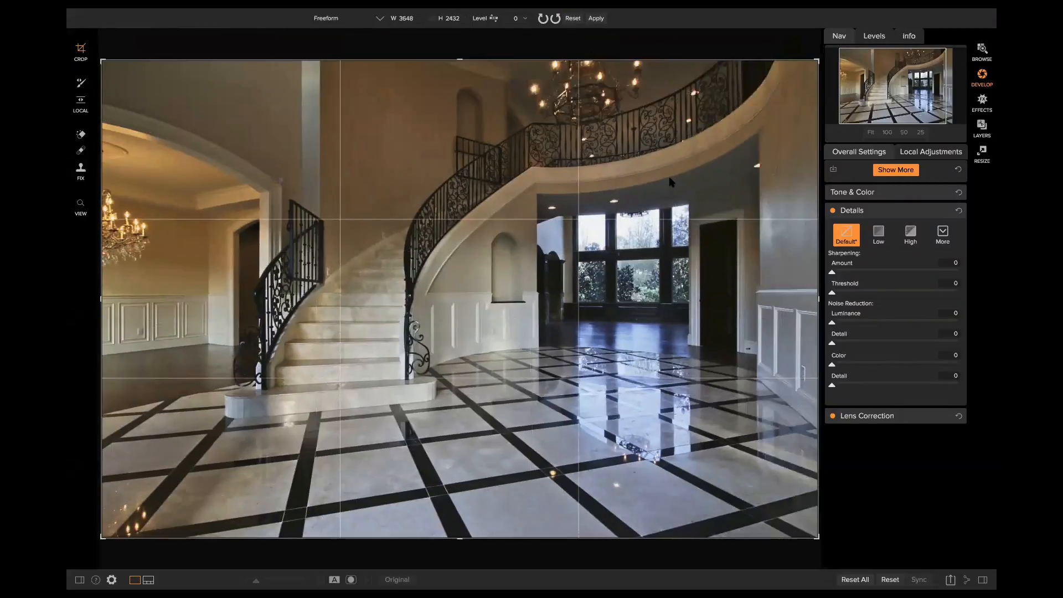
key("Return")
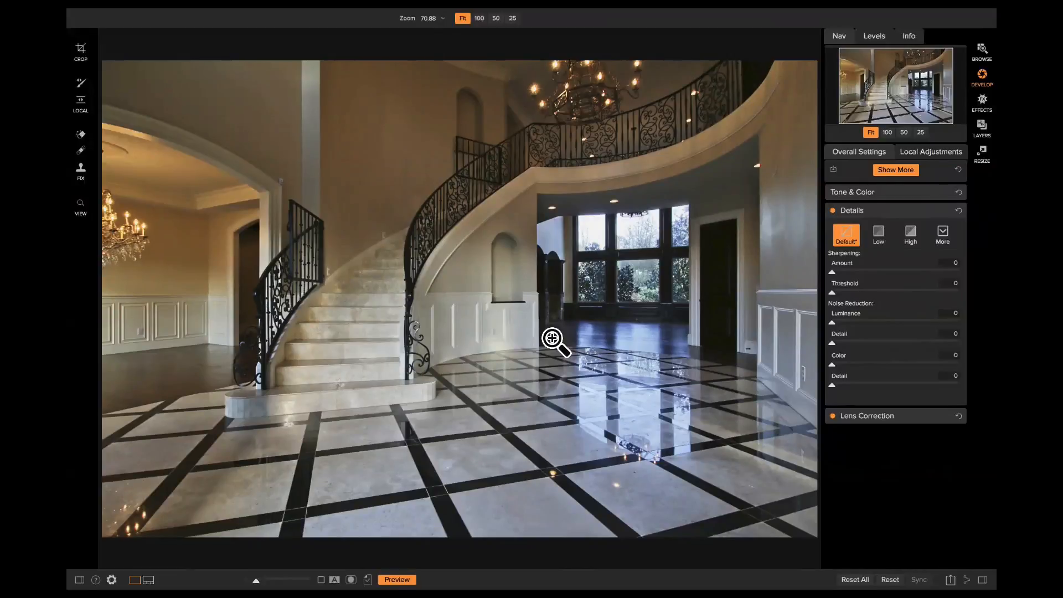
Try a 16x9 crop of about 2971 by 1671 pixels around the staircase, repositioning the image, and reset it to the full frame
key("c")
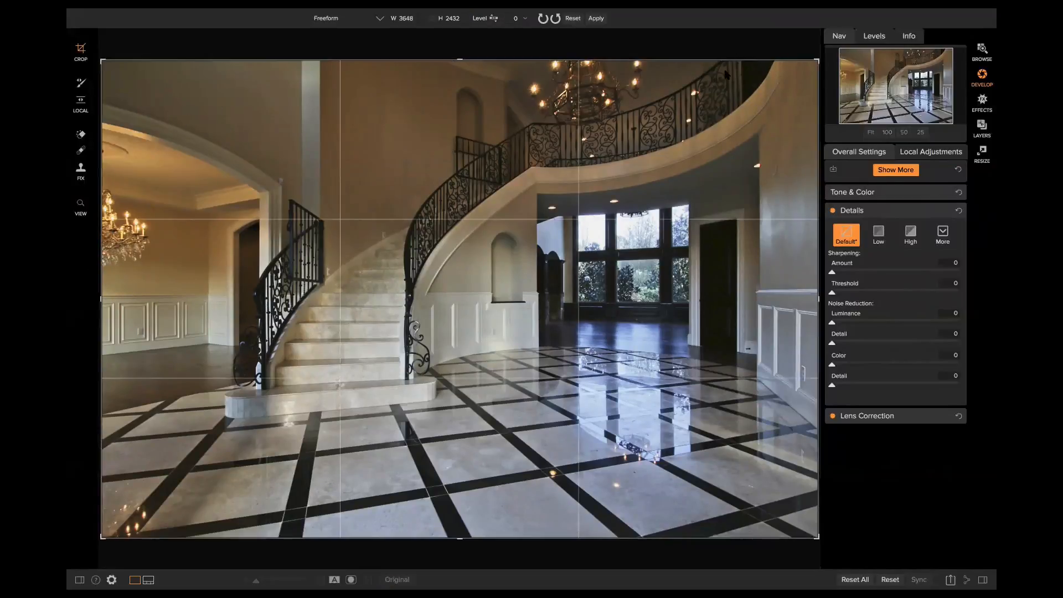
left_click_drag(820, 67, 661, 86)
left_click(376, 20)
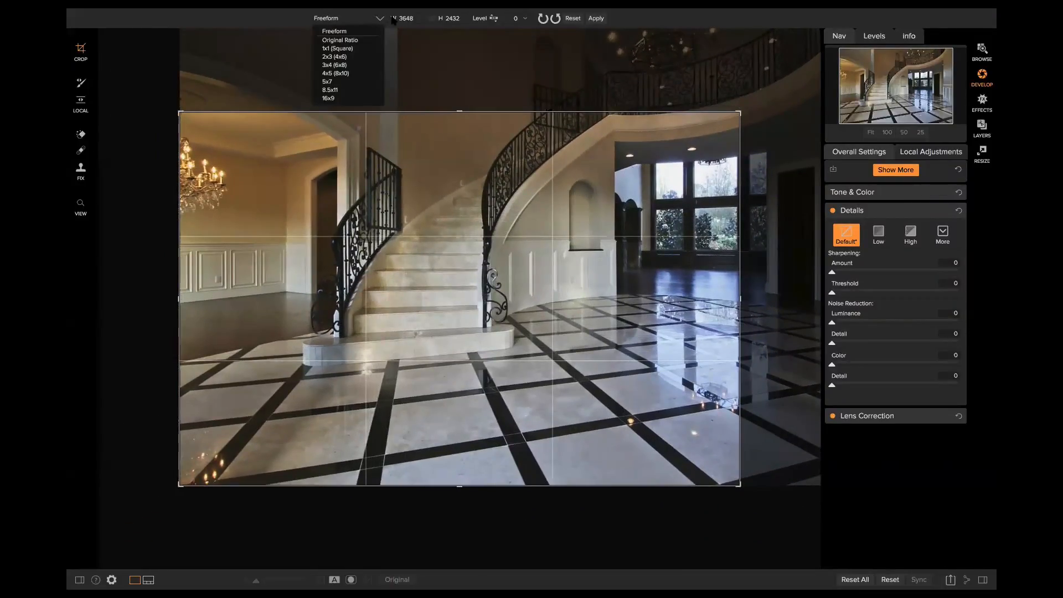
left_click(342, 98)
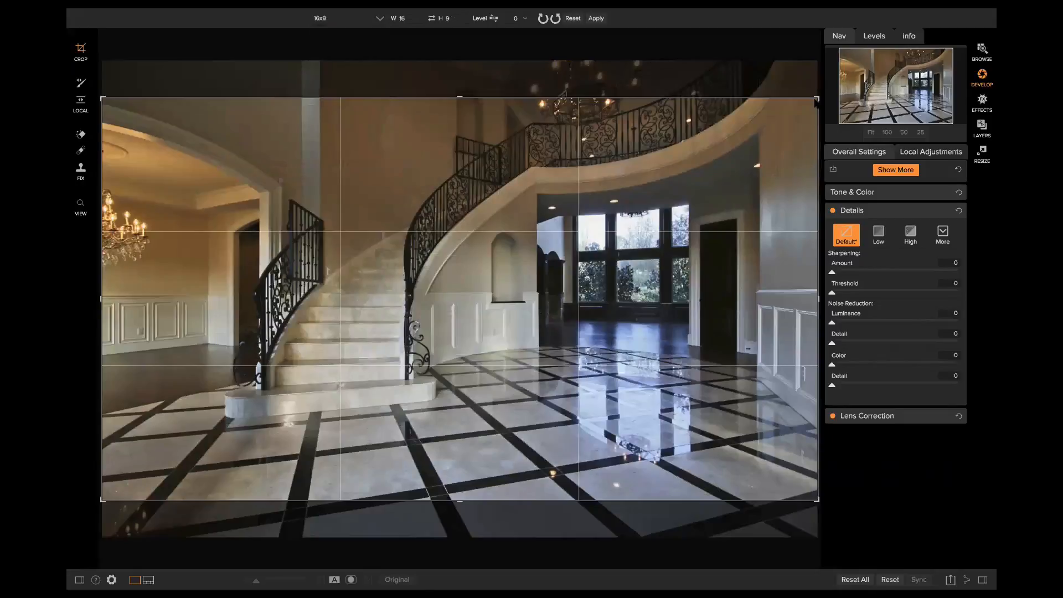
left_click_drag(817, 98, 749, 138)
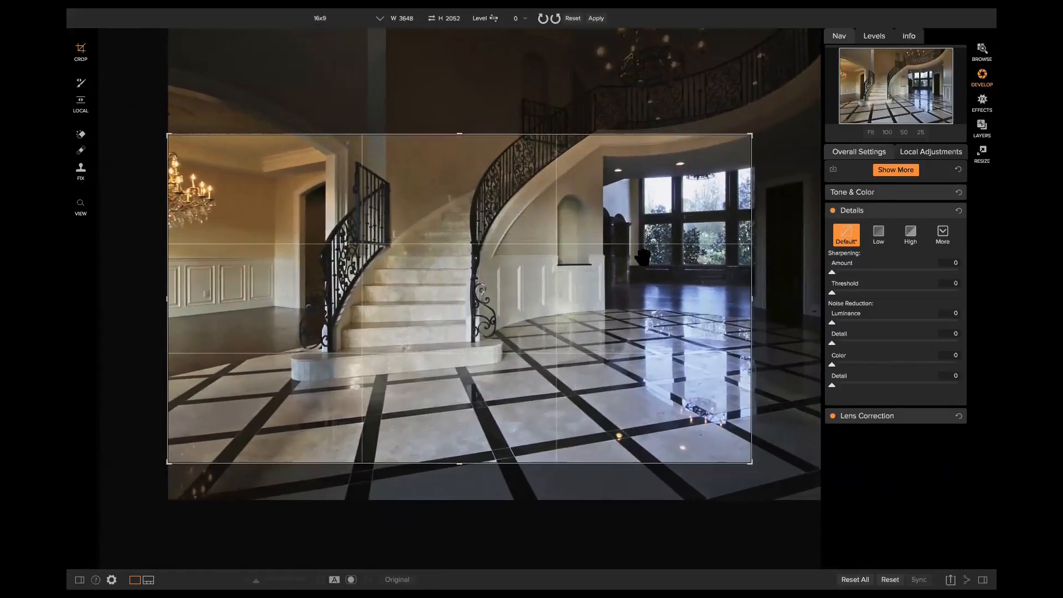
left_click_drag(643, 259, 641, 299)
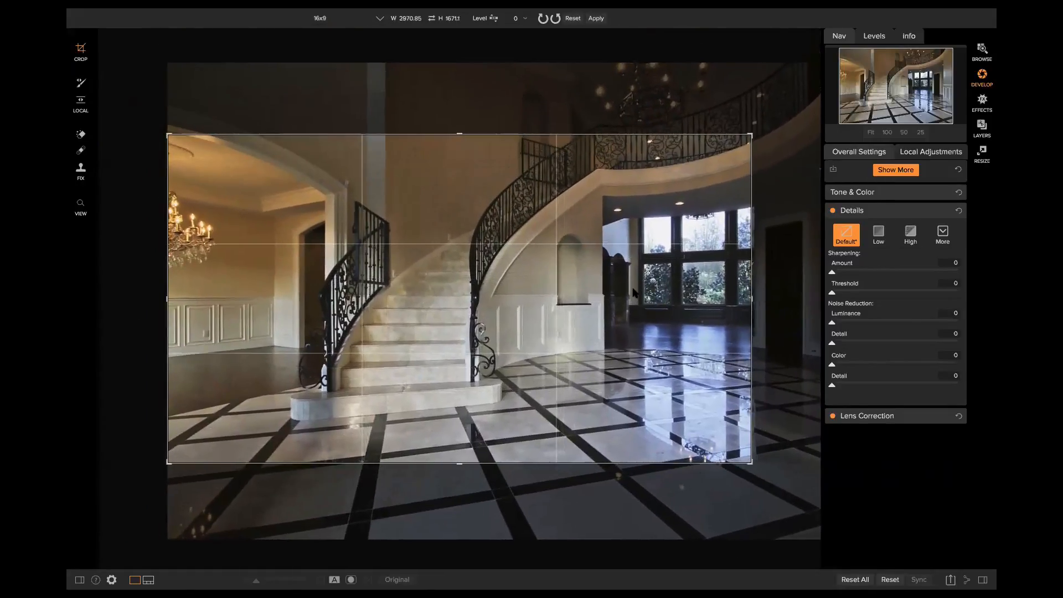
key("Return")
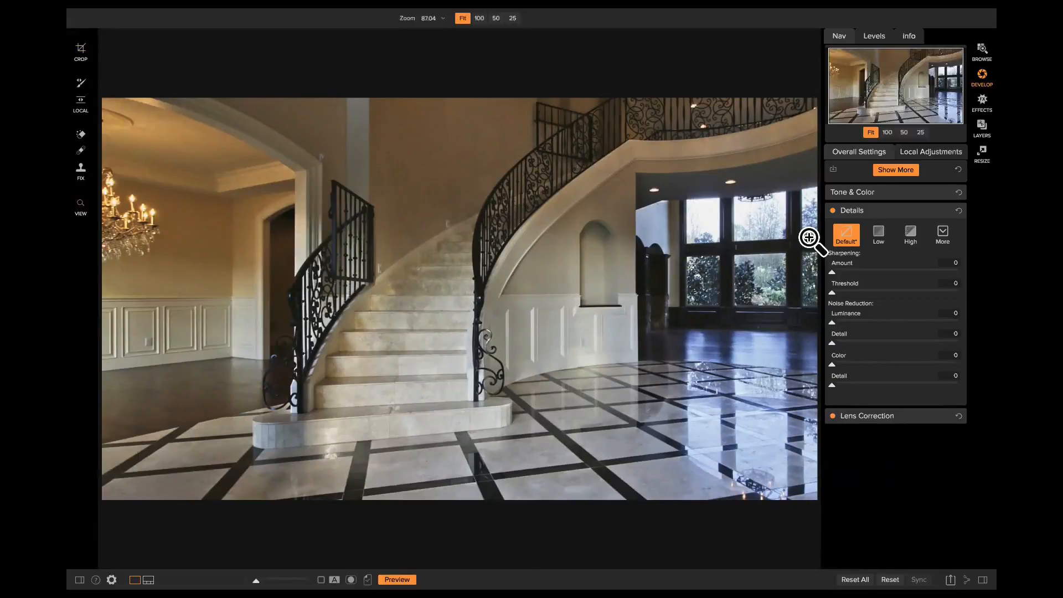
left_click(80, 49)
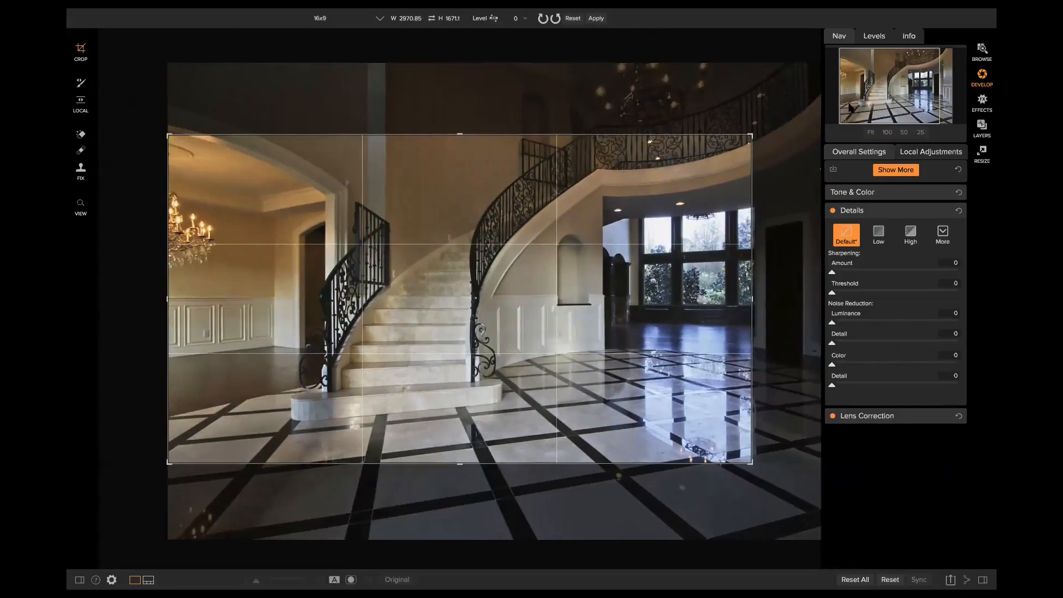
left_click(571, 19)
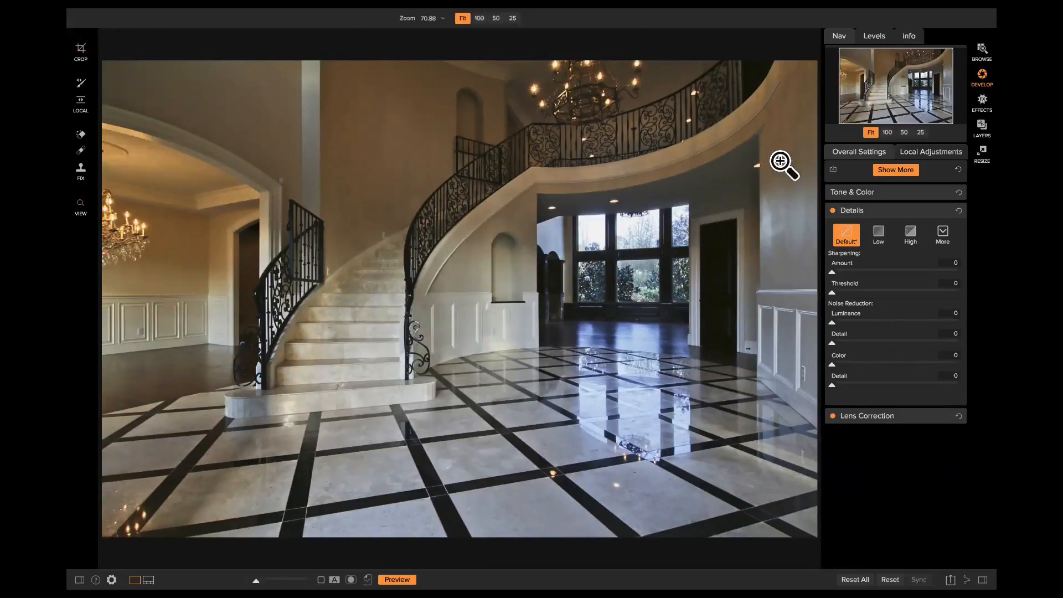
Try a freeform crop of about 3236 by 2157 pixels that cuts off the dining room chandelier, and expand it back to the full frame
key("c")
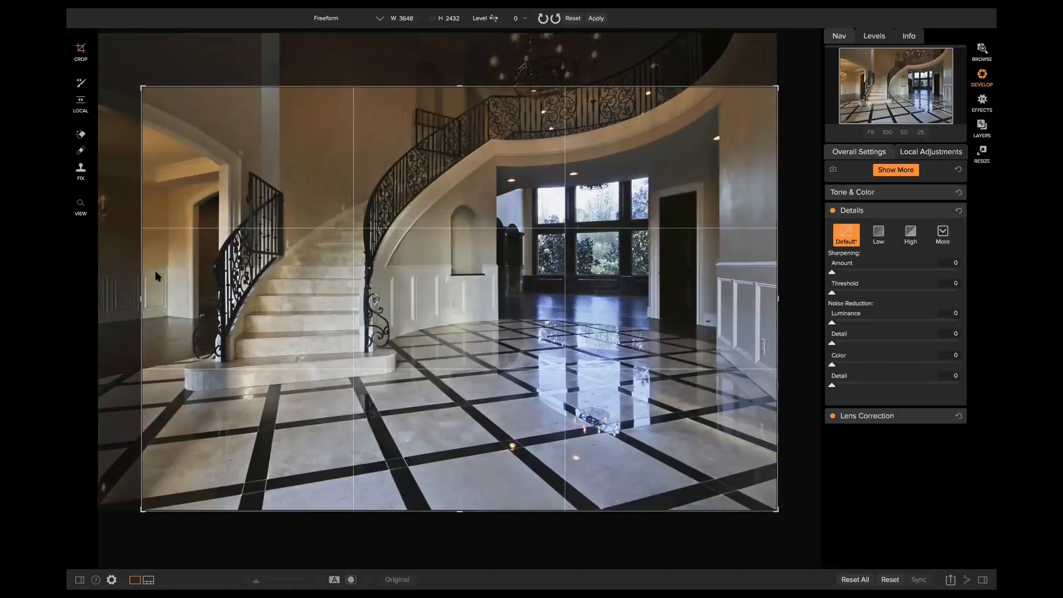
key("z")
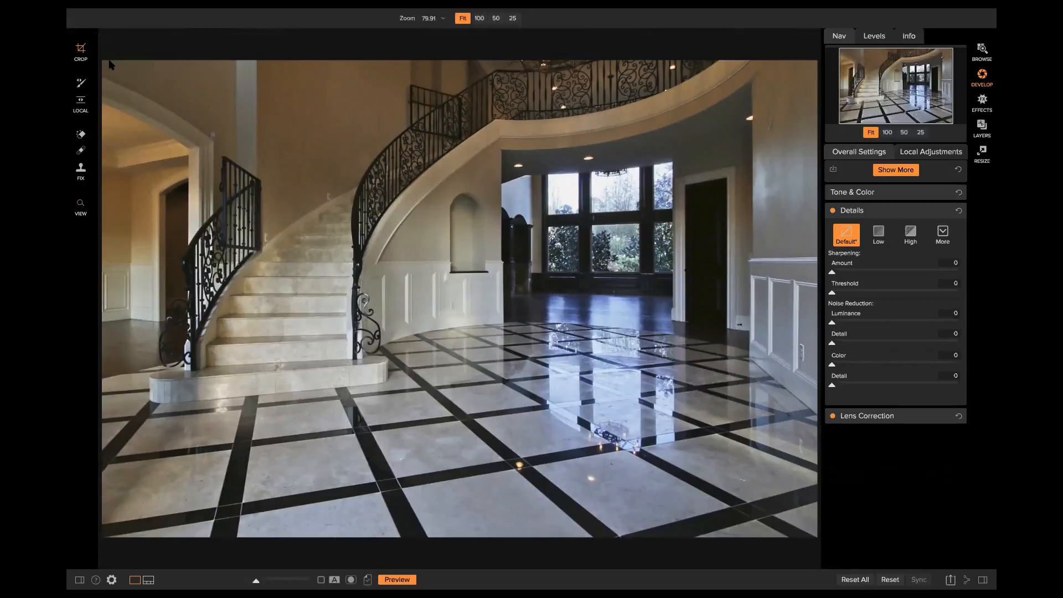
key("c")
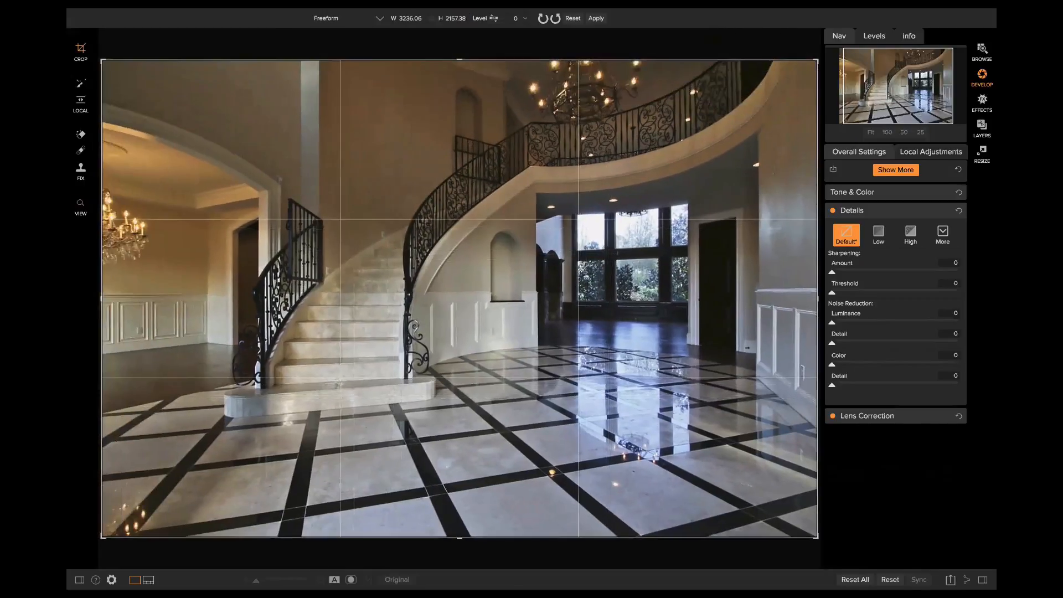
key("z")
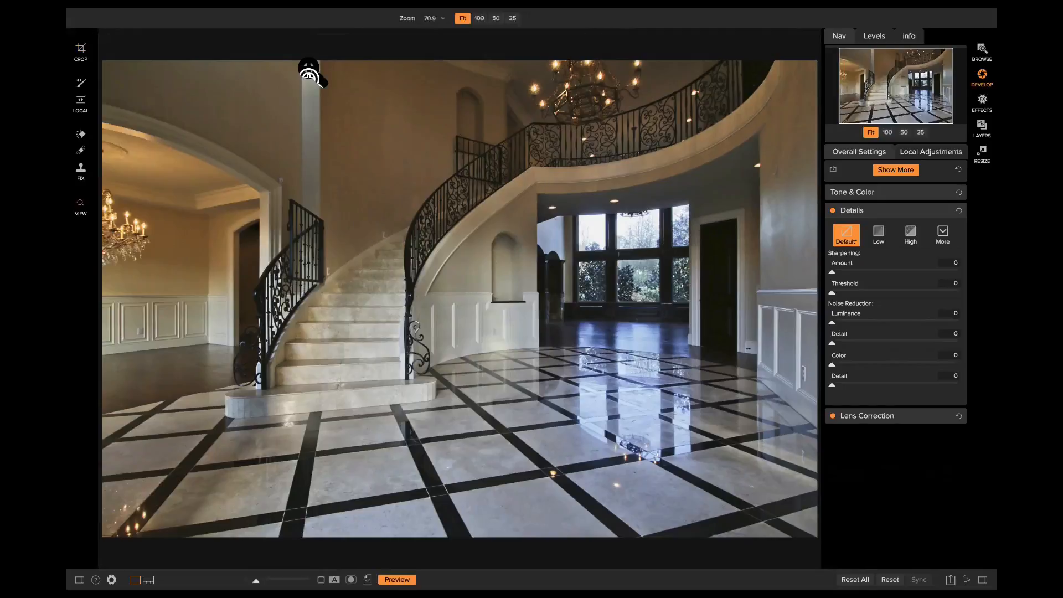
Crop the photo to about 3253 by 2169 pixels, trimming the dining room side and ceiling, and check the panelling beside the staircase at 100% zoom
key("c")
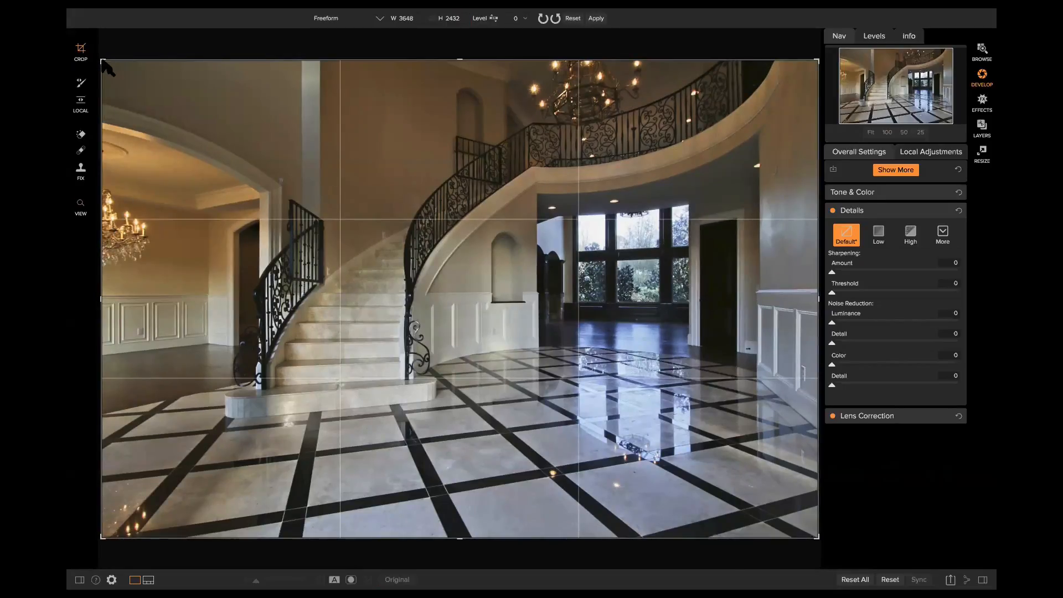
left_click_drag(104, 61, 136, 77)
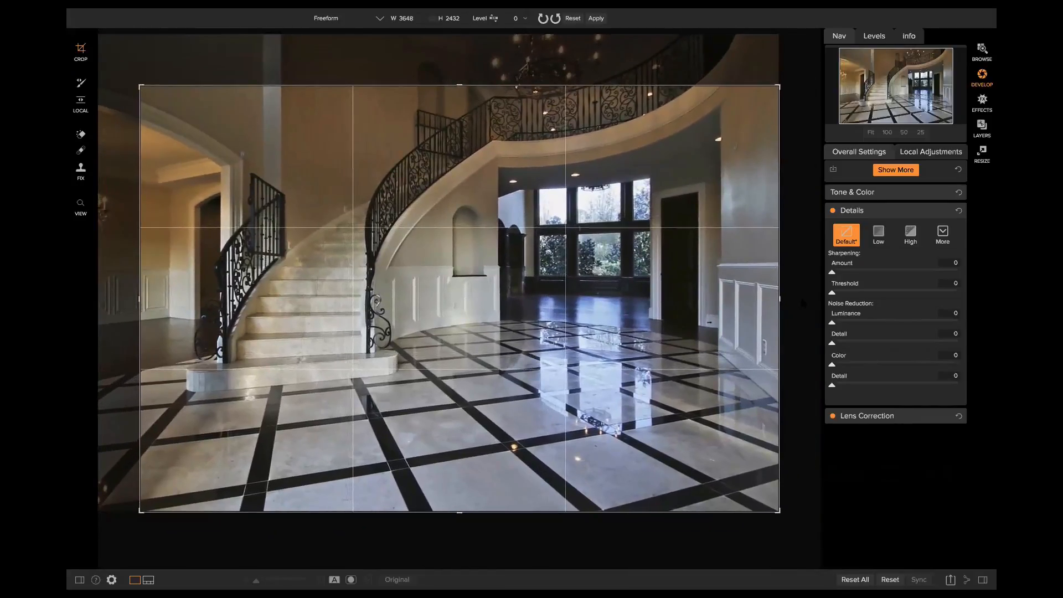
key("z")
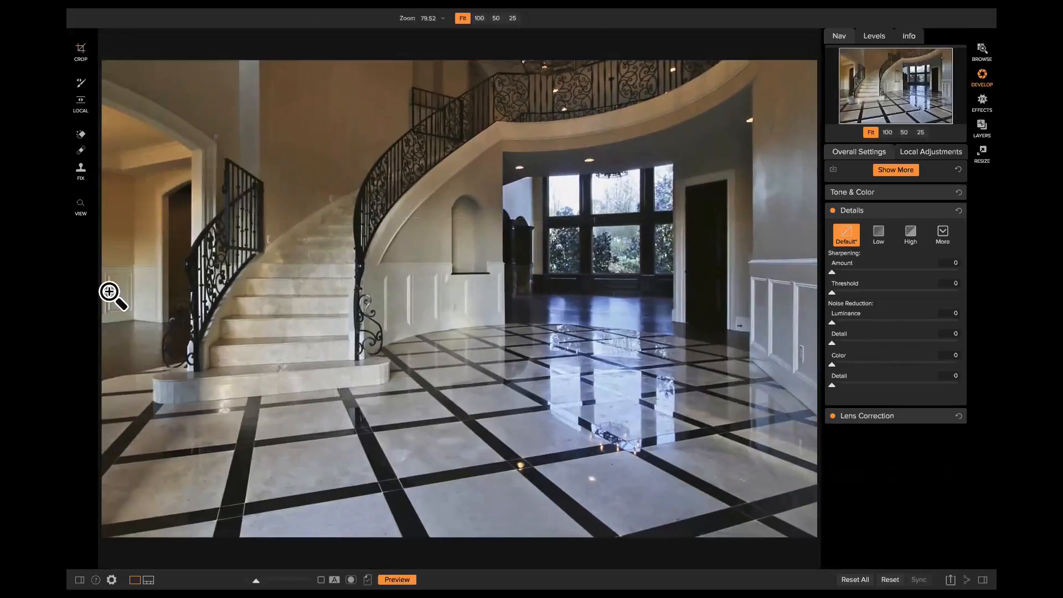
left_click(109, 292)
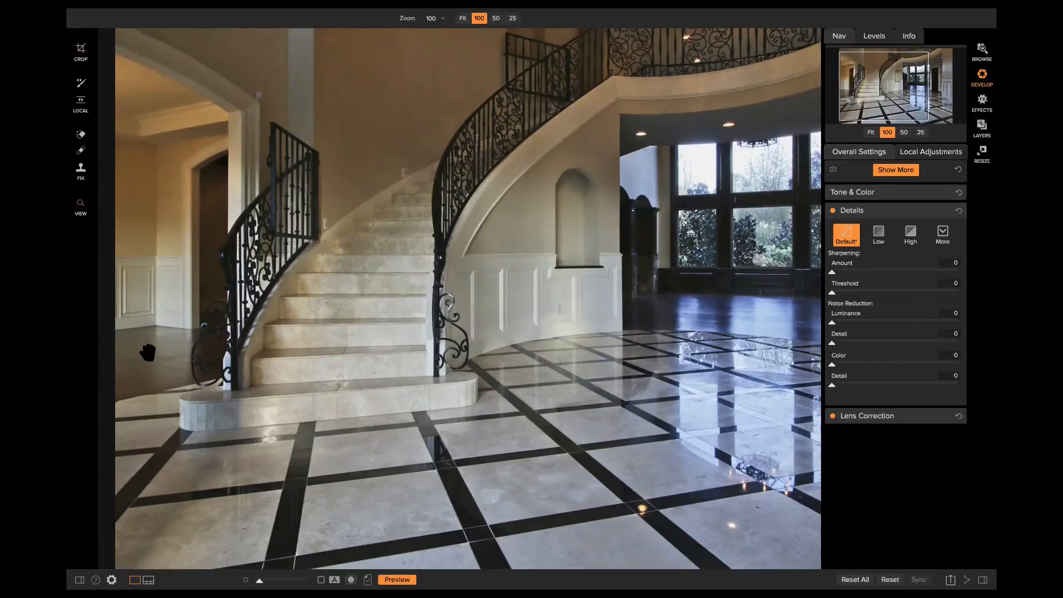
left_click(116, 309)
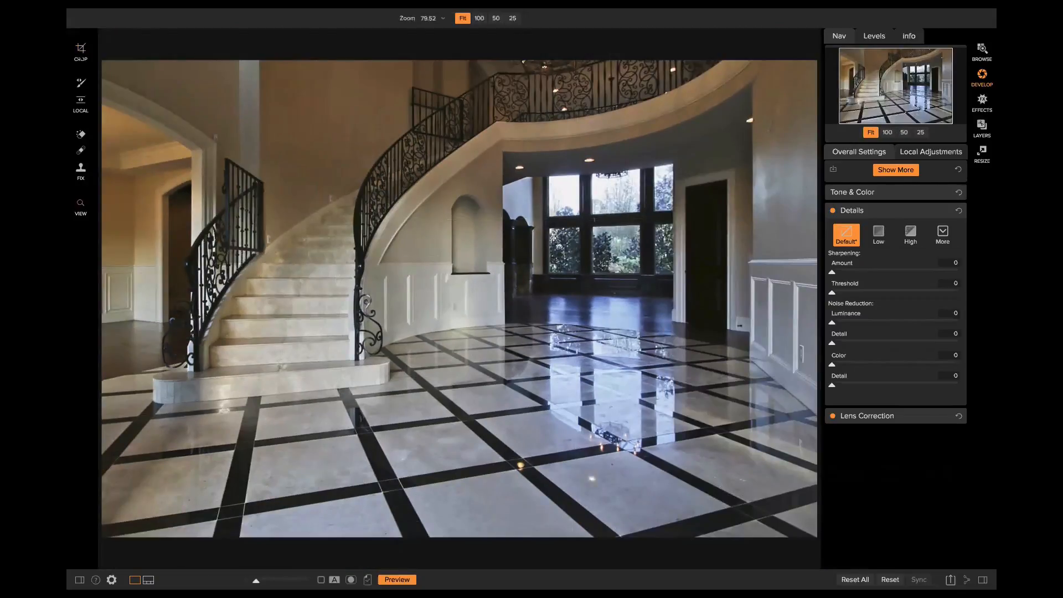
Tighten the crop to about 3140 by 2093 pixels and then slightly further, cutting away more of the dining room
left_click(80, 50)
left_click_drag(142, 86, 152, 93)
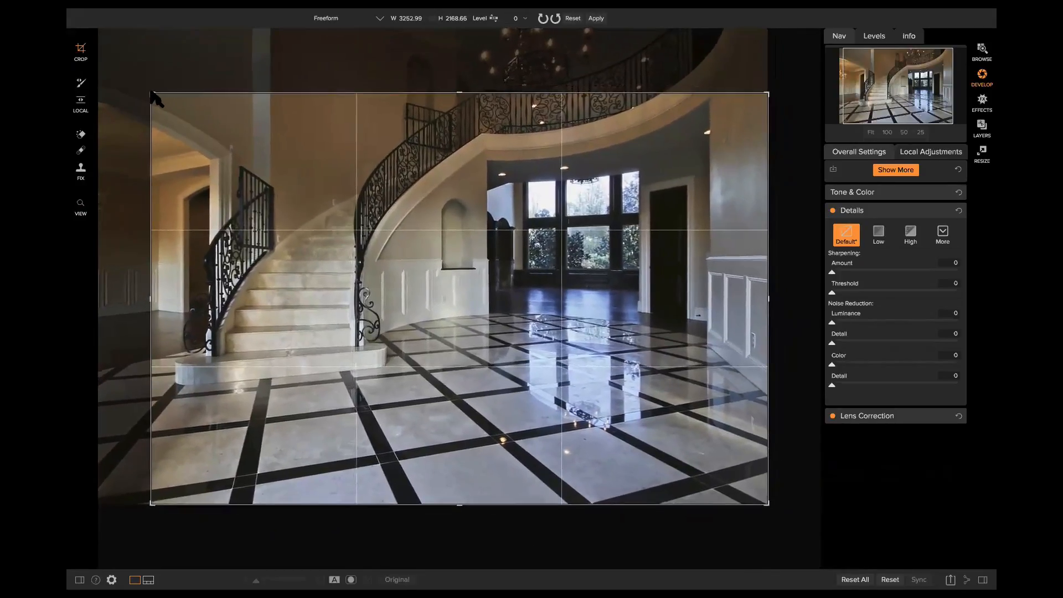
key("z")
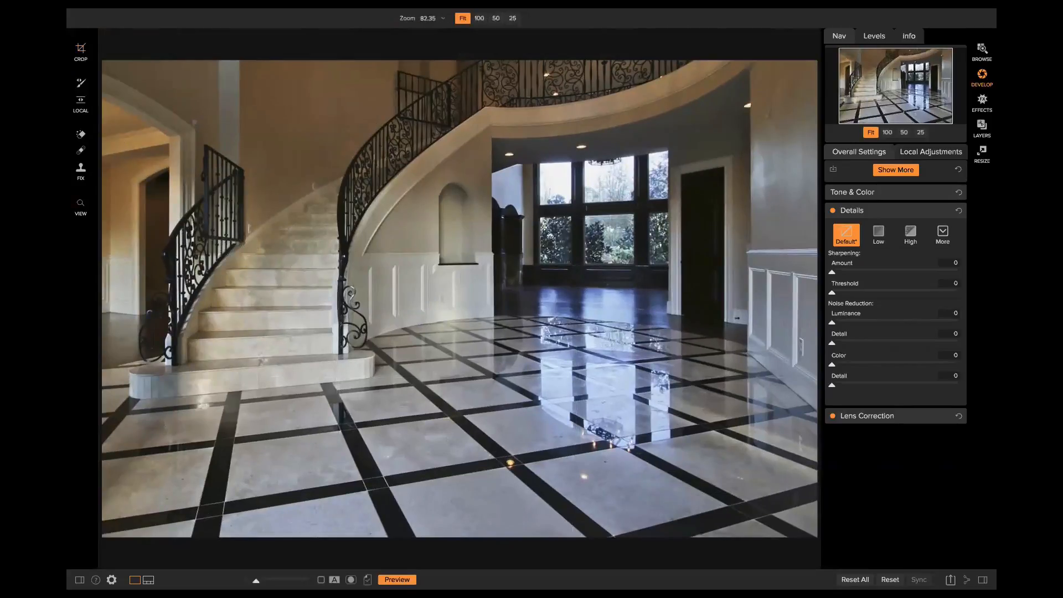
key("c")
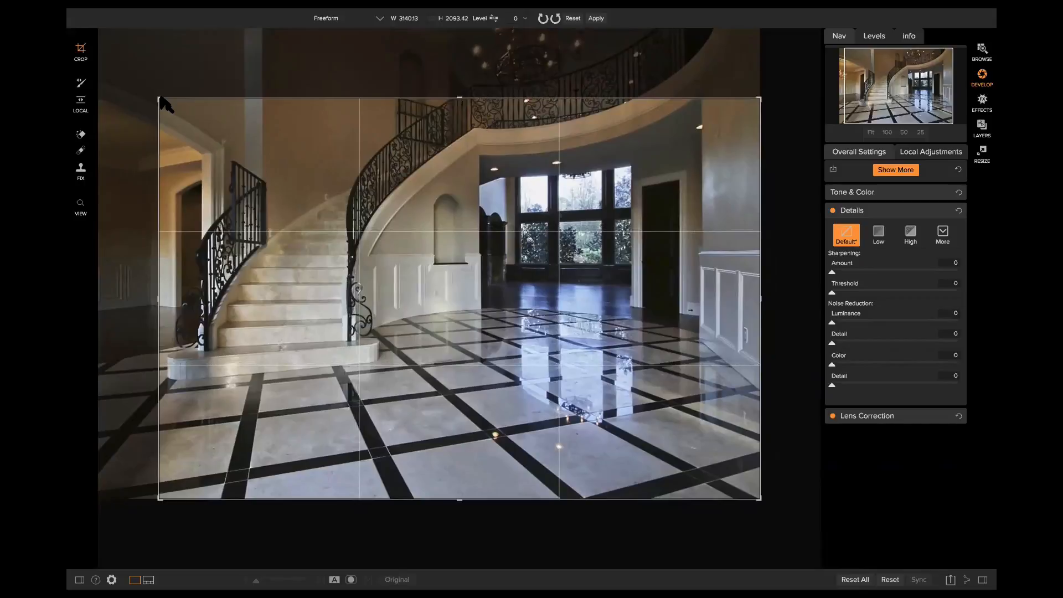
key("z")
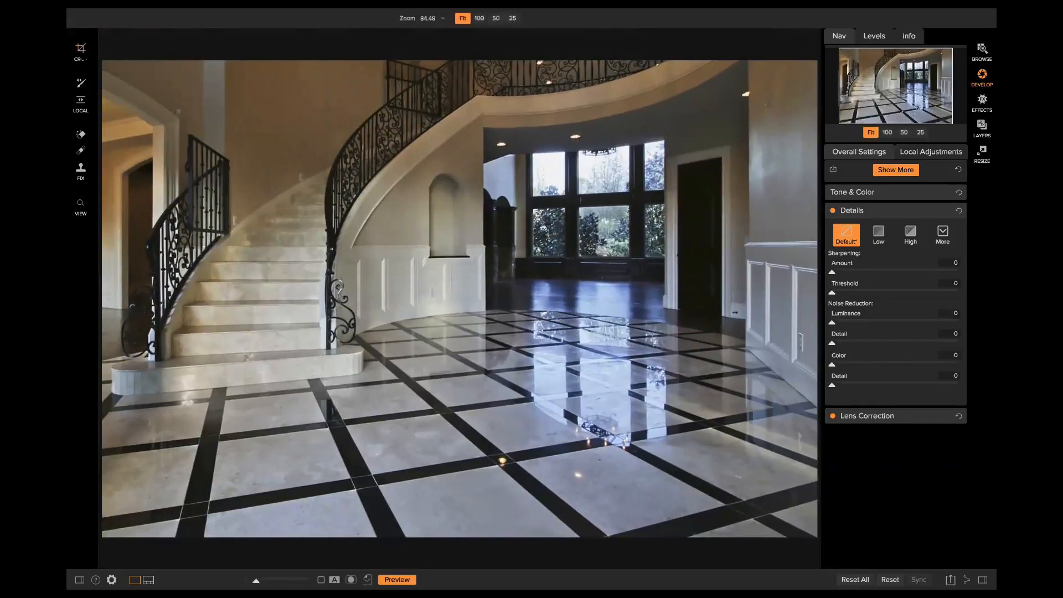
Widen the crop slightly to include more of the dining room panelling beside the staircase, and apply it
key("c")
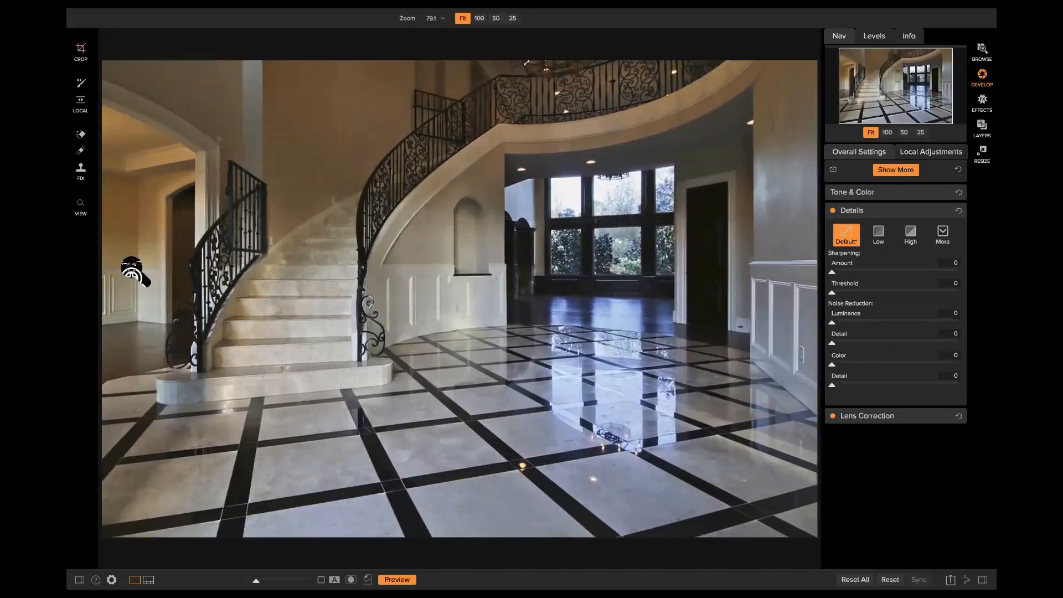
left_click(106, 302)
left_click(111, 294)
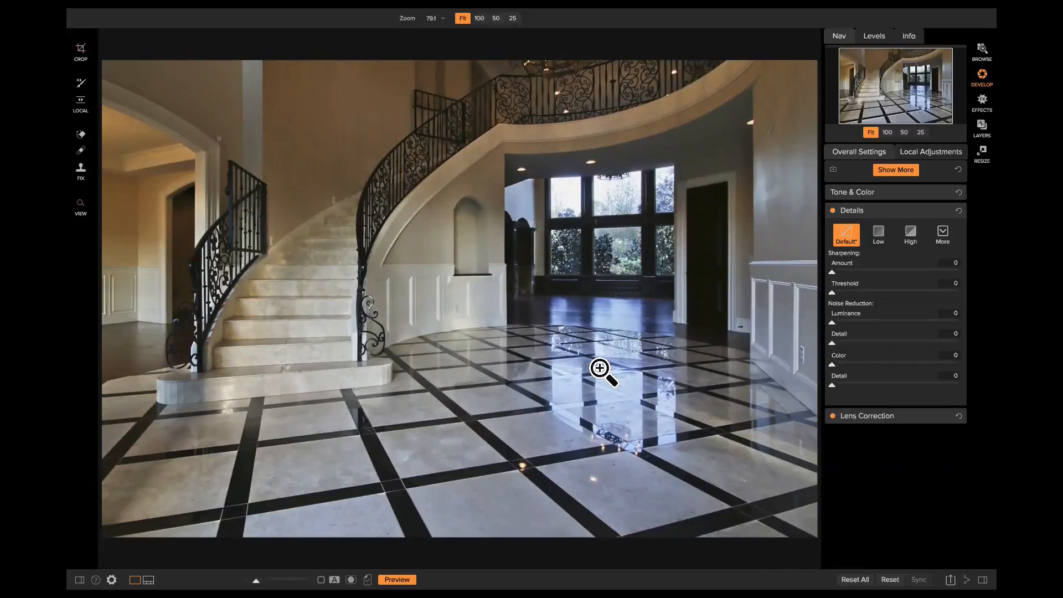
Return to the Real Estate album and open the dark bedroom photo IMG_3385.JPG for developing
left_click(983, 51)
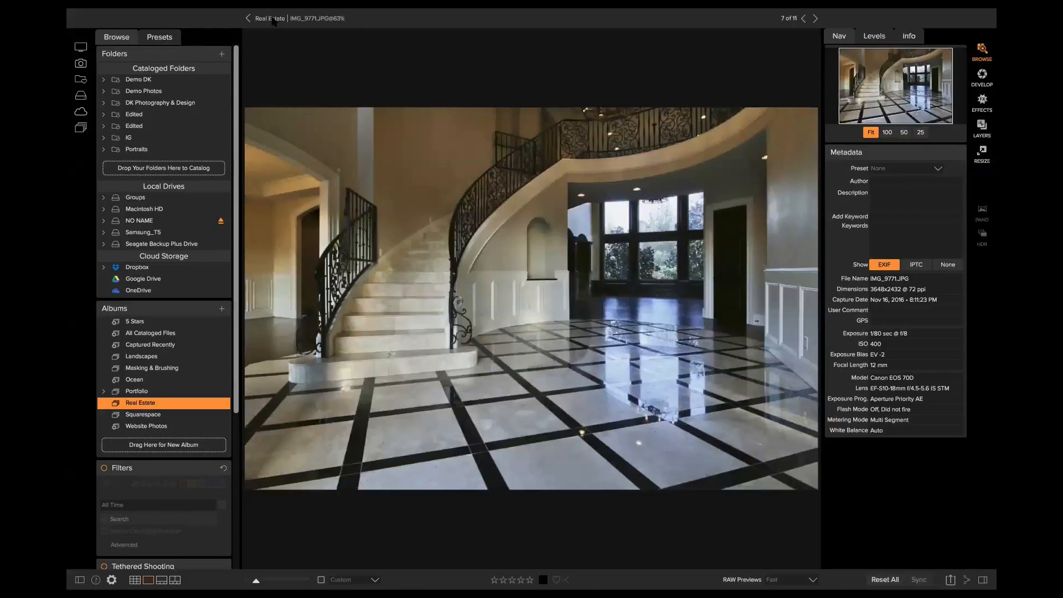
left_click(267, 17)
double_click(533, 305)
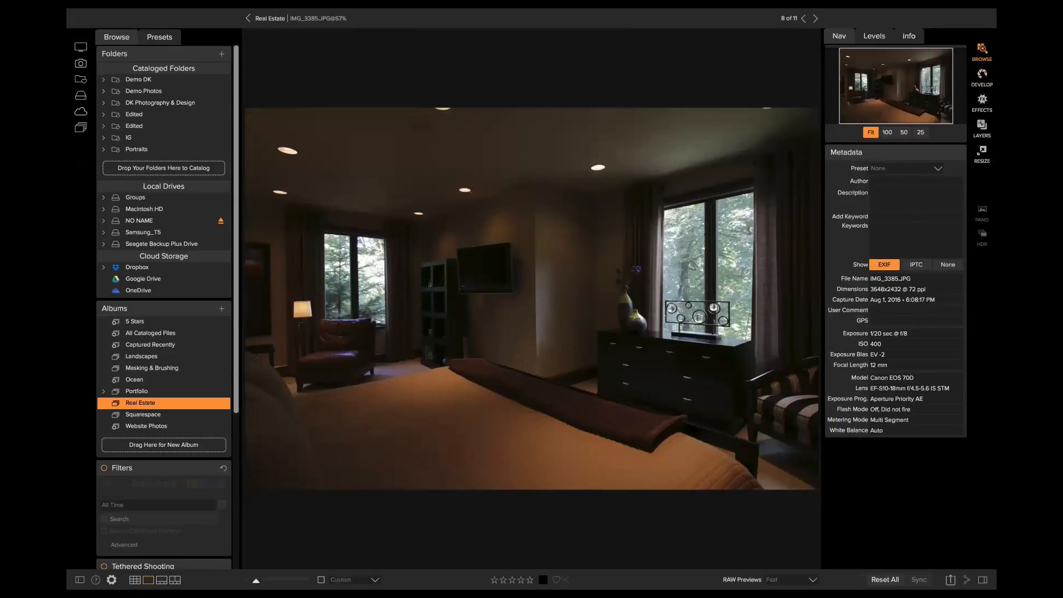
left_click(982, 77)
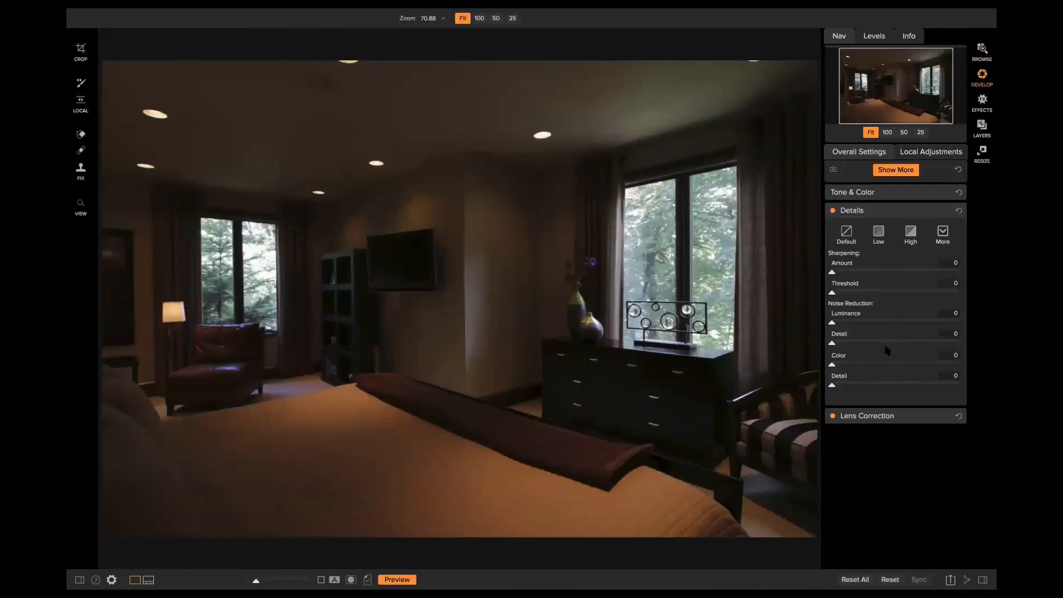
Set the bedroom photo's Exposure to -0.05 and Shadows to 100 in the Tone & Color adjustments
left_click(892, 192)
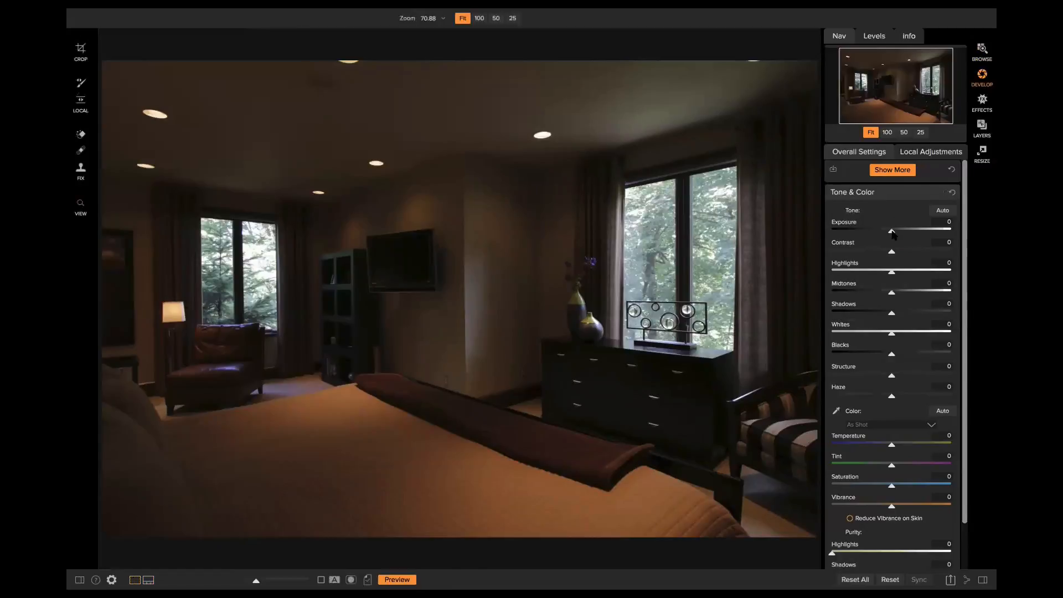
left_click_drag(893, 233, 892, 235)
left_click_drag(908, 317, 954, 316)
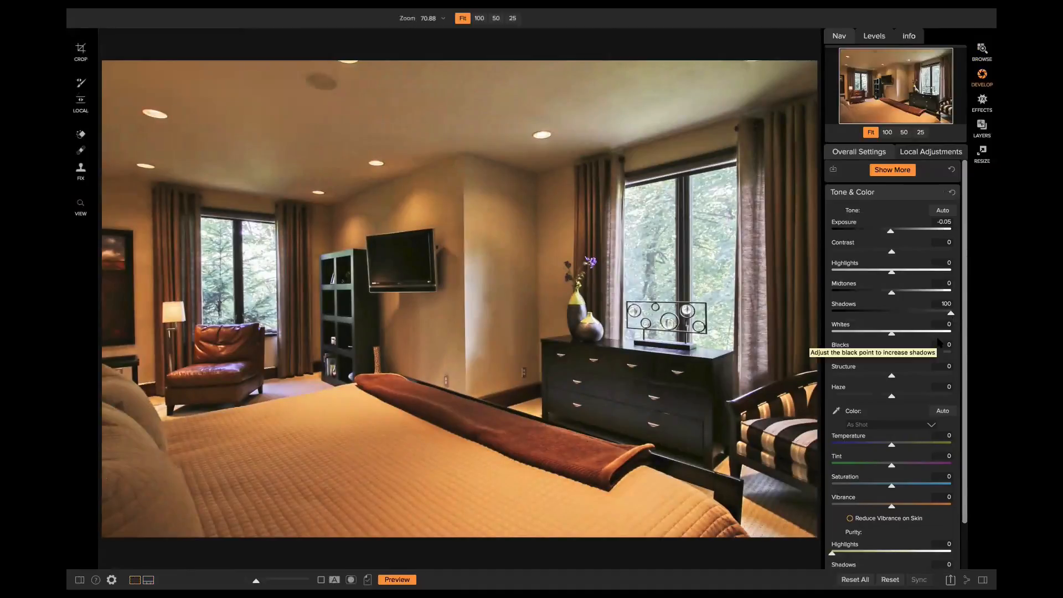
Compare the adjusted bedroom photo with the original by toggling the preview off and on
key("ctrl+p")
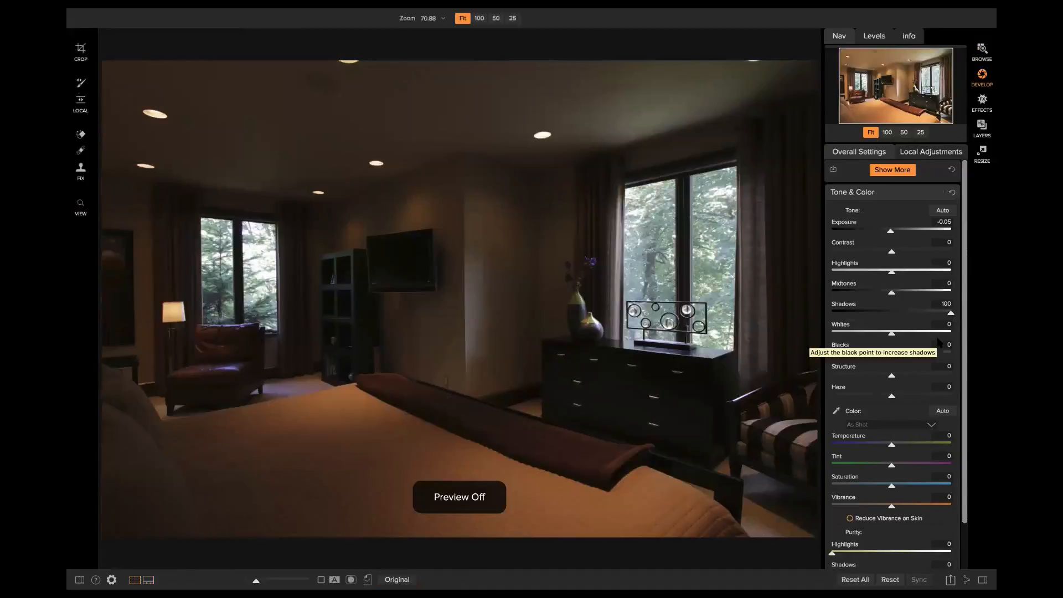
key("ctrl+p")
key("ctrl+p")
key("ctrl+p")
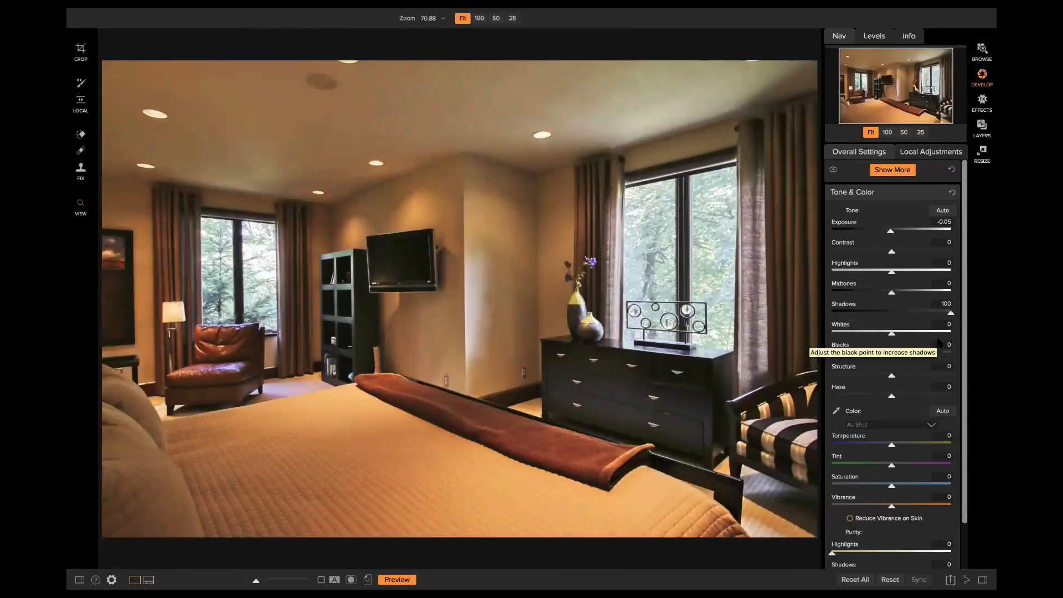
Crop the bedroom photo to cut out the wall picture and most of the pillows while keeping the floor lamp, and apply the crop
key("c")
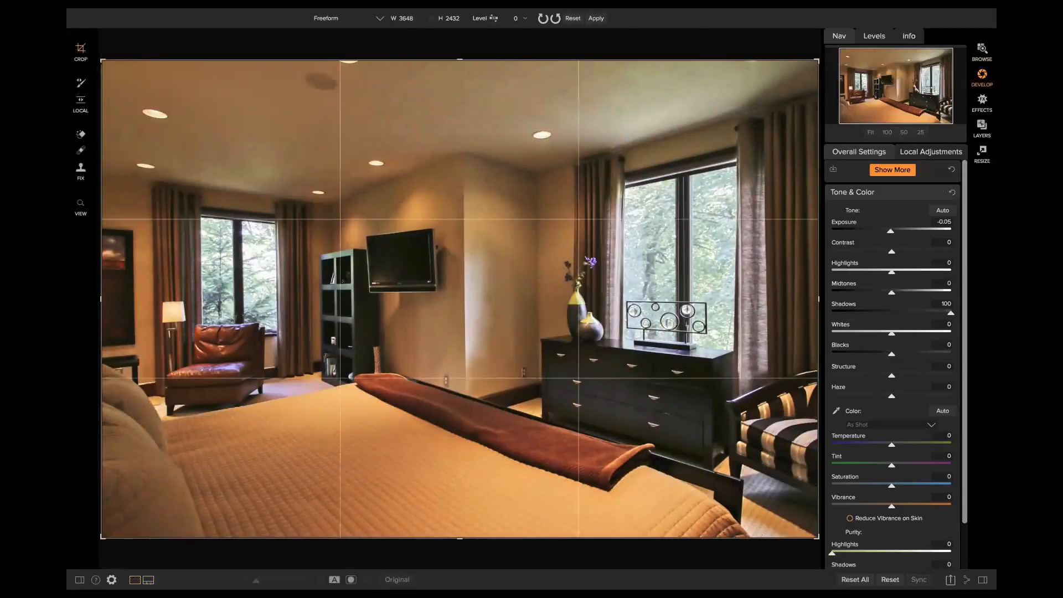
left_click_drag(118, 64, 138, 76)
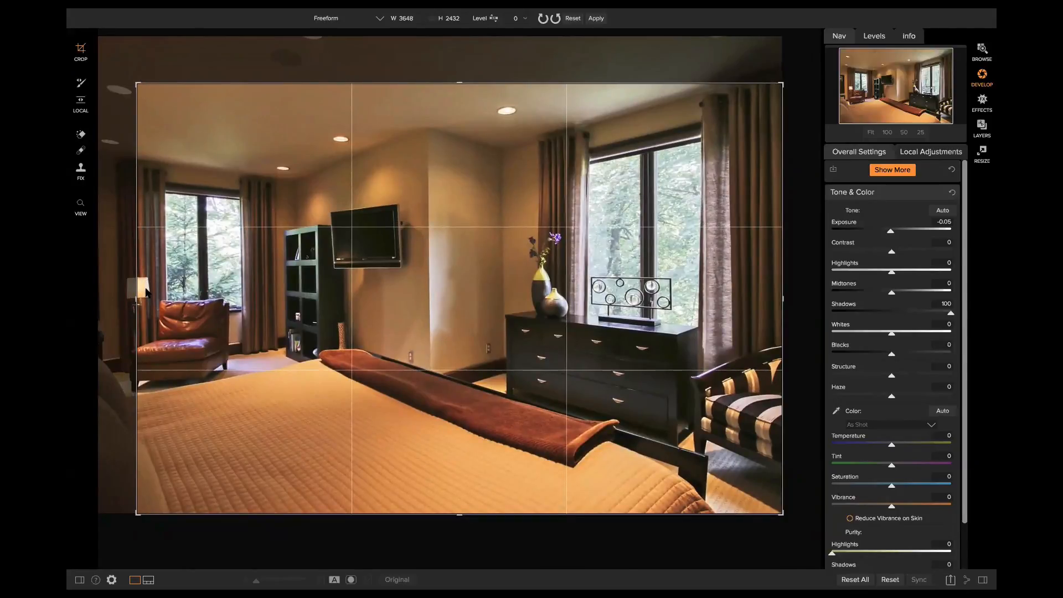
key("Return")
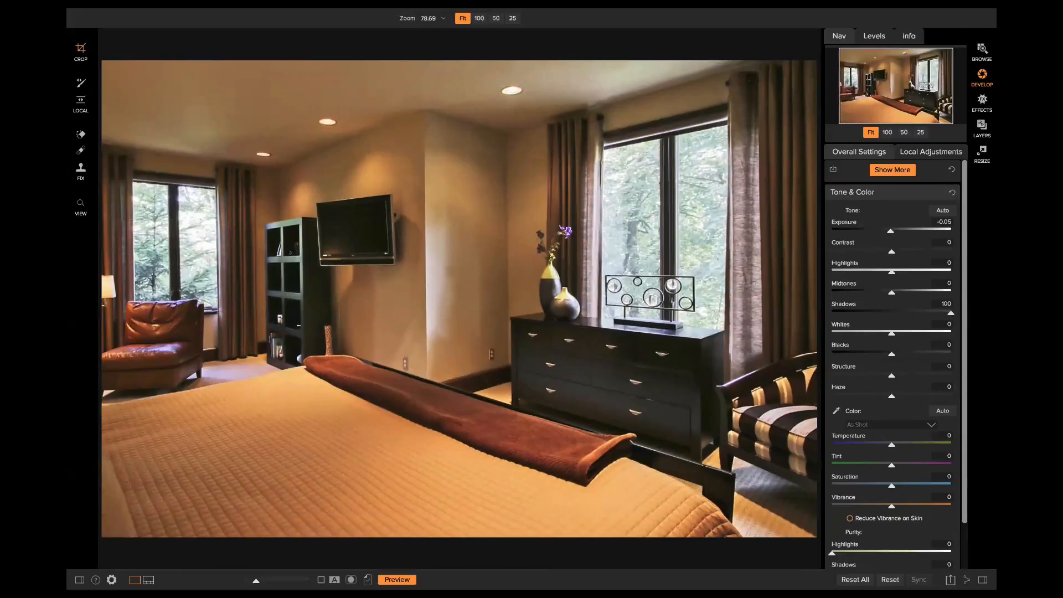
key("c")
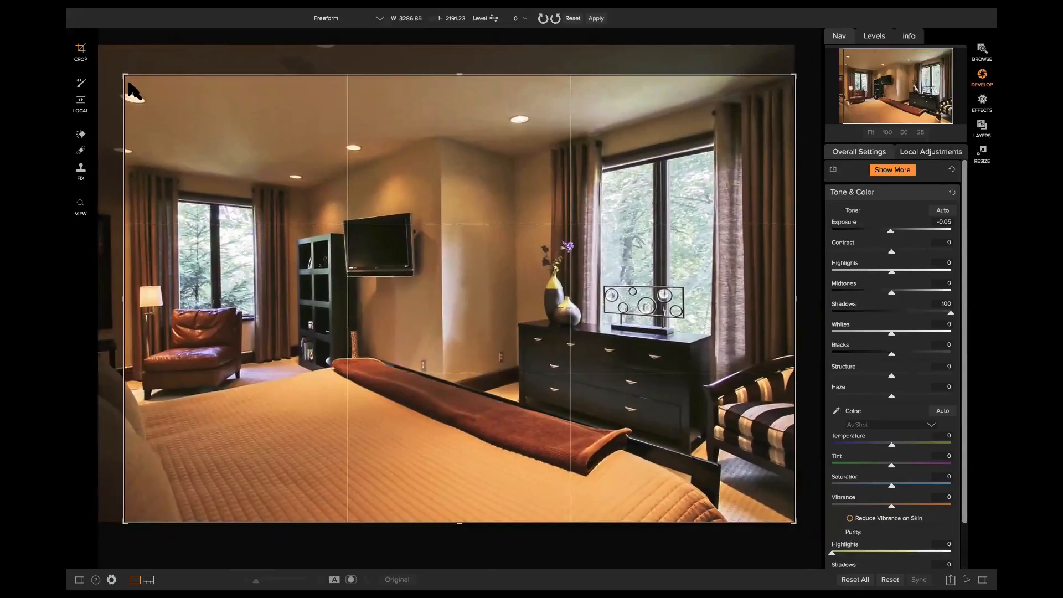
key("Return")
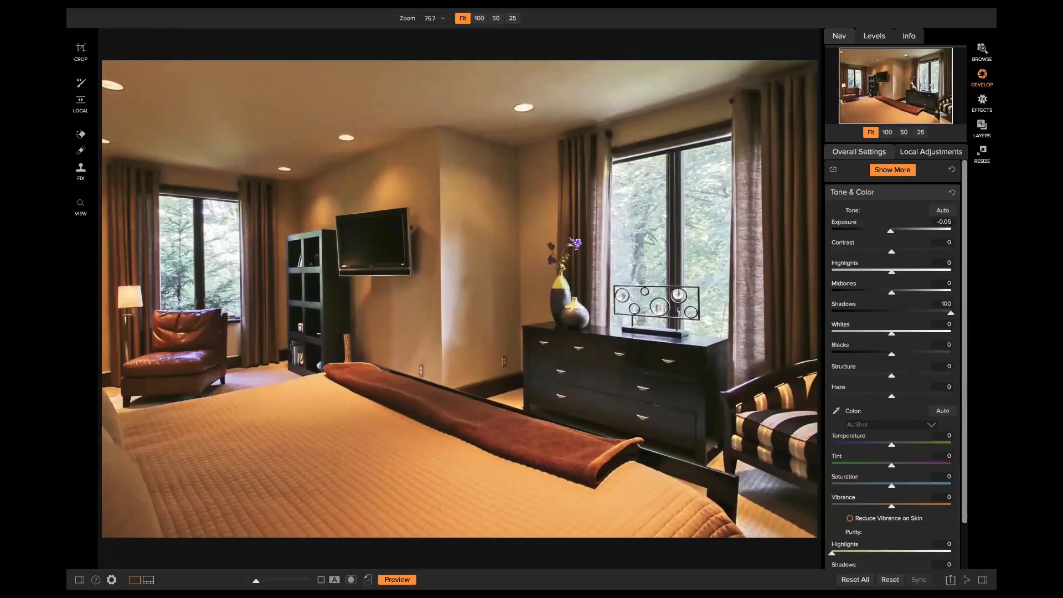
key("c")
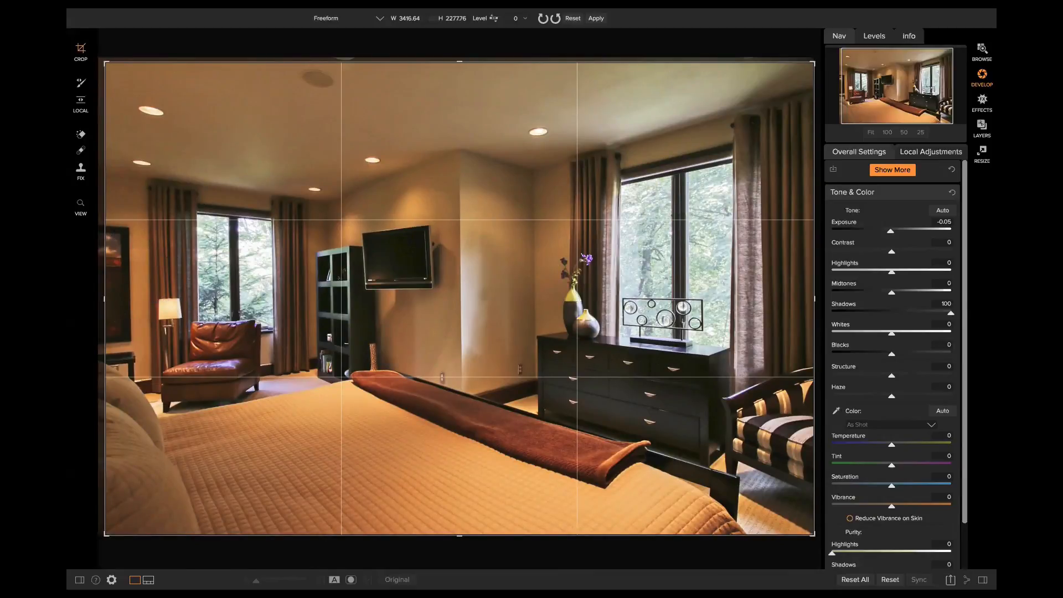
left_click_drag(113, 68, 133, 78)
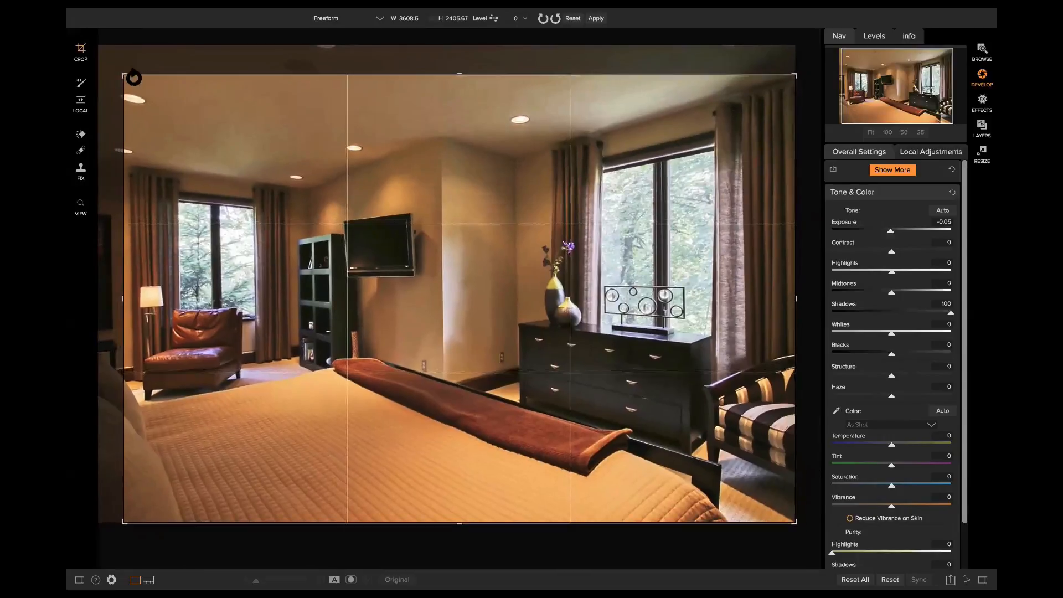
key("Return")
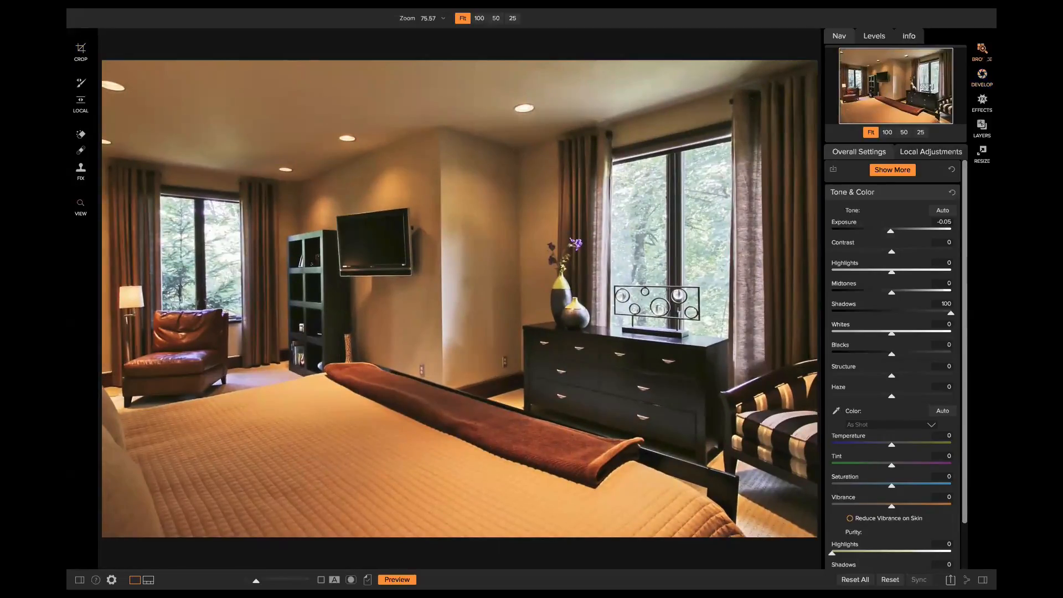
Return to the Real Estate album and open the dark living room photo IMG_4430.JPG for developing
left_click(984, 56)
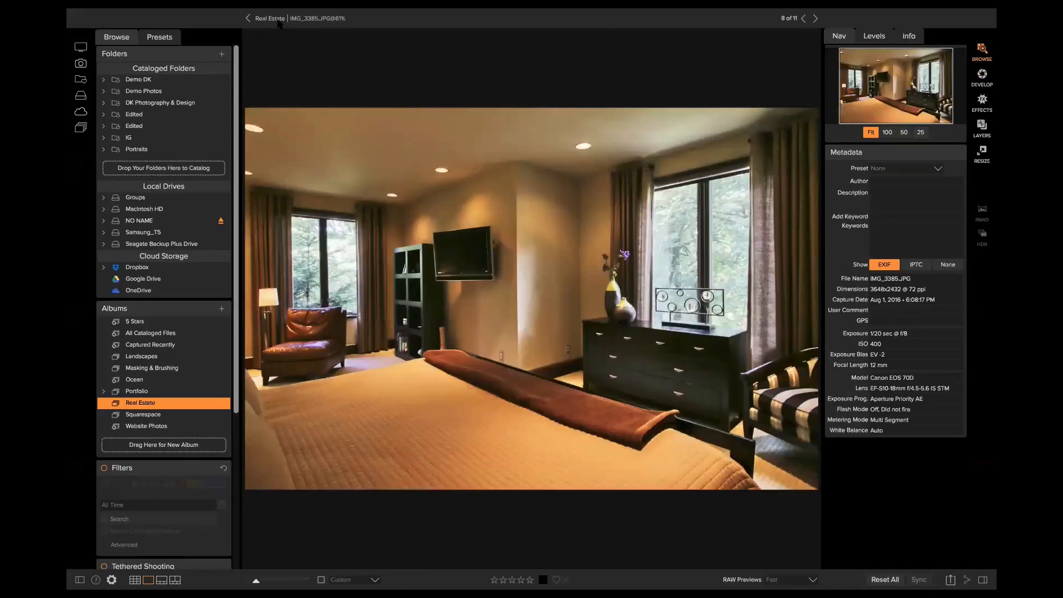
left_click(278, 18)
scroll(720, 222, "up", 3)
left_click(741, 193)
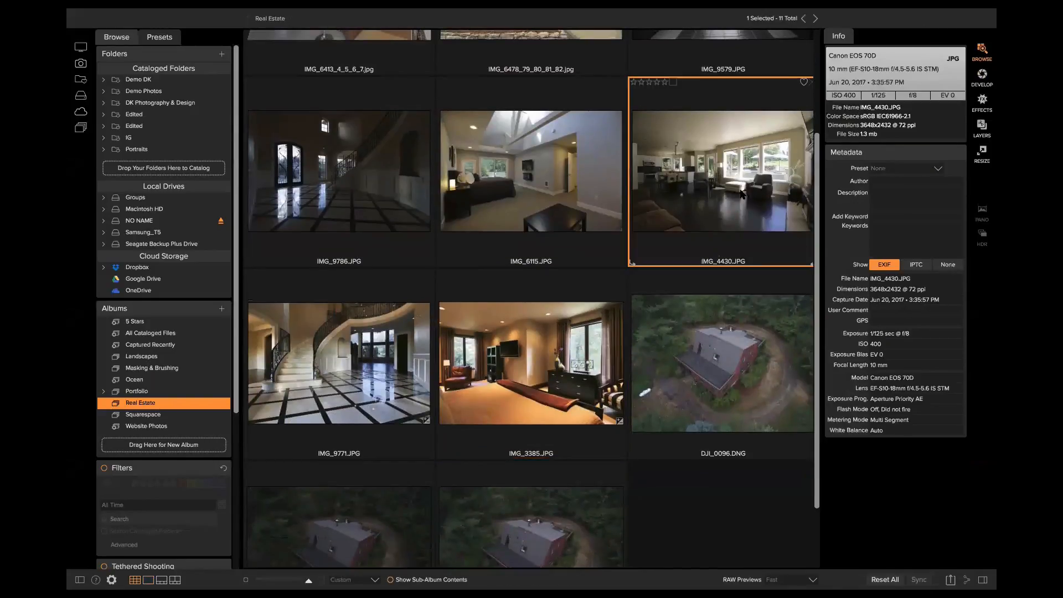
double_click(741, 193)
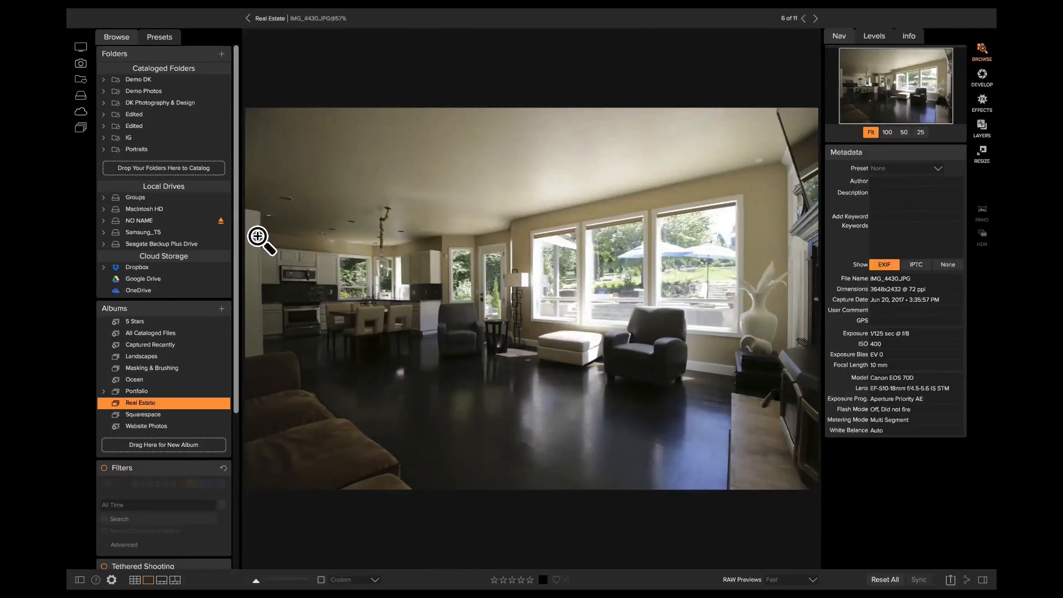
left_click(983, 79)
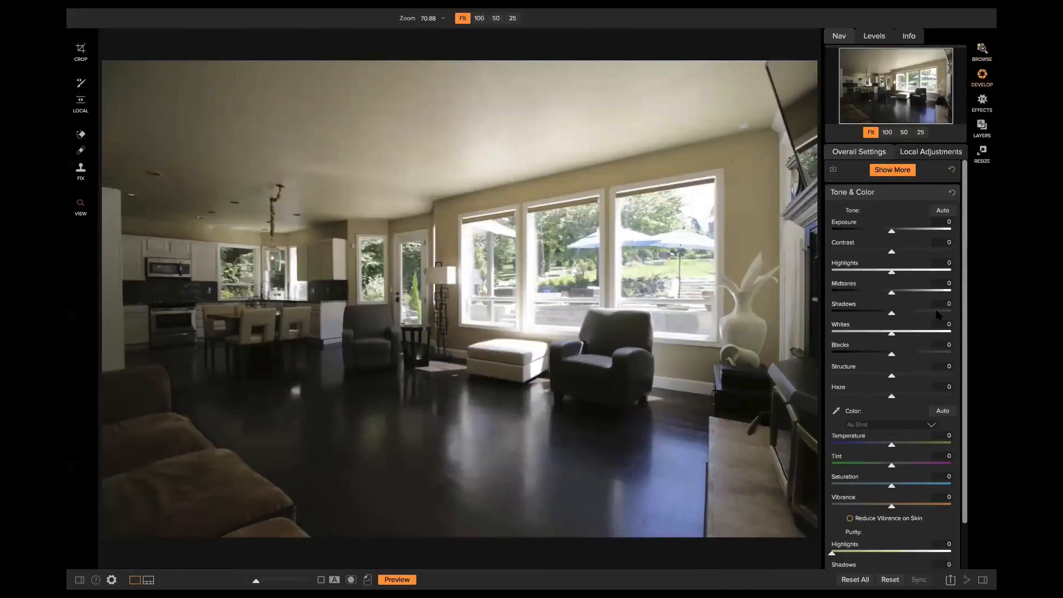
Set the living room photo's Shadows to 93 and Exposure to -0.65 in the Tone & Color adjustments
left_click_drag(892, 314, 948, 319)
left_click_drag(891, 232, 884, 233)
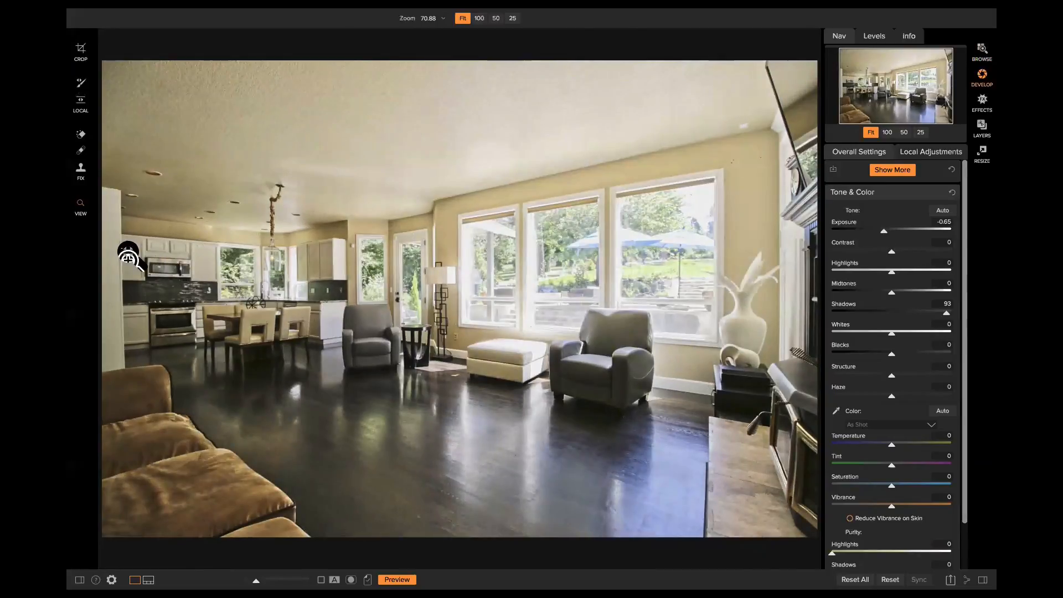
left_click(110, 248)
left_click(113, 221)
Crop the living room photo slightly to cut off the wall edge beside the kitchen cabinets, and apply the crop
key("c")
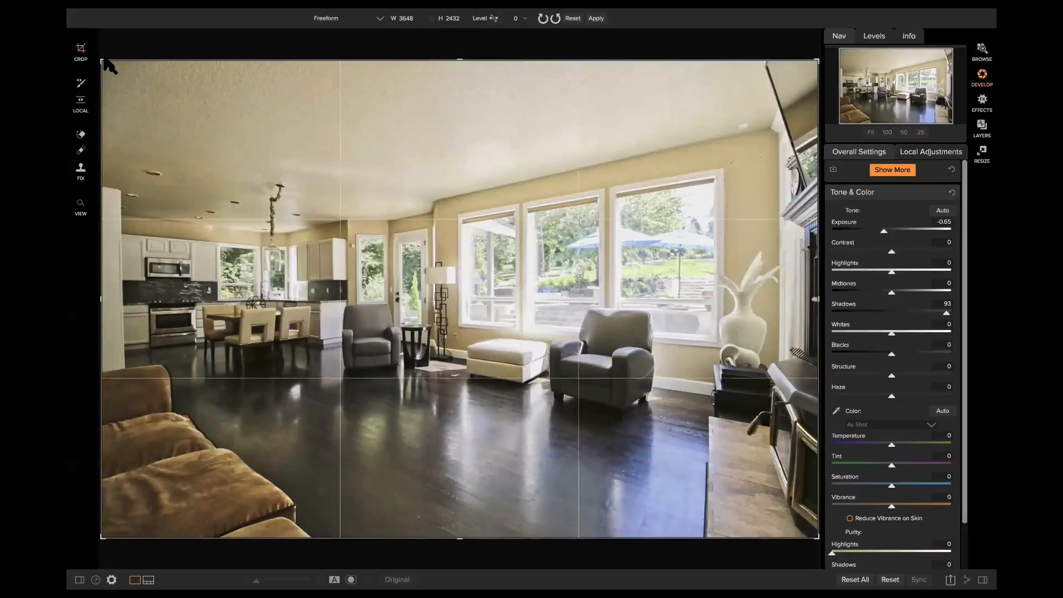
left_click_drag(104, 64, 121, 71)
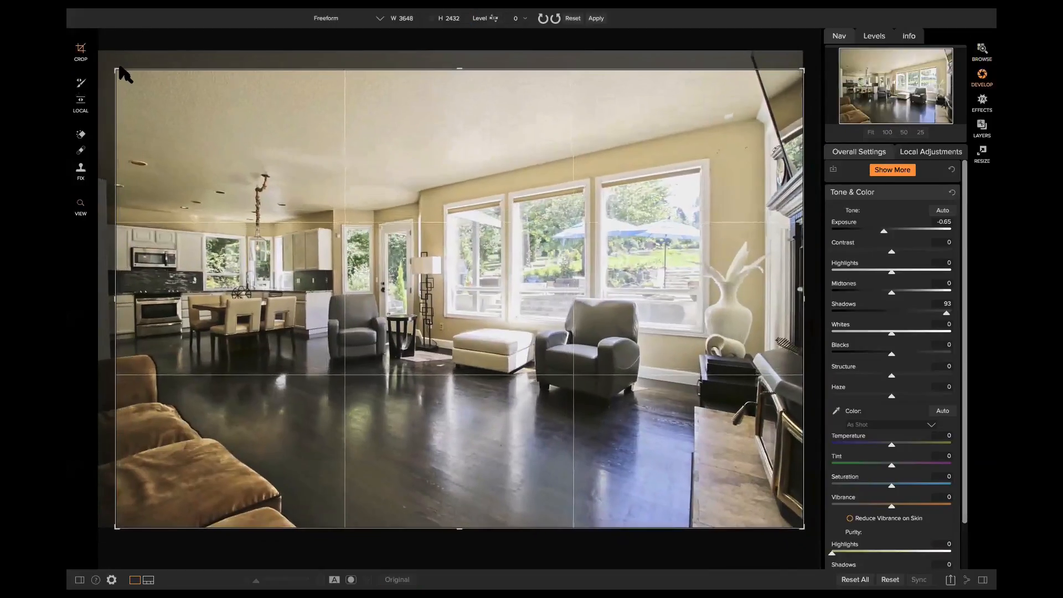
key("Return")
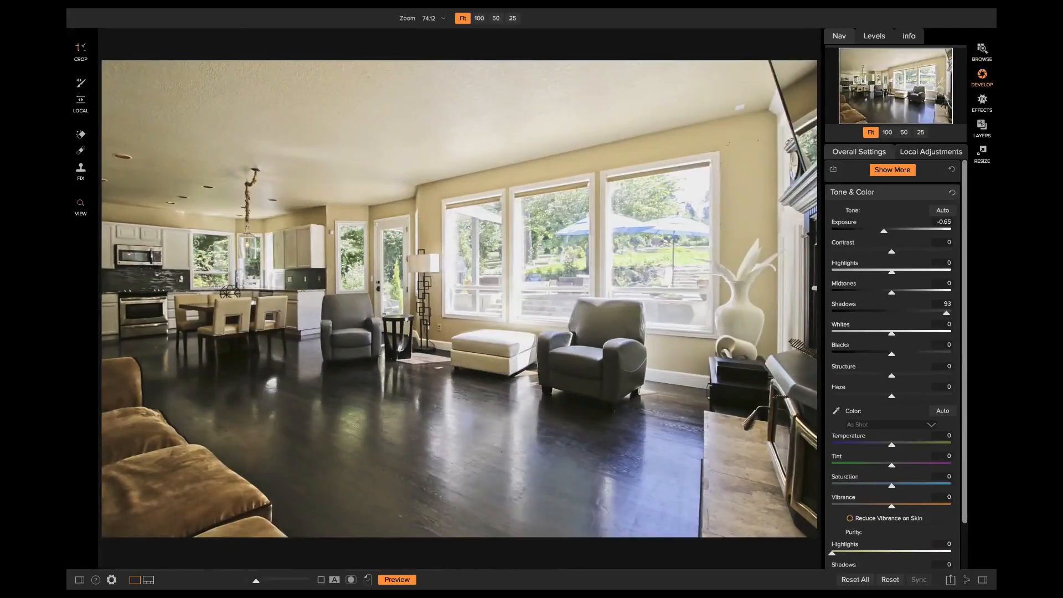
left_click(81, 47)
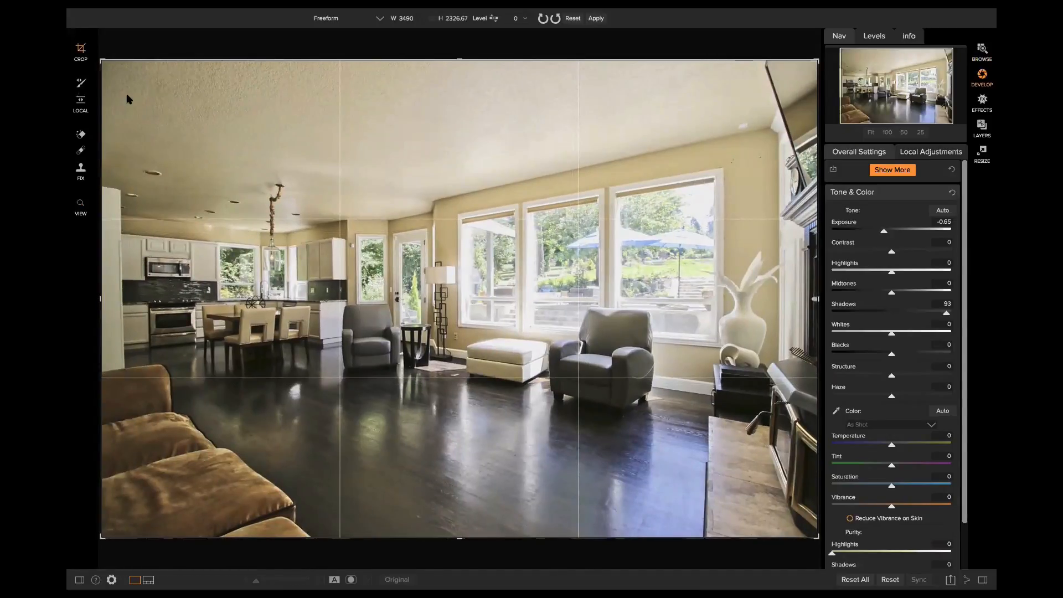
left_click_drag(105, 69, 123, 73)
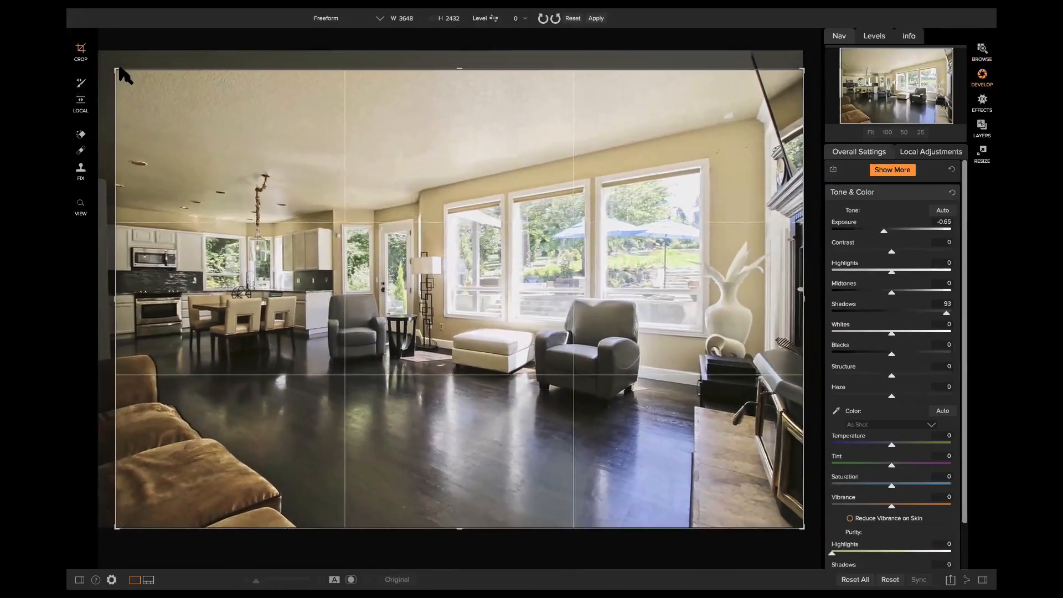
key("z")
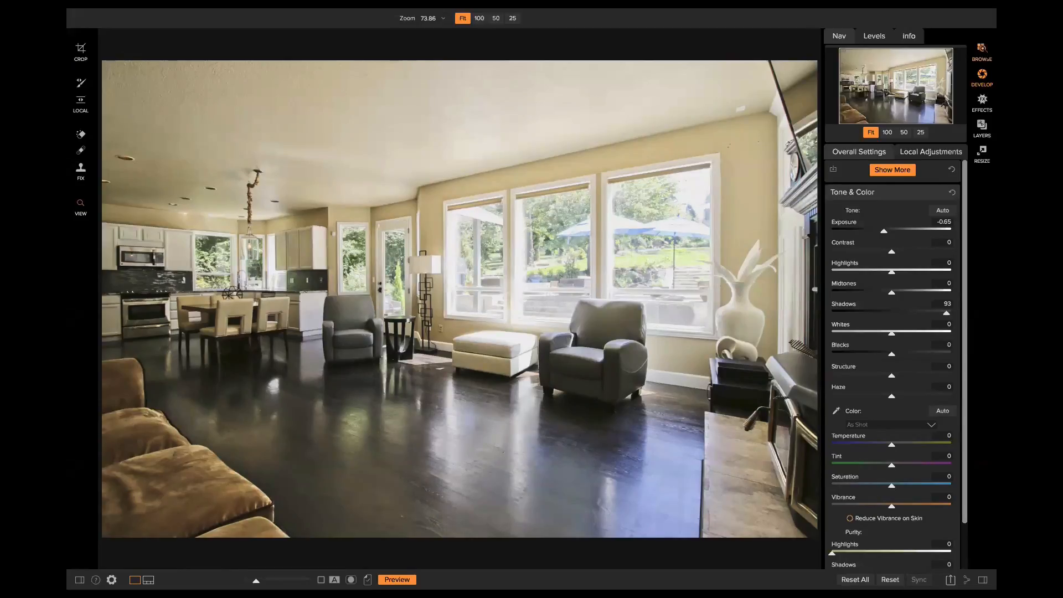
Return to the Real Estate album and open the dark bathroom photo IMG_9579.JPG for developing
left_click(982, 53)
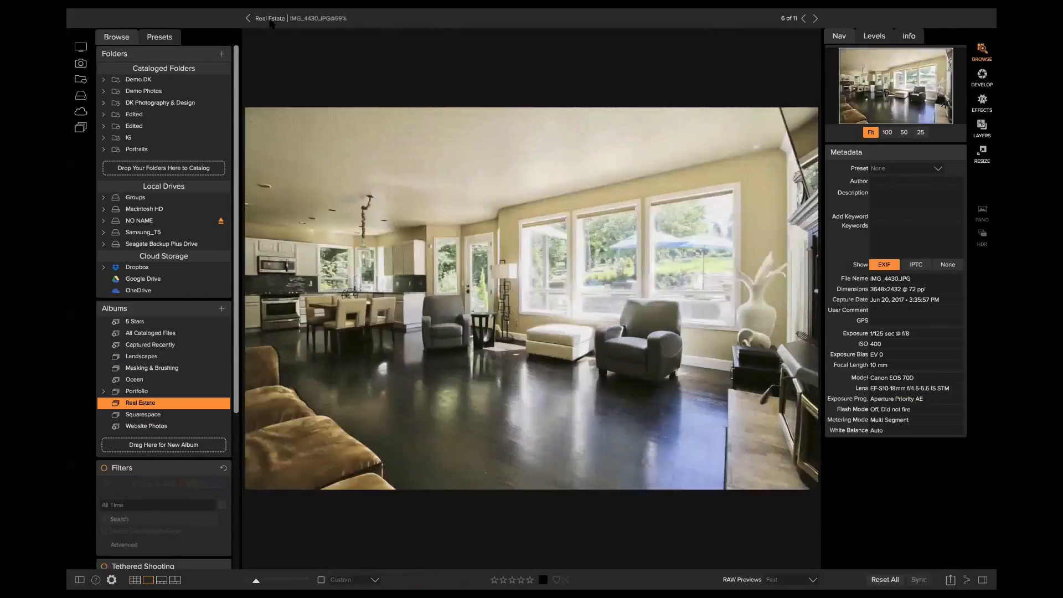
left_click(271, 20)
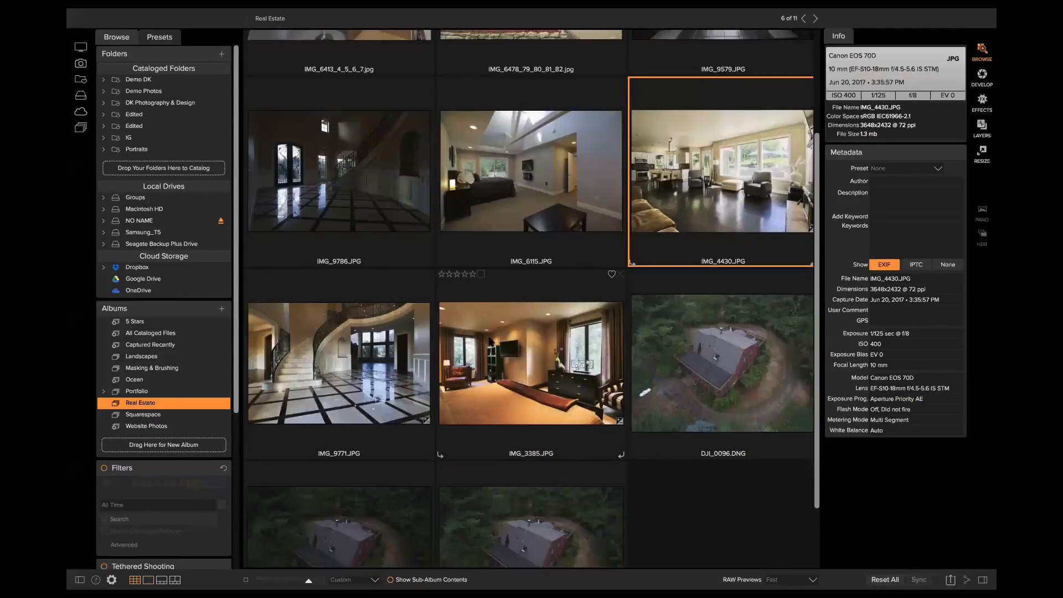
scroll(487, 327, "down", 3)
scroll(489, 341, "up", 3)
double_click(719, 156)
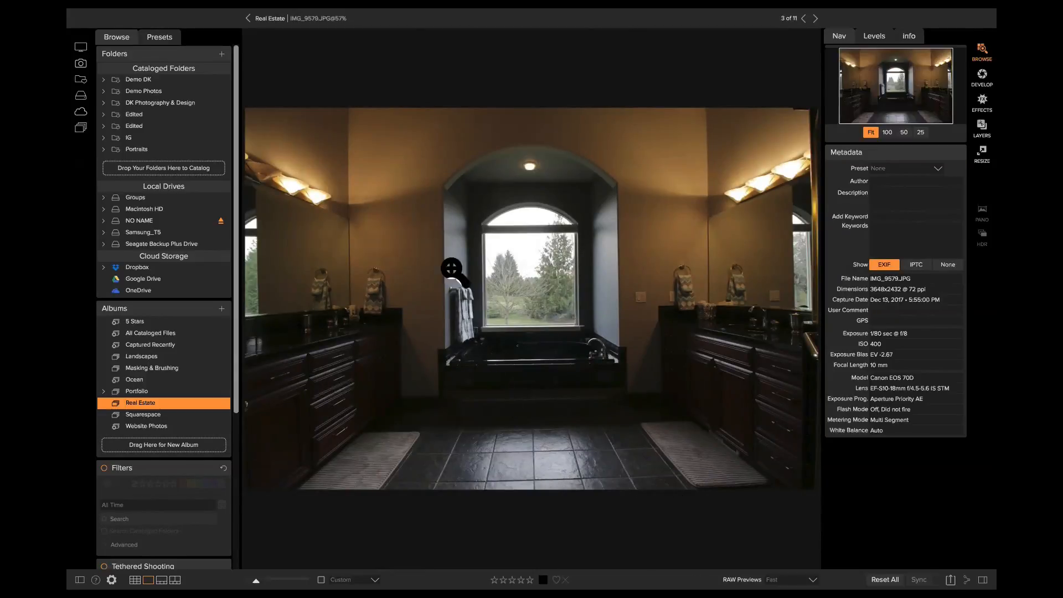
left_click(982, 76)
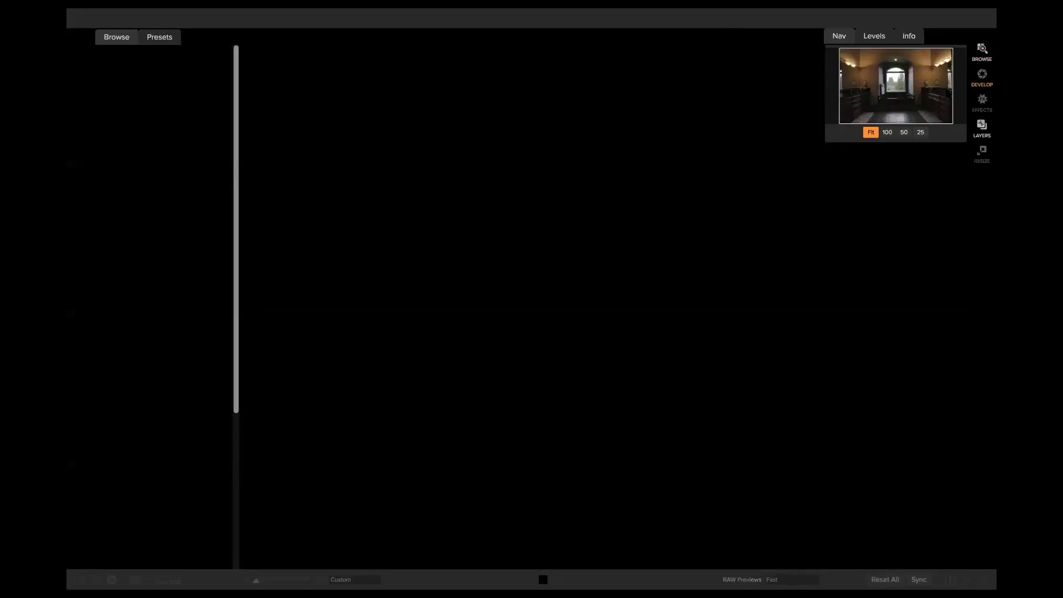
Crop the bathroom photo slightly to about 3593 x 2395 pixels and apply the crop
key("c")
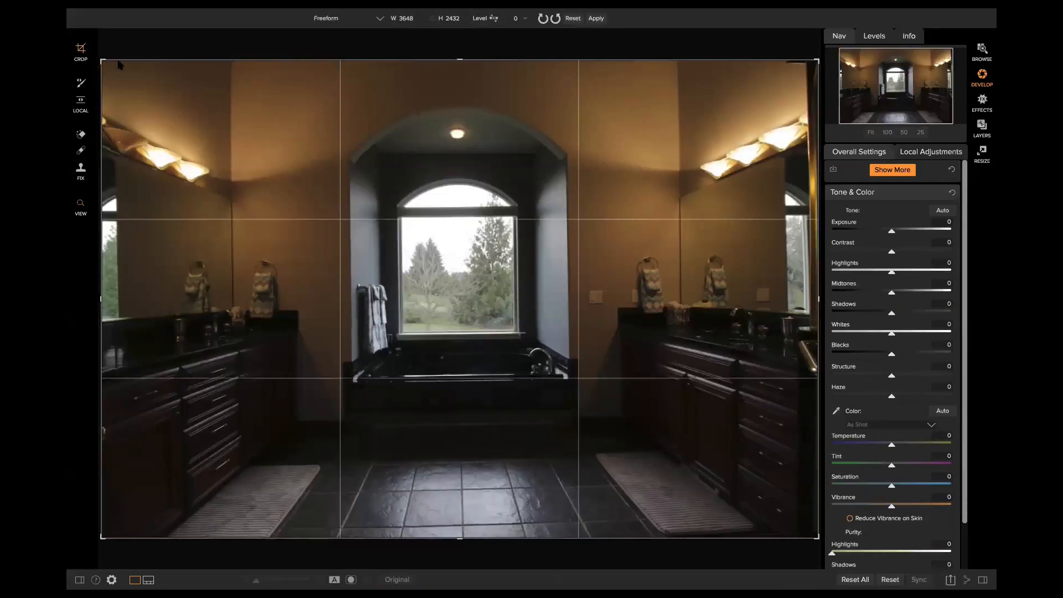
left_click_drag(115, 61, 120, 58)
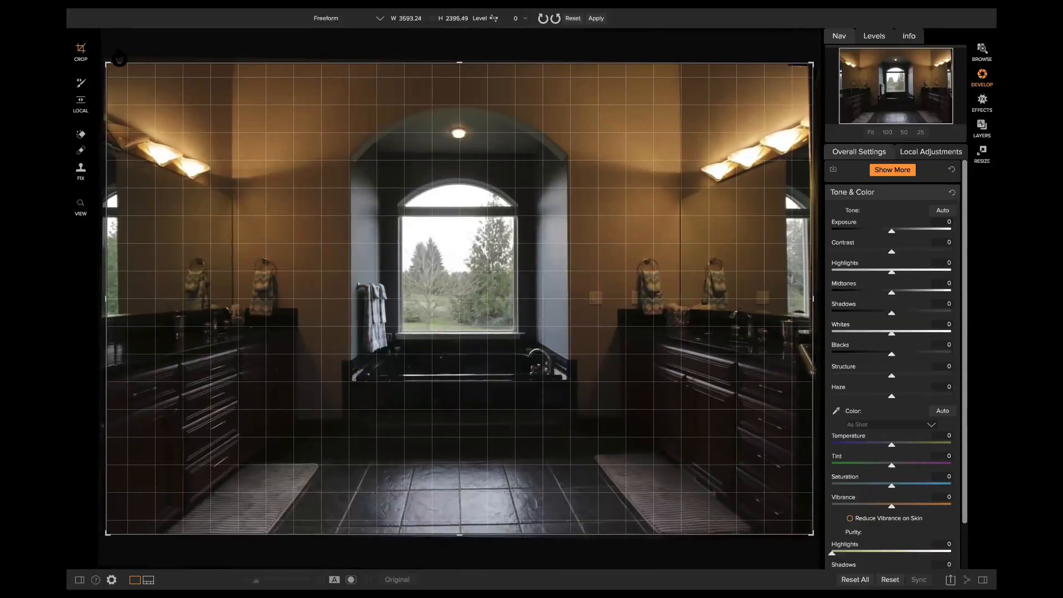
left_click_drag(120, 59, 120, 58)
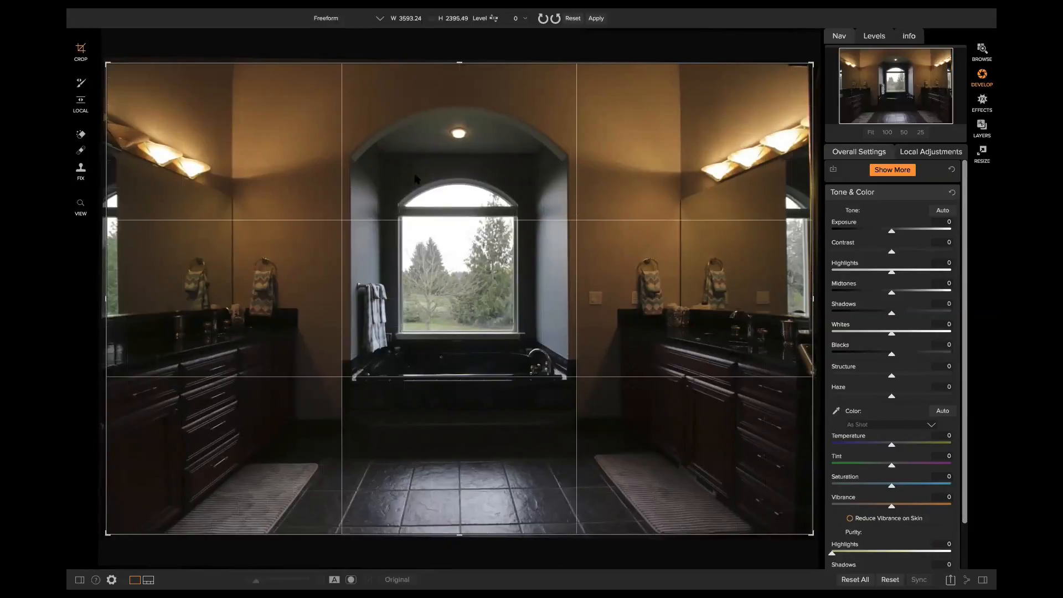
key("Return")
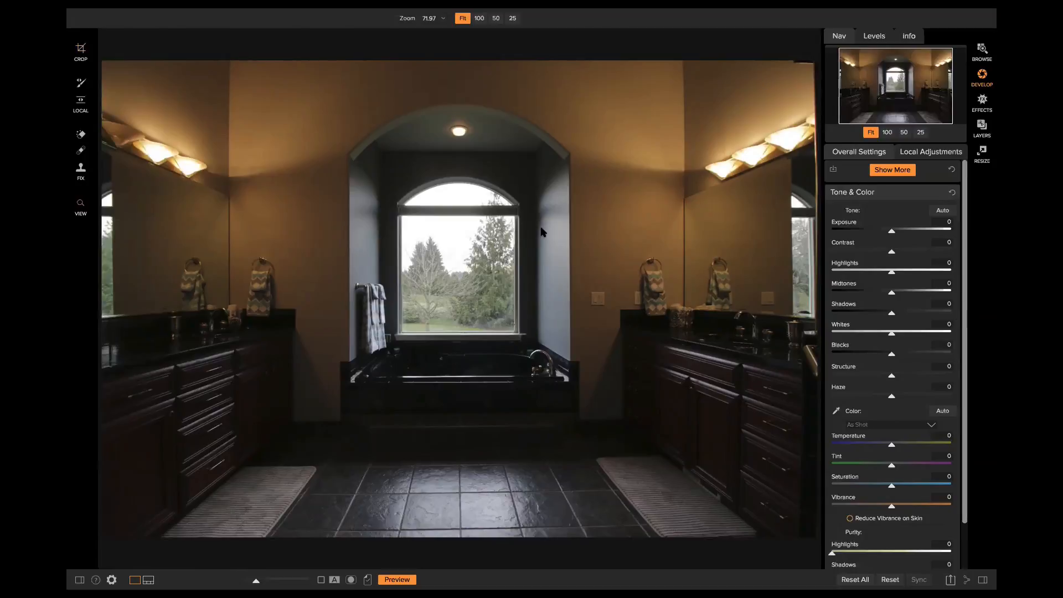
Tighten the bathroom photo's crop to about 3311 x 2207 pixels and recentre the image around the arched window
left_click(81, 56)
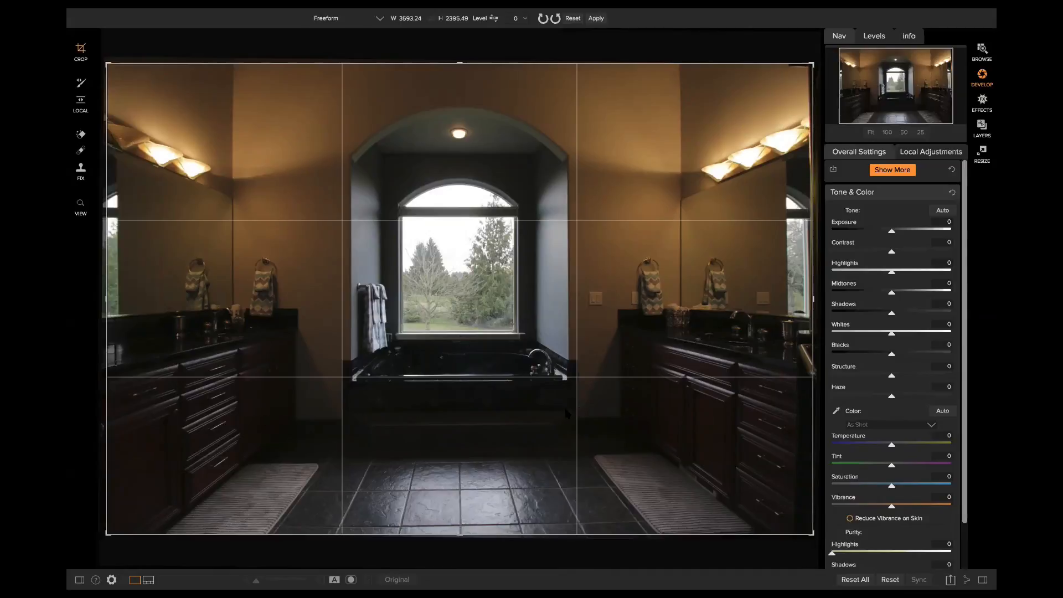
left_click(911, 37)
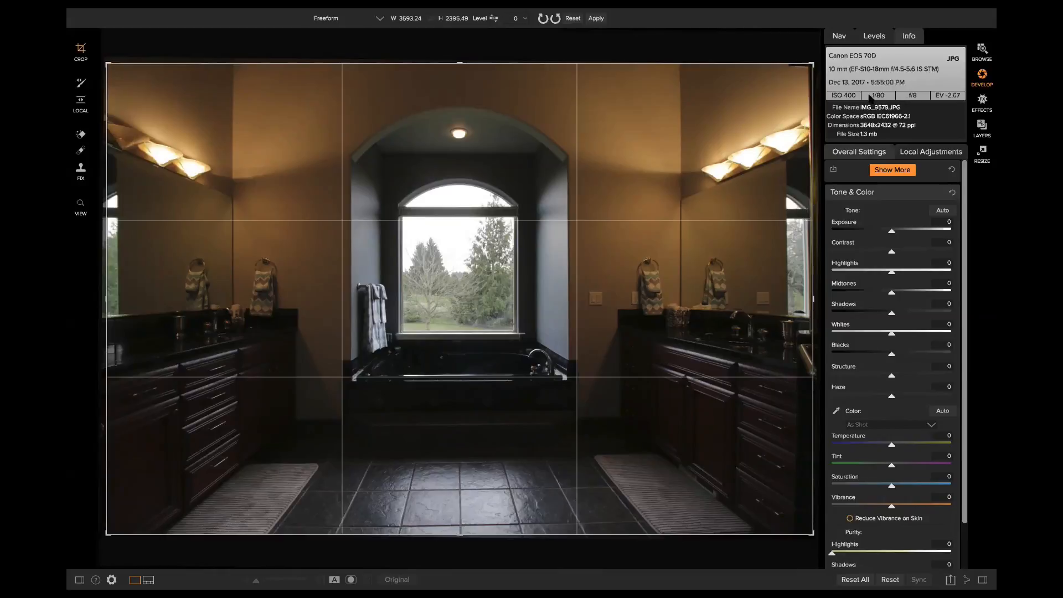
left_click(839, 36)
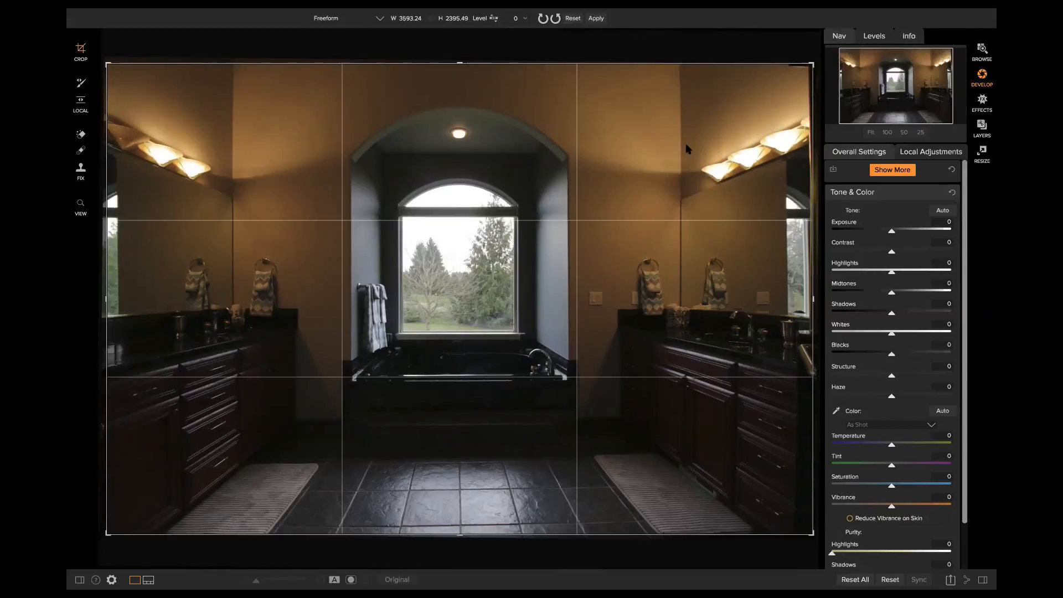
left_click_drag(809, 68, 781, 83)
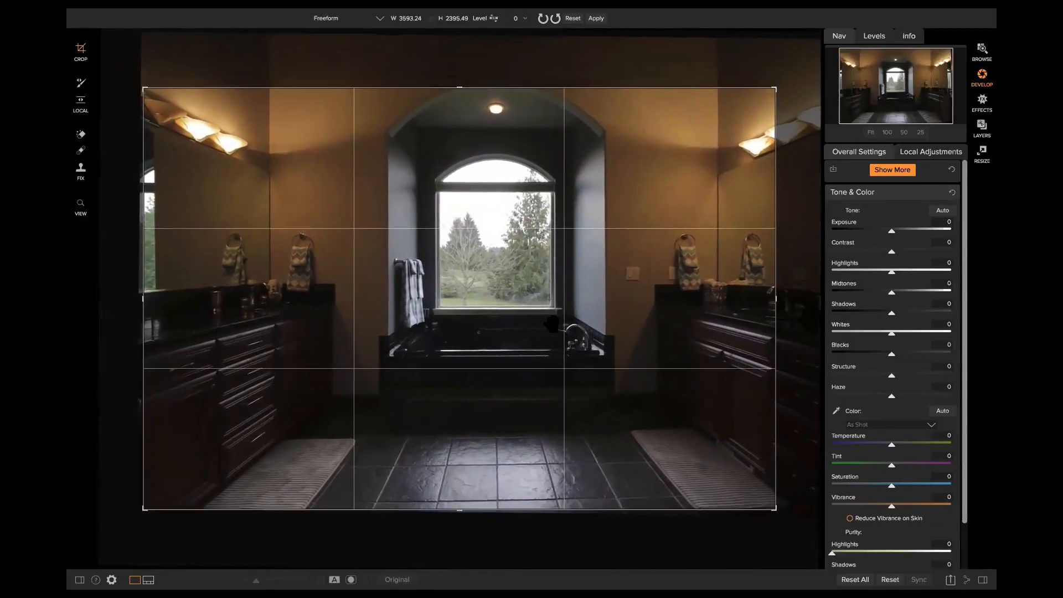
left_click_drag(551, 324, 545, 314)
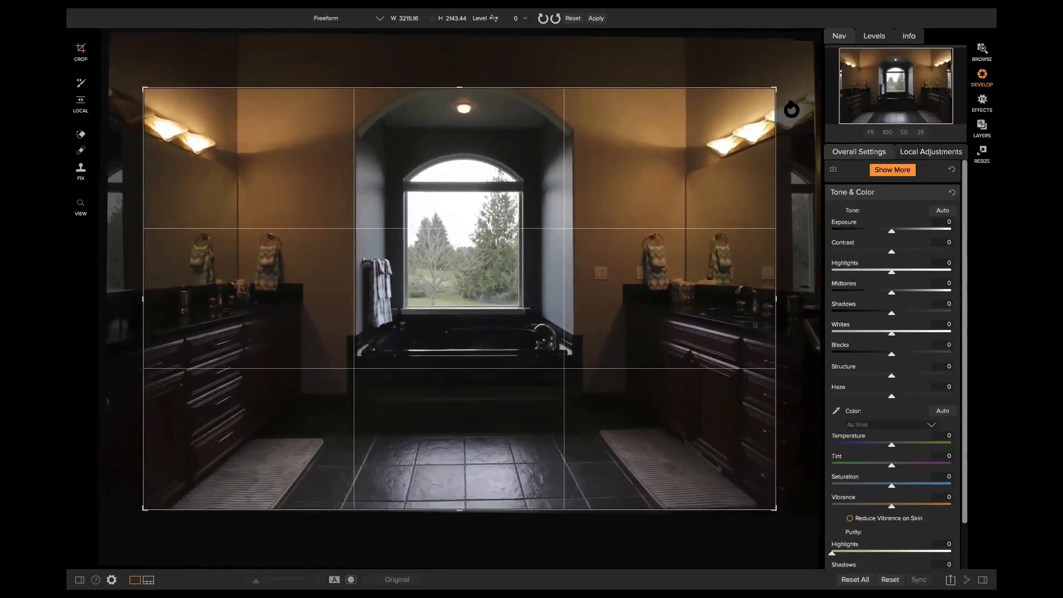
left_click_drag(776, 88, 791, 90)
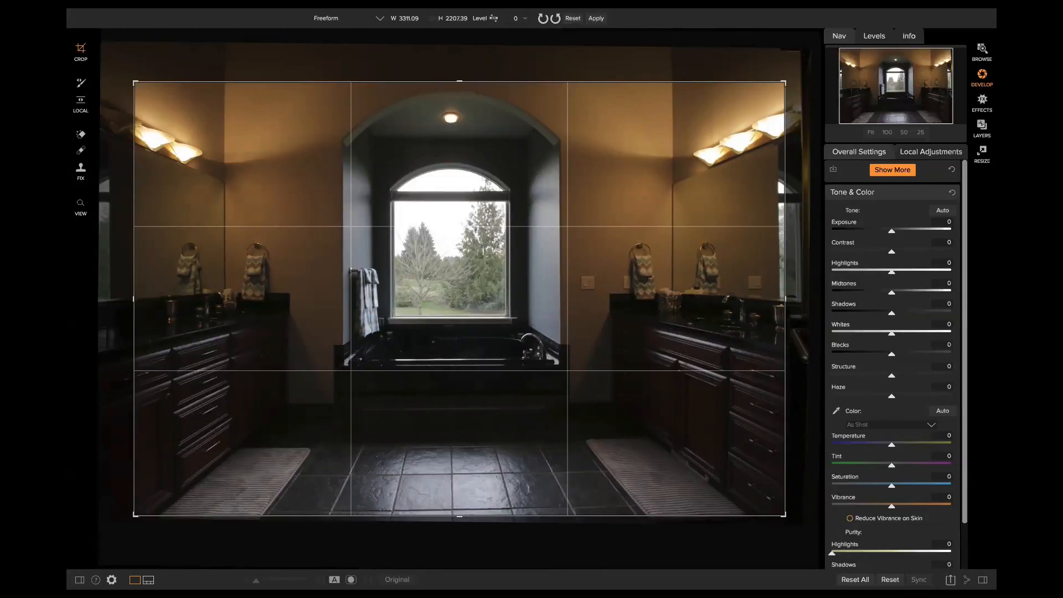
left_click_drag(470, 313, 474, 314)
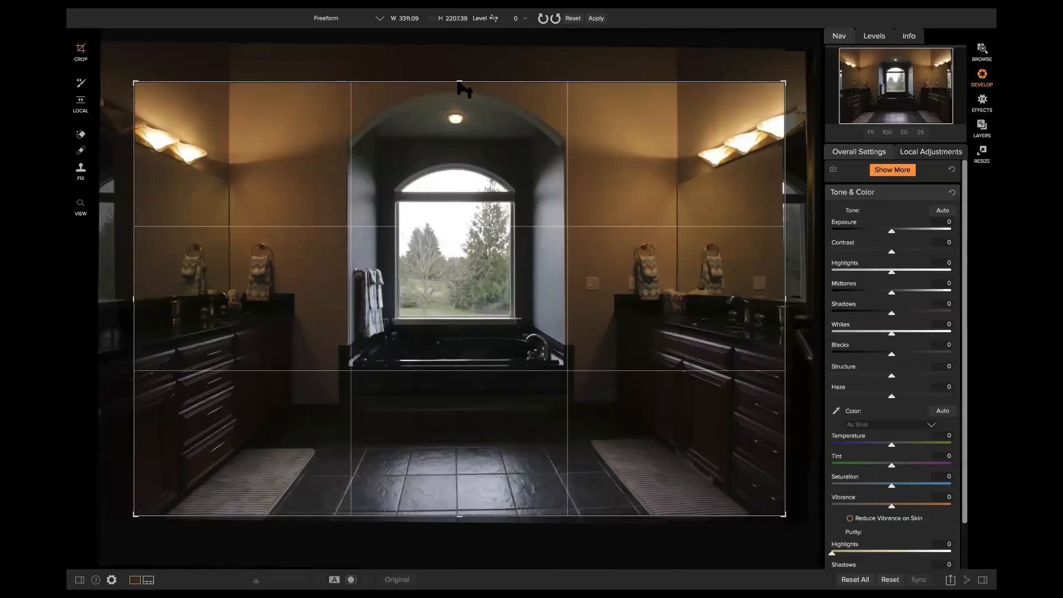
left_click_drag(485, 238, 488, 238)
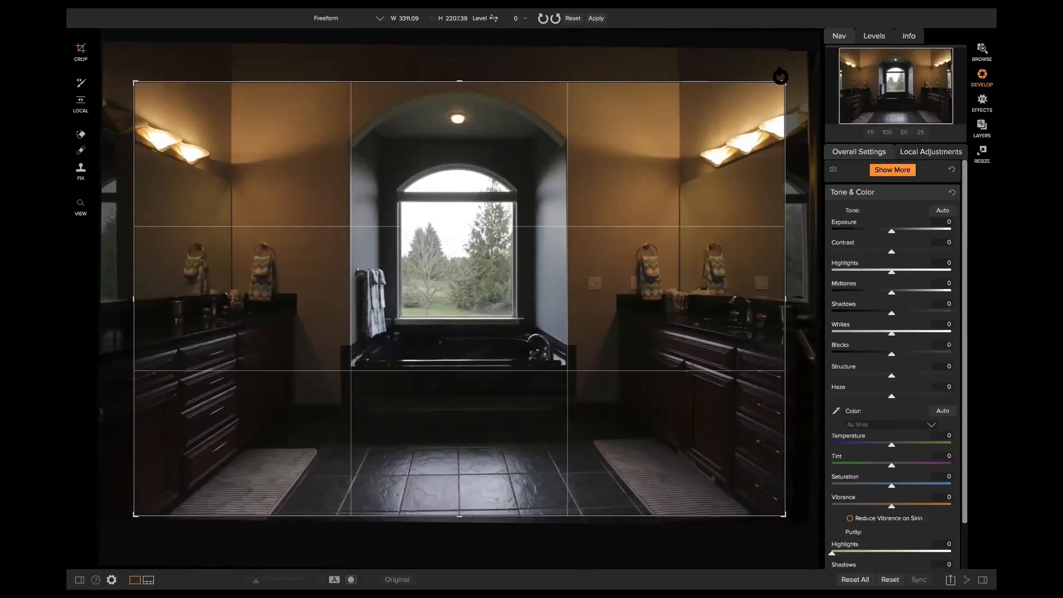
Rotate the cropped bathroom photo slightly to a level of 1 and finish the crop
left_click_drag(792, 73, 791, 72)
left_click_drag(792, 74, 791, 78)
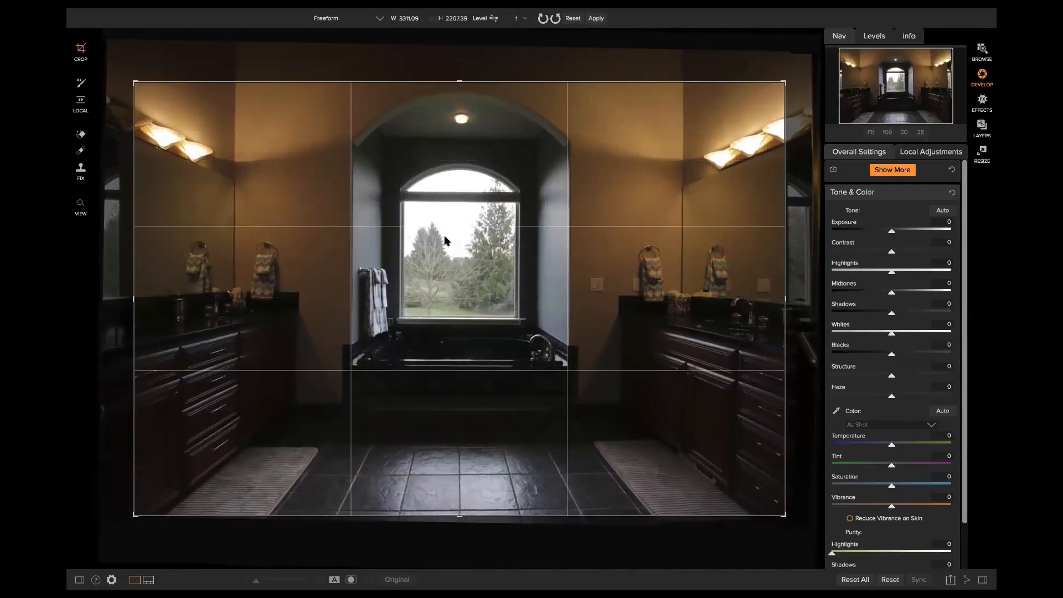
key("z")
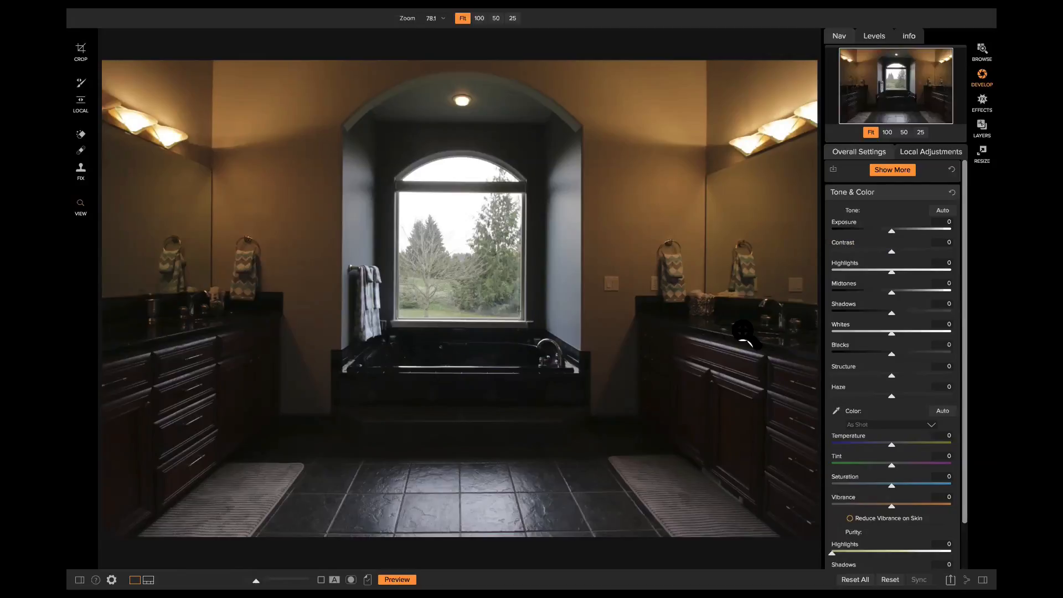
Check the photo's clipped areas, and set Exposure to -1.05 and Shadows to 71
key("j")
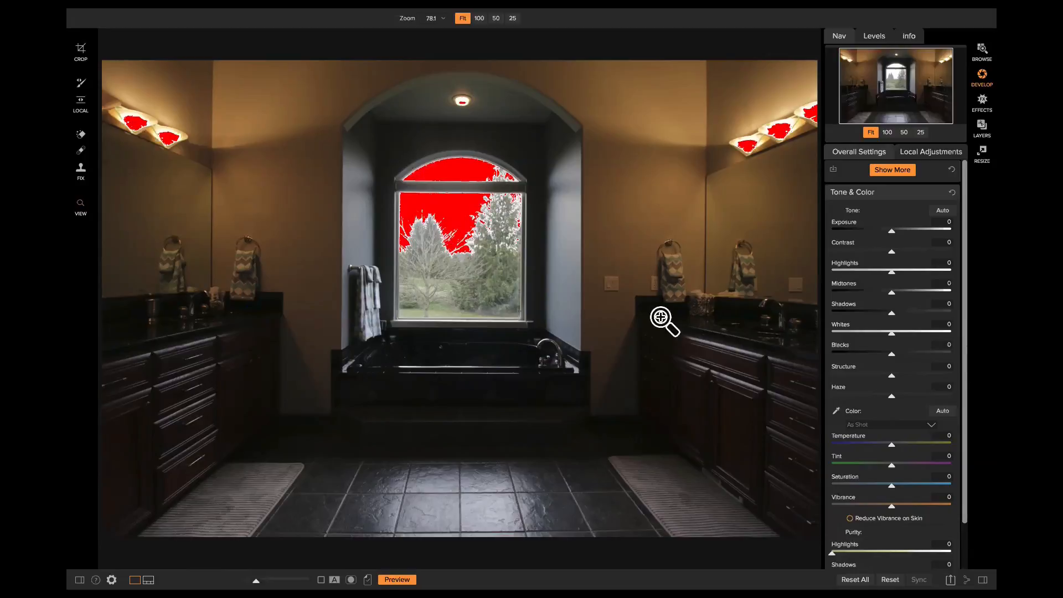
key("j")
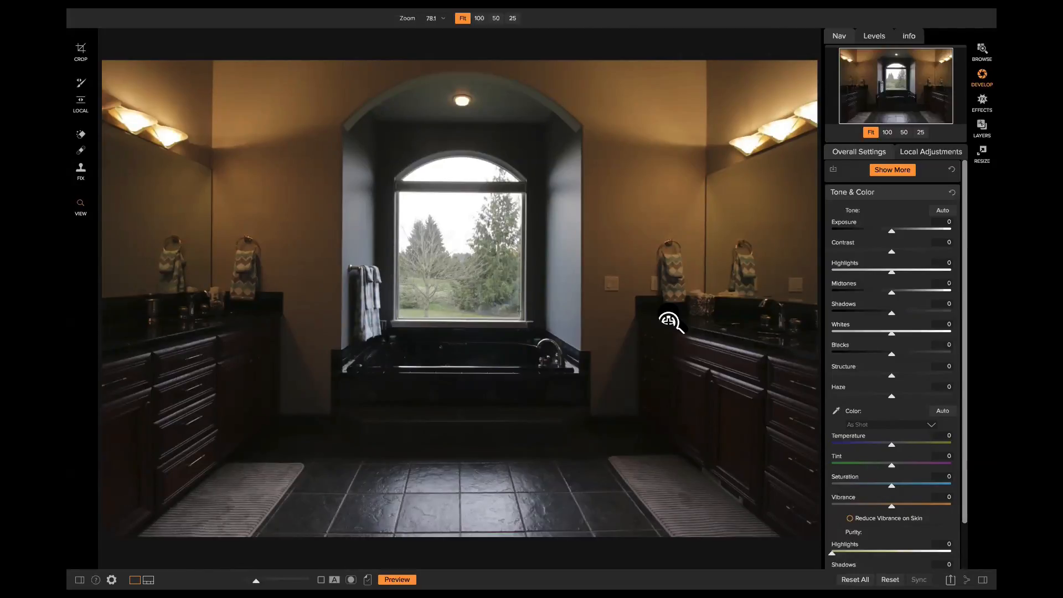
key("j")
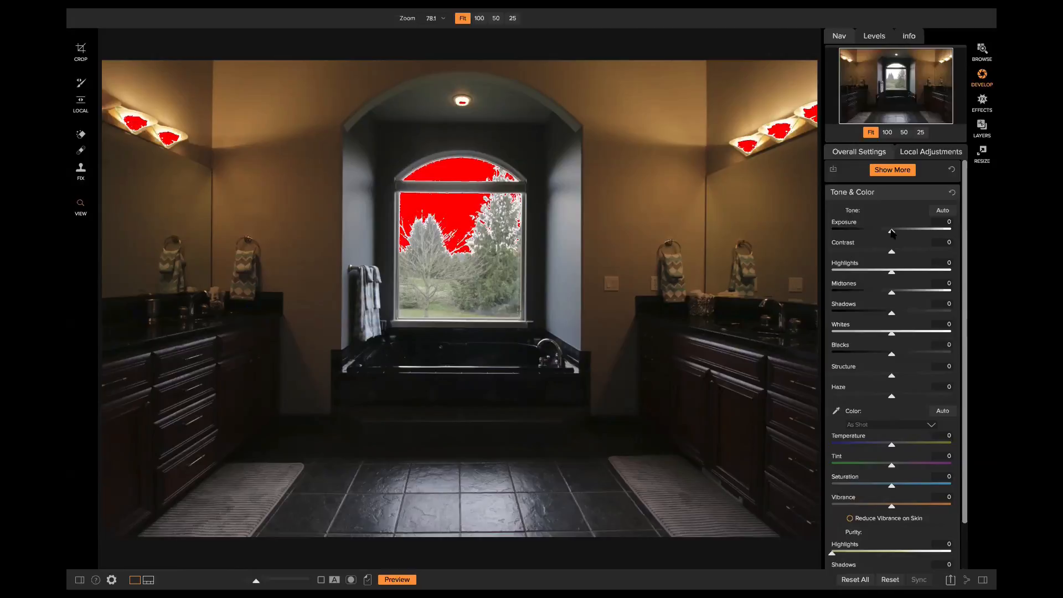
left_click_drag(891, 232, 878, 233)
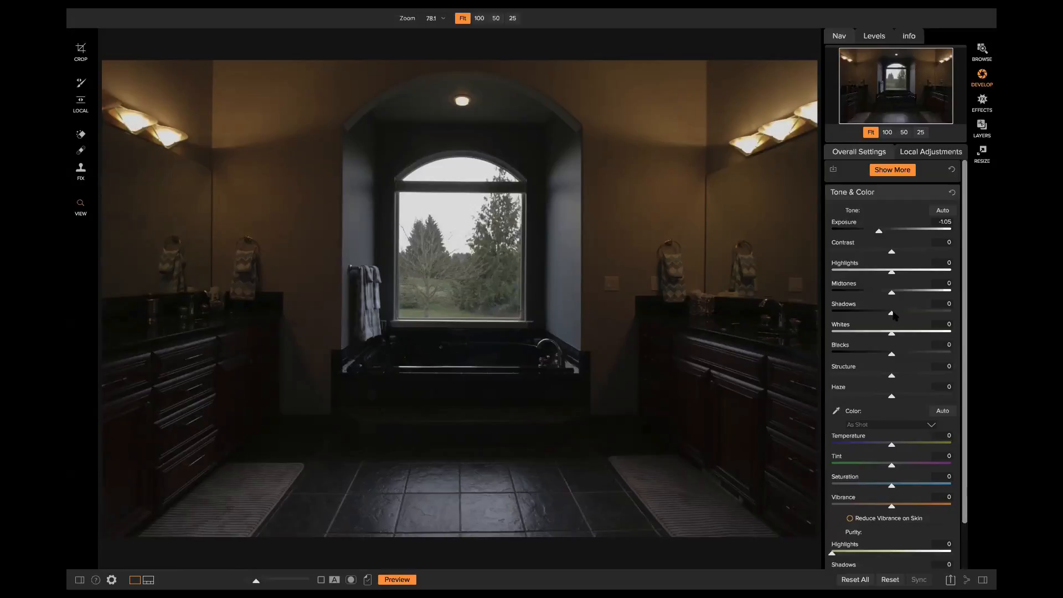
left_click_drag(893, 314, 934, 323)
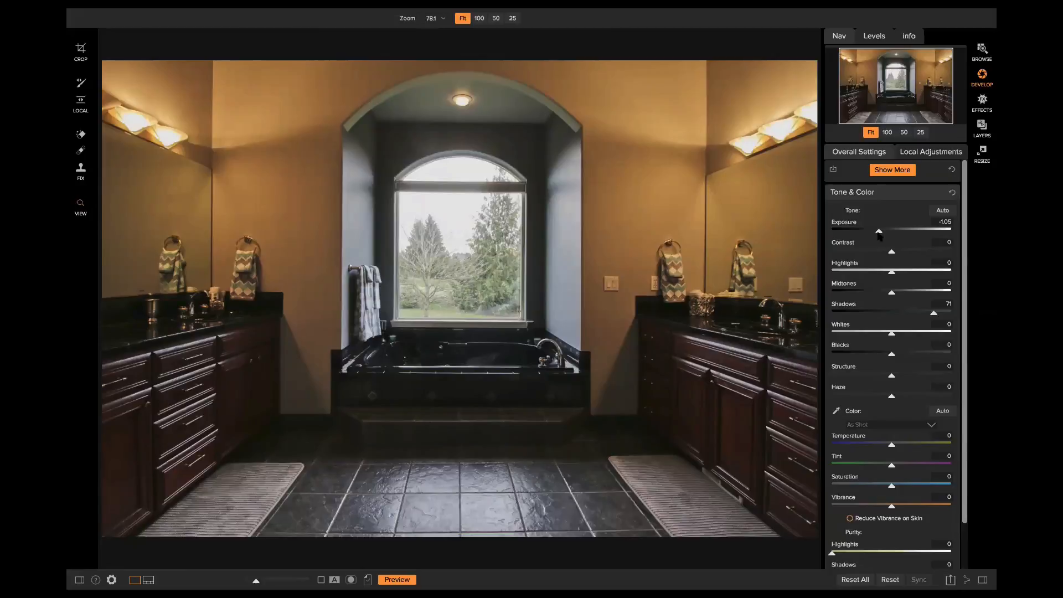
Try an Exposure of -1.55 and a Contrast of 46, reverting each trial
left_click_drag(879, 235, 872, 235)
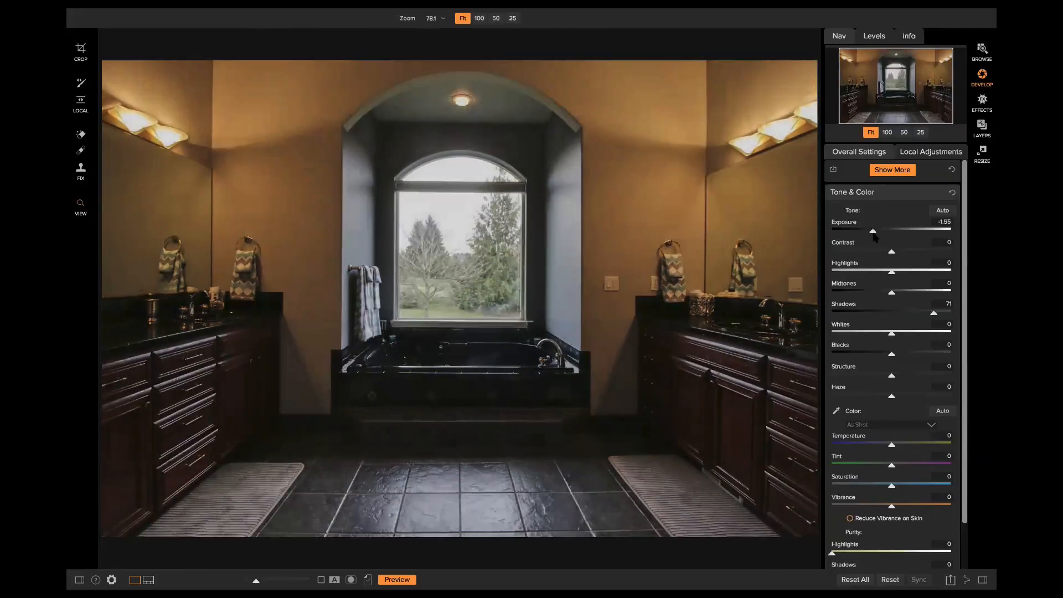
key("ctrl+z")
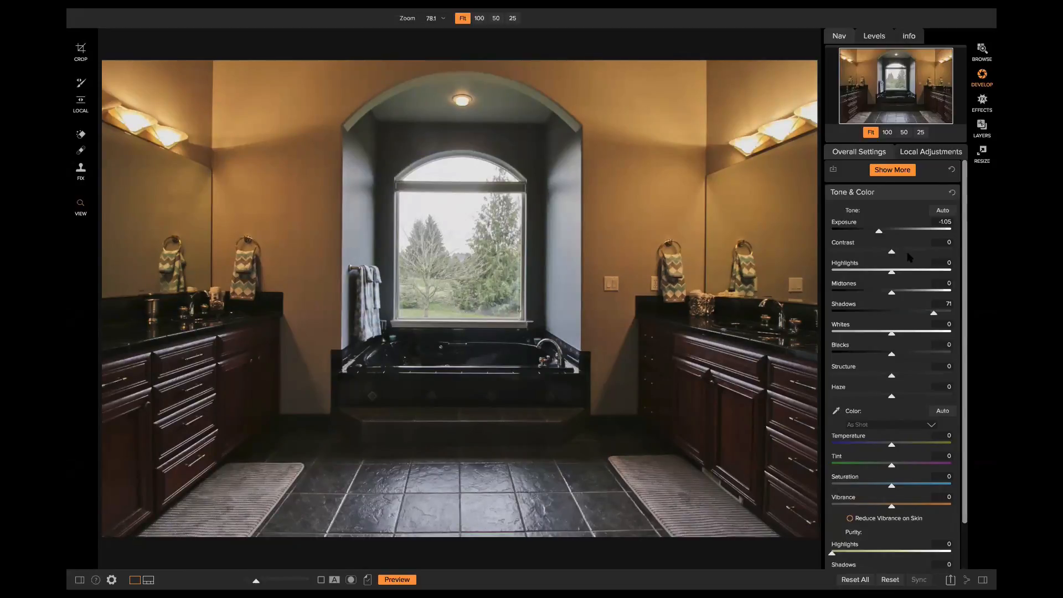
left_click_drag(891, 251, 919, 253)
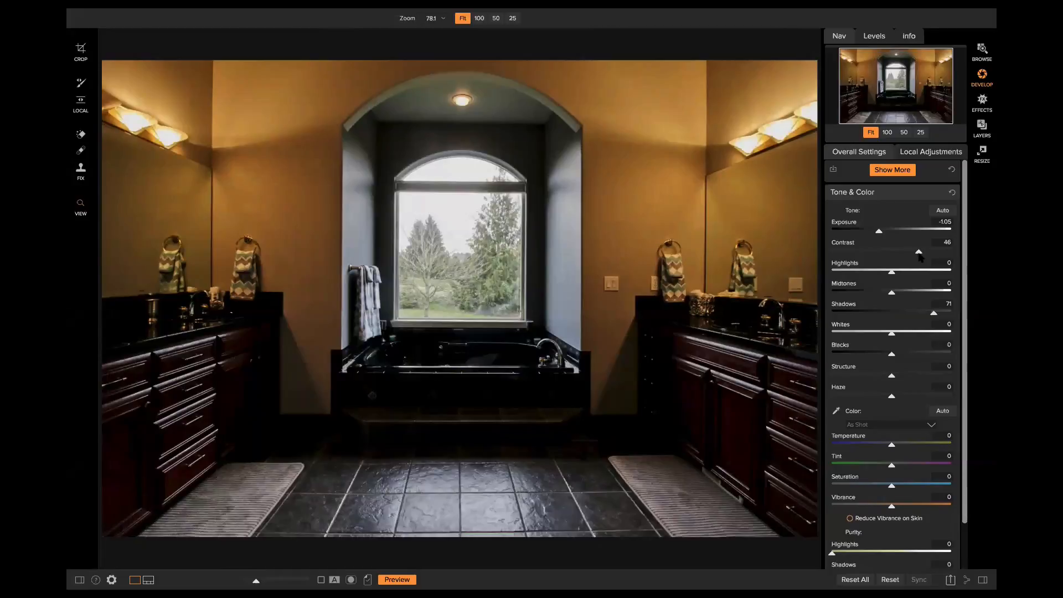
double_click(853, 247)
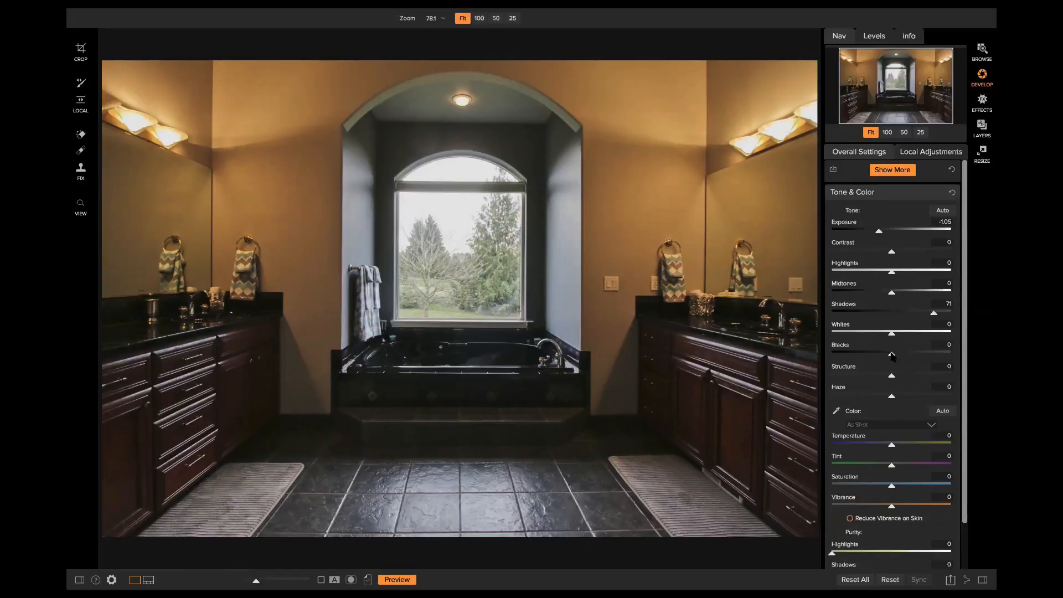
Set Blacks to -3, try Structure at 43 and -20 while checking for clipped blacks, and reset Structure to 0
left_click_drag(888, 357, 890, 356)
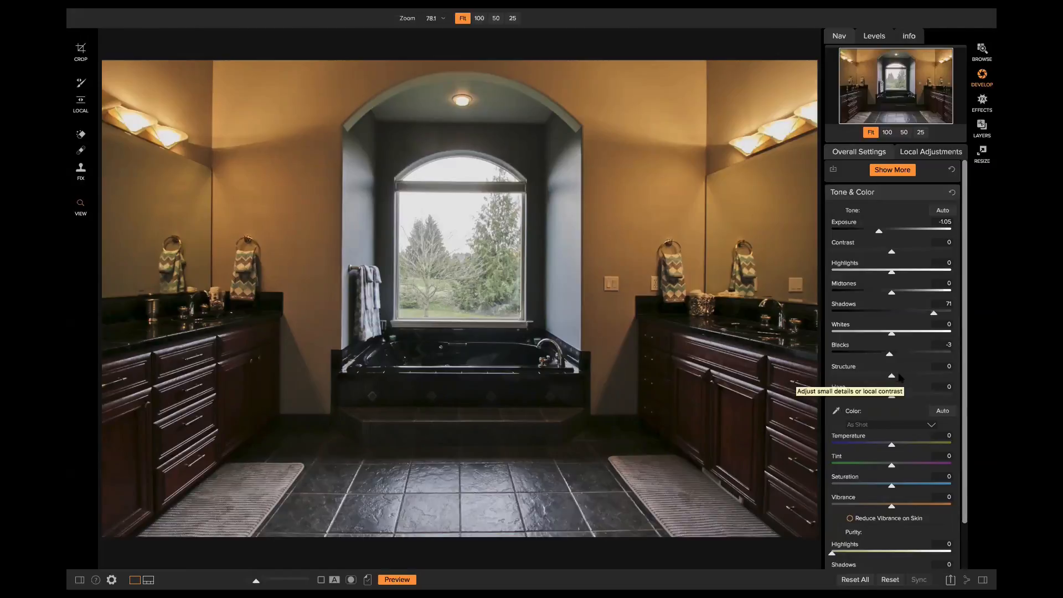
left_click_drag(893, 375, 917, 379)
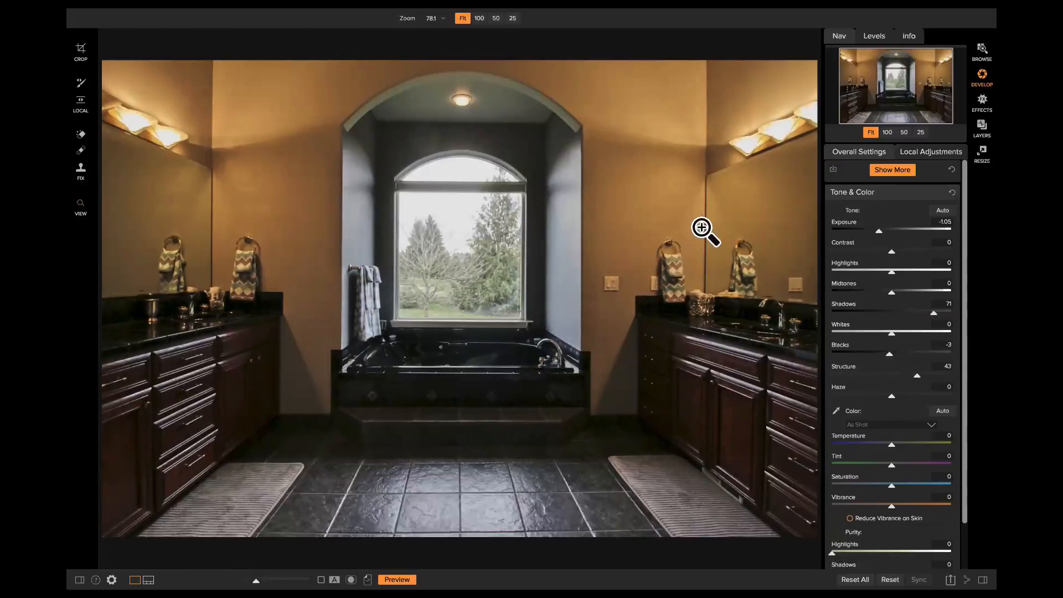
key("j")
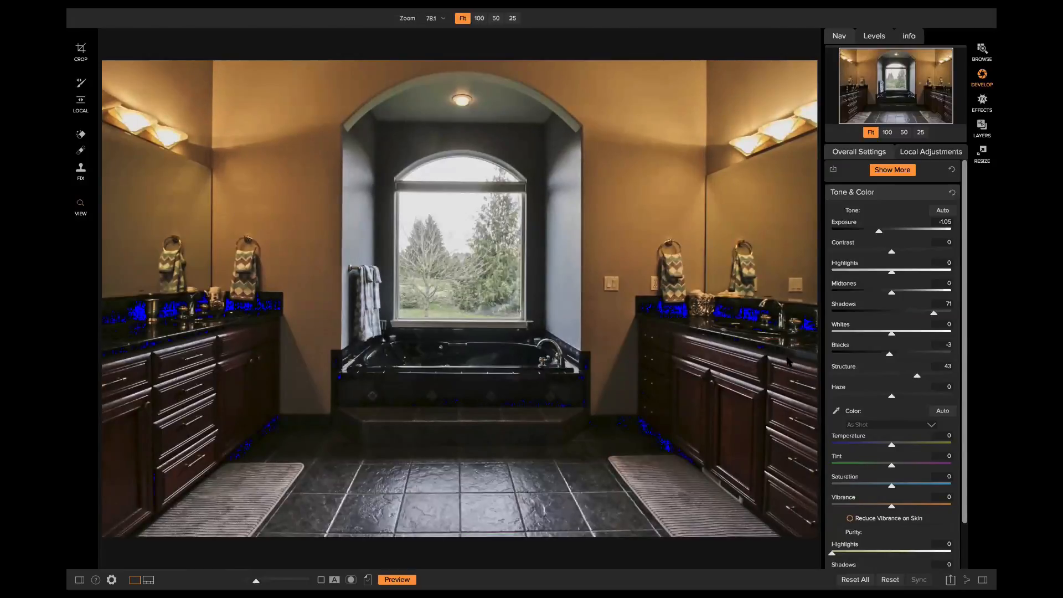
left_click_drag(916, 377, 880, 376)
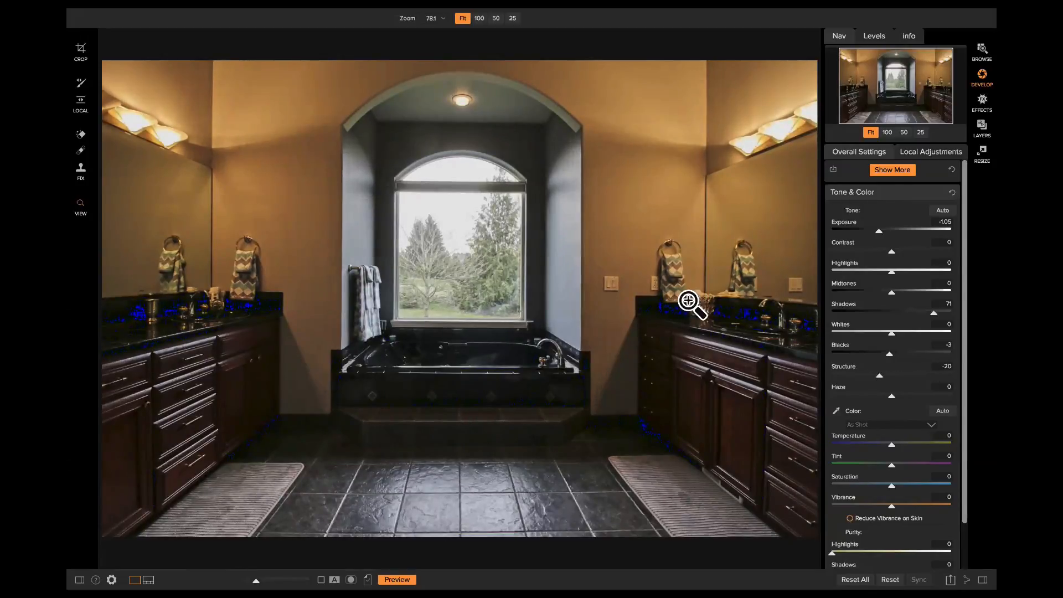
key("j")
double_click(844, 365)
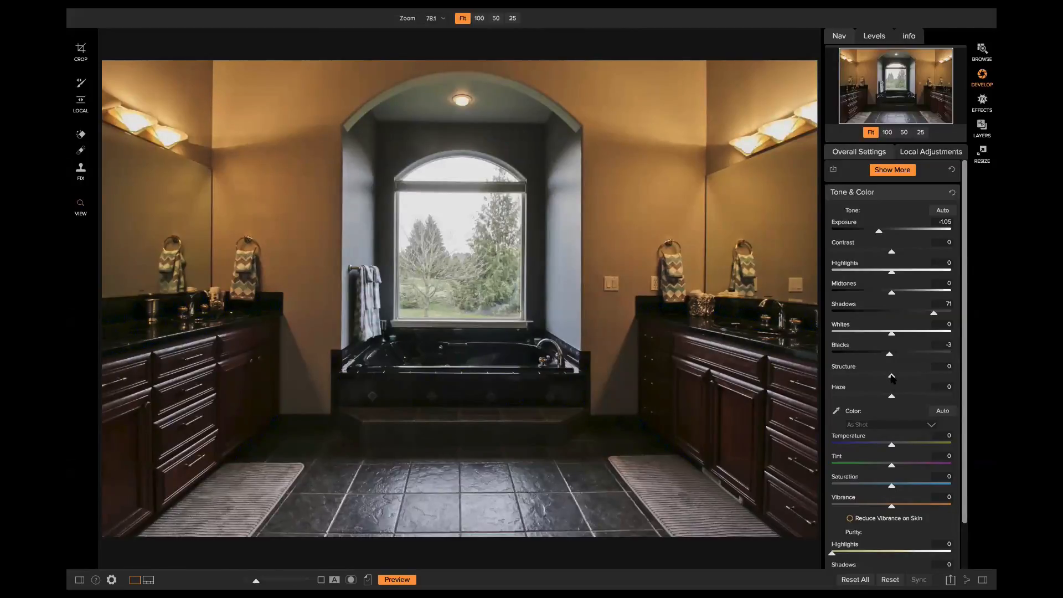
Set Structure to 48 and Blacks to 2, and compare the photo before and after the adjustments
left_click_drag(891, 378, 922, 382)
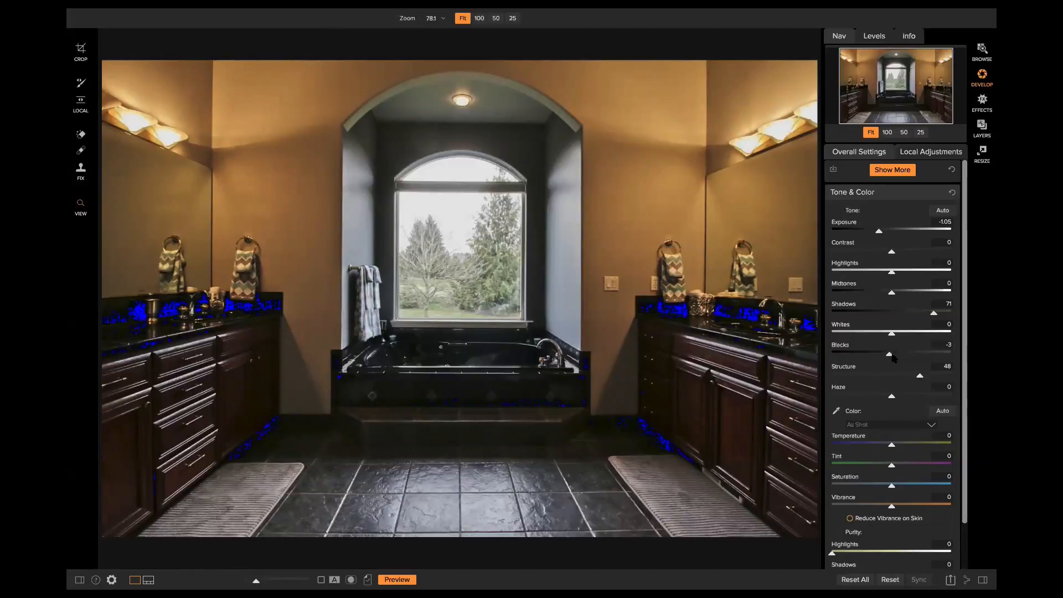
left_click_drag(892, 357, 894, 357)
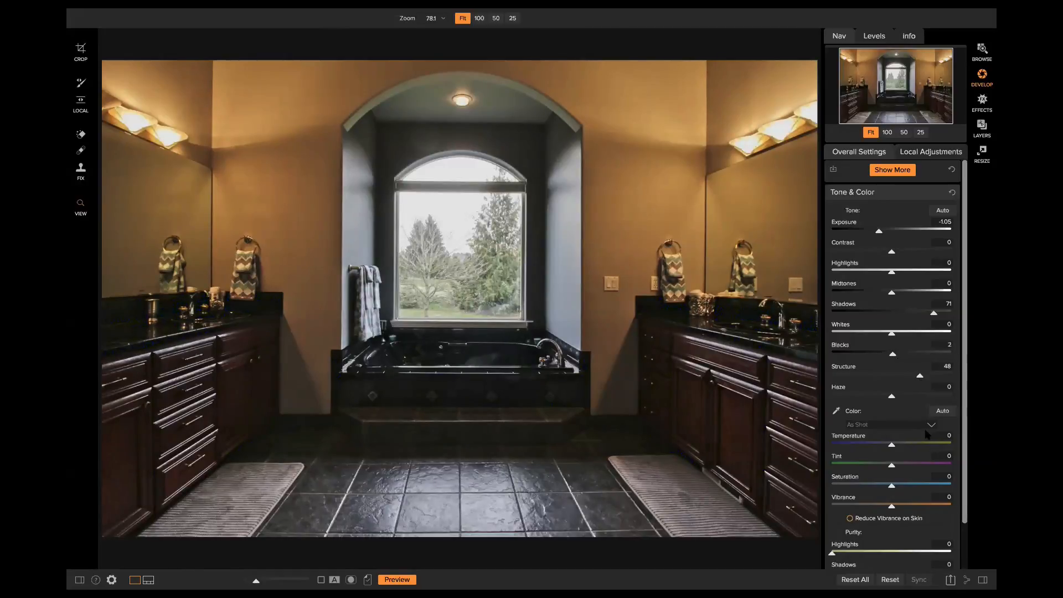
key("backslash")
key("backslash")
key("backslash")
key("backslash")
Rotate the bathroom photo's crop back to a level of 0, reposition the image slightly, and finish the crop
key("c")
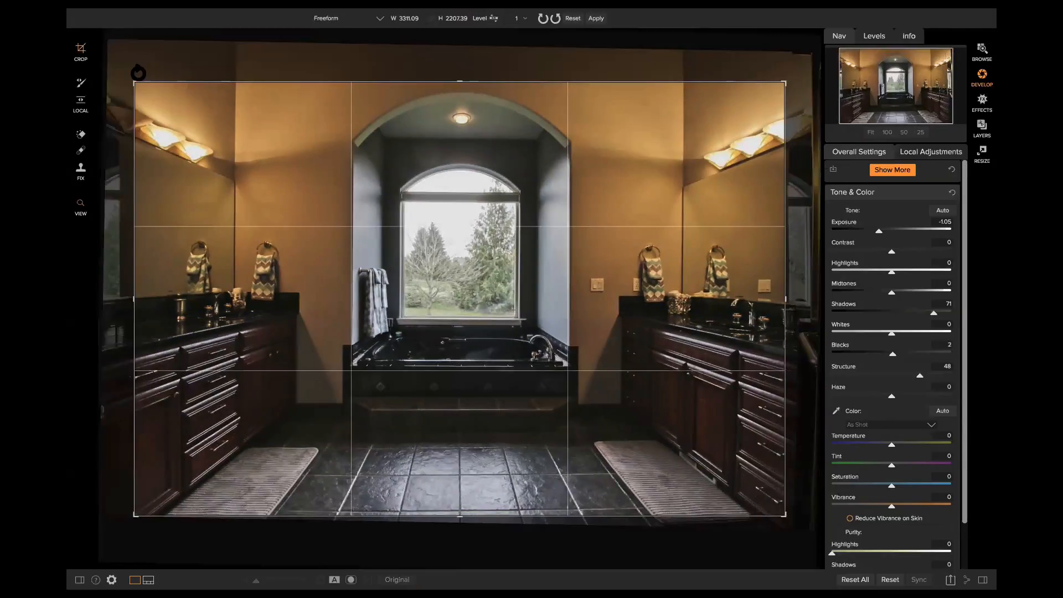
left_click_drag(139, 74, 137, 76)
left_click_drag(315, 217, 308, 211)
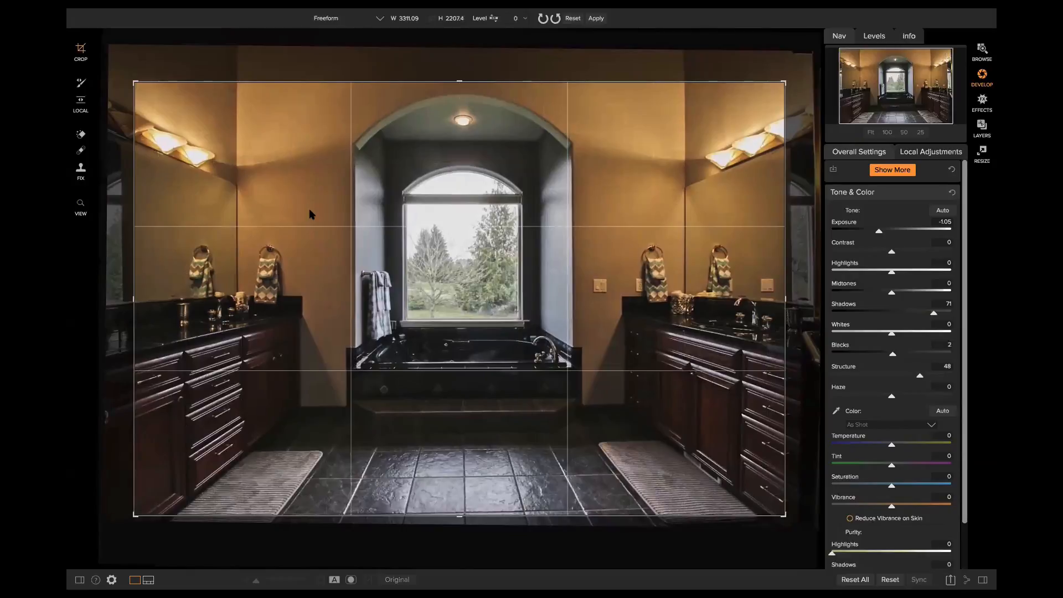
key("z")
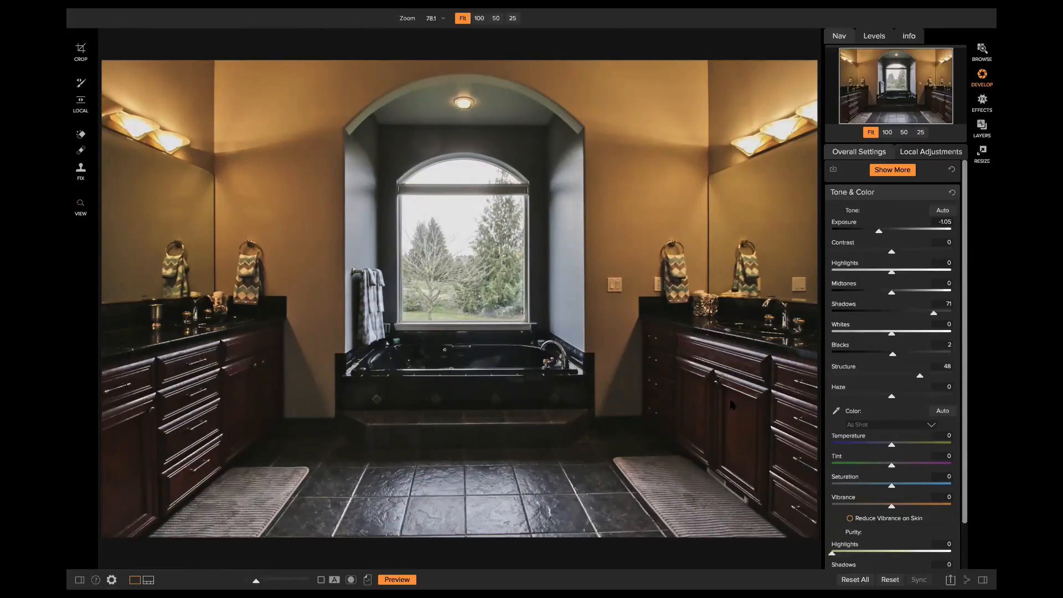
Reset Structure to 0 and add a Dynamic Contrast effect filter with the Surreal preset
double_click(852, 370)
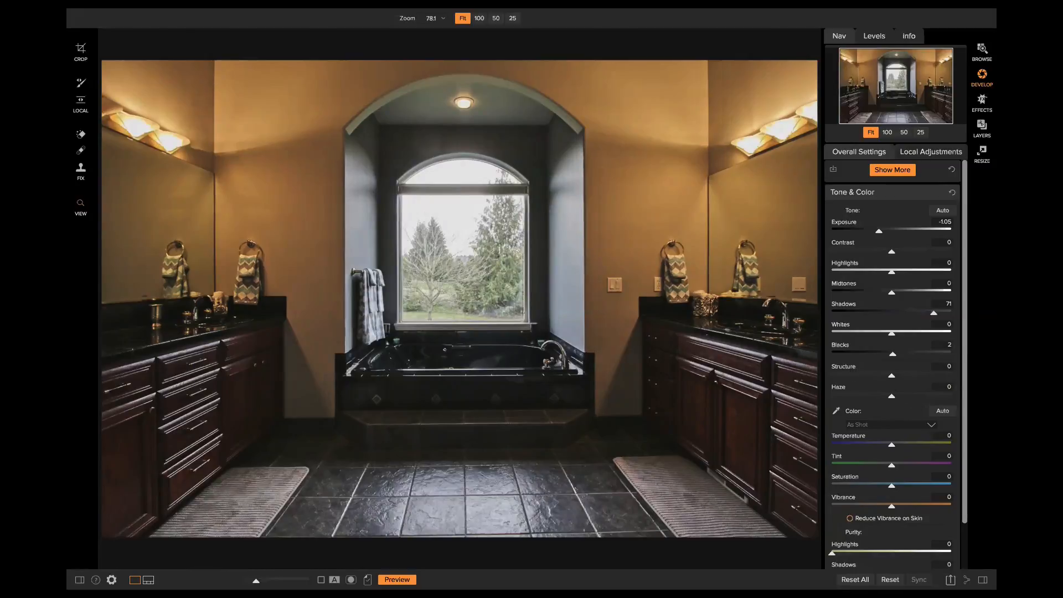
left_click(955, 156)
left_click(900, 190)
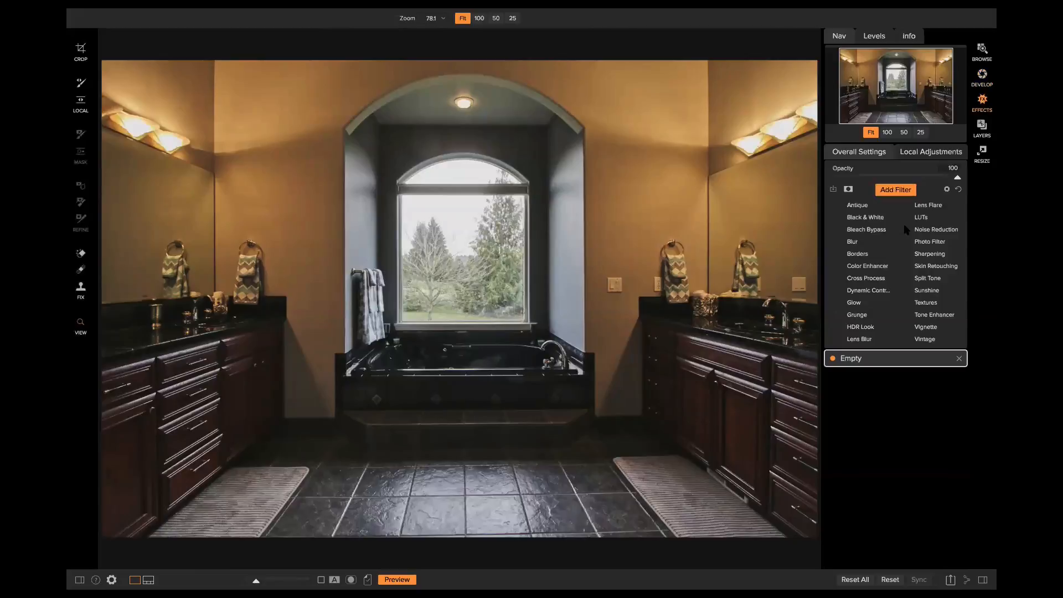
left_click(872, 290)
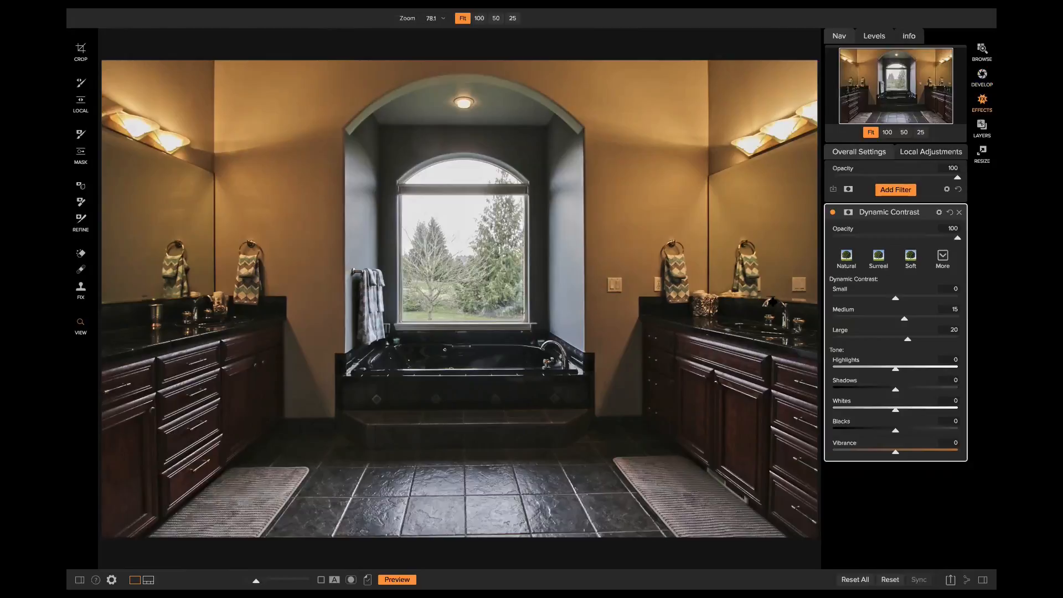
left_click(878, 258)
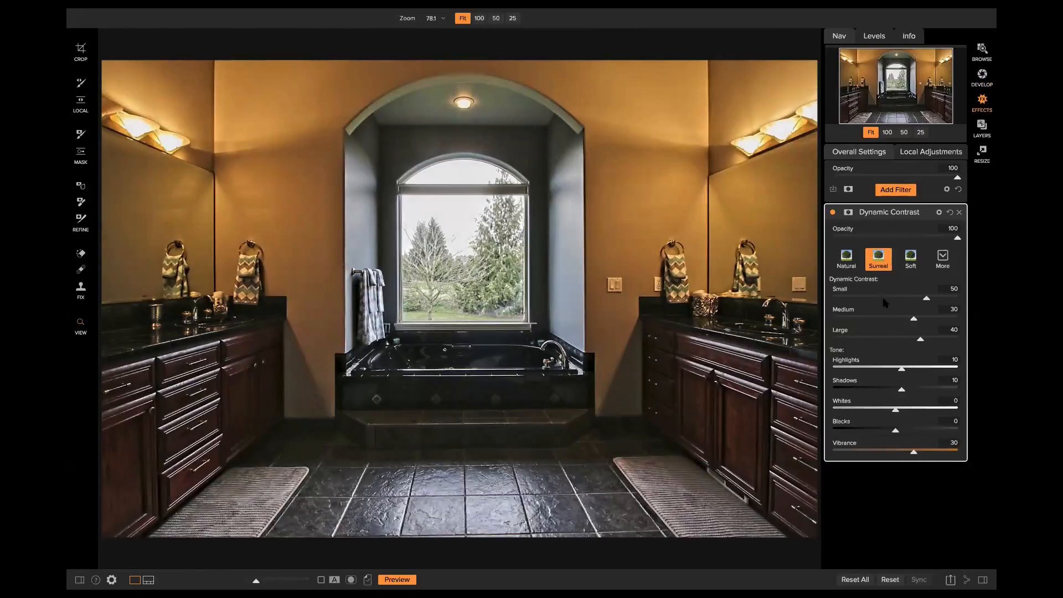
Black out the Dynamic Contrast mask and paint the effect onto the tub front and the right-hand cabinets
left_click(848, 212)
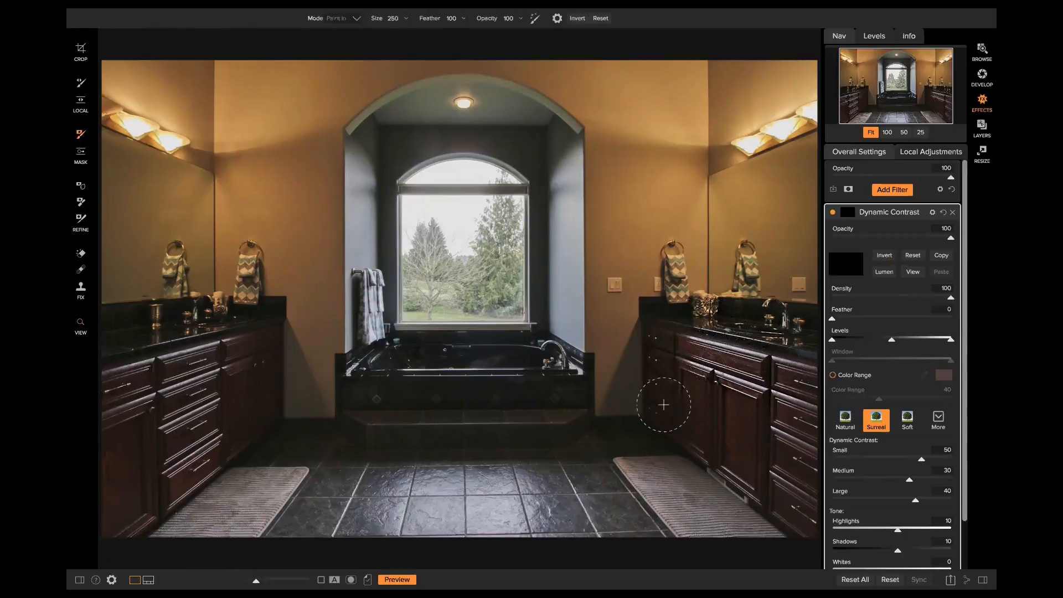
left_click(707, 378)
scroll(920, 410, "down", 2)
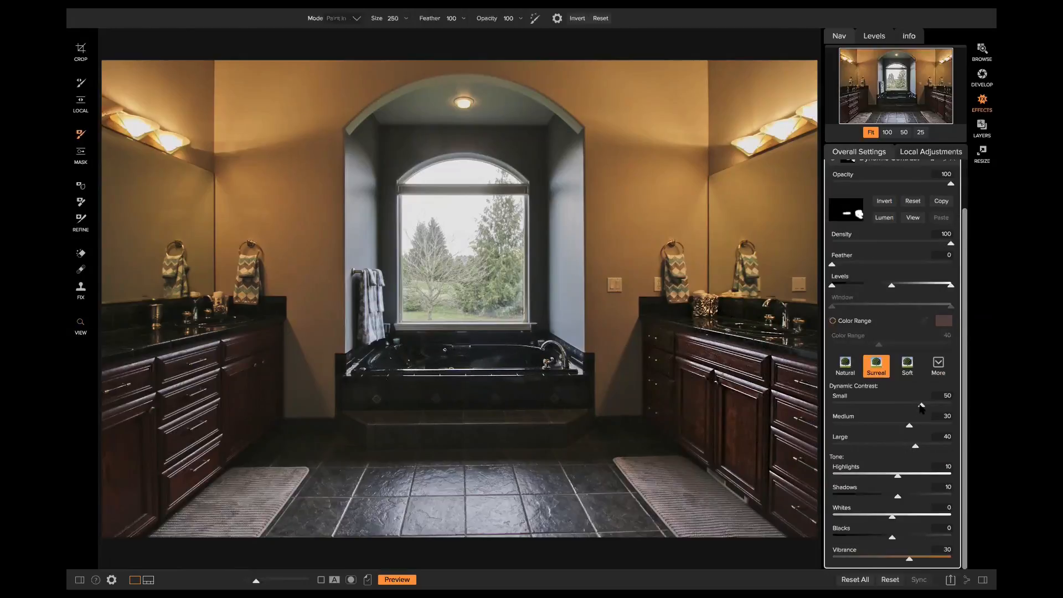
Raise the Dynamic Contrast filter's Shadows to 48 and paint its mask over the tub's rim and the left-hand cabinets
left_click_drag(900, 496, 924, 499)
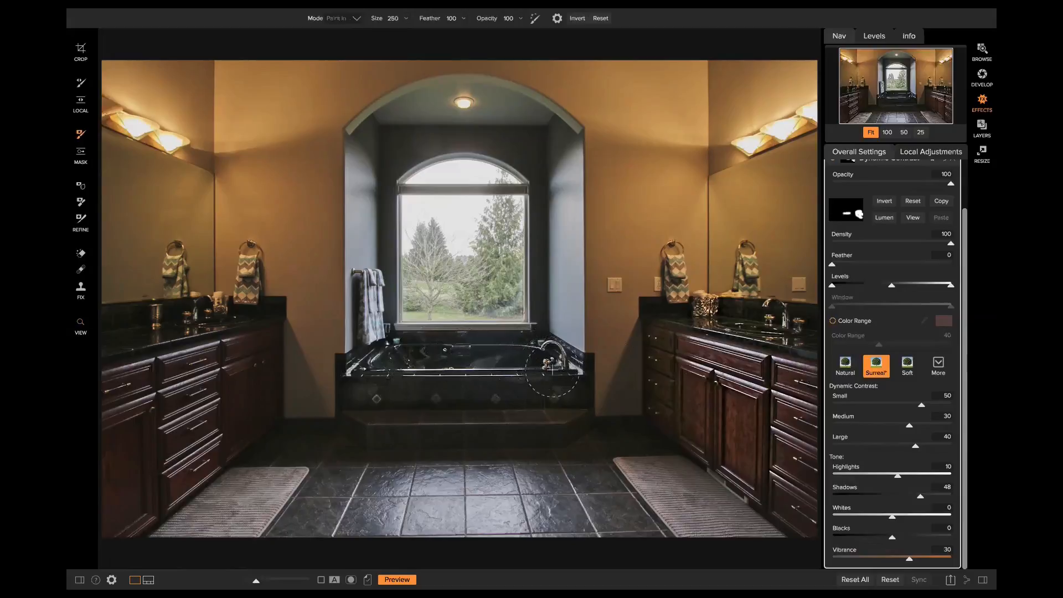
mouse_move(552, 370)
left_mouse_down()
mouse_move(403, 378)
mouse_move(547, 378)
left_mouse_up()
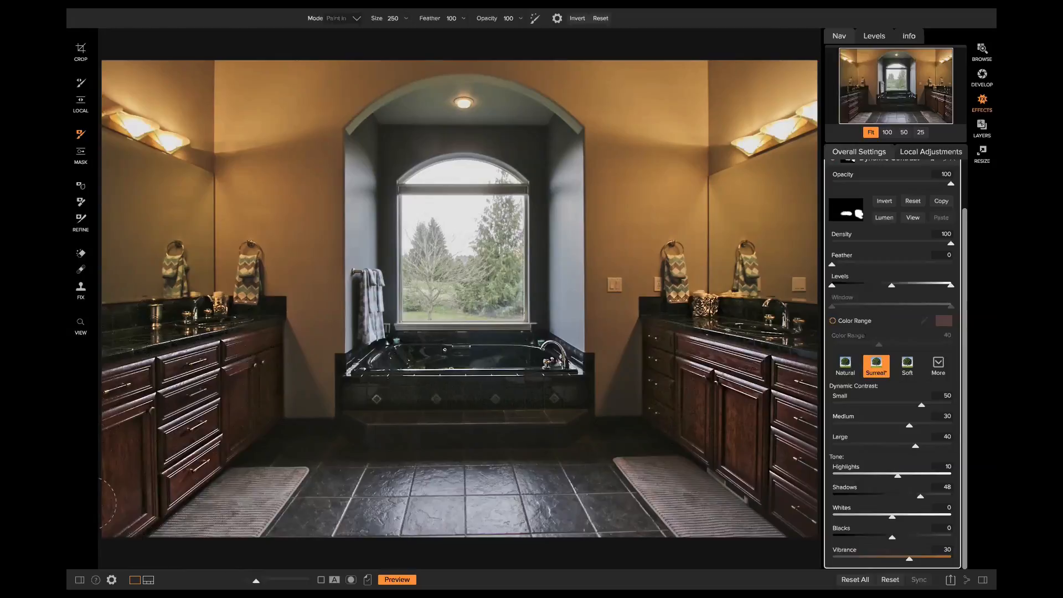
left_click_drag(90, 503, 93, 500)
Display the bathroom photo's camera info and compare the image with and without its edits
left_click(909, 36)
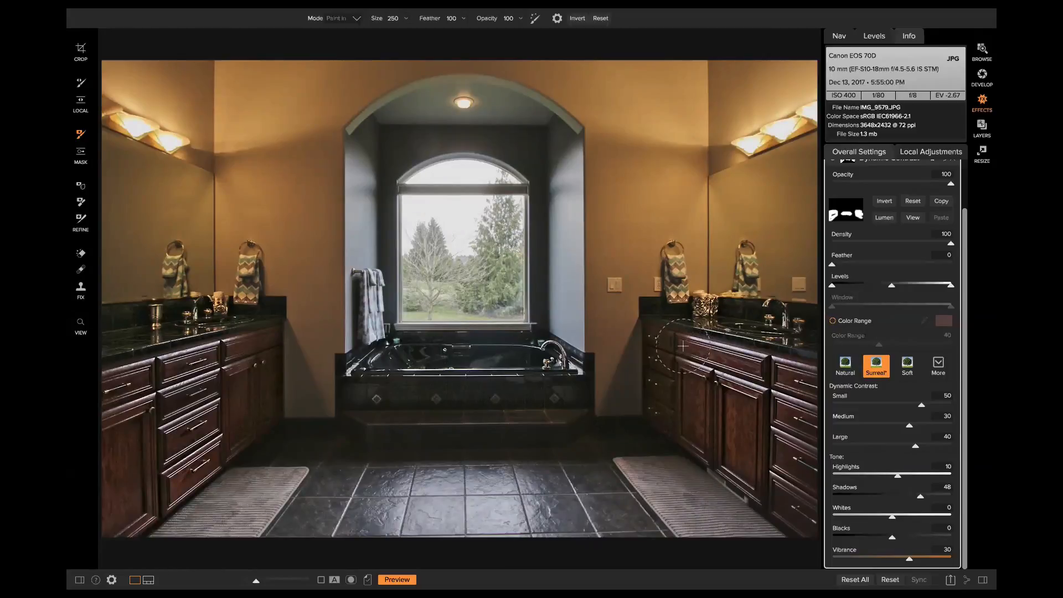
key("ctrl+p")
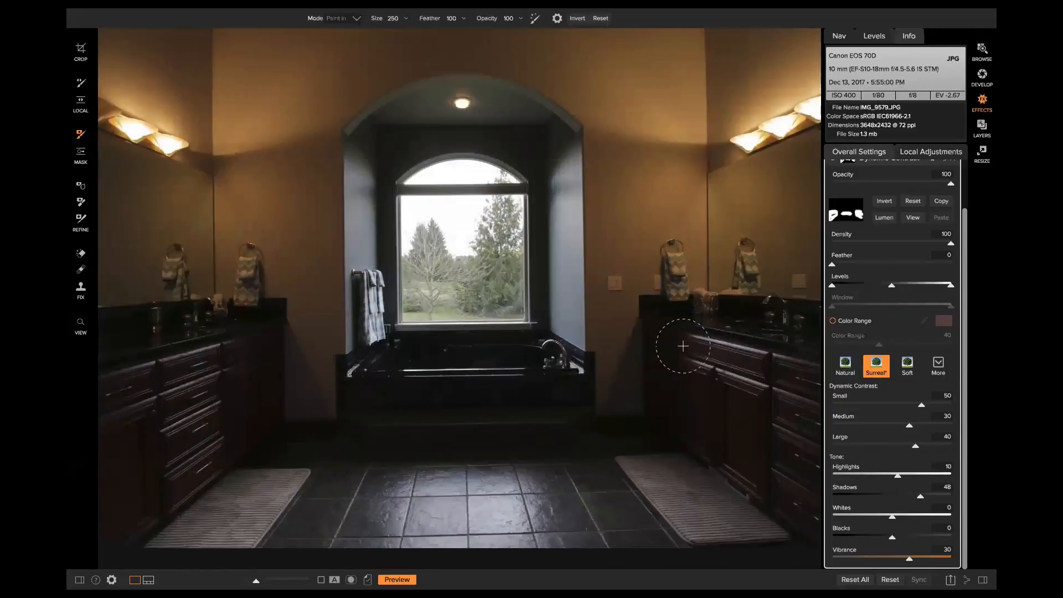
key("ctrl+p")
key("ctrl+p")
key("ctrl+p")
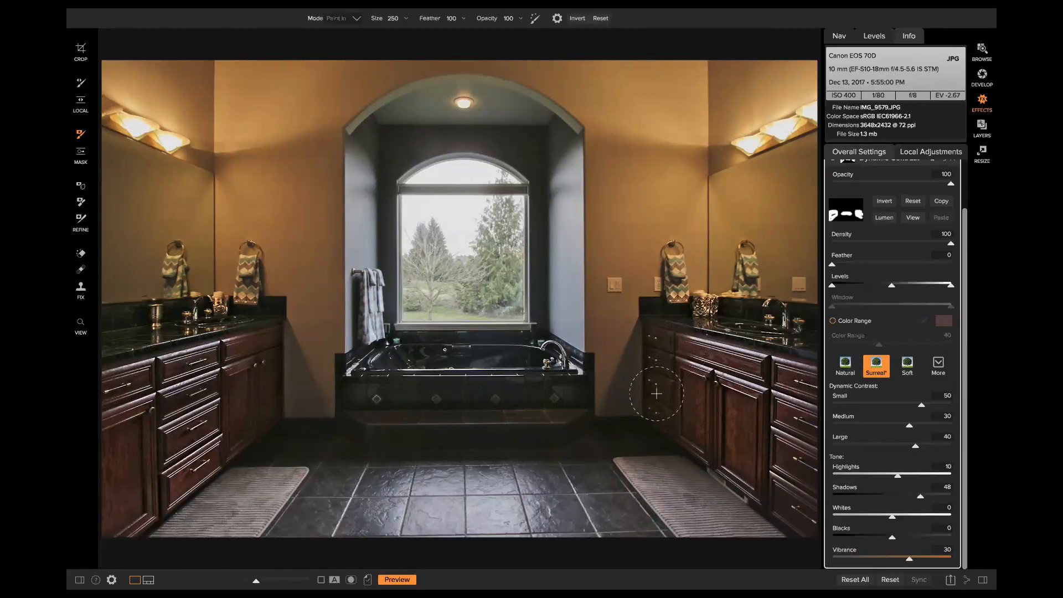
Set up the Clone Stamp with size about 200 and feather 100, and sample the dark wall above the arched window
key("z")
left_click(429, 145)
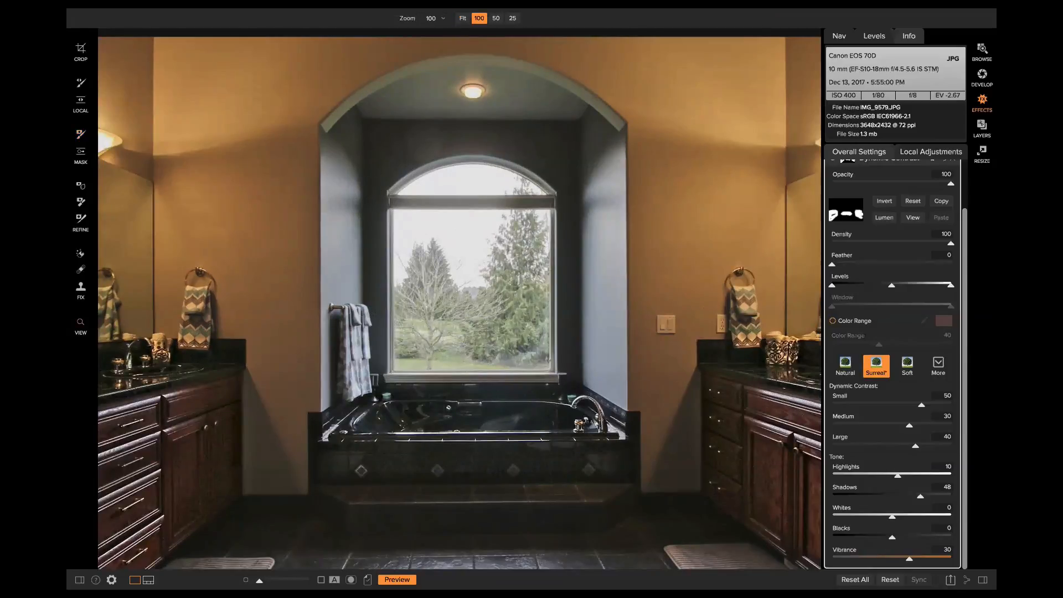
left_click(81, 204)
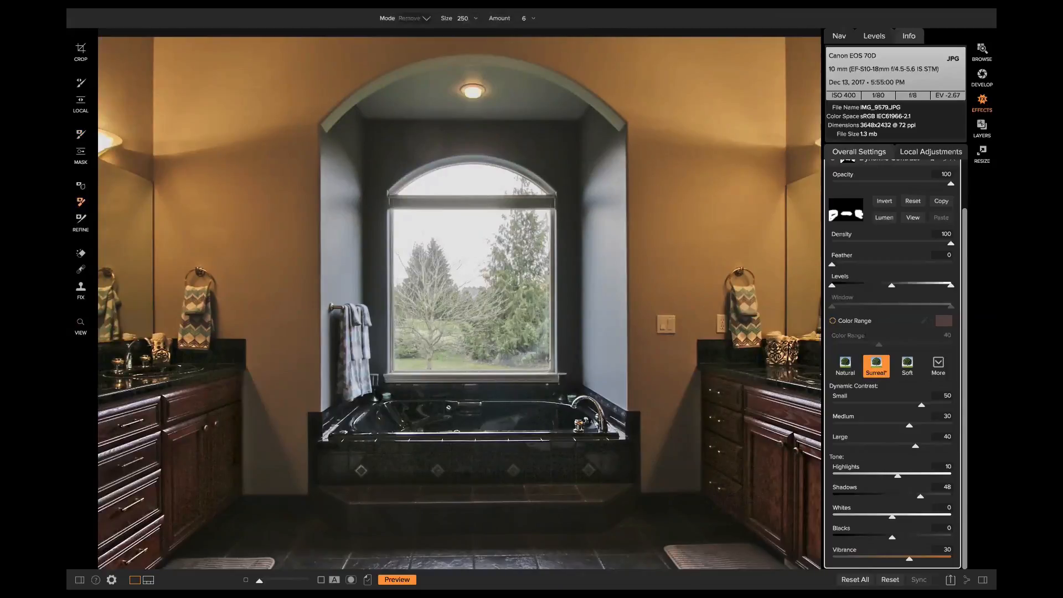
left_click(81, 269)
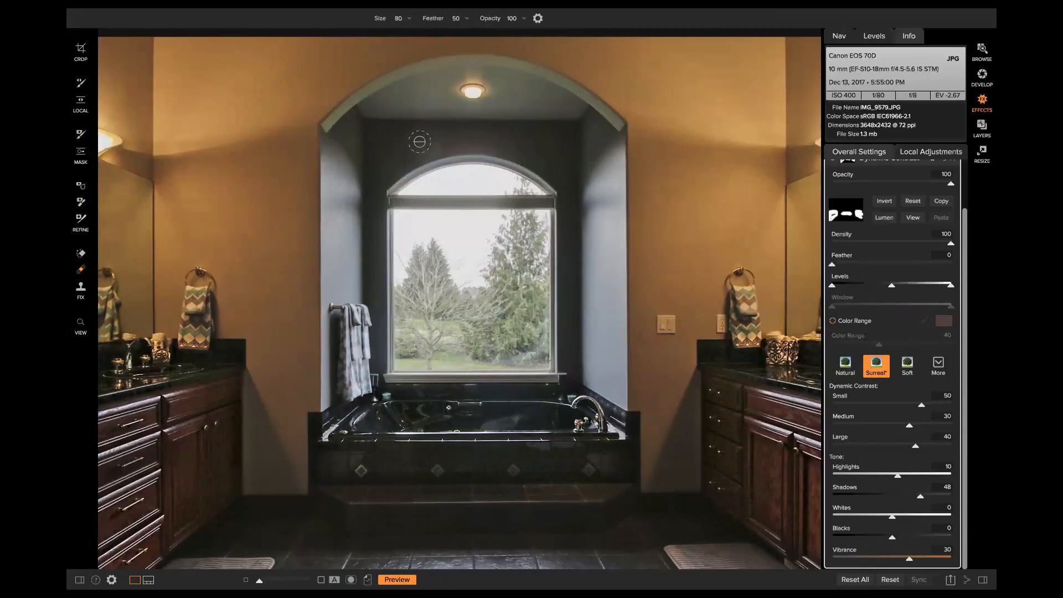
key("bracketright")
key("bracketright")
key("bracketright")
key("bracketright")
key("bracketright")
key("bracketleft")
left_click(463, 138, "alt")
key("bracketright")
key("bracketright")
key("bracketleft")
key("bracketleft")
key("bracketleft")
key("bracketleft")
key("bracketright")
key("bracketright")
key("bracketright")
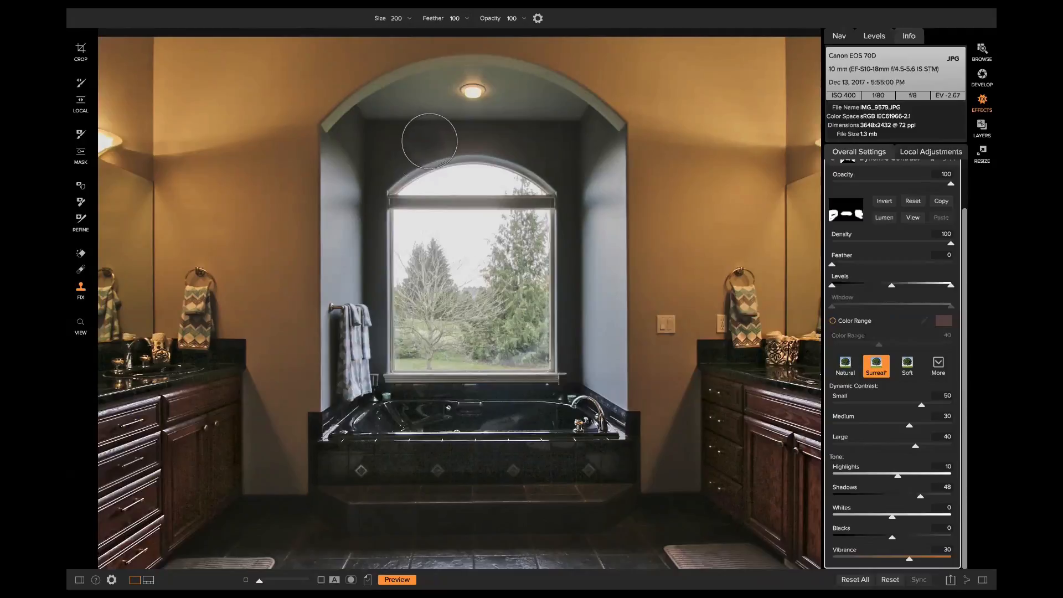
key("bracketright")
key("space")
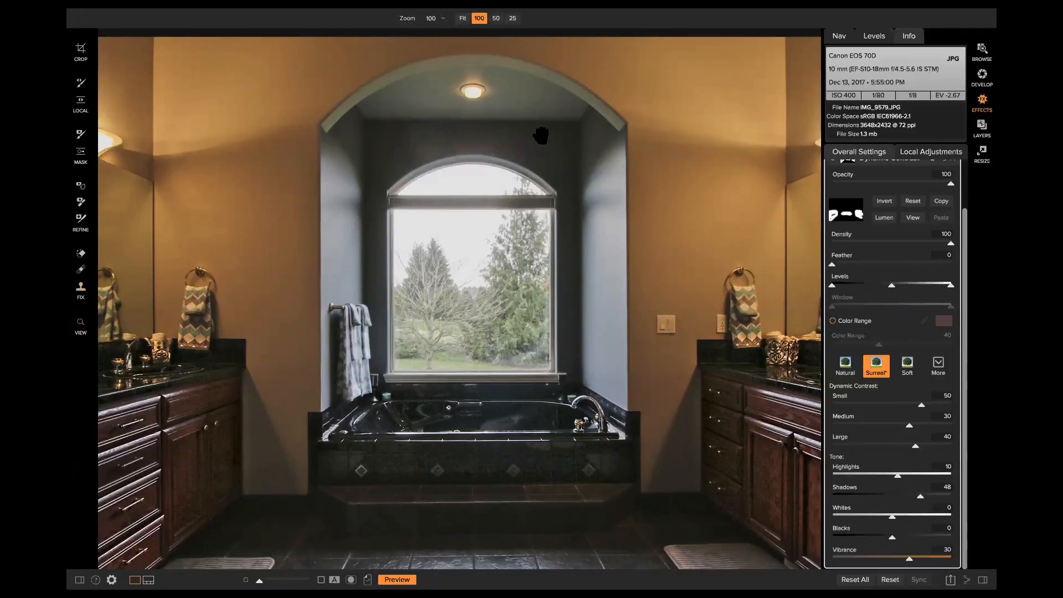
key("ctrl+0")
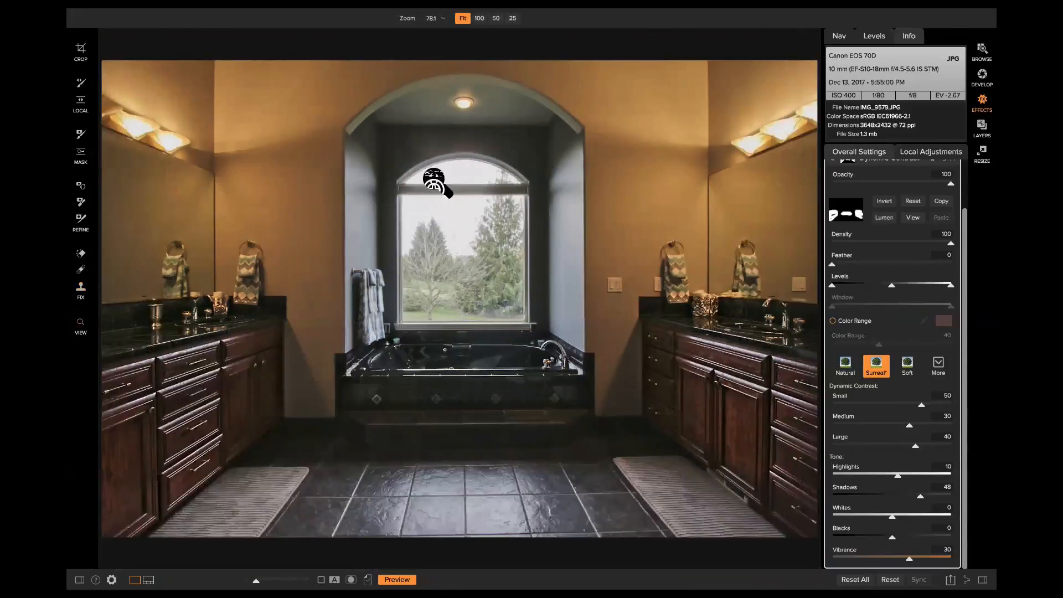
Check the wall above the bathroom window up close, and go back to the Real Estate album's thumbnails in Browse
left_click(433, 142)
left_click(429, 145)
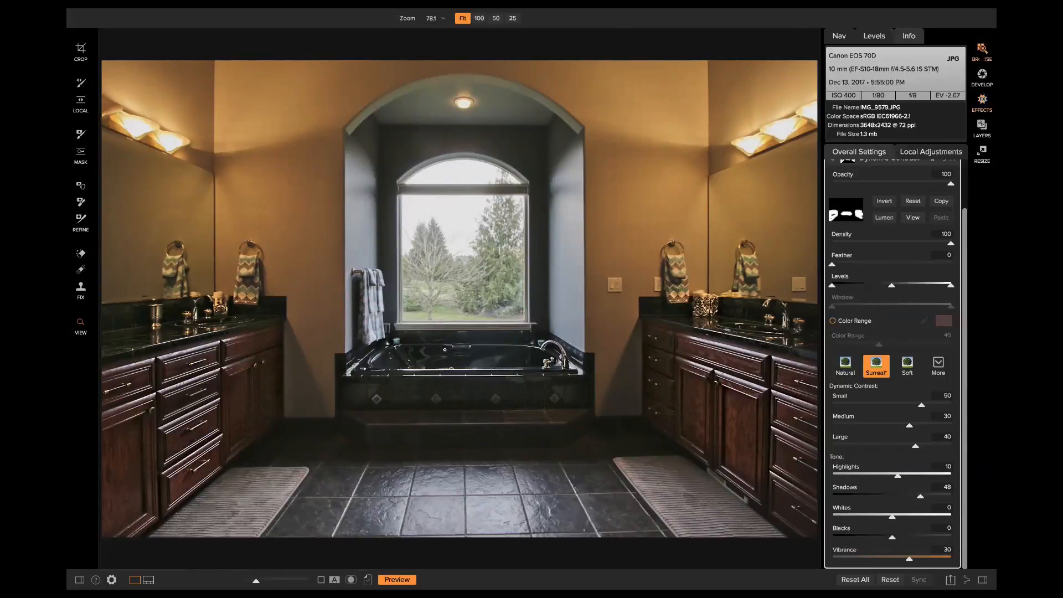
left_click(981, 51)
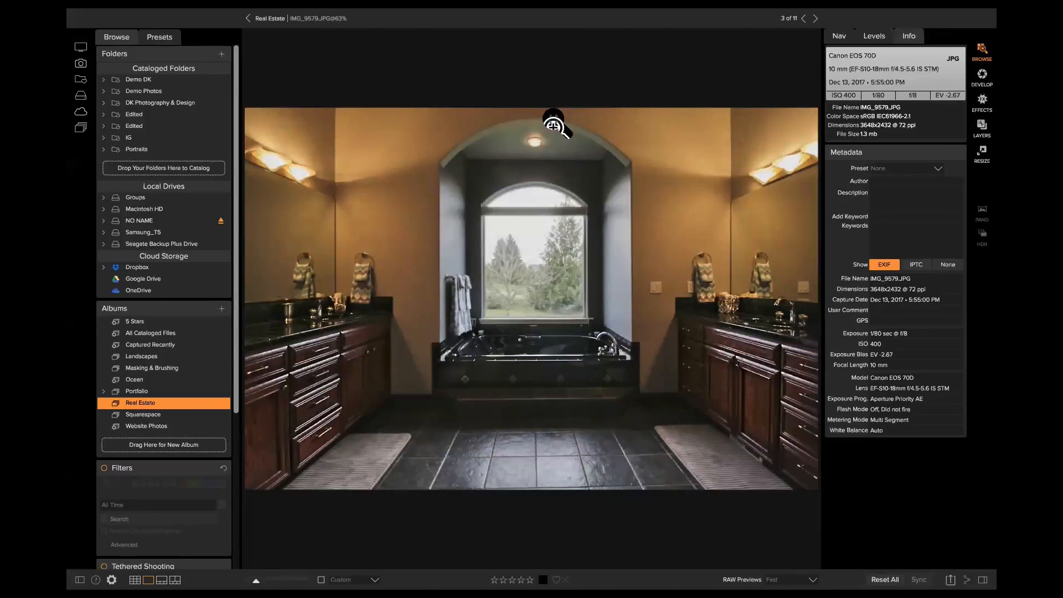
left_click(271, 18)
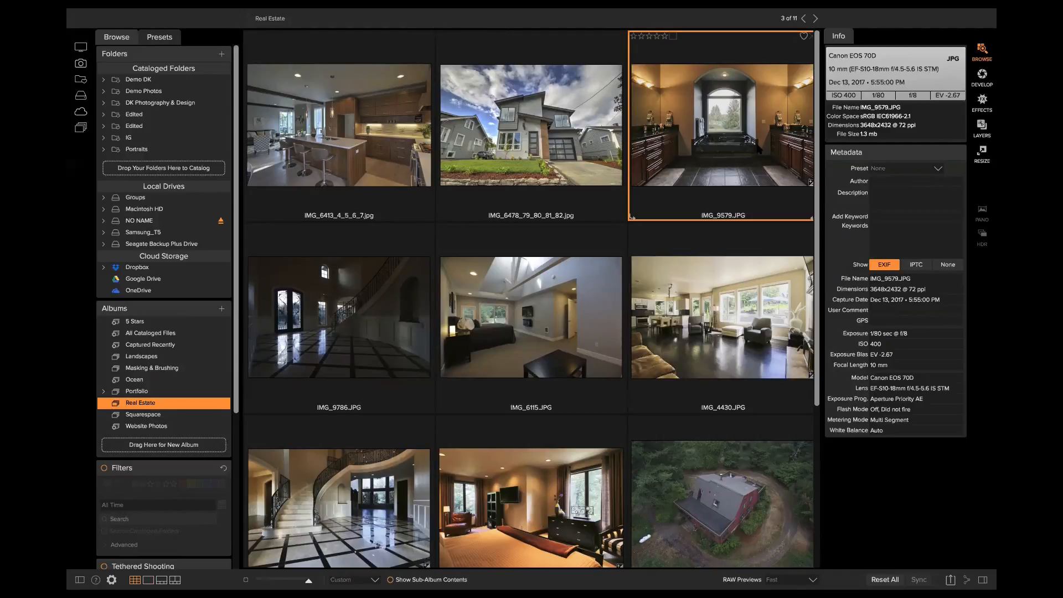
left_click(373, 147)
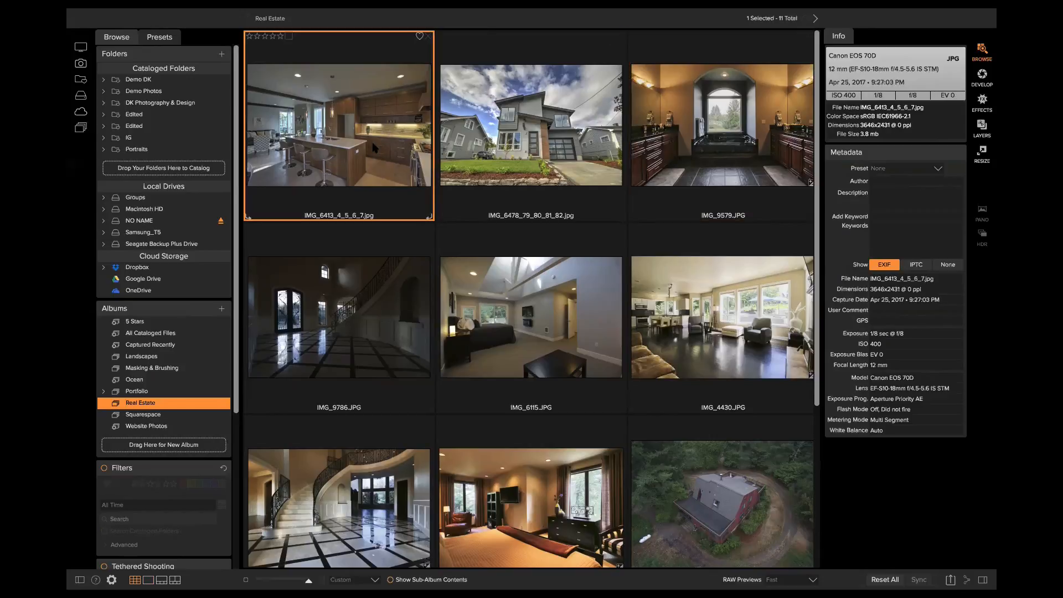
double_click(374, 147)
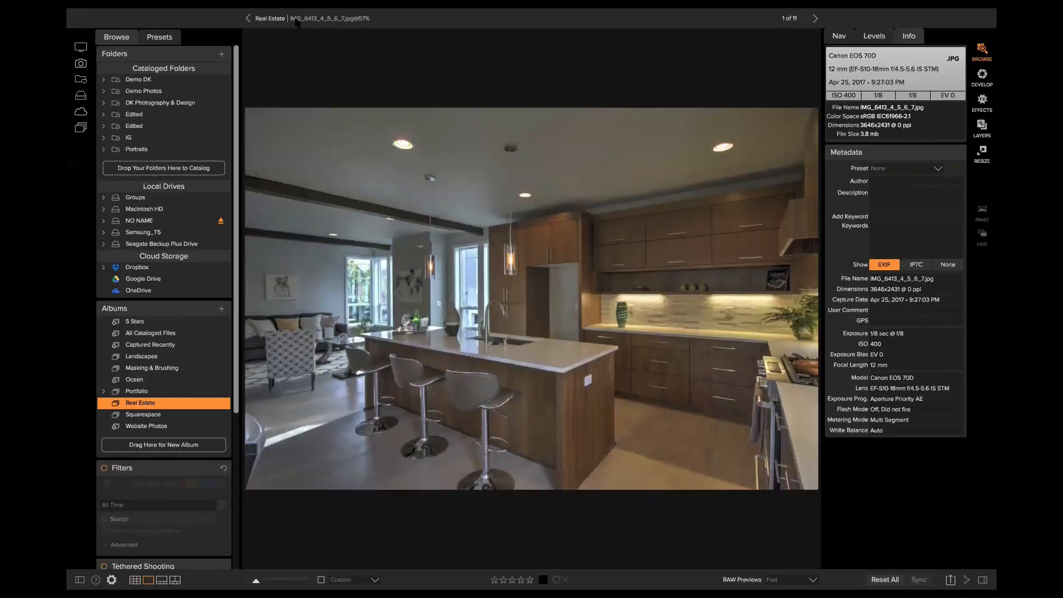
left_click(277, 18)
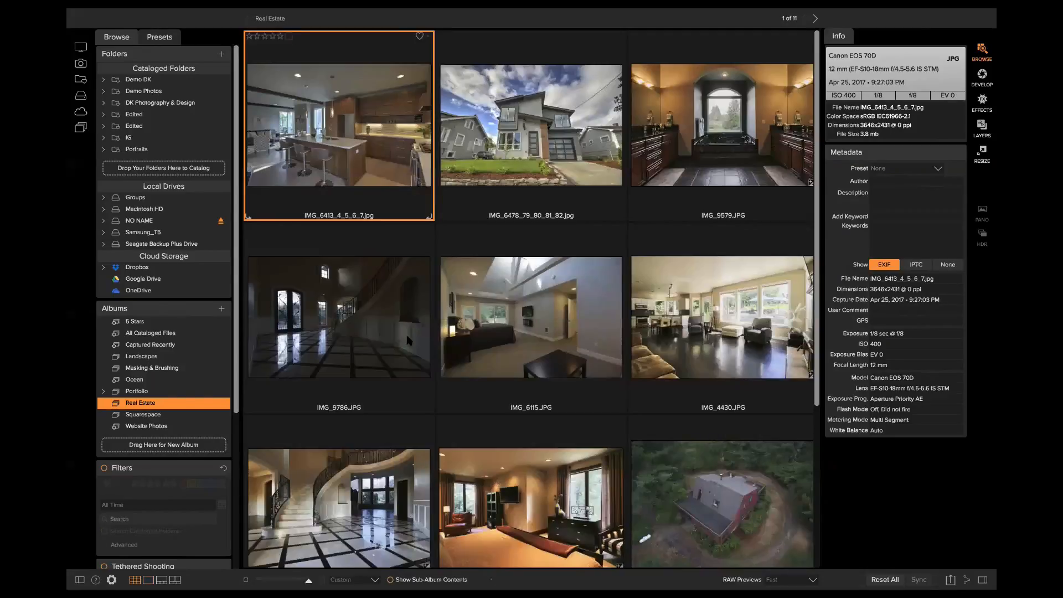
left_click(345, 326)
left_click(701, 328, "shift")
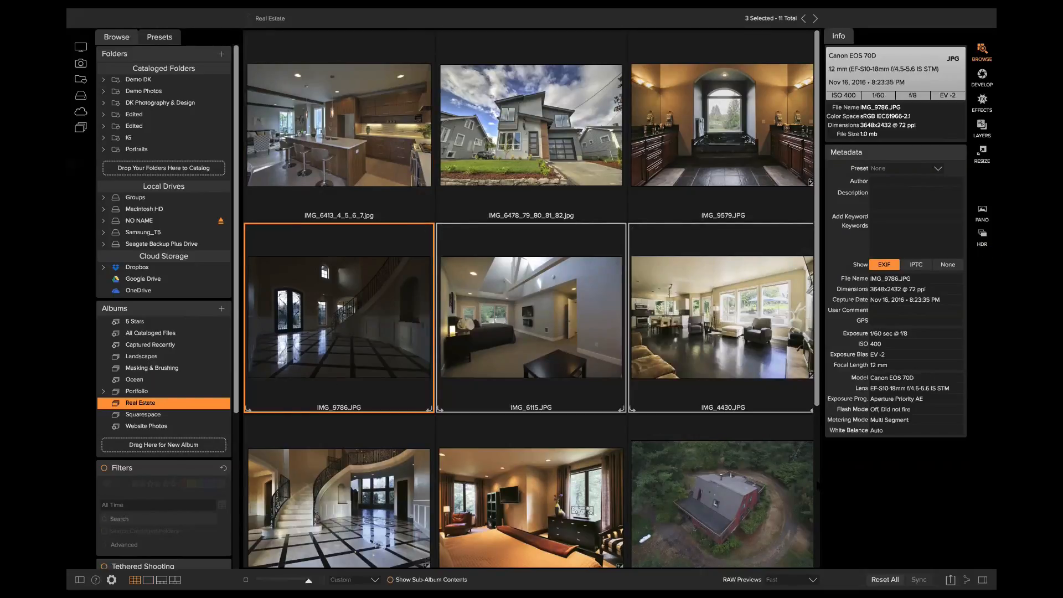
key("super+d")
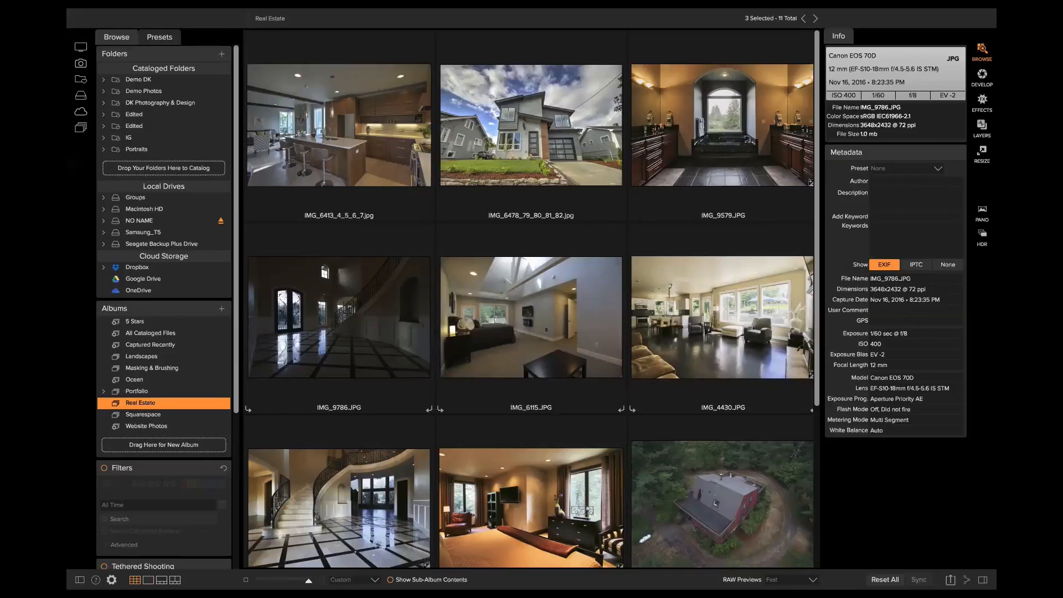
Open the kitchen photo IMG_6413_4_5_6_7.jpg in Develop, and try a darker Exposure before resetting it to 0
mouse_move(365, 161)
double_click(359, 133)
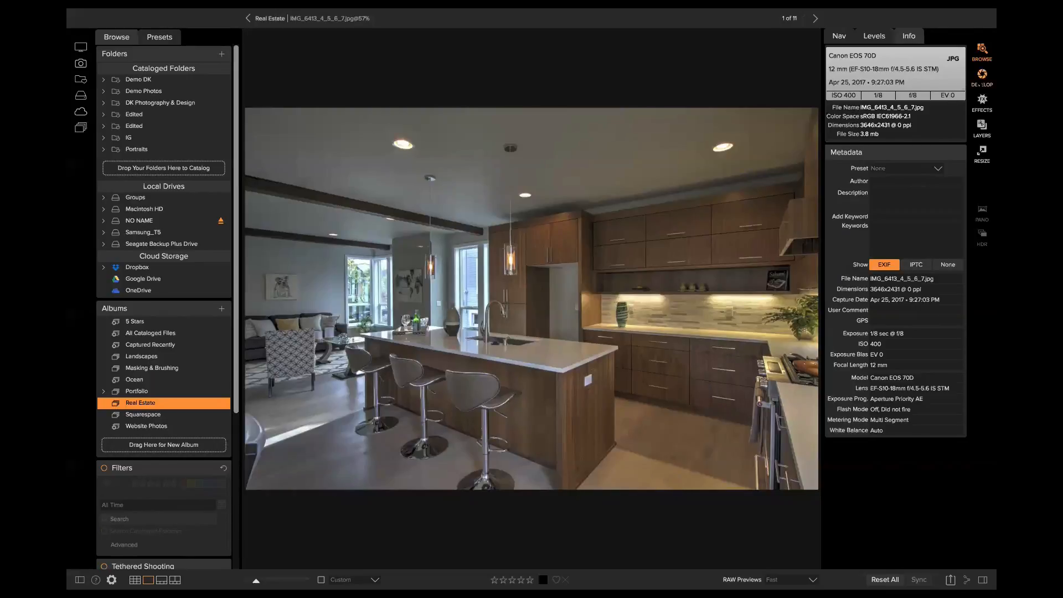
left_click(982, 77)
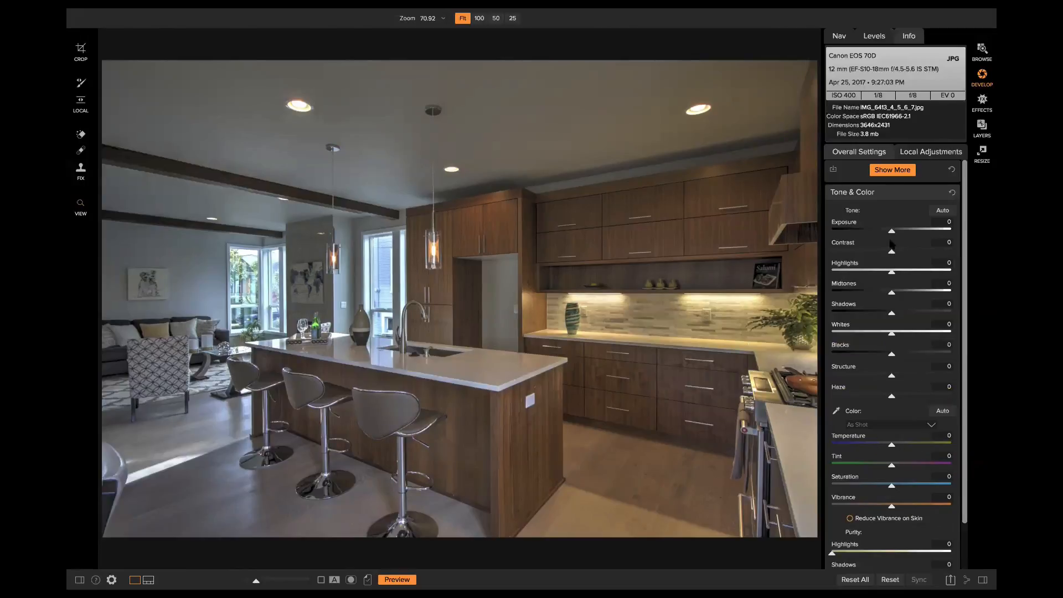
left_click_drag(892, 235, 883, 235)
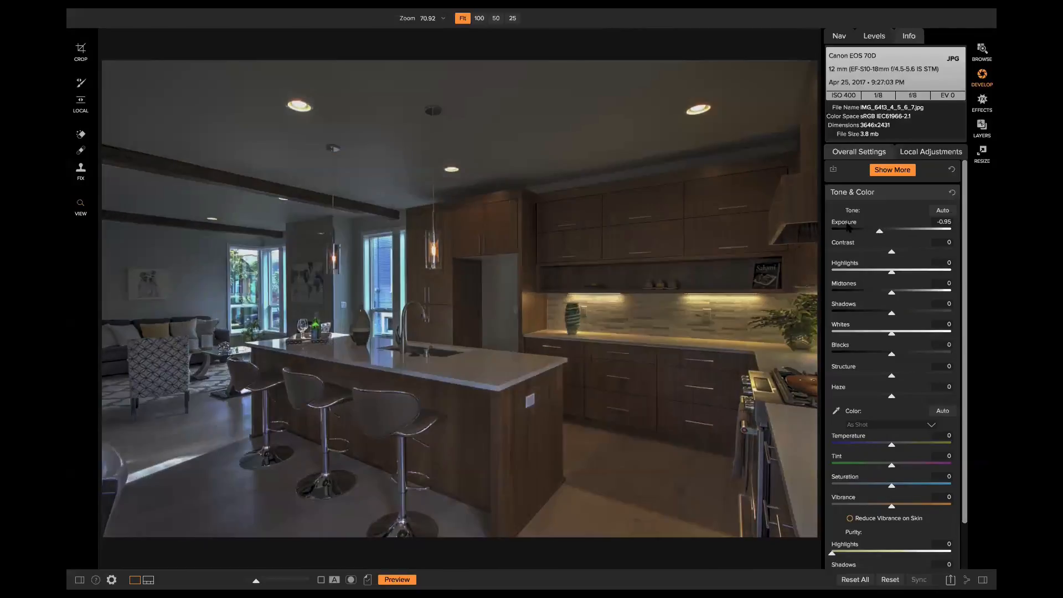
double_click(845, 224)
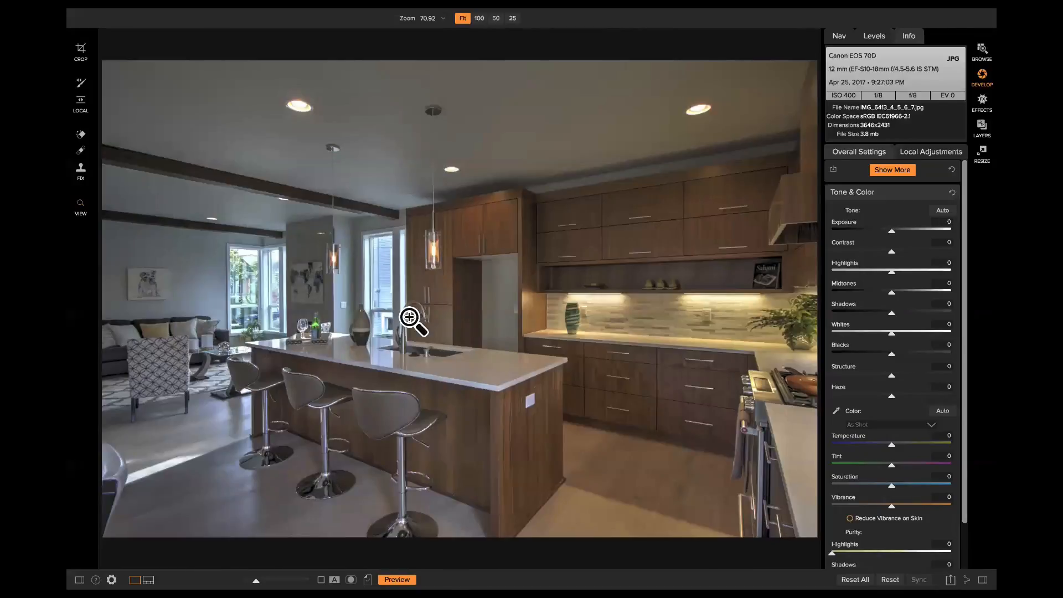
Examine the kitchen windows and ceiling at 100% zoom, using the clipping overlay to check for blown highlights
left_click(379, 244)
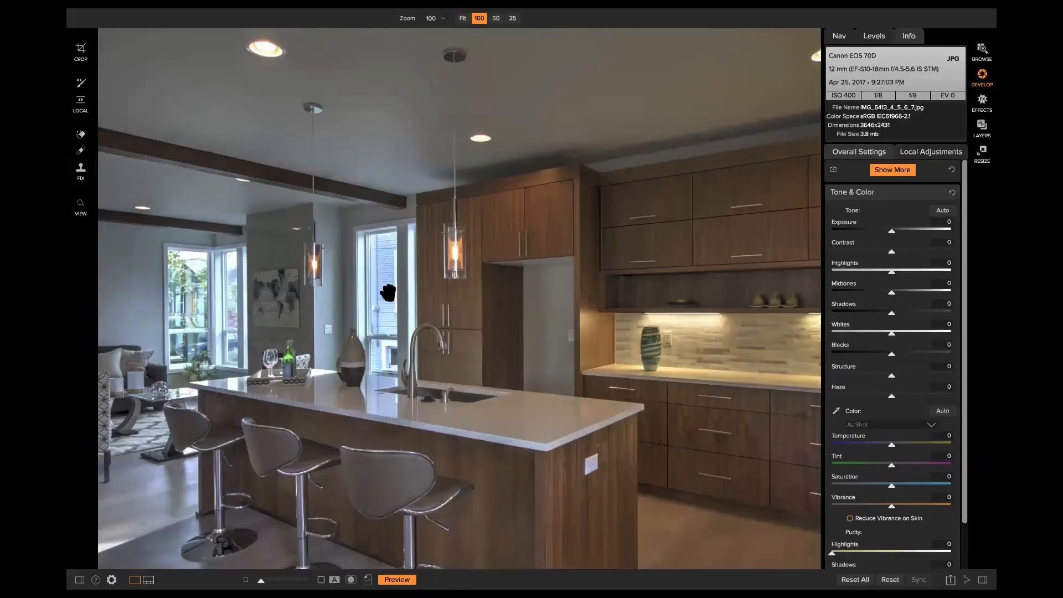
key("j")
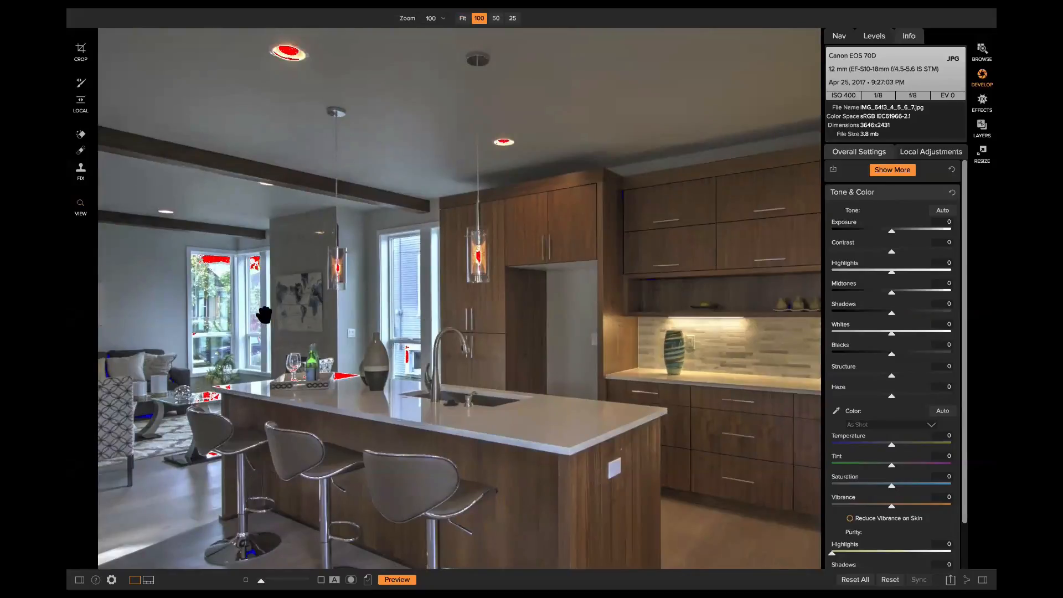
key("j")
left_click(264, 289)
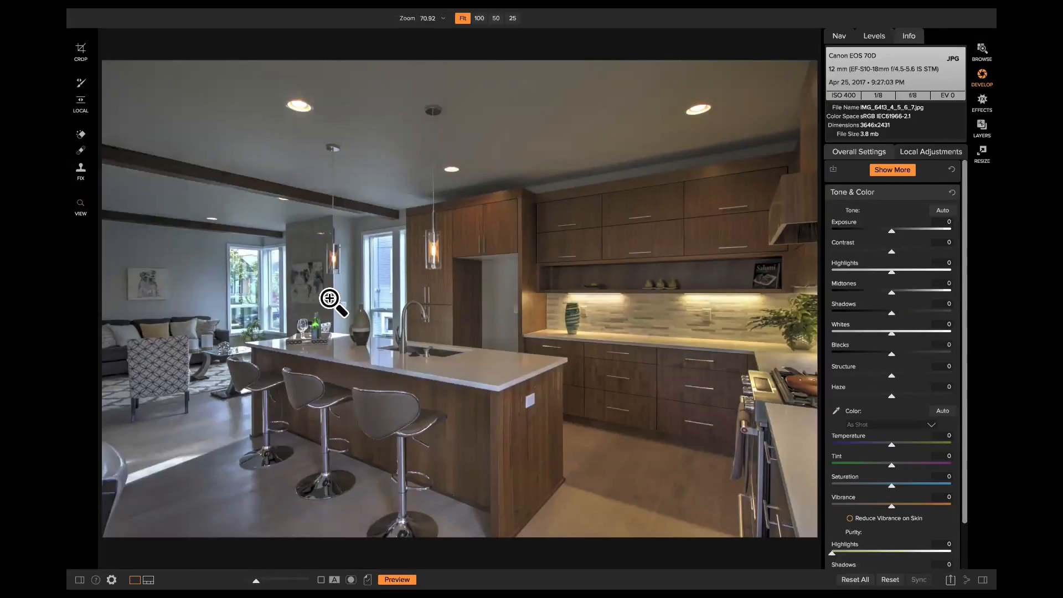
left_click(280, 195)
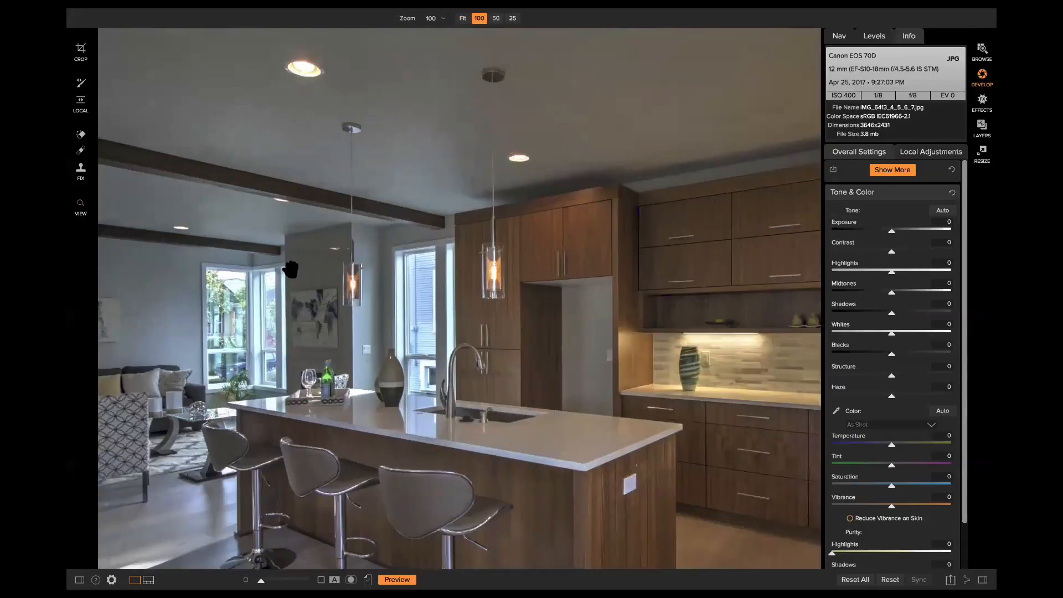
left_click(303, 143)
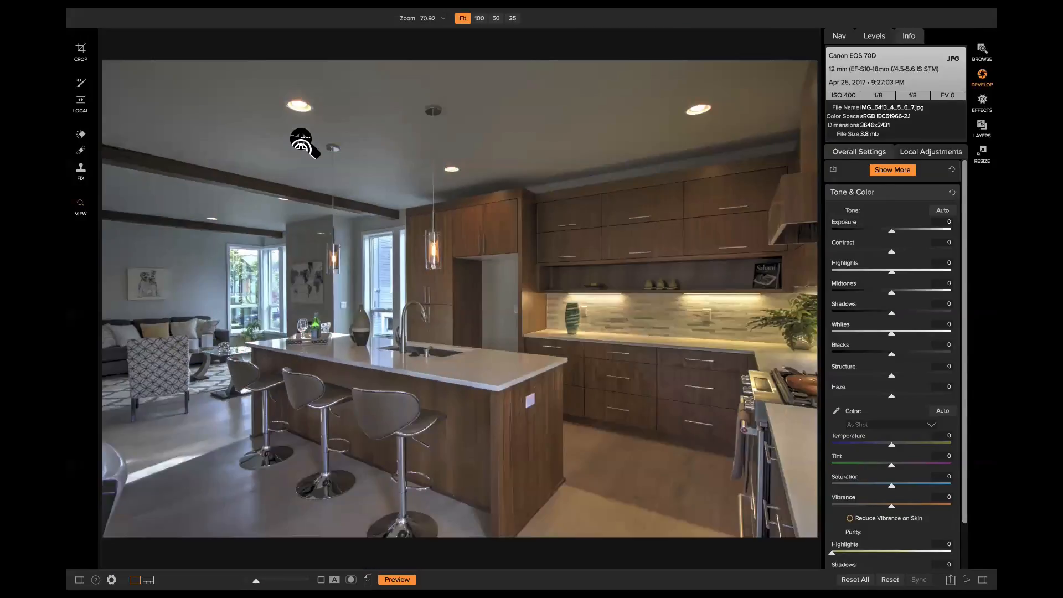
left_click(260, 269)
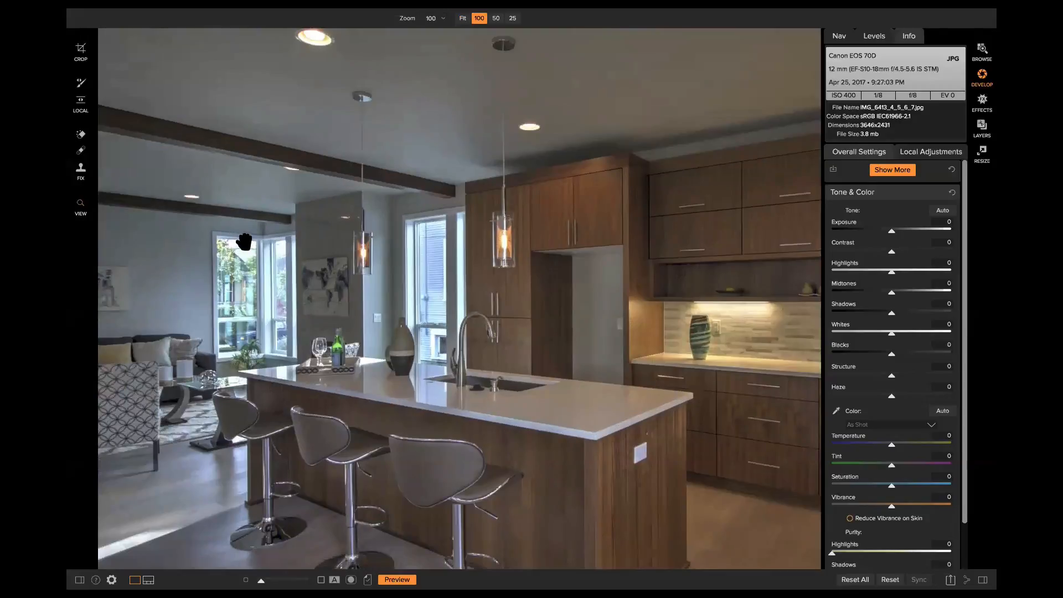
Lower the kitchen photo's Exposure to -0.15 and raise its Shadows to 31
key("j")
left_click_drag(891, 232, 889, 231)
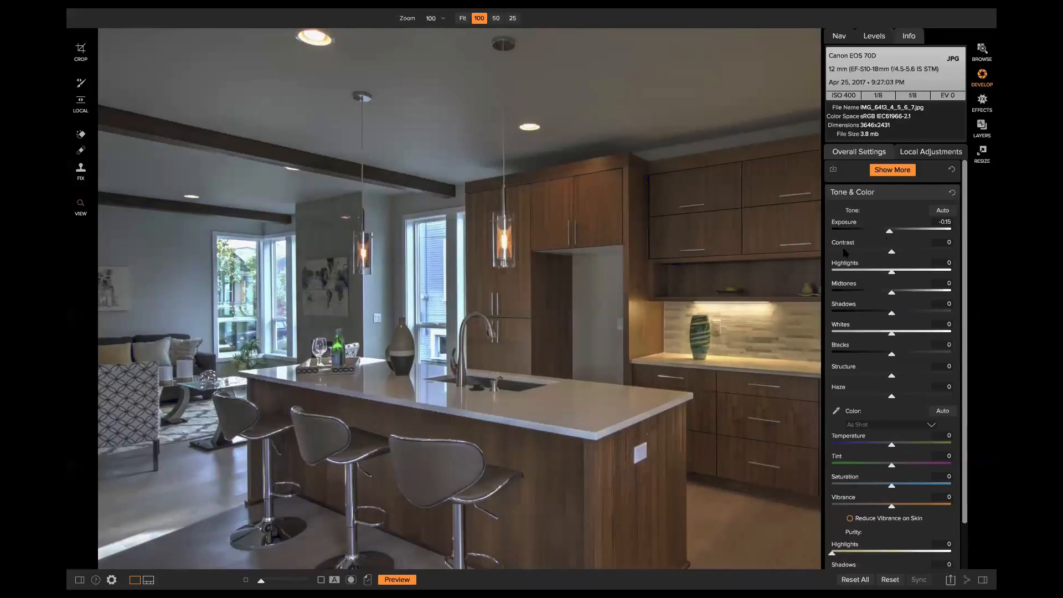
left_click(307, 267)
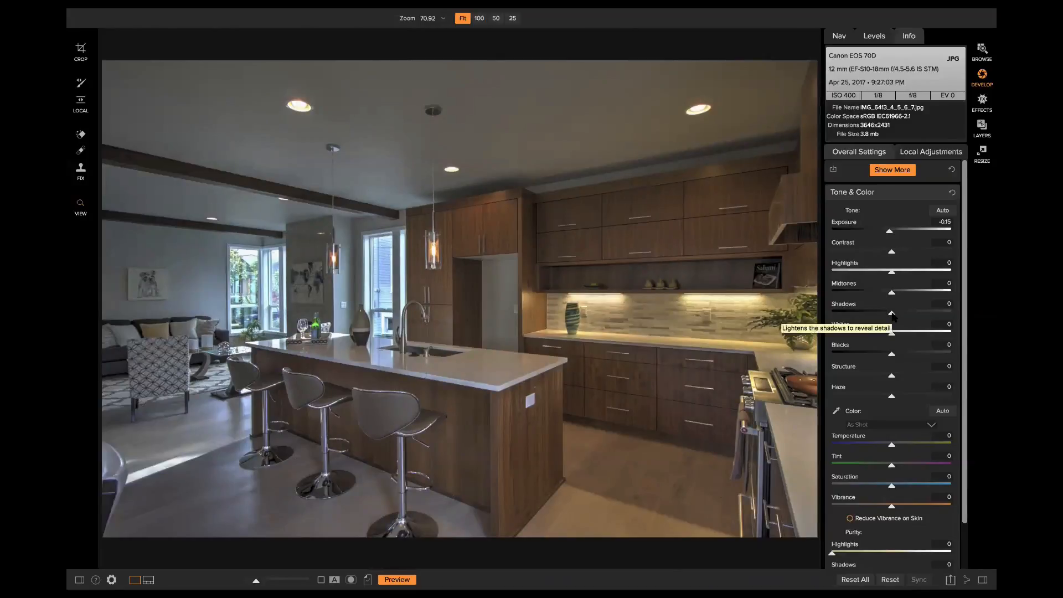
left_click_drag(891, 313, 910, 314)
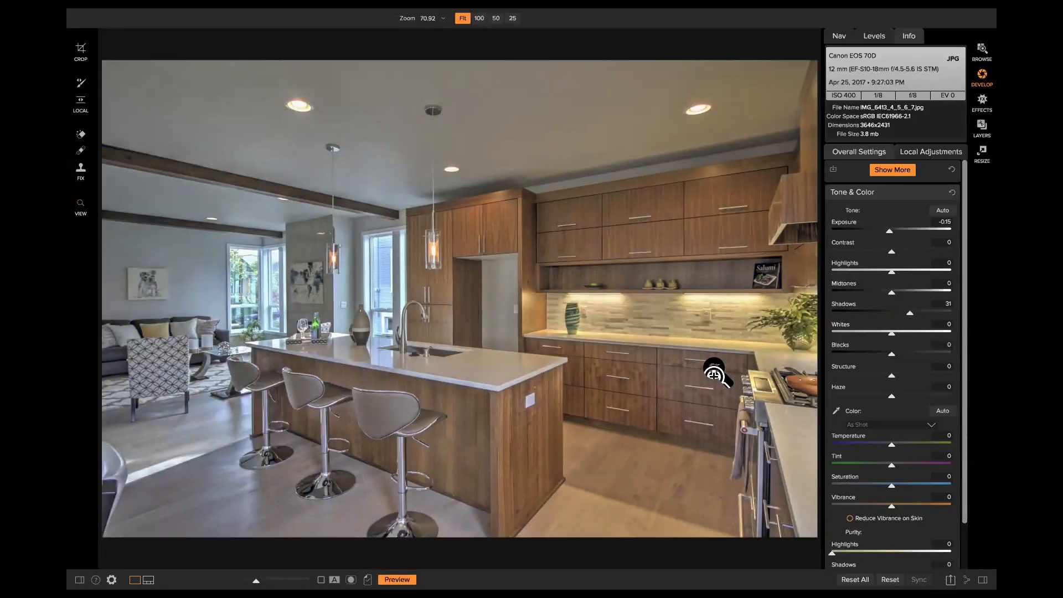
Compare the kitchen photo before and after the tone changes, and turn on the clipping overlay to check the blacks
key("backslash")
key("backslash")
key("backslash")
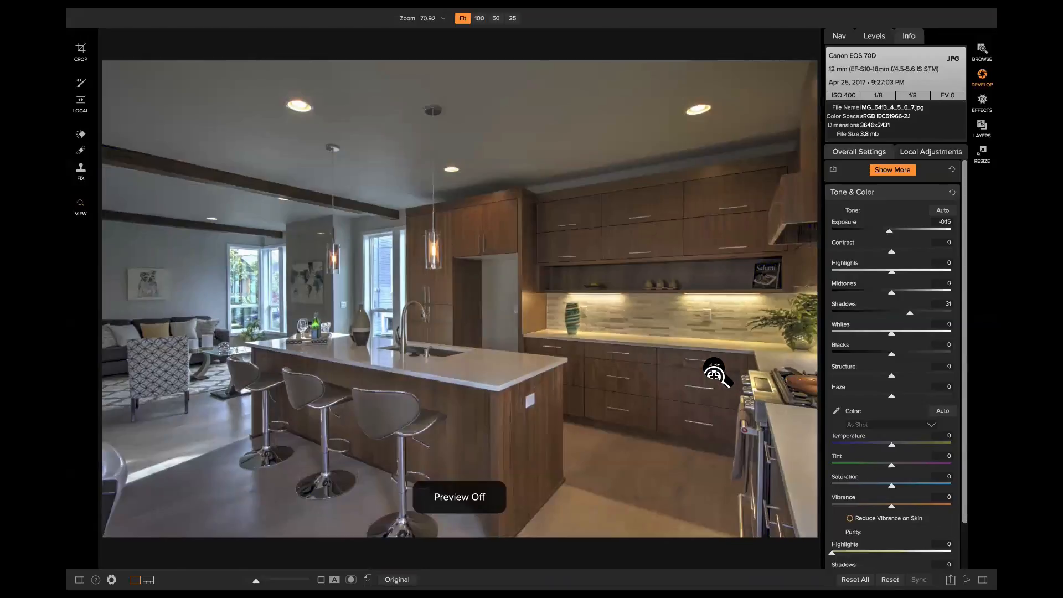
key("backslash")
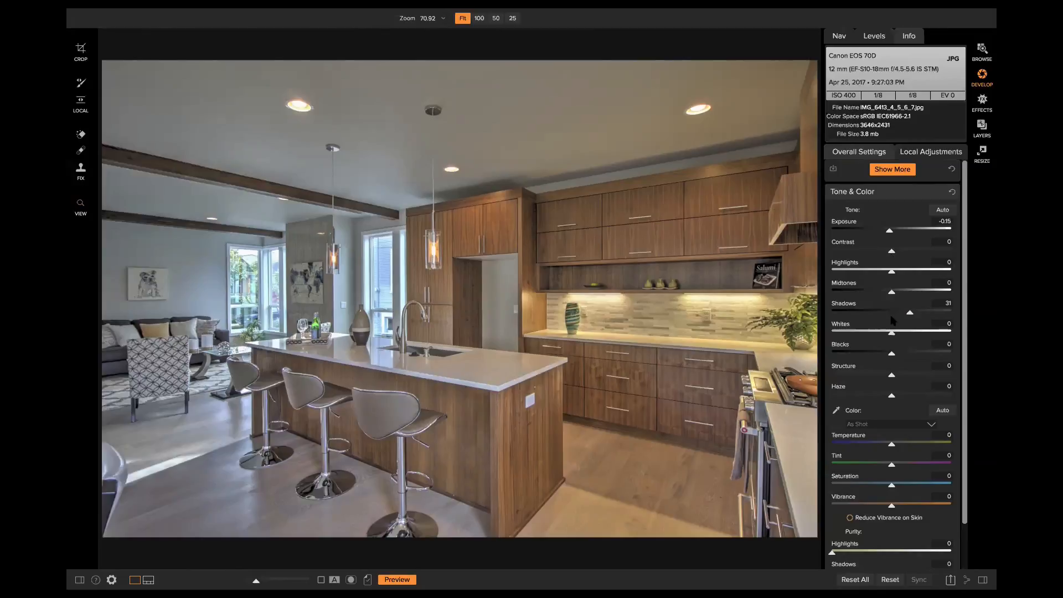
key("j")
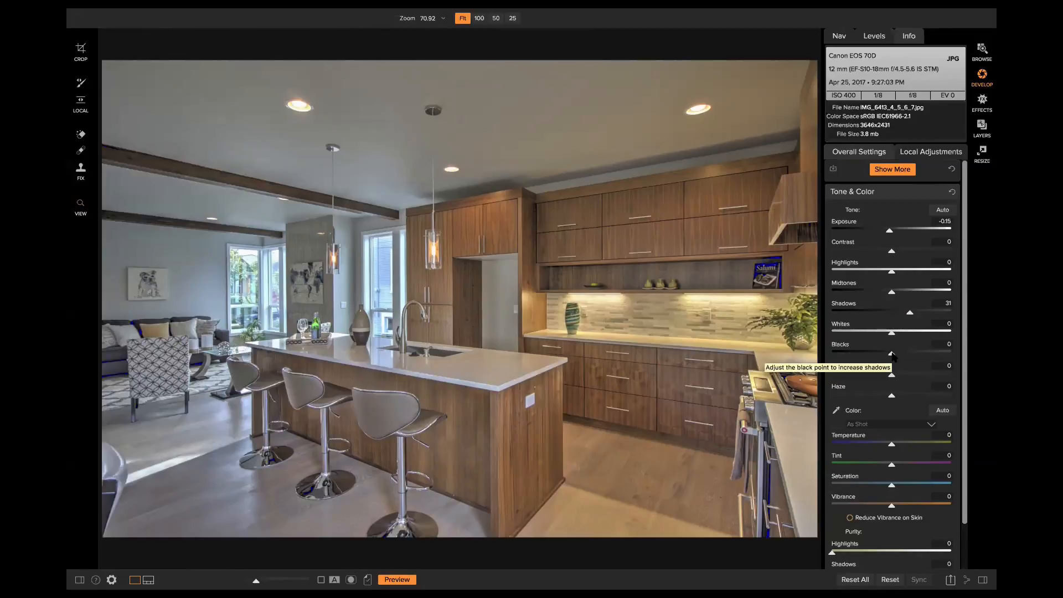
Lower the kitchen photo's Blacks to -31, trying -22 along the way and comparing it with the original
left_click_drag(893, 356, 879, 360)
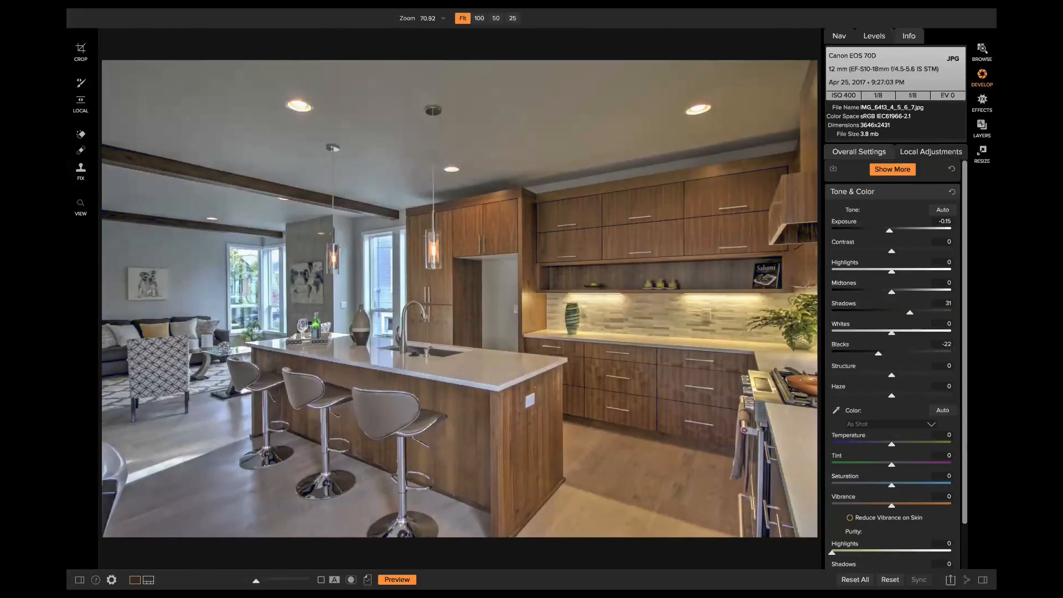
key("ctrl+p")
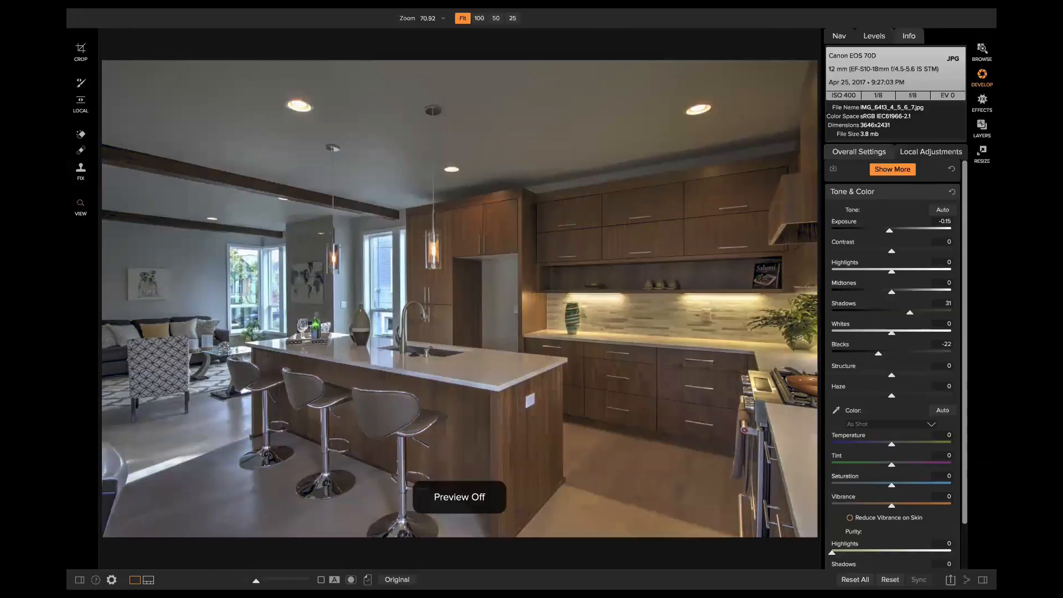
key("ctrl+p")
key("ctrl+p")
key("ctrl+p")
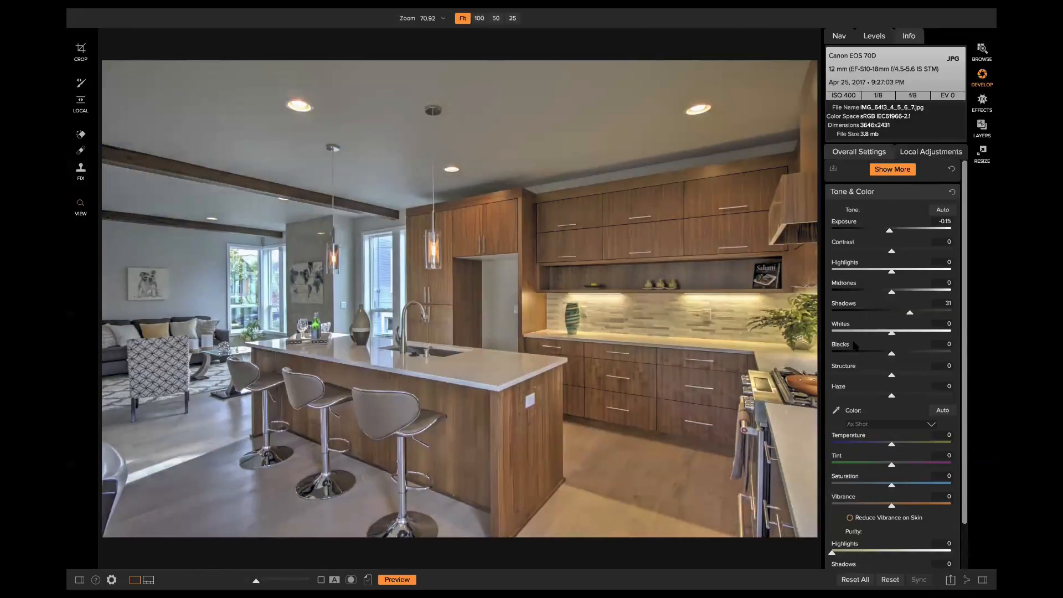
mouse_move(879, 355)
left_mouse_down()
mouse_move(891, 357)
mouse_move(874, 355)
left_mouse_up()
left_click_drag(879, 356, 873, 356)
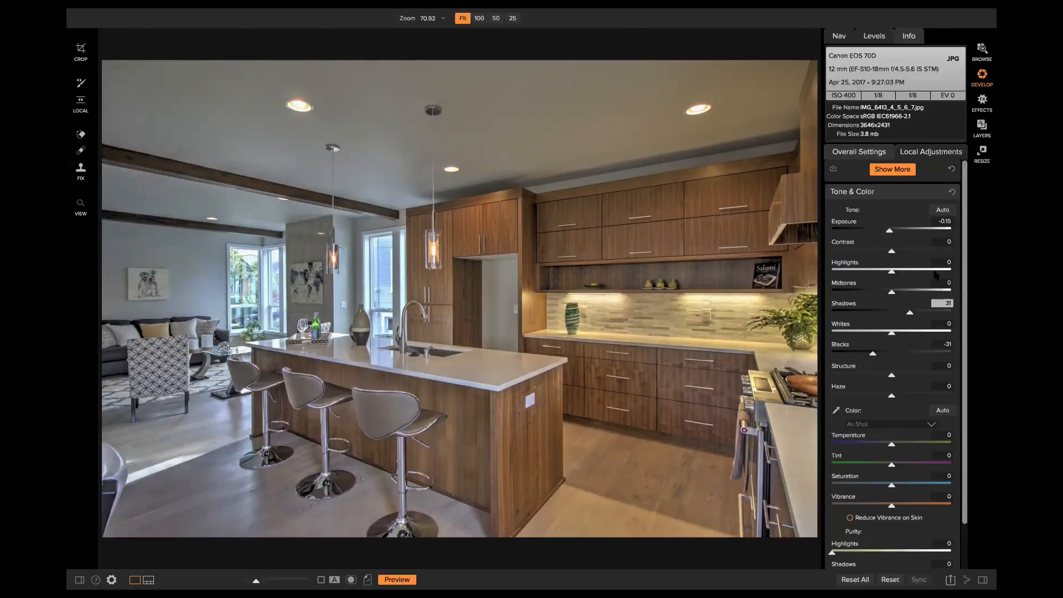
Try raising Midtones to 10, reset it to 0, and compare the photo before and after
left_click_drag(893, 295, 897, 297)
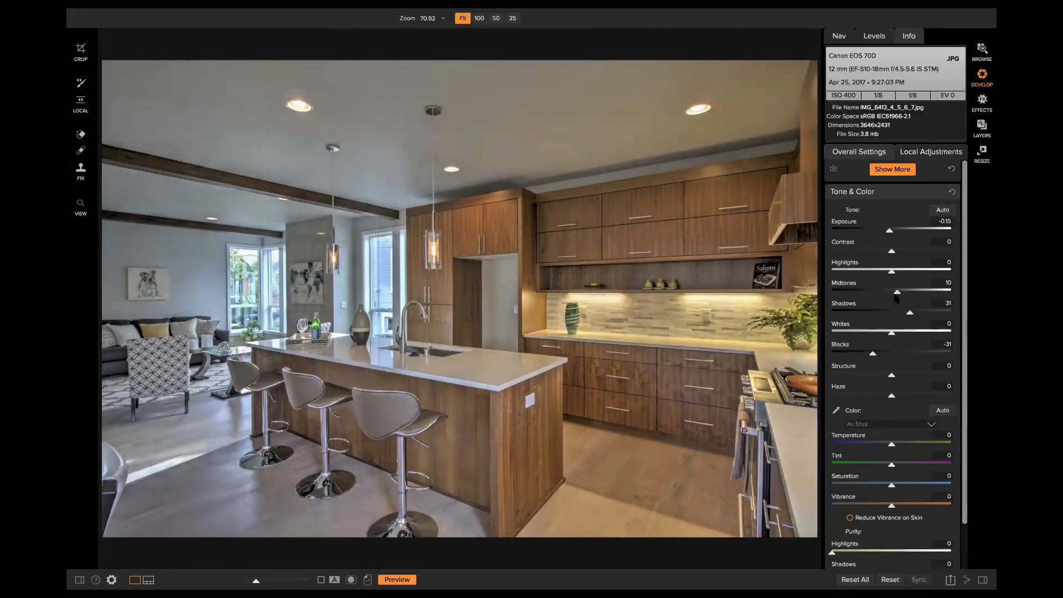
double_click(847, 288)
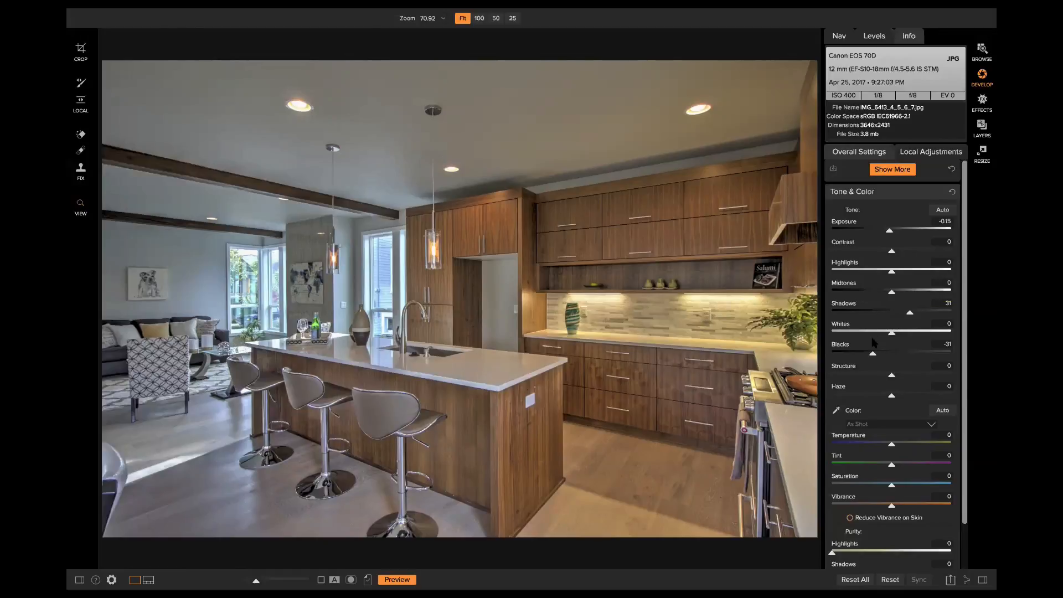
key("backslash")
key("backslash")
key("backslash")
key("backslash")
Raise Shadows to 56 and lower Blacks to -42, then compare the result with the original
left_click_drag(888, 231, 890, 231)
left_click_drag(909, 314, 925, 318)
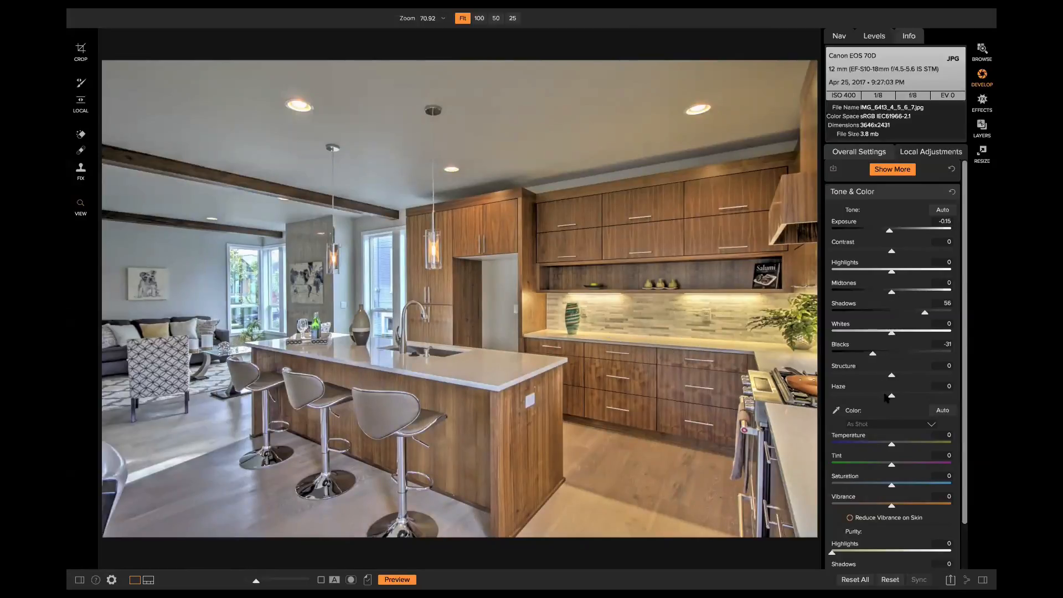
left_click_drag(873, 356, 867, 355)
key("backslash")
key("backslash")
Try a Structure of 40 on the kitchen photo, compare before and after, and reset Structure to 0
left_click_drag(899, 377, 916, 380)
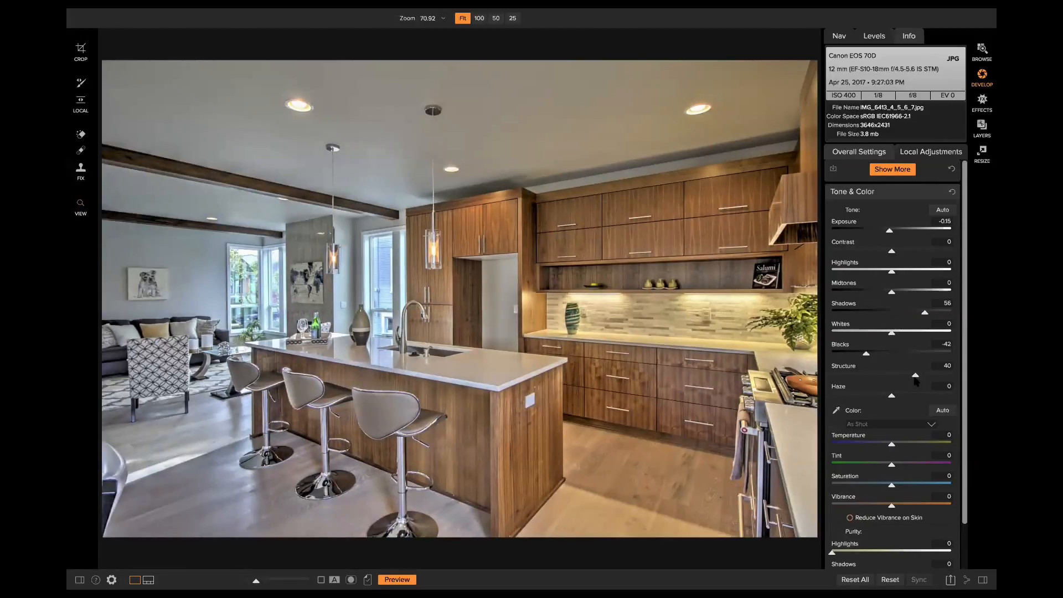
key("backslash")
key("backslash")
key("backslash")
key("backslash")
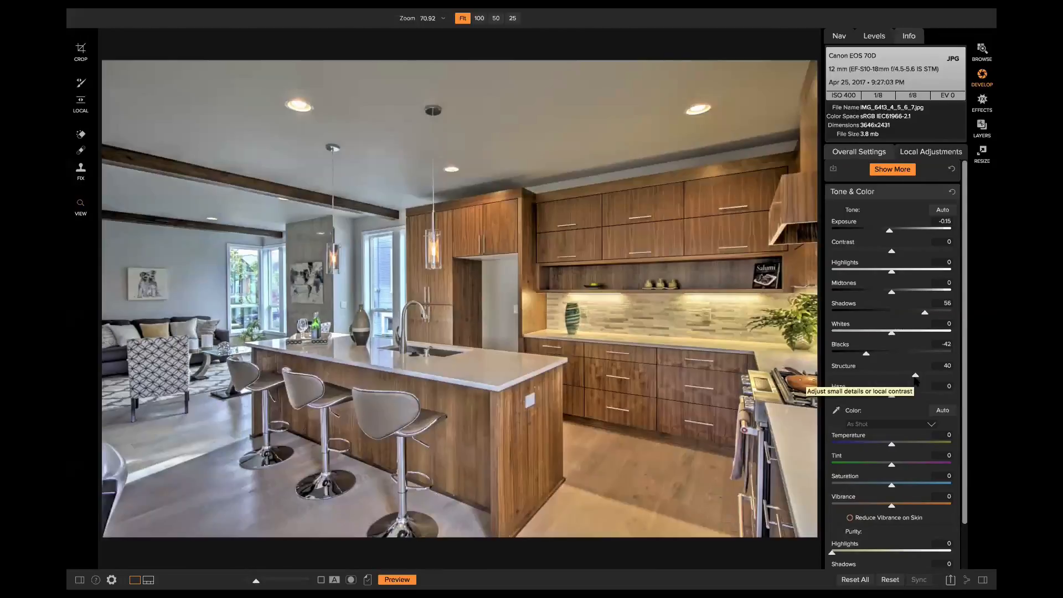
double_click(847, 368)
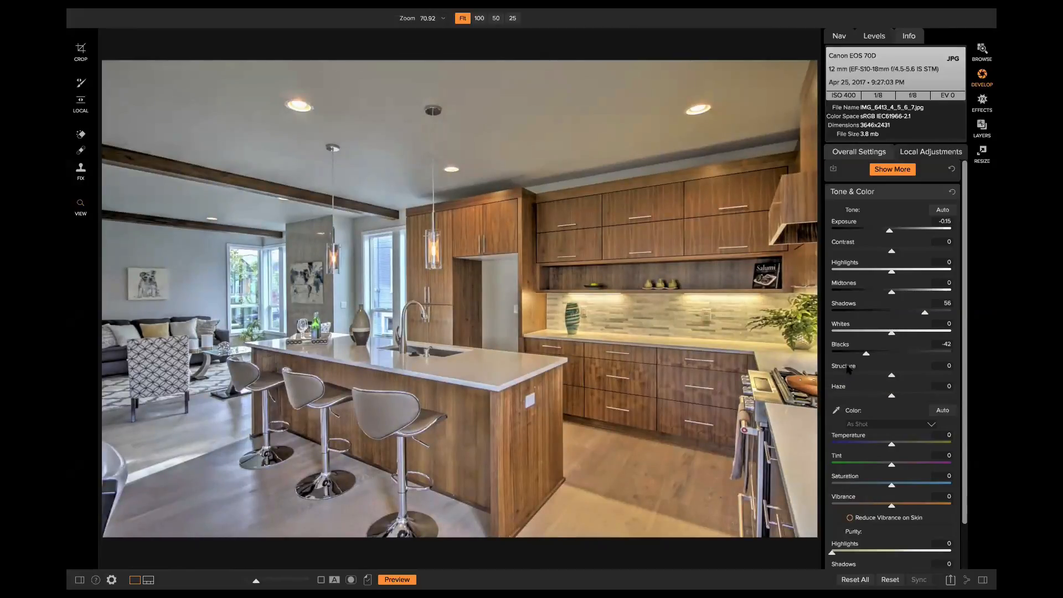
Reset the local adjustment layer's settings and lower its Temperature to -69
scroll(836, 392, "down", 1)
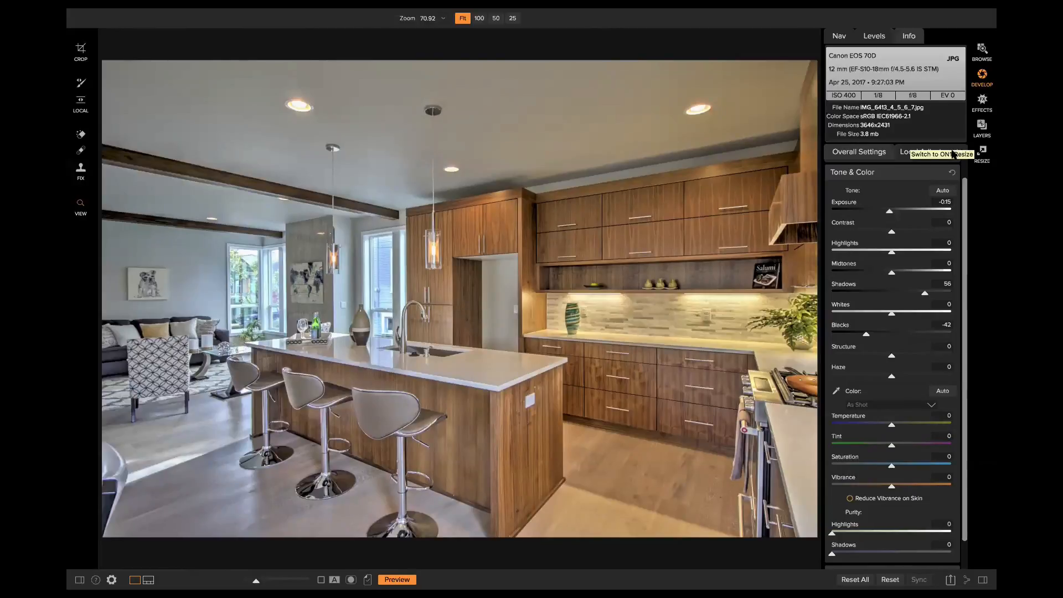
left_click(931, 152)
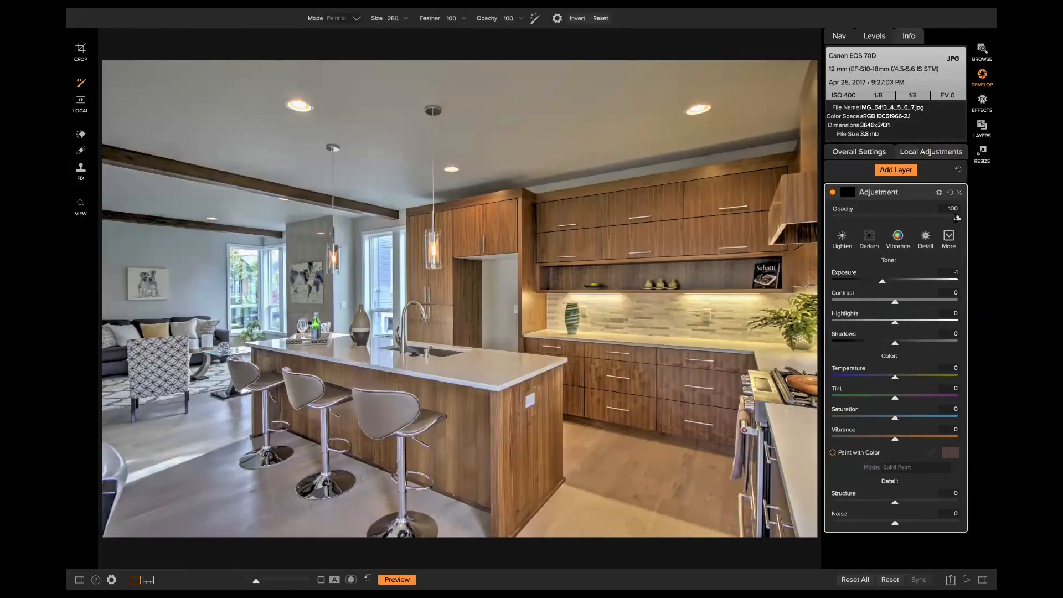
left_click(950, 192)
left_click_drag(895, 380, 884, 380)
Mask the cooling adjustment with a wide, soft diagonal gradient covering the kitchen side and fading out towards the living room
left_click(81, 100)
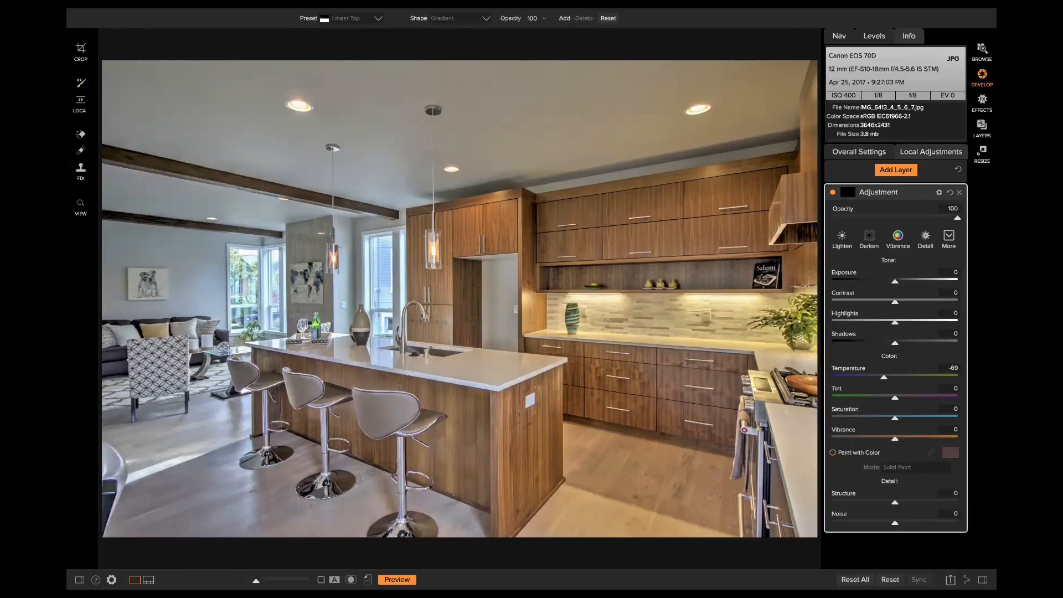
left_click(548, 315)
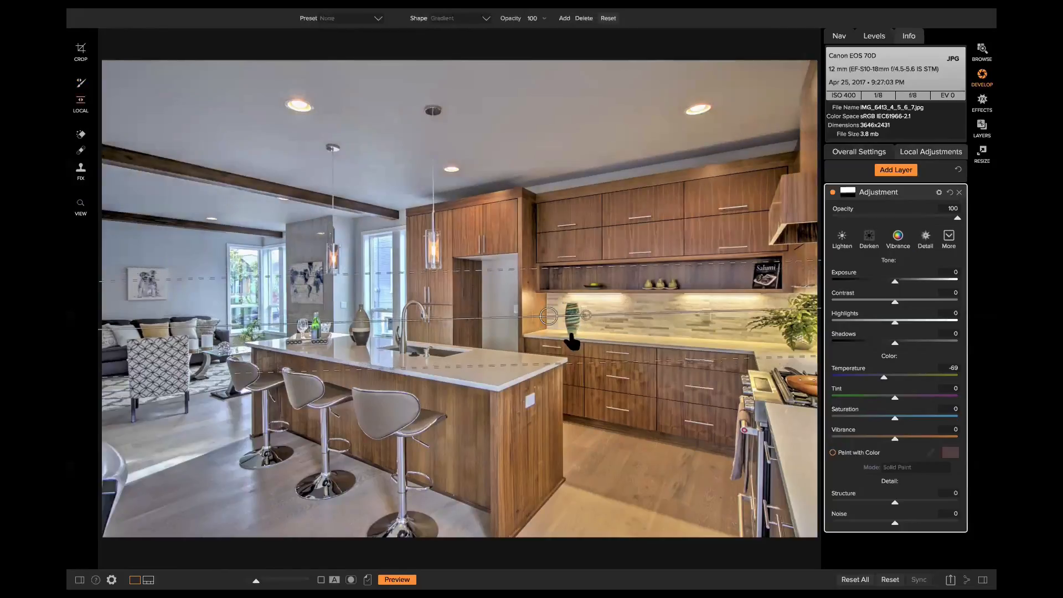
left_click_drag(572, 336, 472, 195)
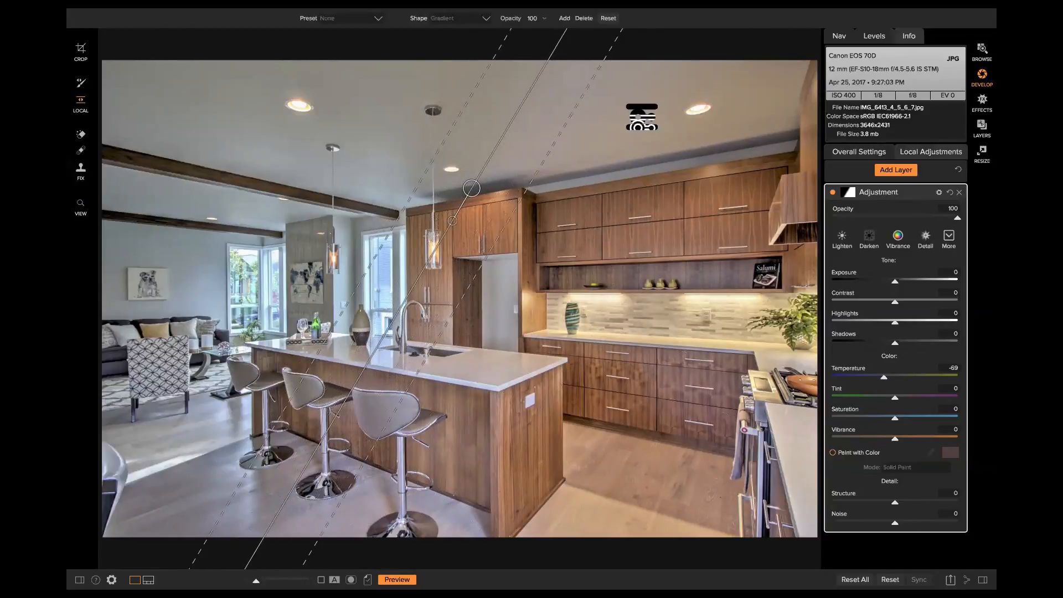
left_click_drag(474, 189, 449, 199)
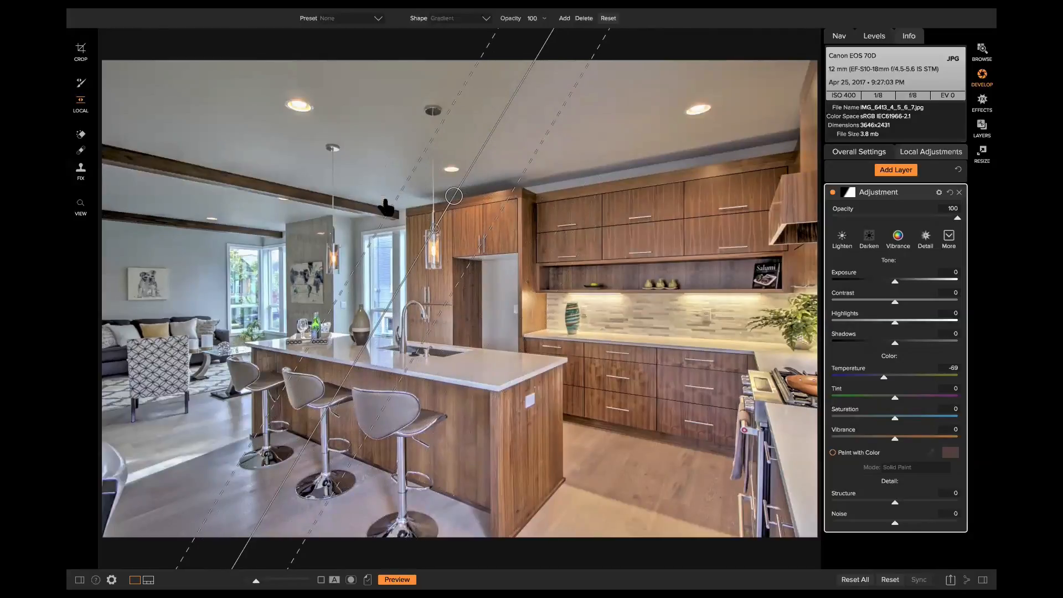
left_click_drag(446, 202, 294, 195)
left_click_drag(386, 296, 352, 273)
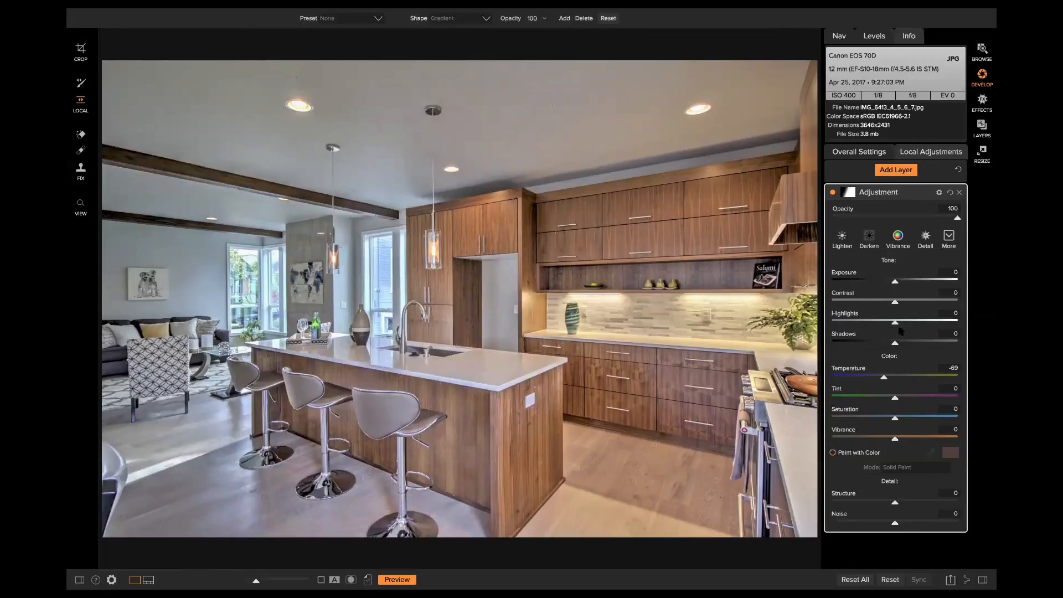
Set the masked layer's Temperature to -130 and its Opacity to 38, and compare the photo with the layer on and off
left_click_drag(884, 378, 875, 382)
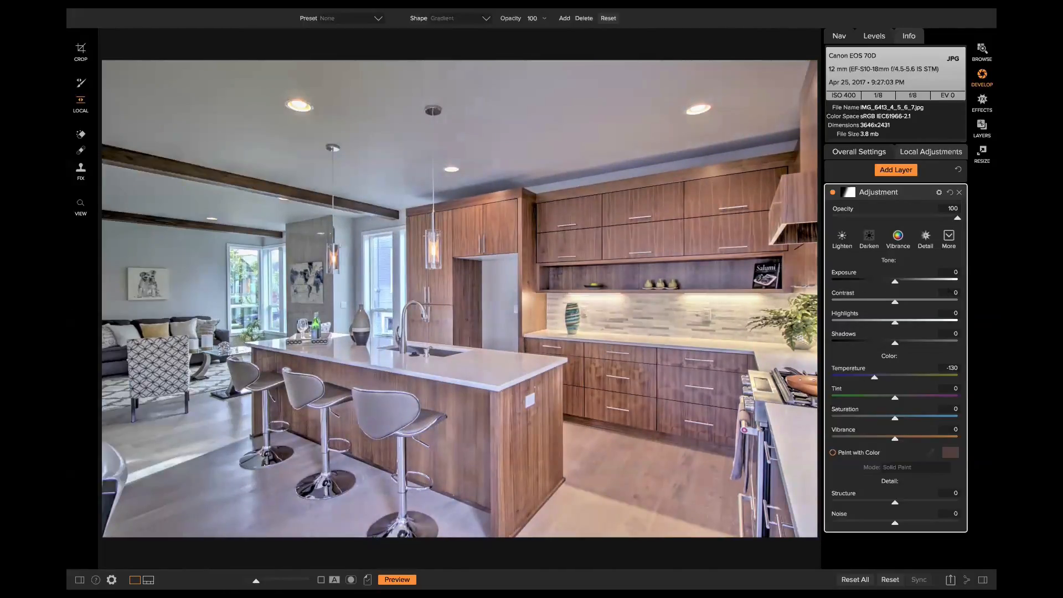
left_click_drag(958, 219, 868, 228)
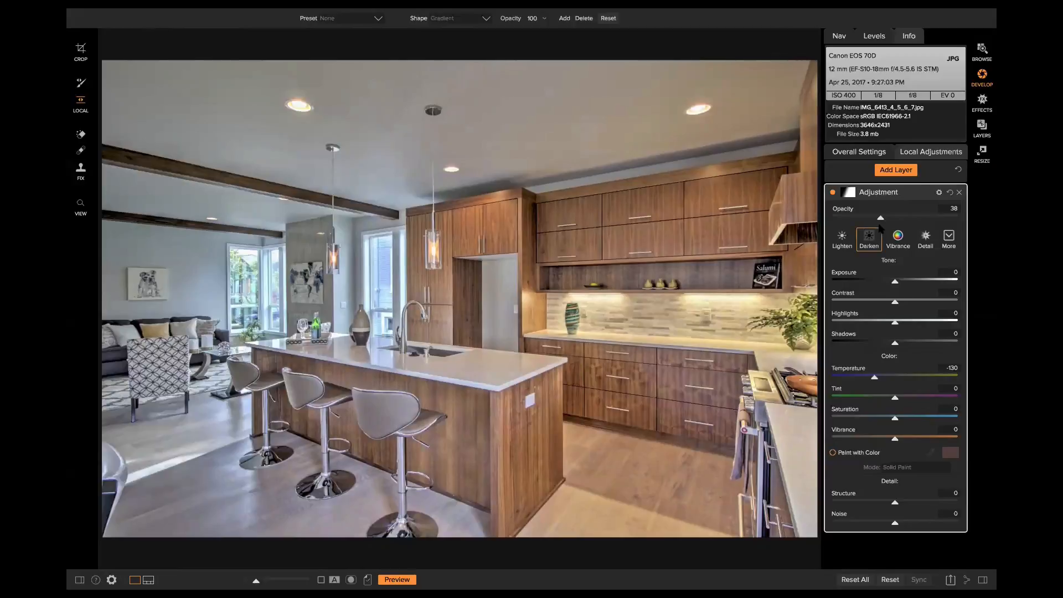
left_click(833, 192)
left_click(833, 193)
left_click(833, 192)
left_click(833, 193)
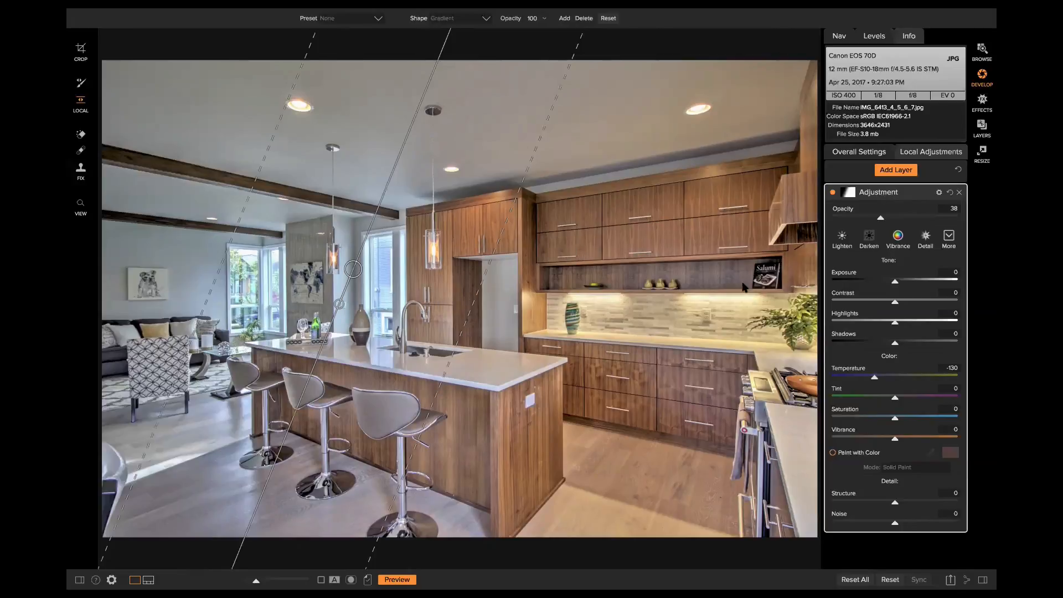
Try cooler and warmer Temperatures in the overall settings, settle on 10, and compare the photo before and after
left_click(858, 151)
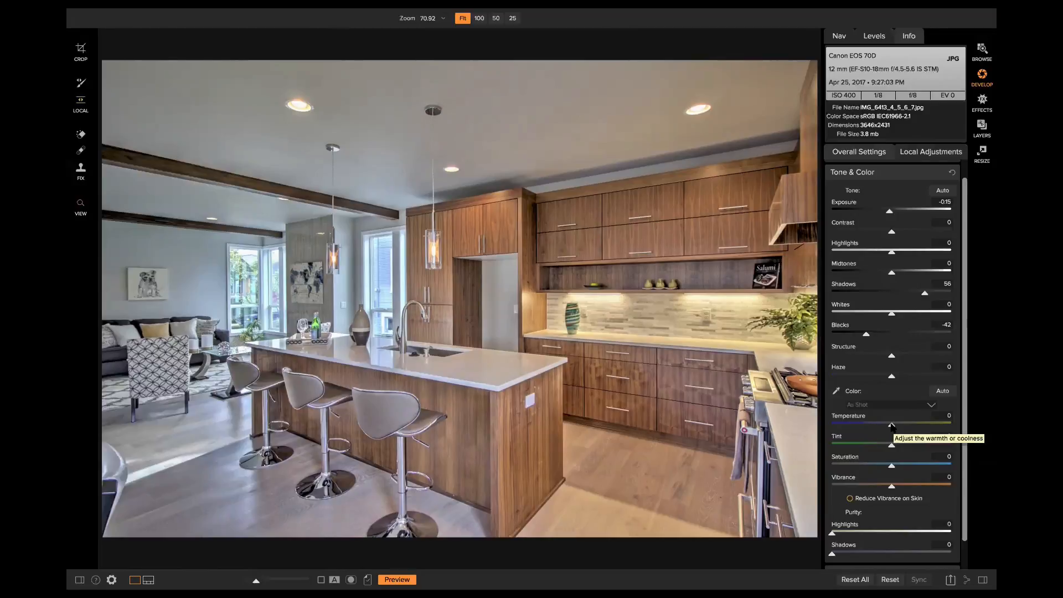
left_click_drag(891, 426, 876, 425)
left_click_drag(885, 427, 895, 425)
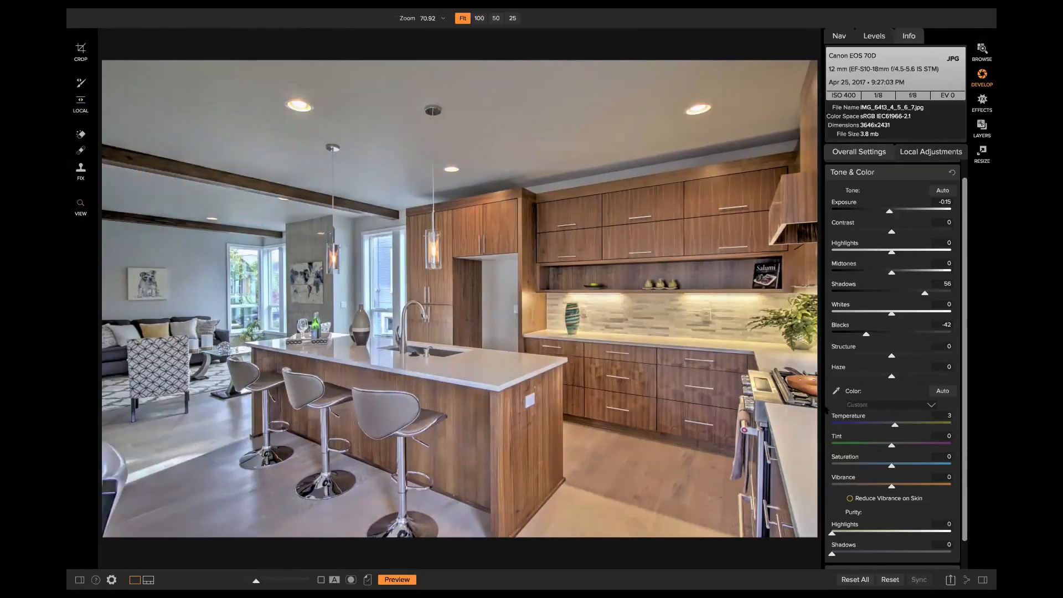
double_click(842, 416)
key("backslash")
key("backslash")
key("backslash")
key("backslash")
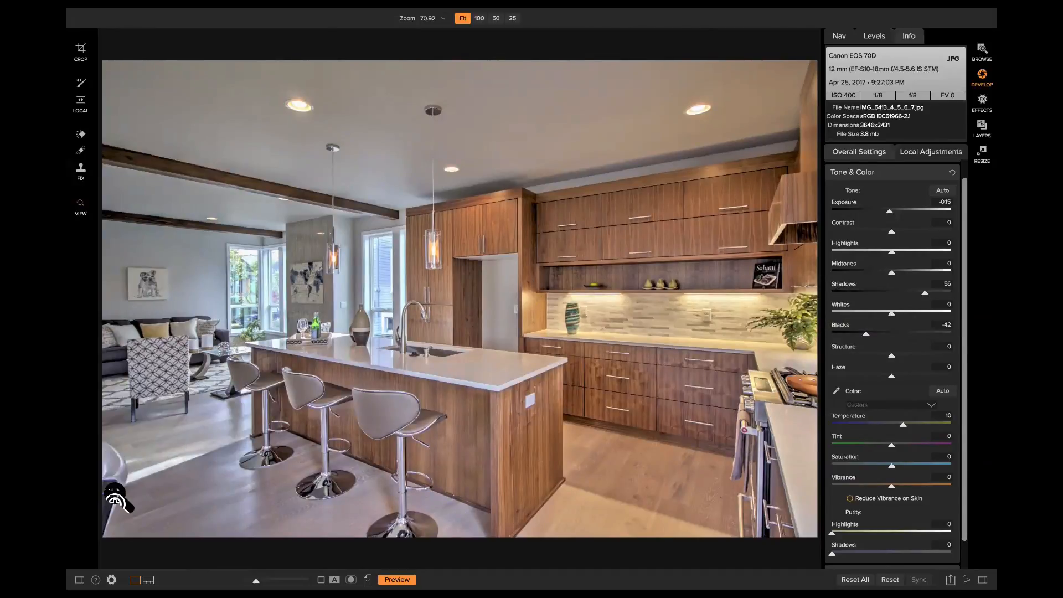
Crop the kitchen photo to about 3561 × 2375 pixels, trimming the cut-off furniture at the photo's left edge
left_click(79, 56)
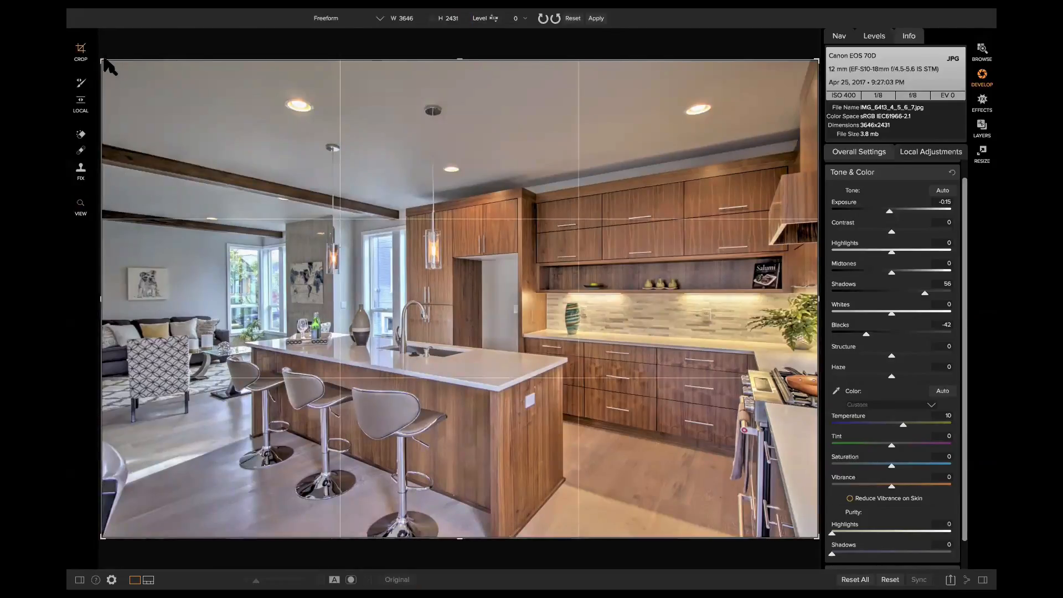
left_click_drag(105, 61, 116, 65)
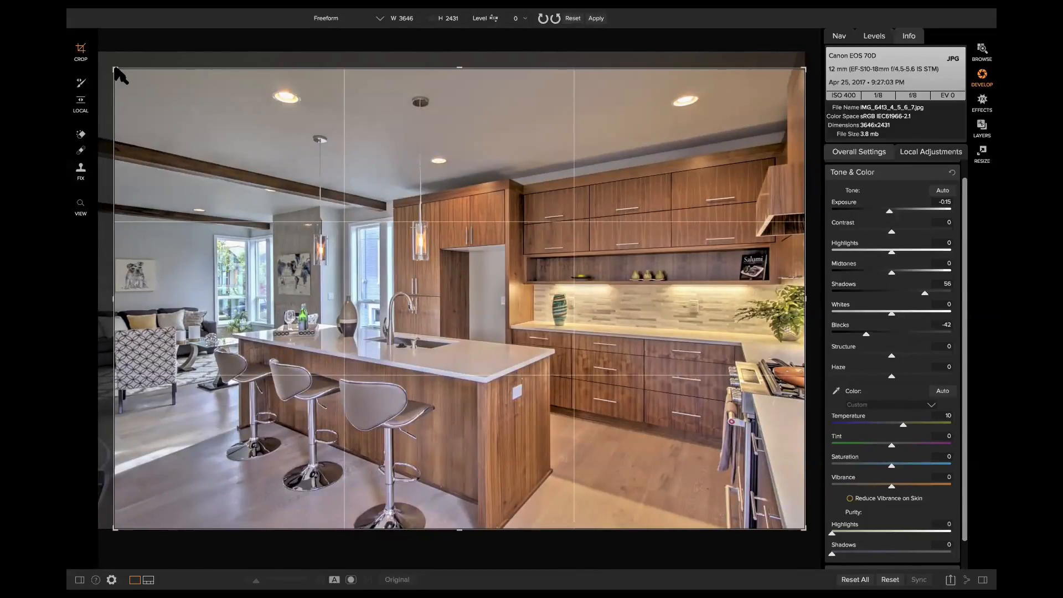
left_click_drag(115, 68, 113, 67)
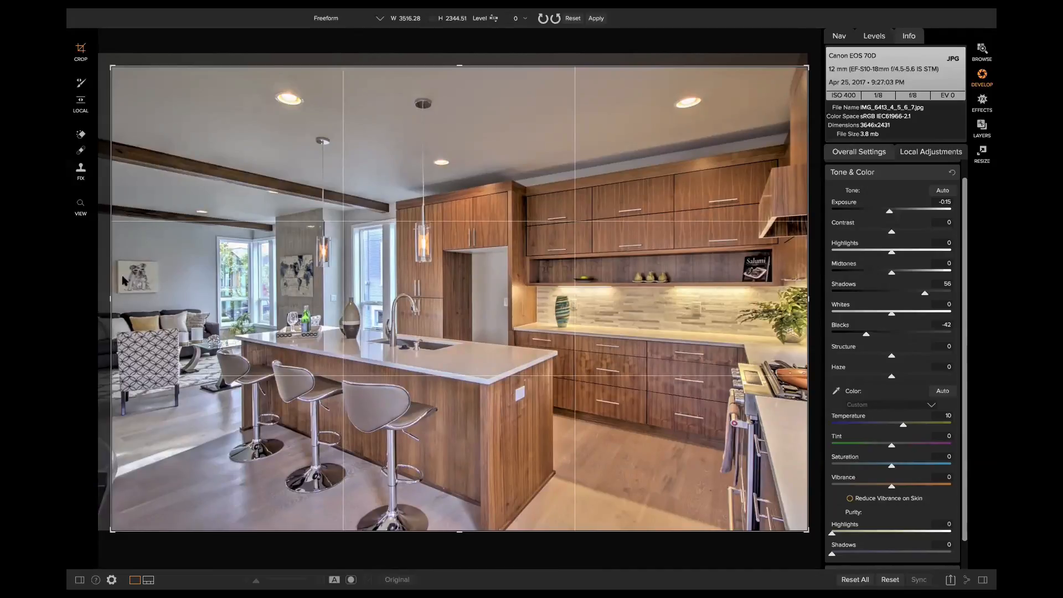
left_click_drag(118, 72, 130, 78)
key("Return")
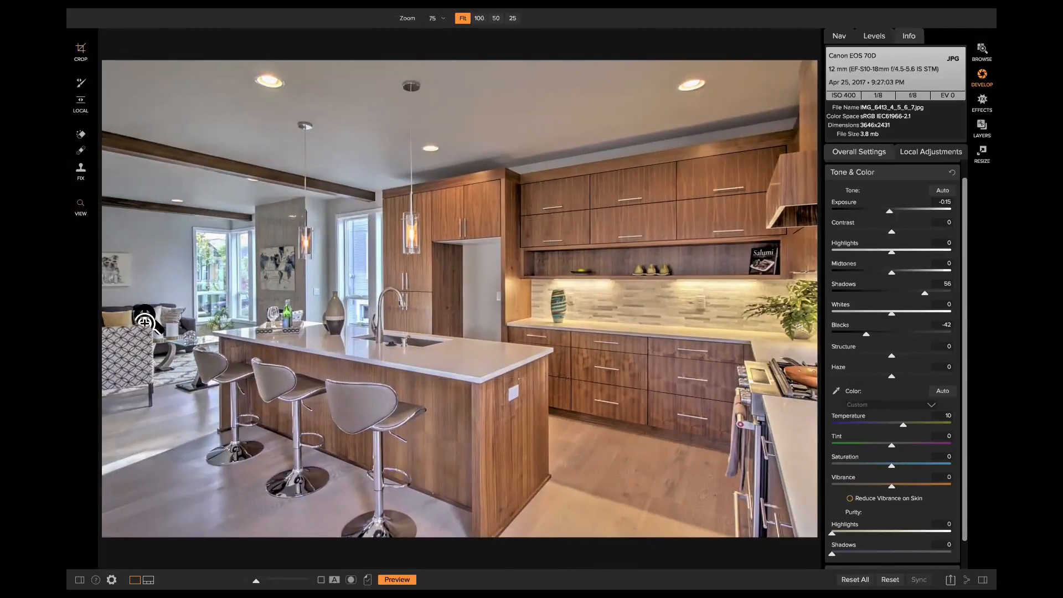
key("c")
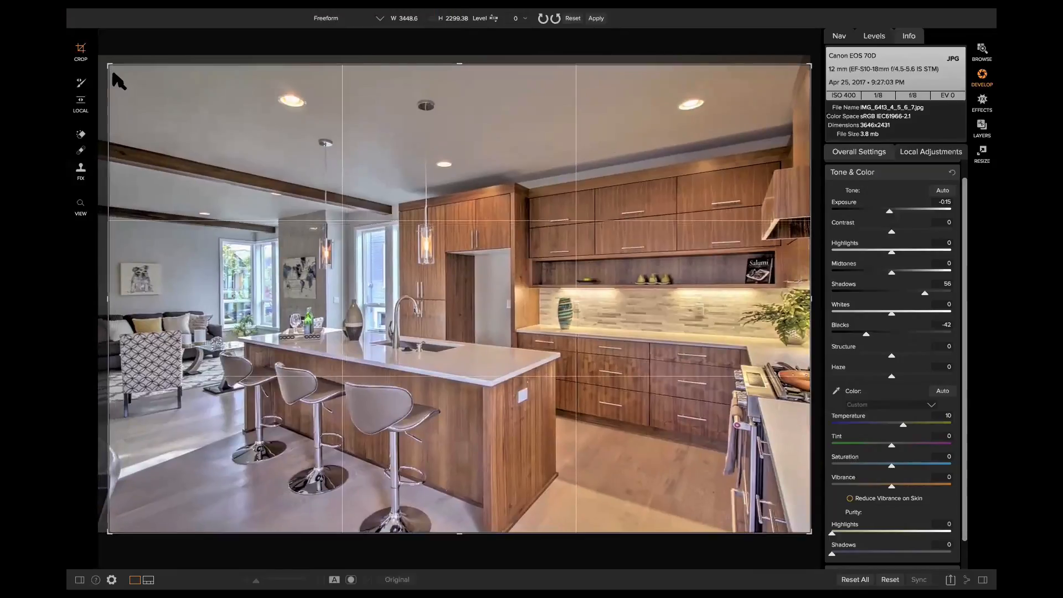
key("z")
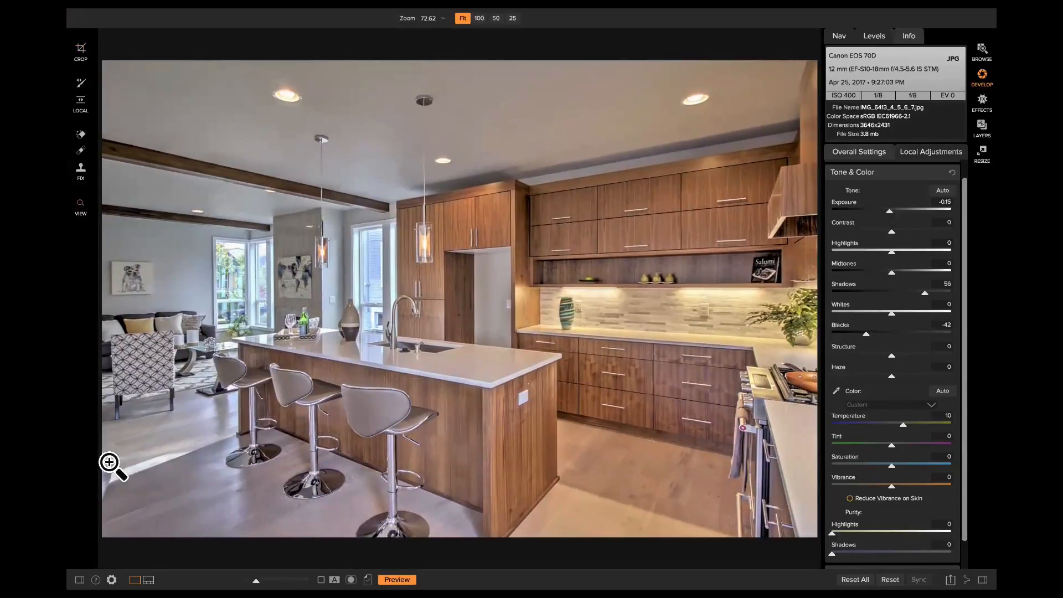
Retouch the remaining sliver of furniture along the photo's lower left edge with the eraser at size 60
left_click(81, 134)
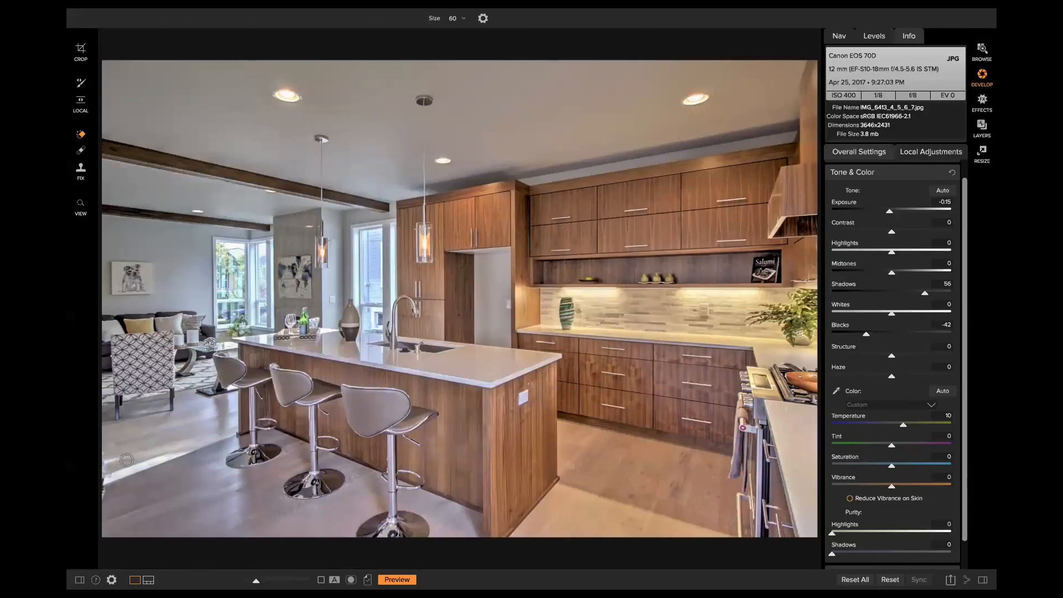
left_click_drag(106, 449, 101, 497)
left_click_drag(103, 455, 102, 501)
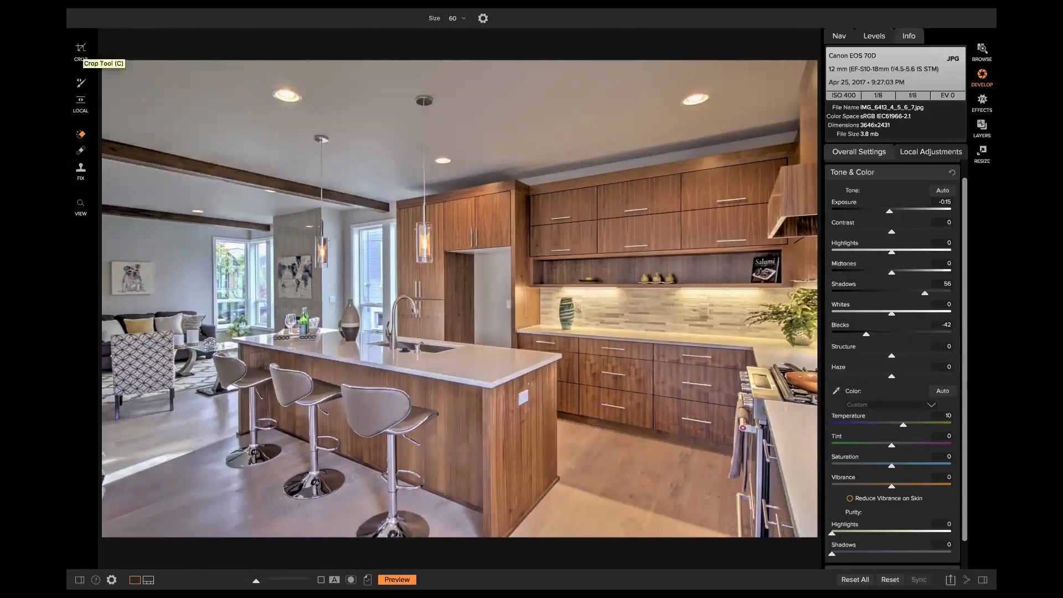
Tighten the crop slightly from the photo's upper left corner and apply it
left_click(80, 49)
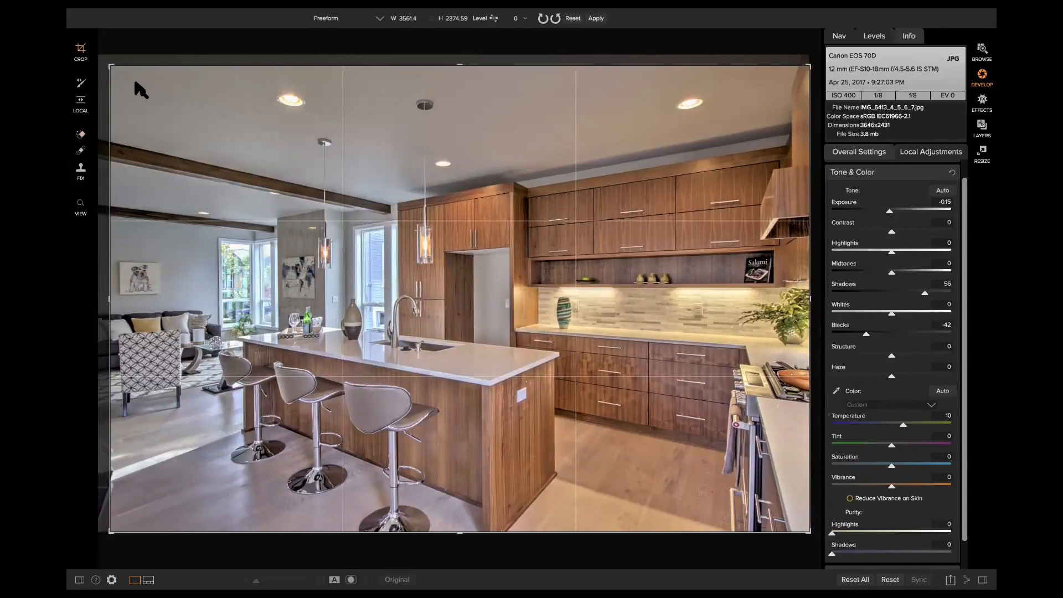
left_click_drag(111, 66, 116, 67)
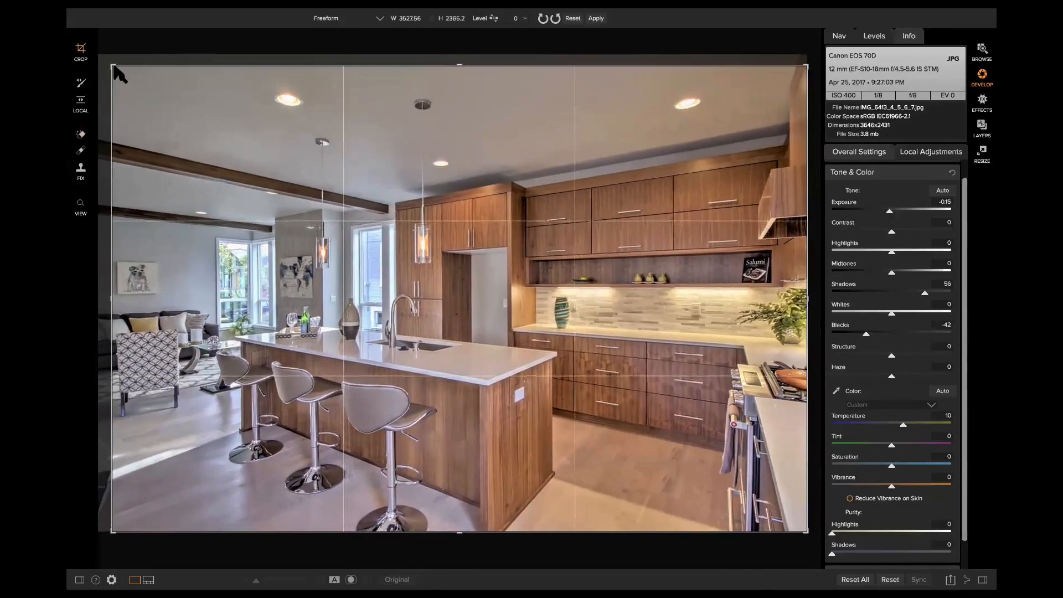
key("Return")
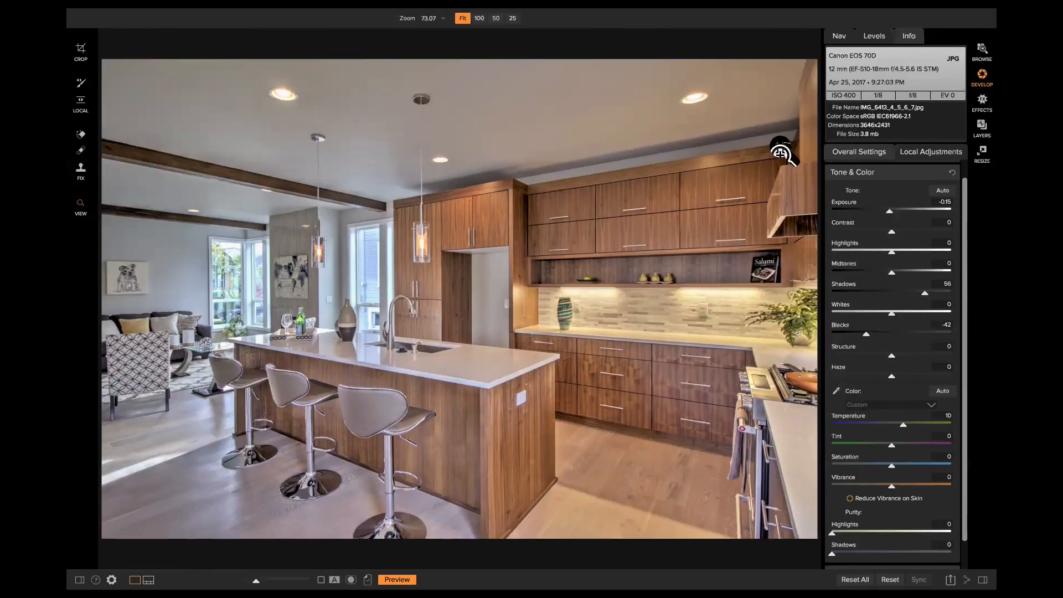
left_click(667, 337)
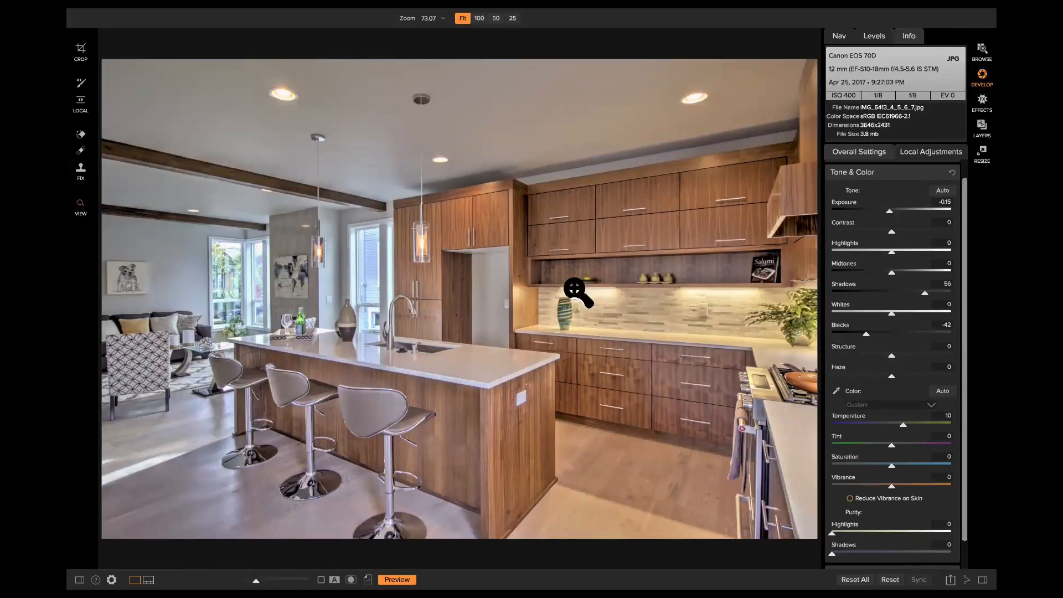
left_click(698, 288)
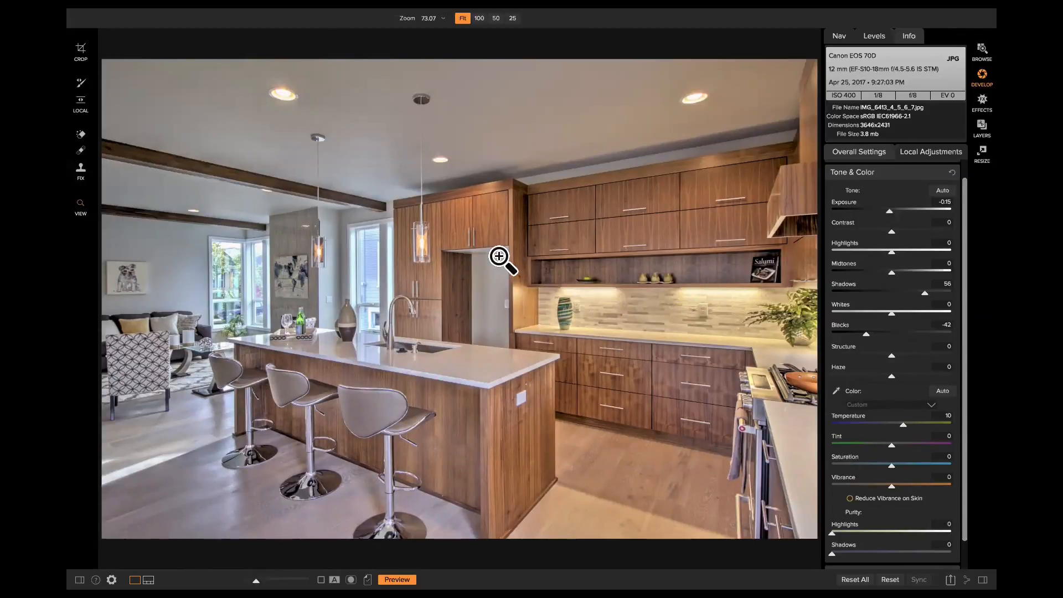
left_click(474, 247)
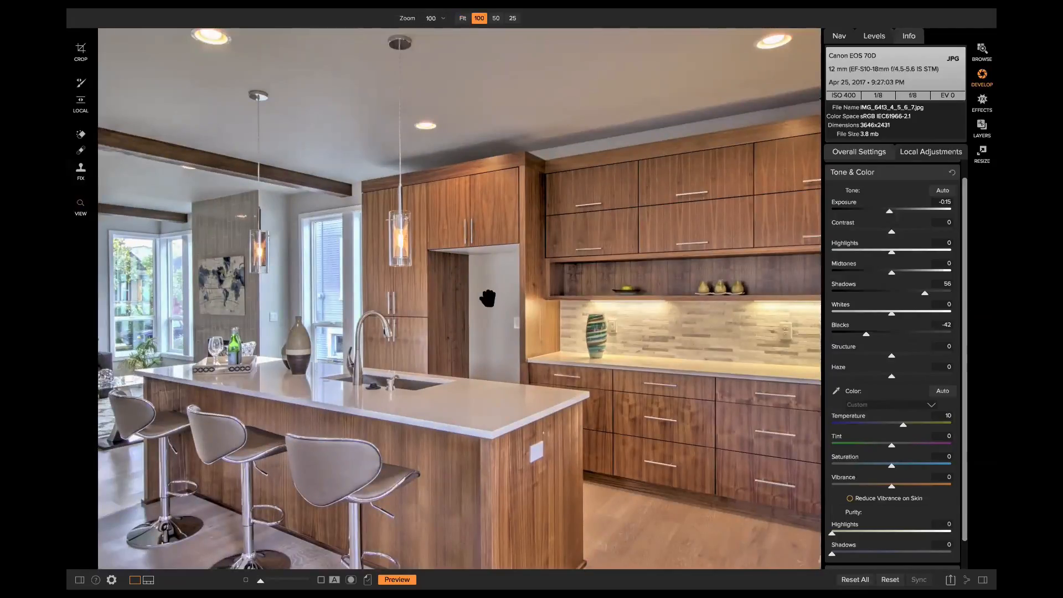
left_click(641, 303)
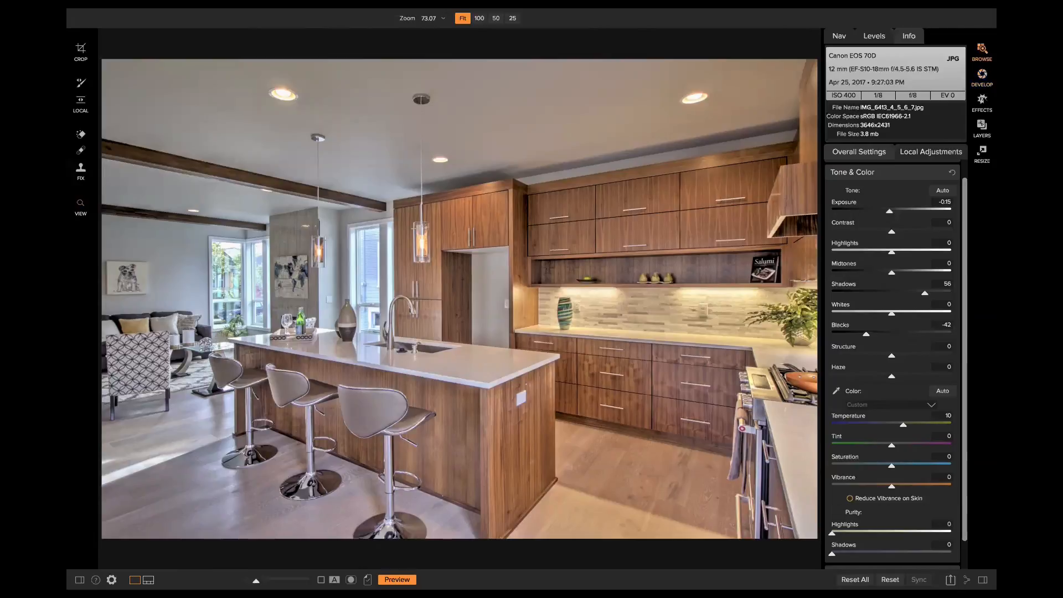
left_click(981, 51)
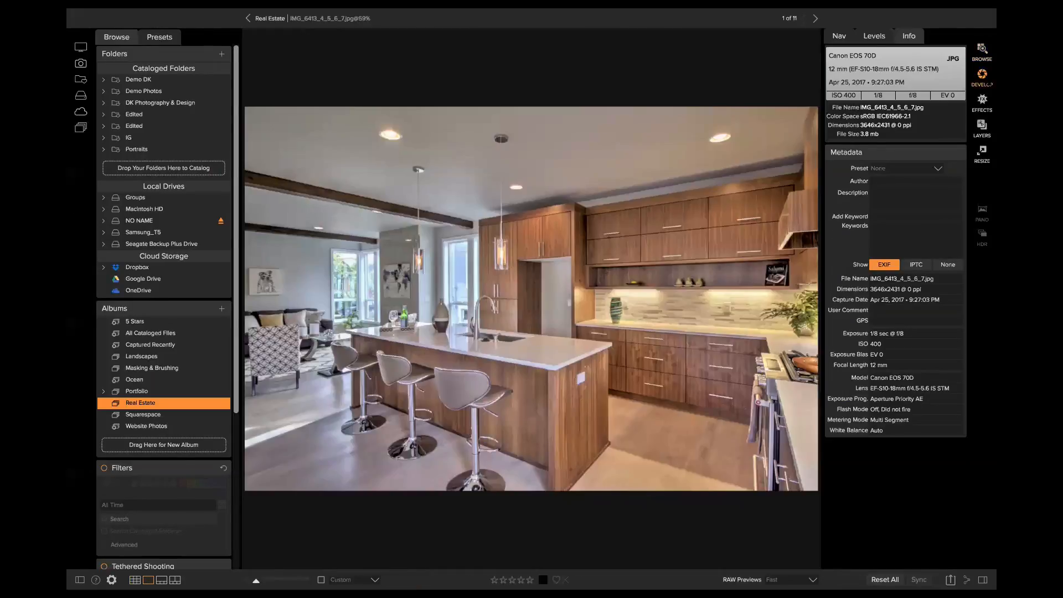
left_click(983, 77)
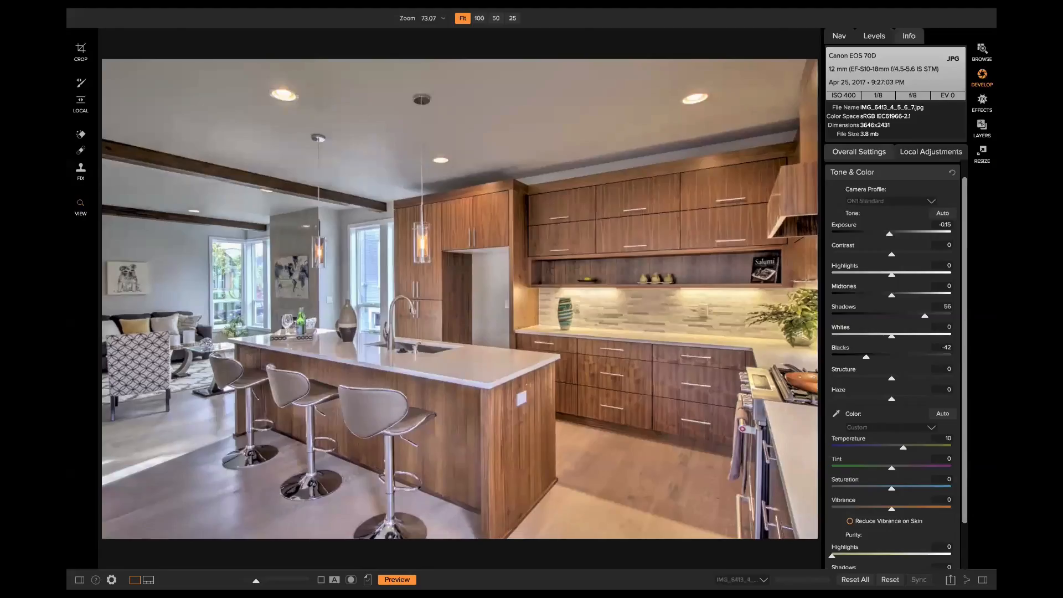
Add an HDR Look effect filter to the kitchen photo, try its Surreal style, and settle on Natural
left_click(979, 107)
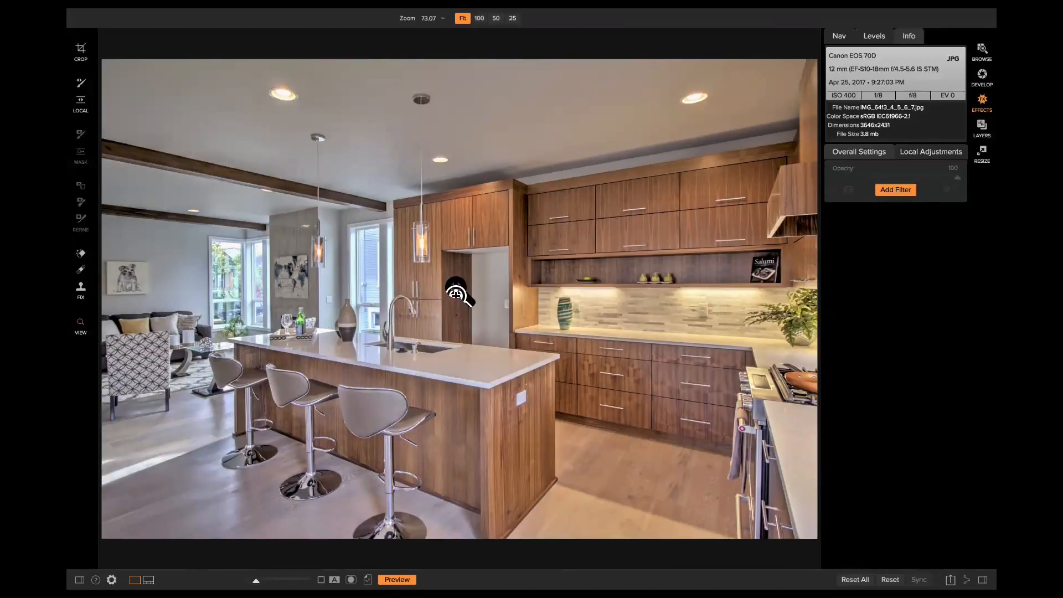
left_click(902, 191)
left_click(860, 327)
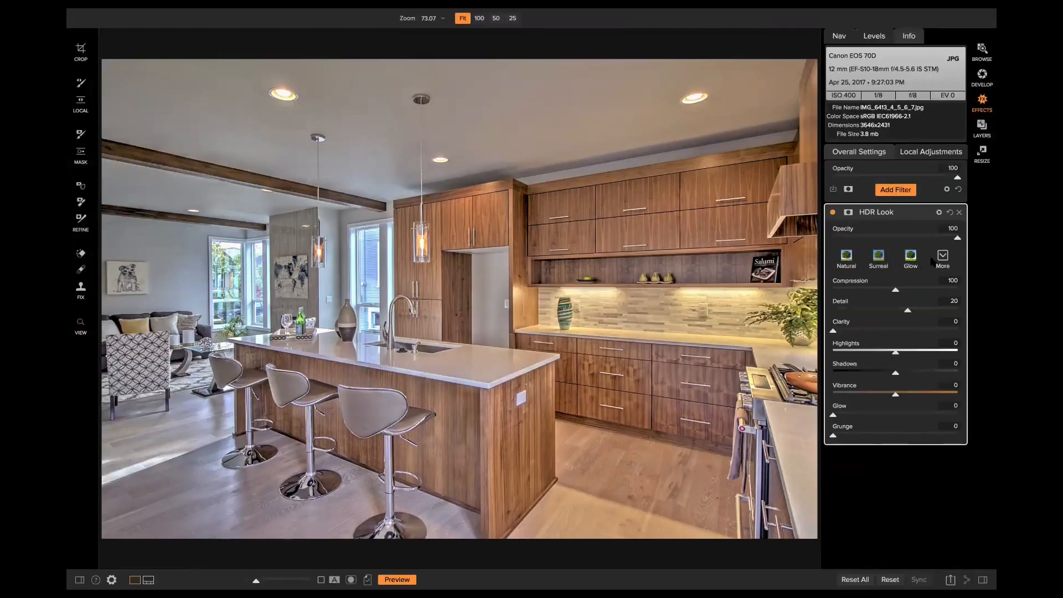
left_click(877, 258)
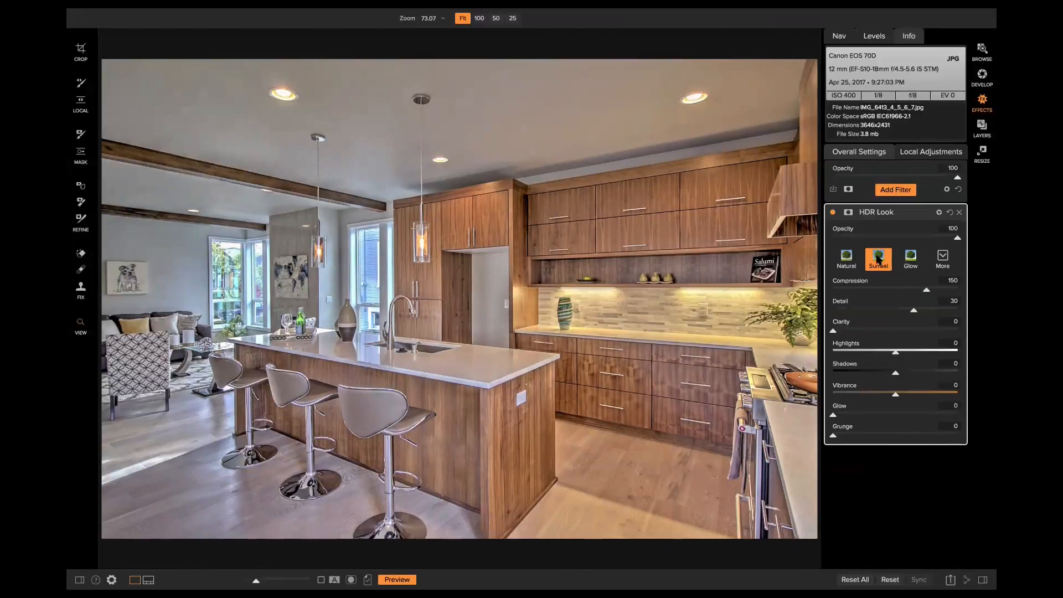
left_click(844, 258)
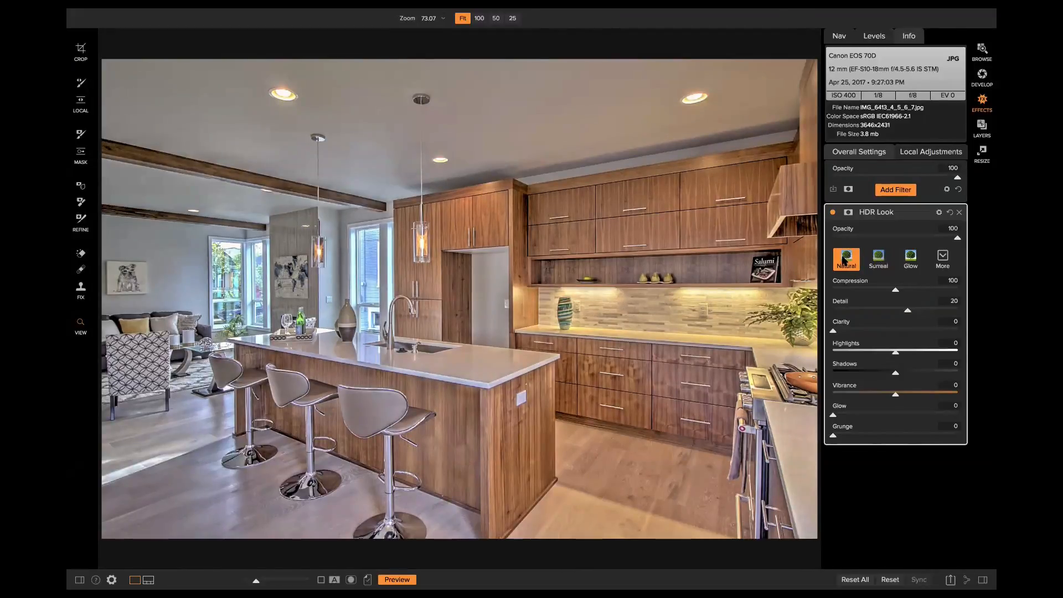
Compare the photo with and without the HDR Look filter and lower the filter's Vibrance to -17
left_click(833, 212)
left_click(832, 213)
left_click_drag(895, 394, 886, 395)
Try a Color Enhancer filter with Vibrance at 10 and Saturation at 5, and remove it
left_click(897, 190)
left_click(873, 266)
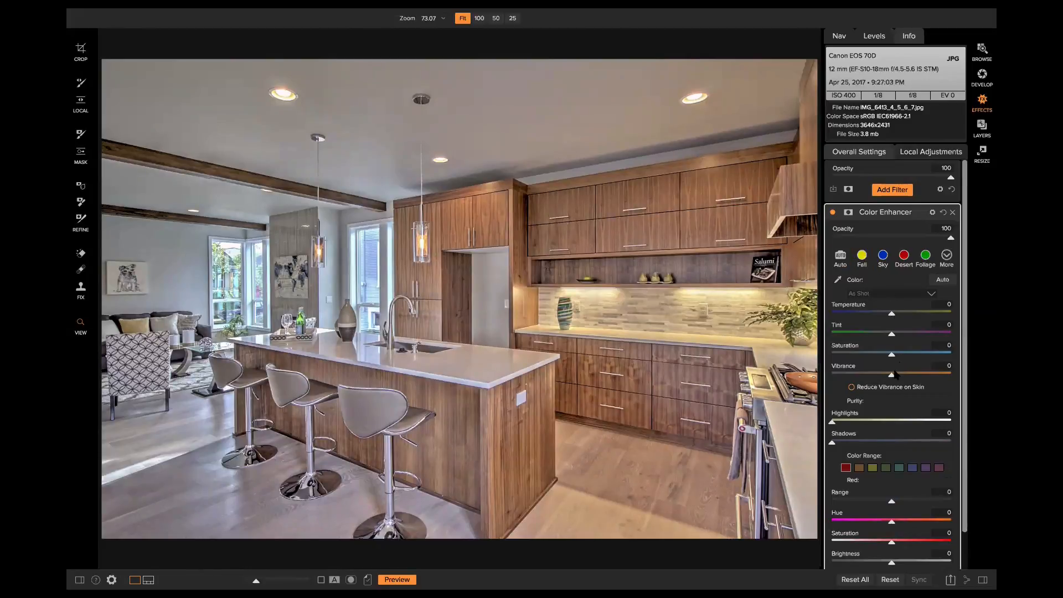
left_click_drag(891, 375, 898, 354)
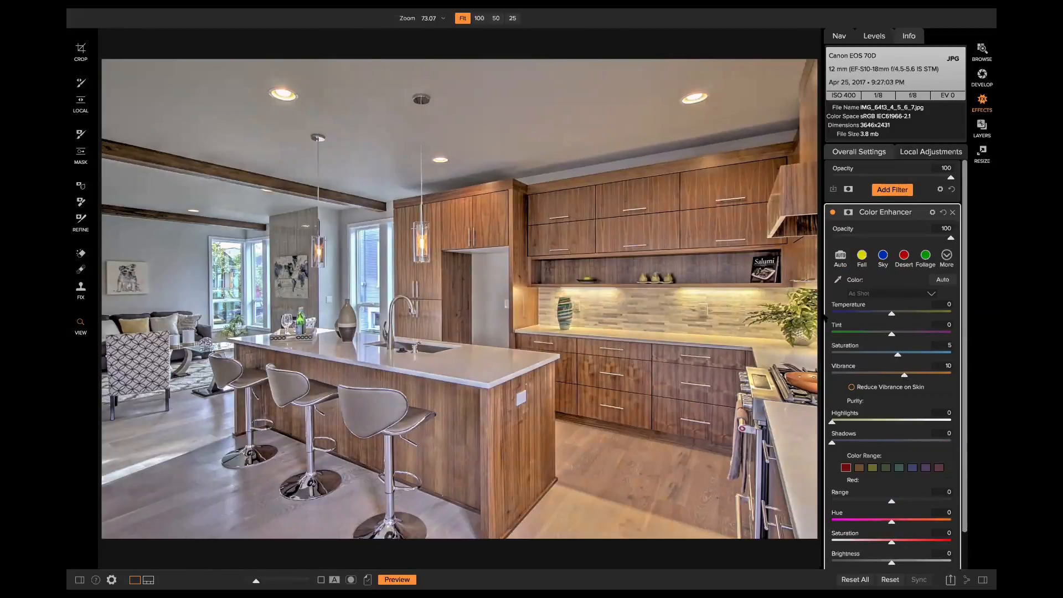
left_click(847, 212)
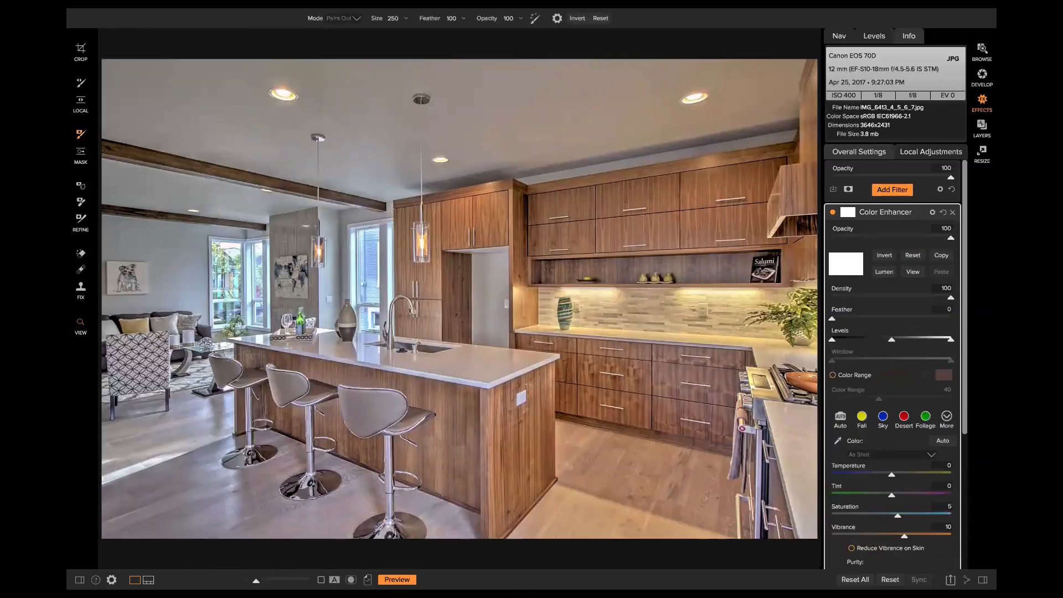
left_click(952, 212)
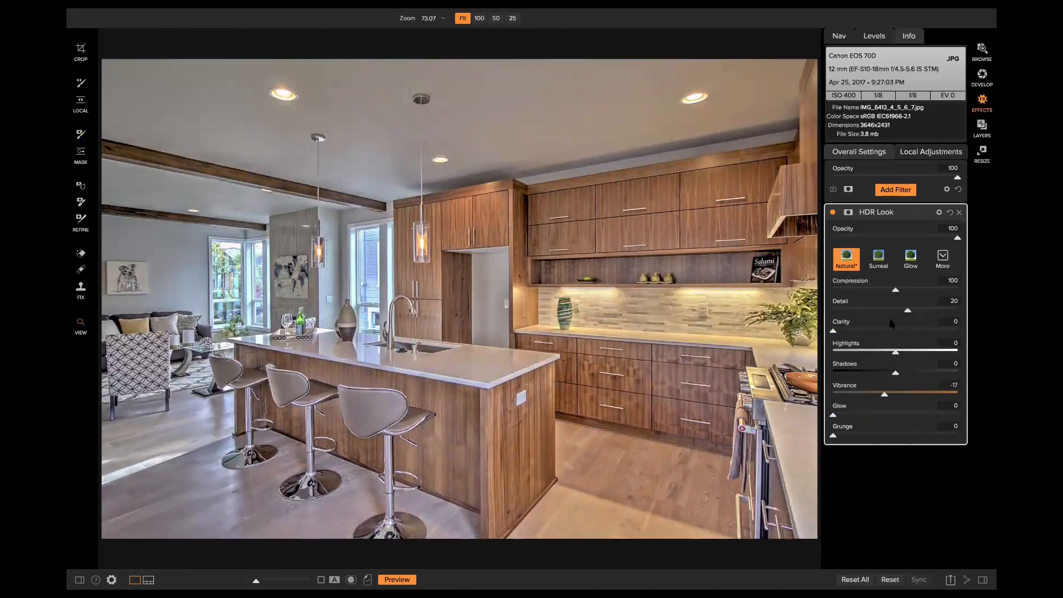
Compare the kitchen photo with and without the HDR Look filter after its Vibrance reduction
left_click(832, 213)
left_click(833, 212)
left_click(833, 212)
left_click(833, 213)
Paint the HDR Look effect out around the nearest bar stool with the masking brush at size 250 and opacity 100
key("b")
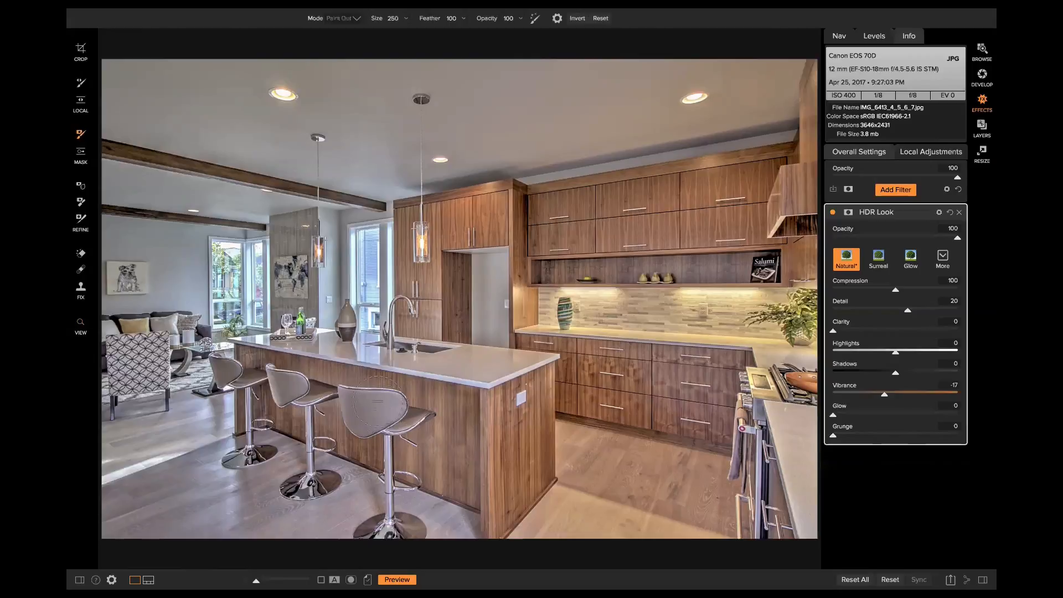
key("space")
left_click_drag(357, 398, 397, 387)
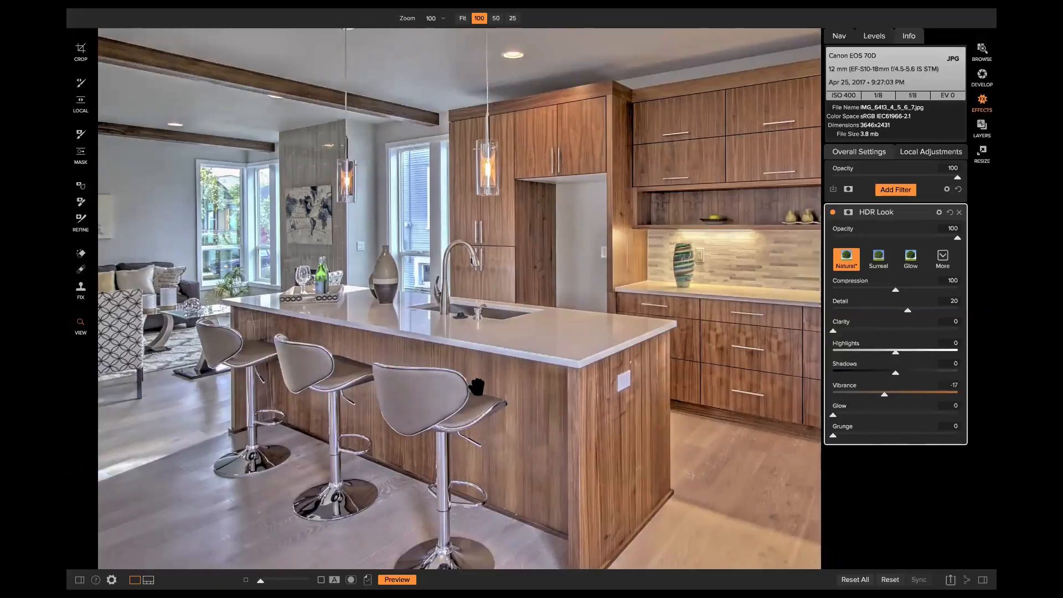
key("b")
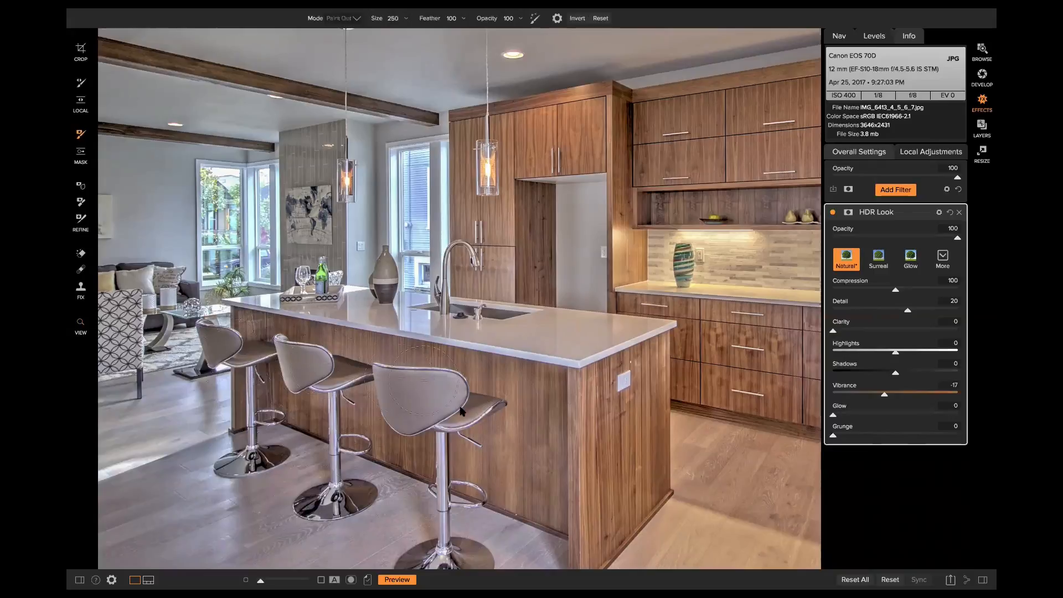
left_click_drag(460, 407, 471, 486)
key("z")
key("super+0")
Toggle the masked HDR Look filter off and on repeatedly to examine its effect on the whole kitchen photo
left_click(833, 212)
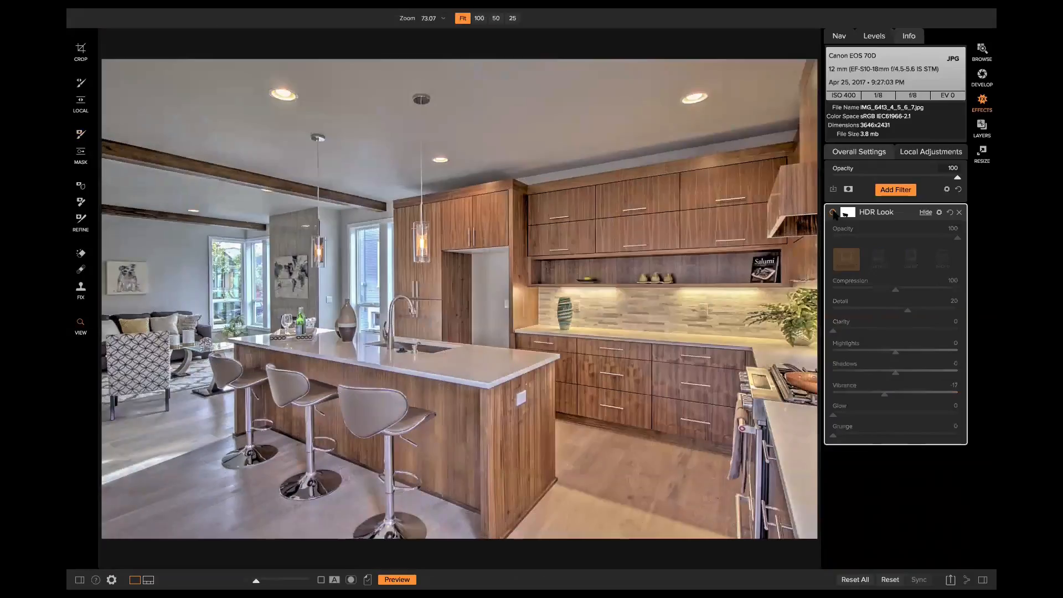
left_click(833, 212)
left_click(834, 213)
left_click(833, 213)
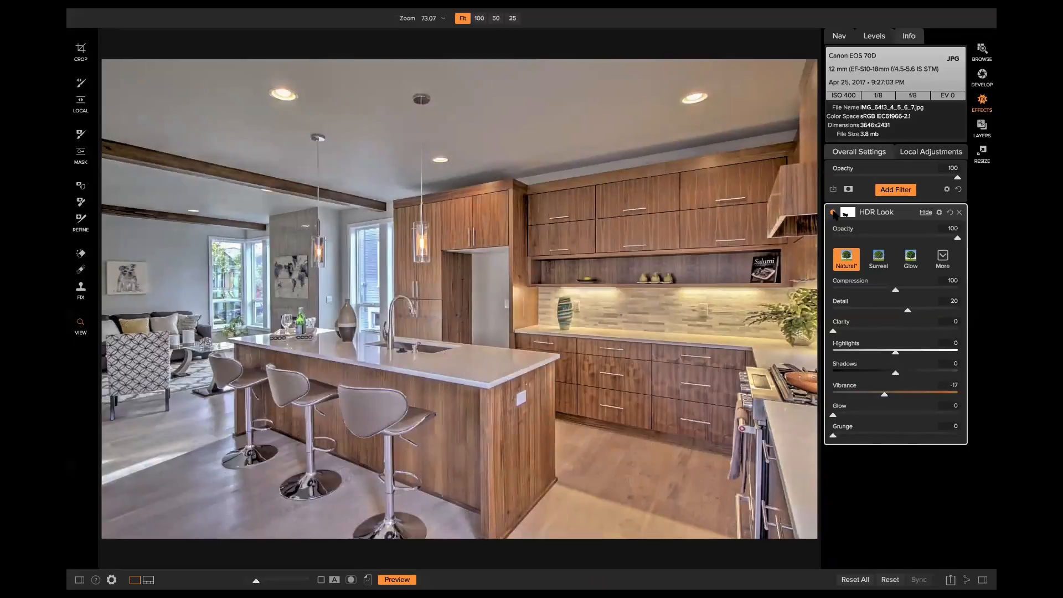
left_click(833, 213)
left_click(833, 212)
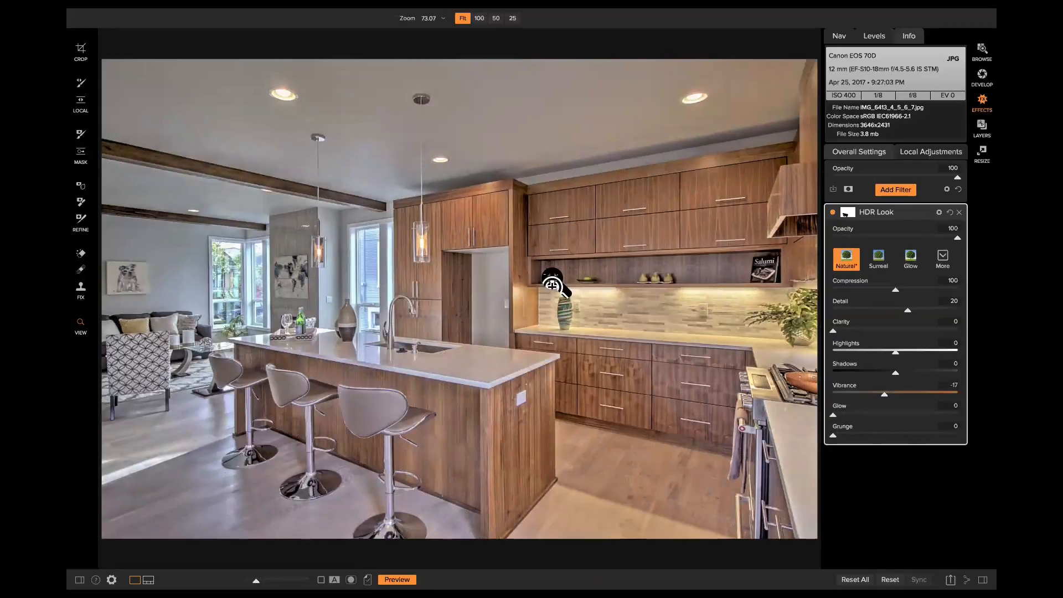
key("b")
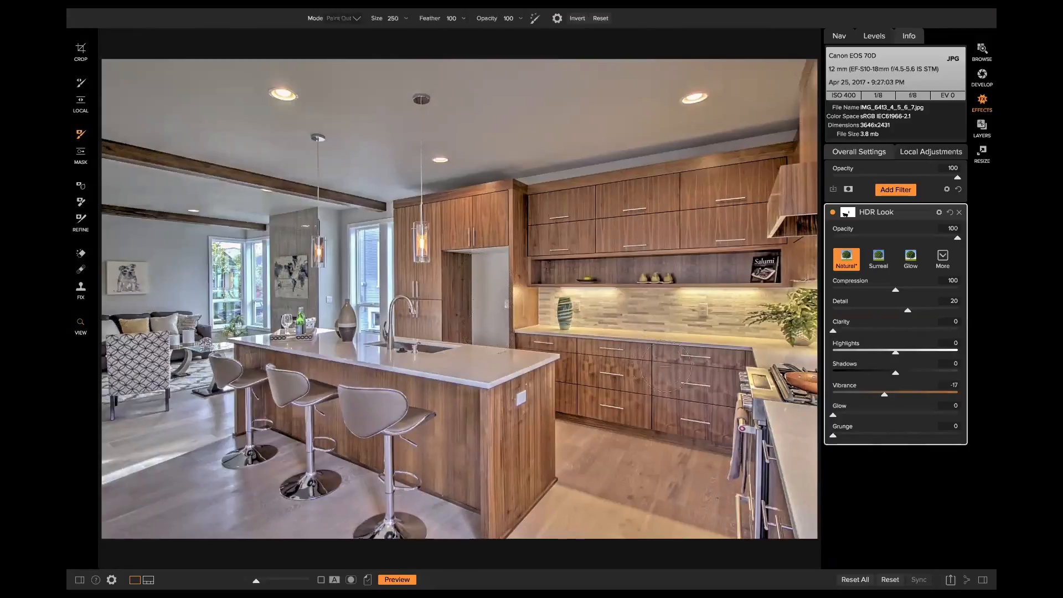
key("bracketleft")
Try Structure at 73 and 40 in the Tone & Color settings, resetting it after each attempt
left_click(981, 77)
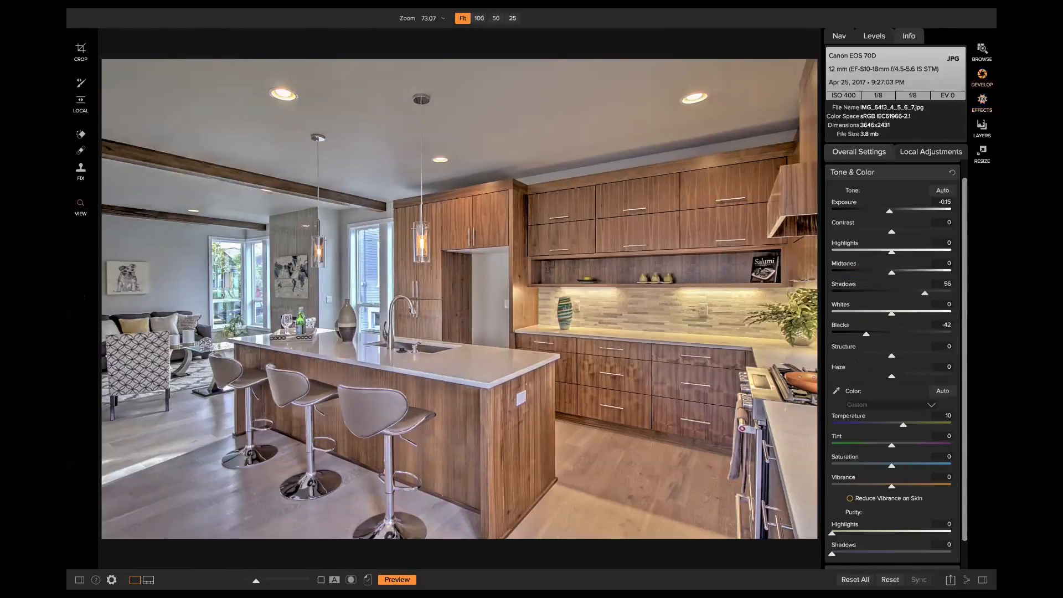
left_click_drag(891, 356, 936, 359)
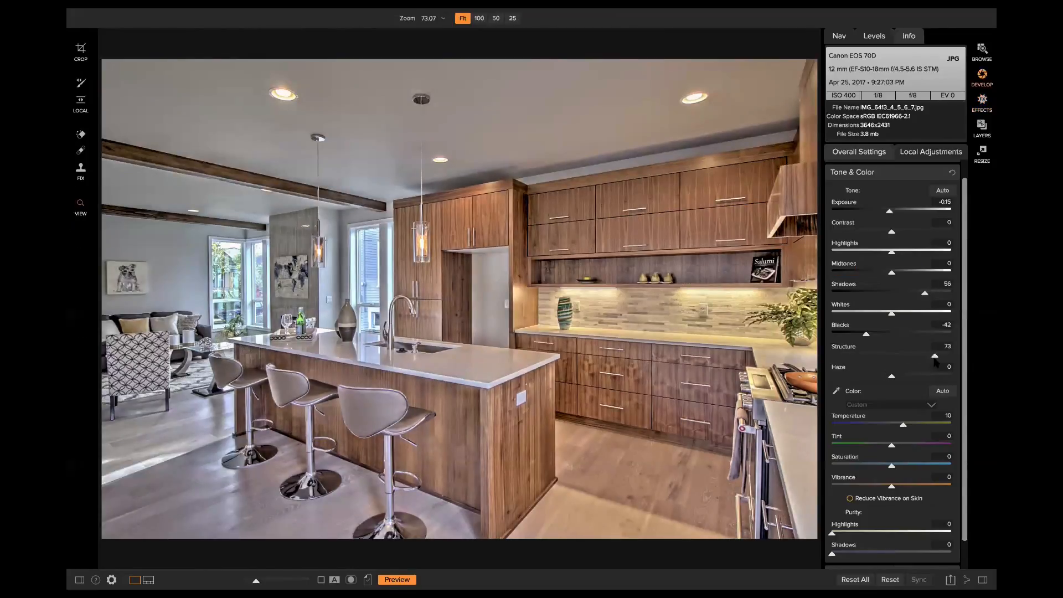
double_click(875, 349)
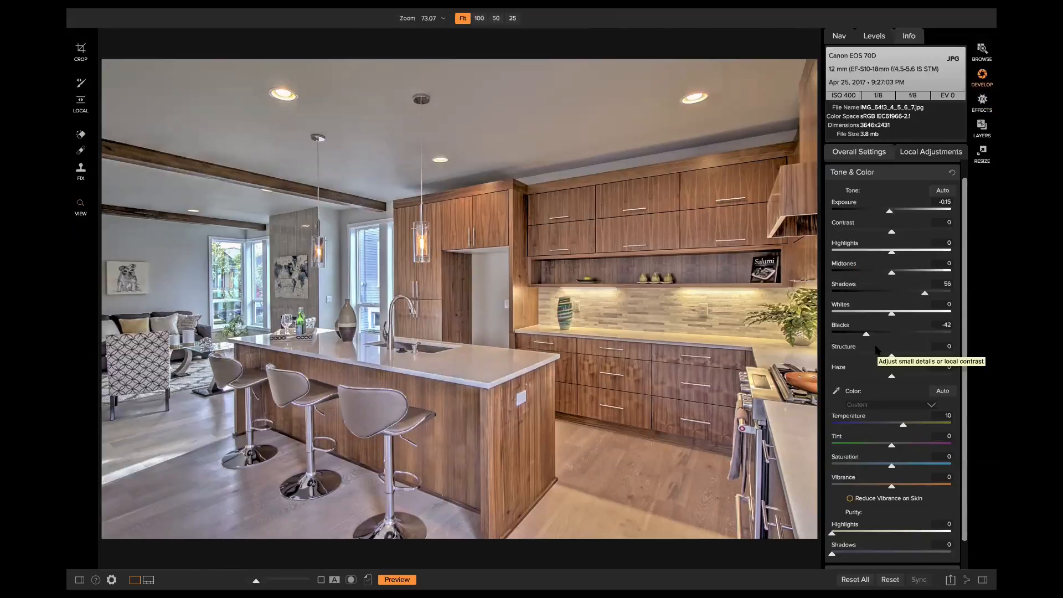
left_click(914, 356)
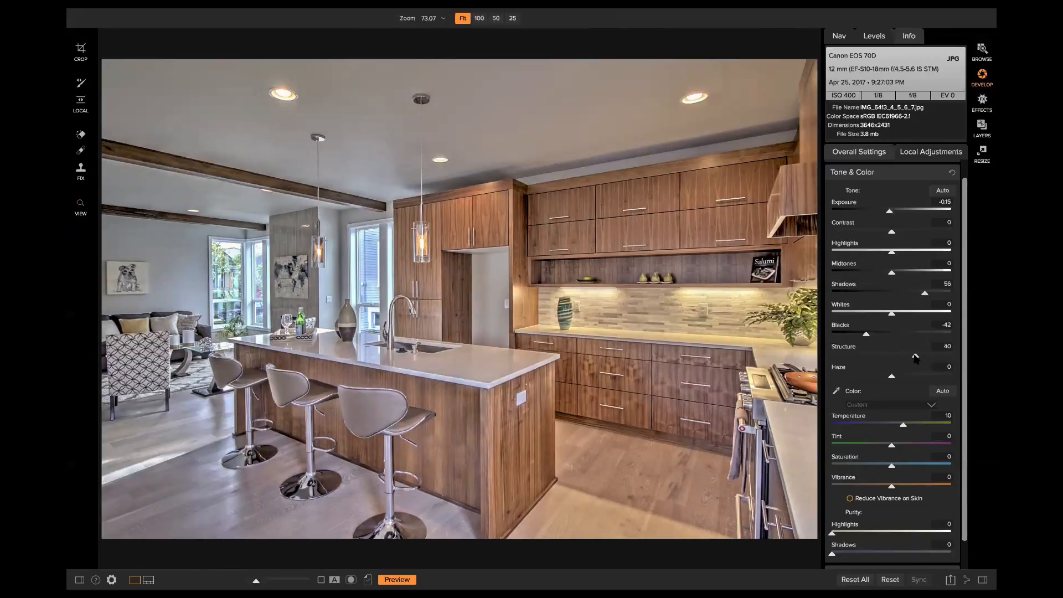
double_click(854, 348)
Return to the Real Estate album and open the house exterior photo IMG_6478_79_80_81_82.jpg for developing
left_click(982, 128)
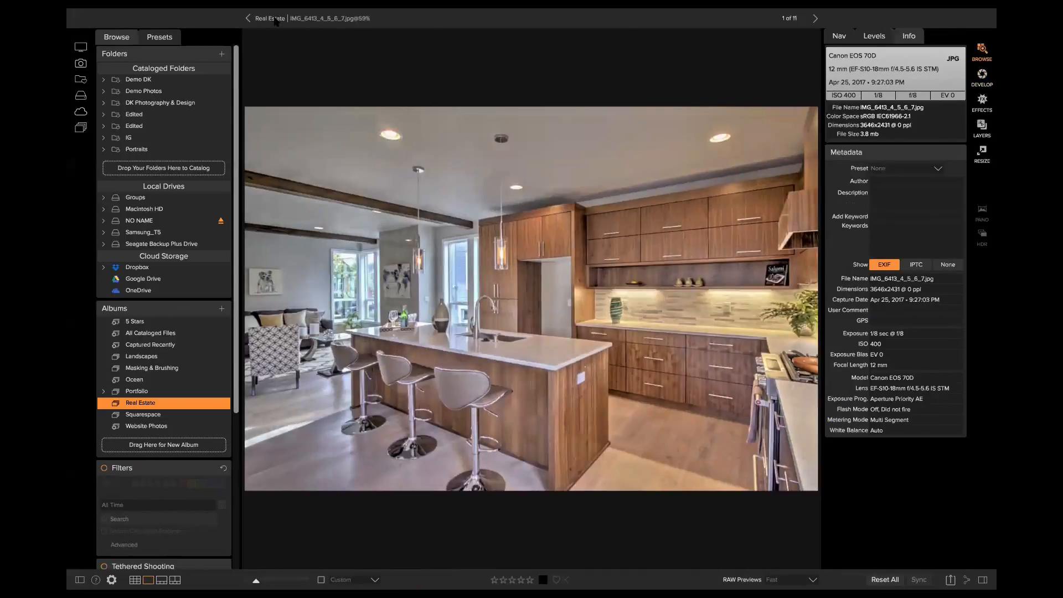
left_click(275, 21)
left_click(484, 134)
double_click(523, 127)
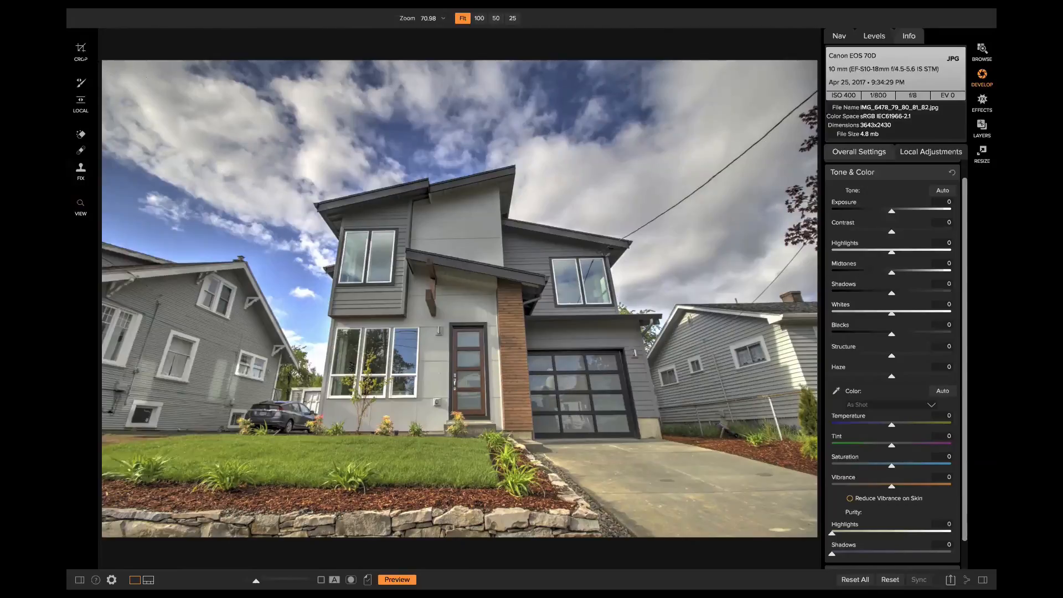
Crop the house exterior photo with the 4x5 (8x10) ratio to about 2604 × 2083 pixels
left_click(81, 49)
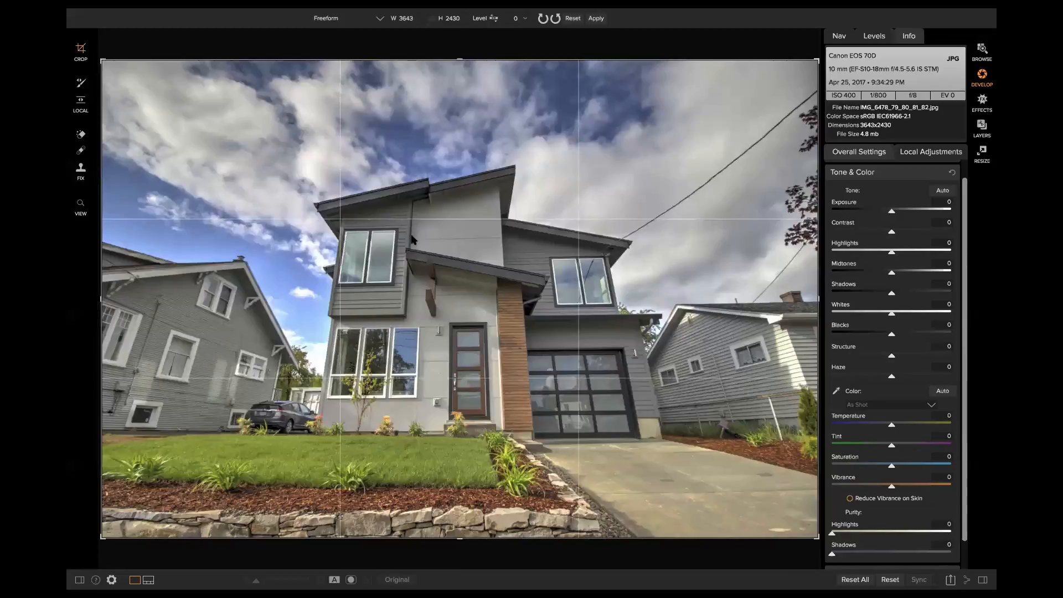
left_click(379, 20)
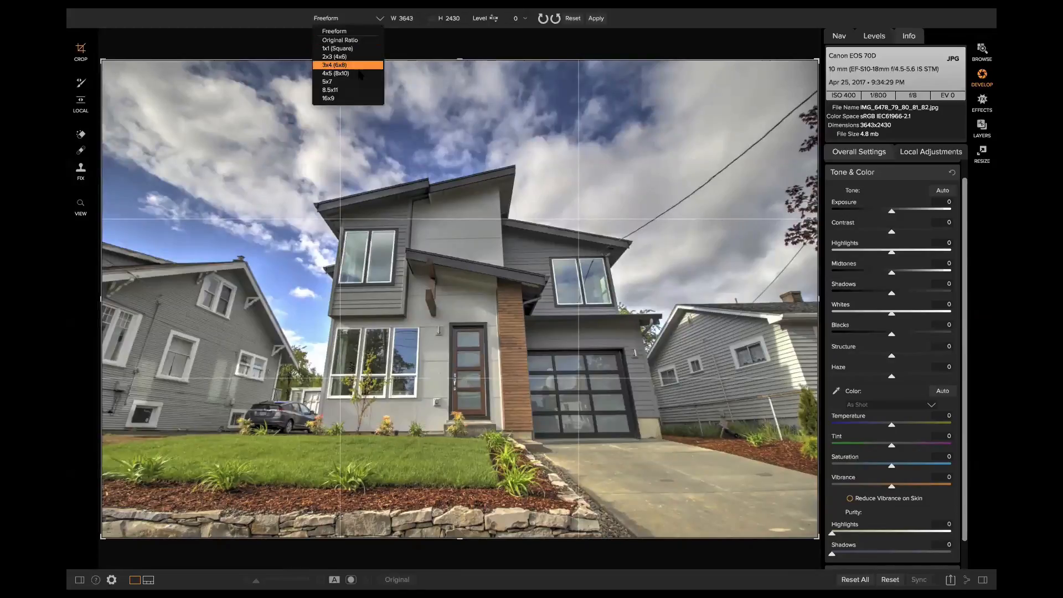
left_click(332, 73)
left_click_drag(163, 61, 204, 83)
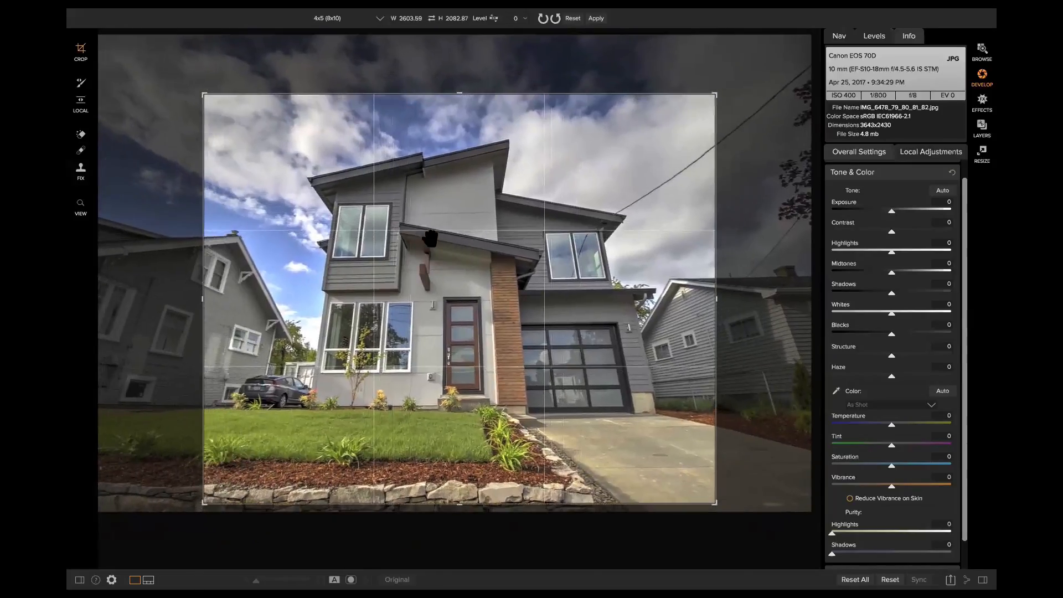
Reposition the photo within the 4x5 crop frame so the modern house sits roughly centered
left_click_drag(430, 238, 386, 214)
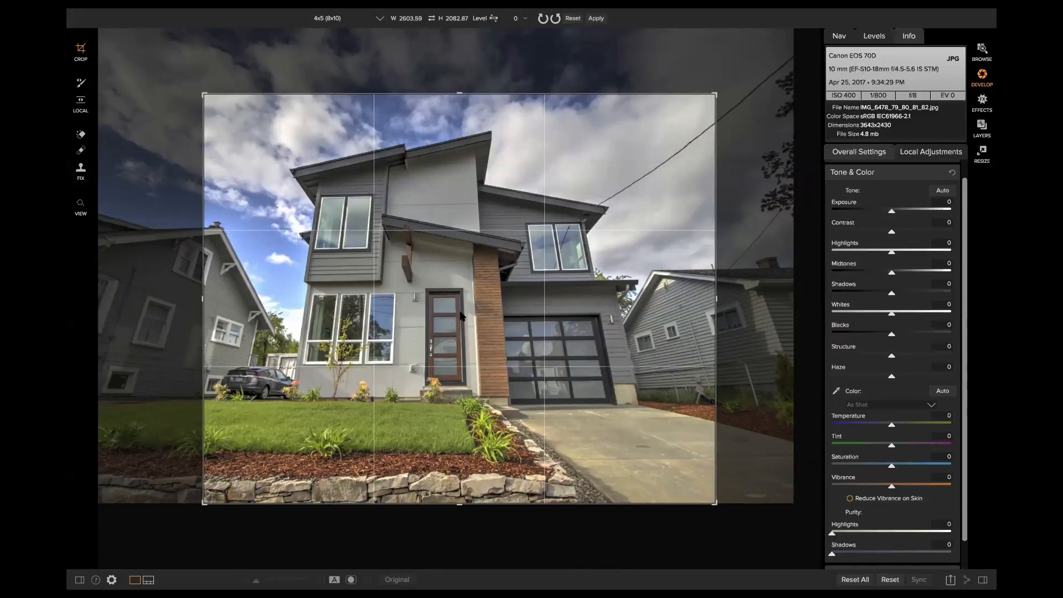
left_click_drag(581, 321, 546, 320)
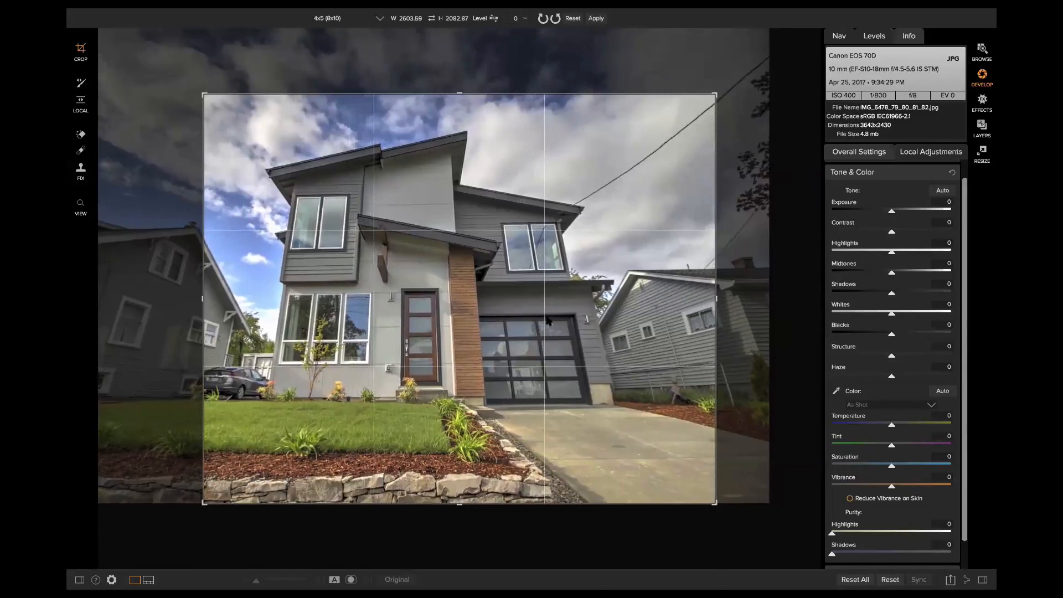
left_click_drag(495, 320, 512, 319)
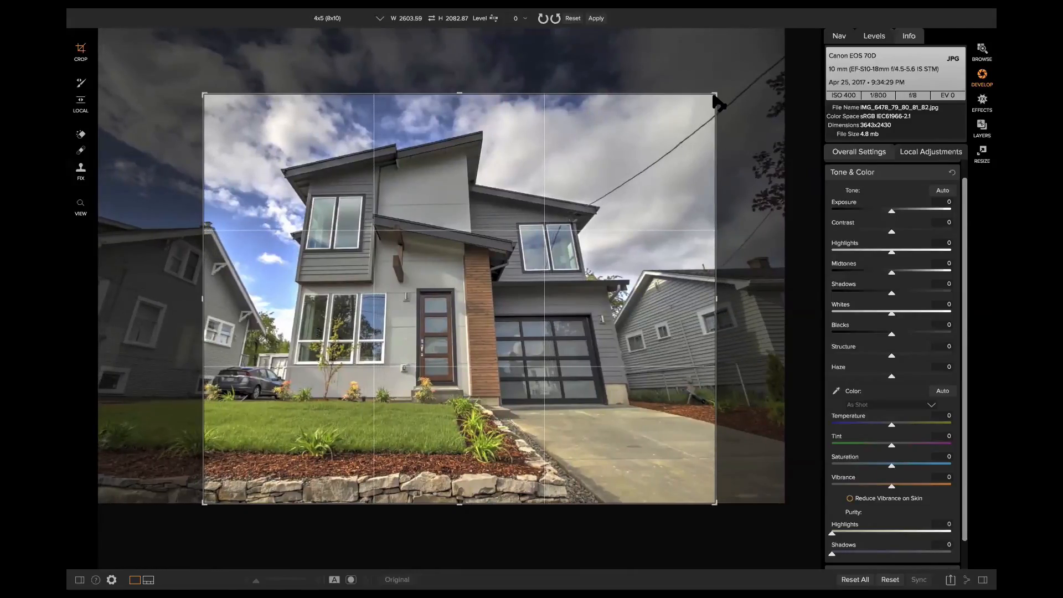
Tighten the crop to about 2468 × 1975 pixels and shift the photo vertically within the frame, keeping part of the stone wall
left_click_drag(714, 96, 703, 102)
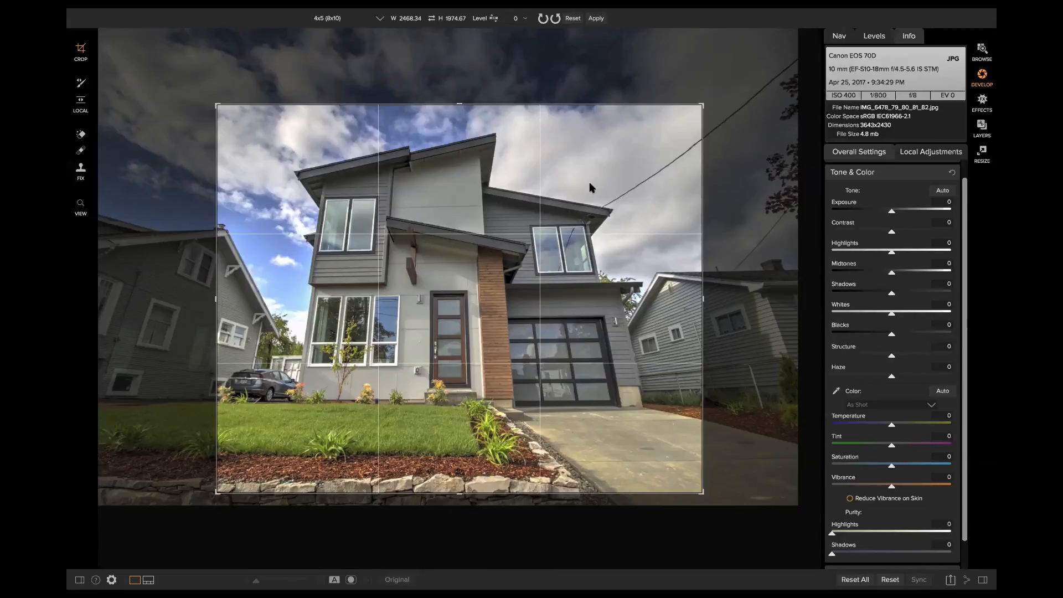
left_click_drag(509, 299, 500, 331)
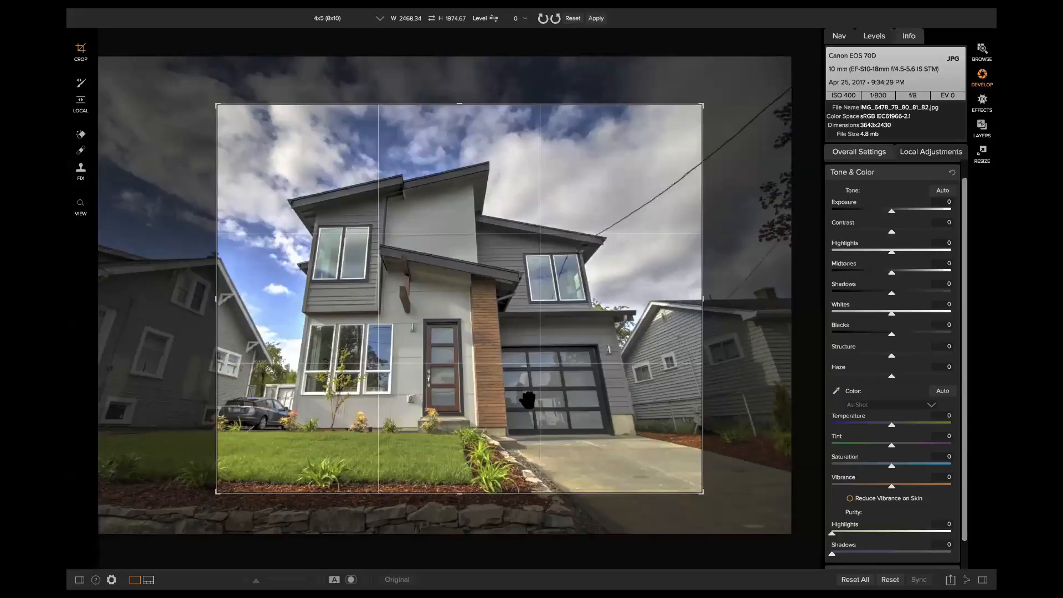
left_click_drag(525, 396, 520, 369)
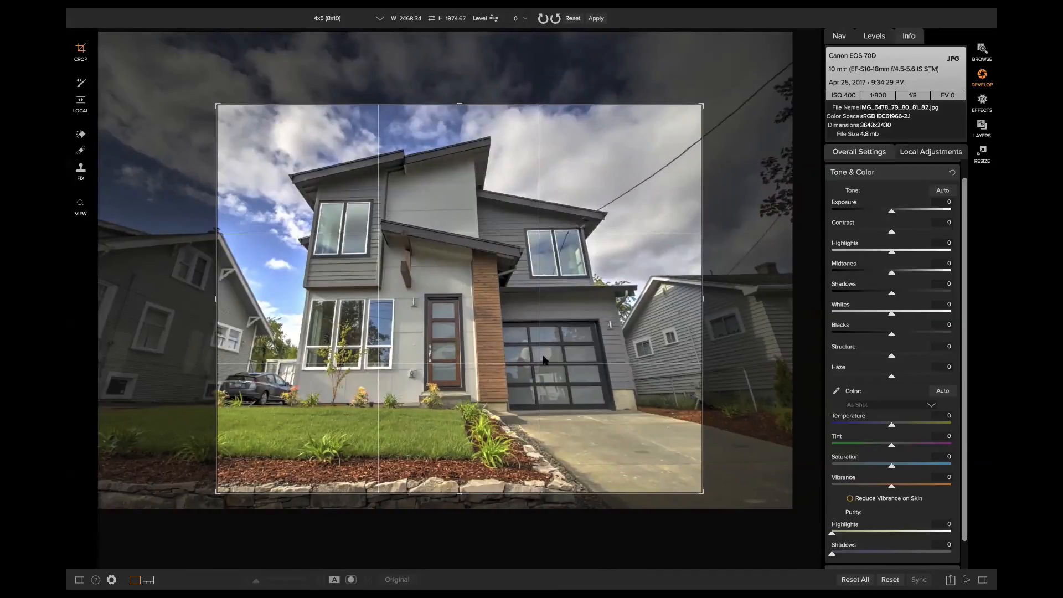
Reposition the house photo vertically within the 4x5 crop frame, keeping the edge of the stone wall, and apply the crop
key("z")
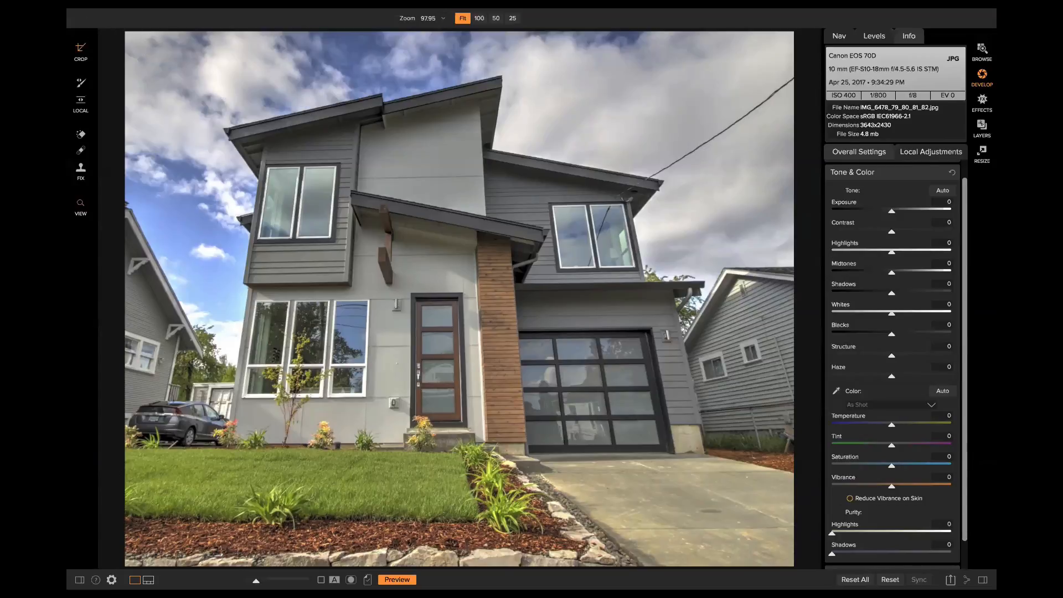
key("c")
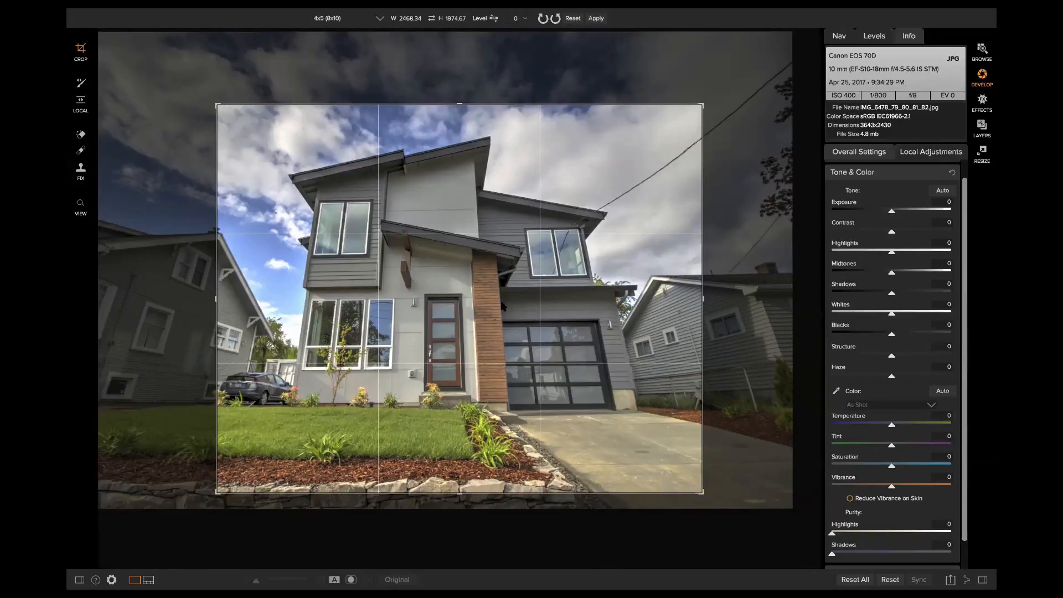
left_click_drag(479, 188, 485, 319)
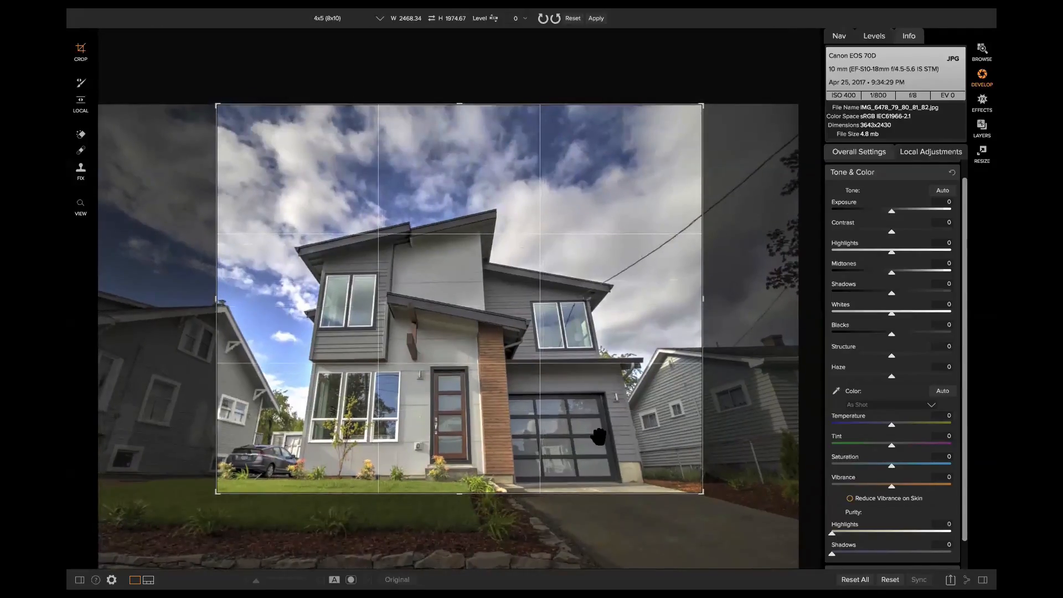
left_click_drag(596, 438, 607, 390)
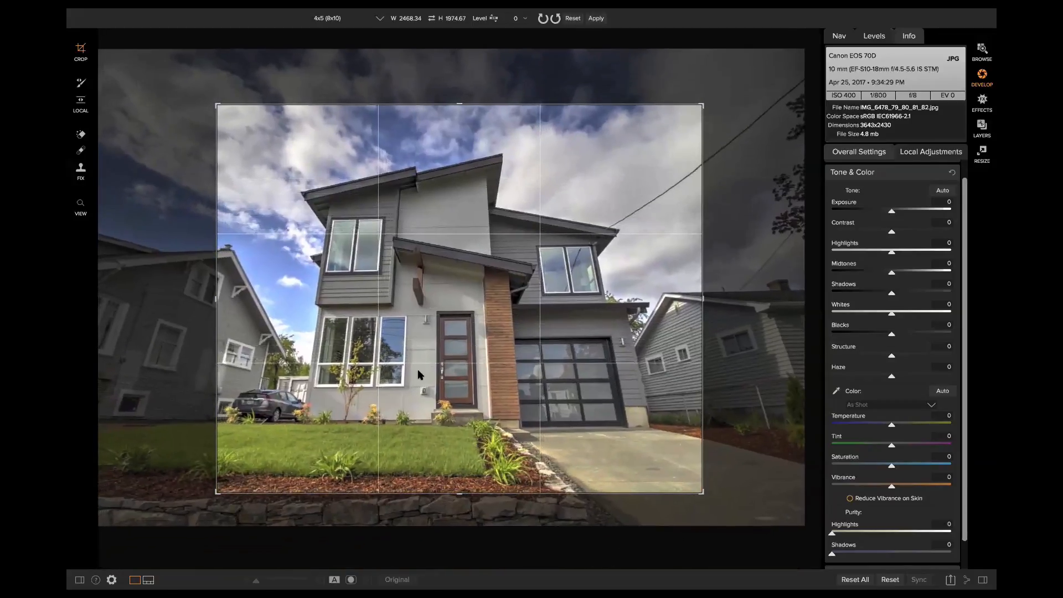
mouse_move(545, 371)
left_mouse_down()
mouse_move(532, 371)
mouse_move(550, 374)
mouse_move(553, 353)
mouse_move(551, 364)
left_mouse_up()
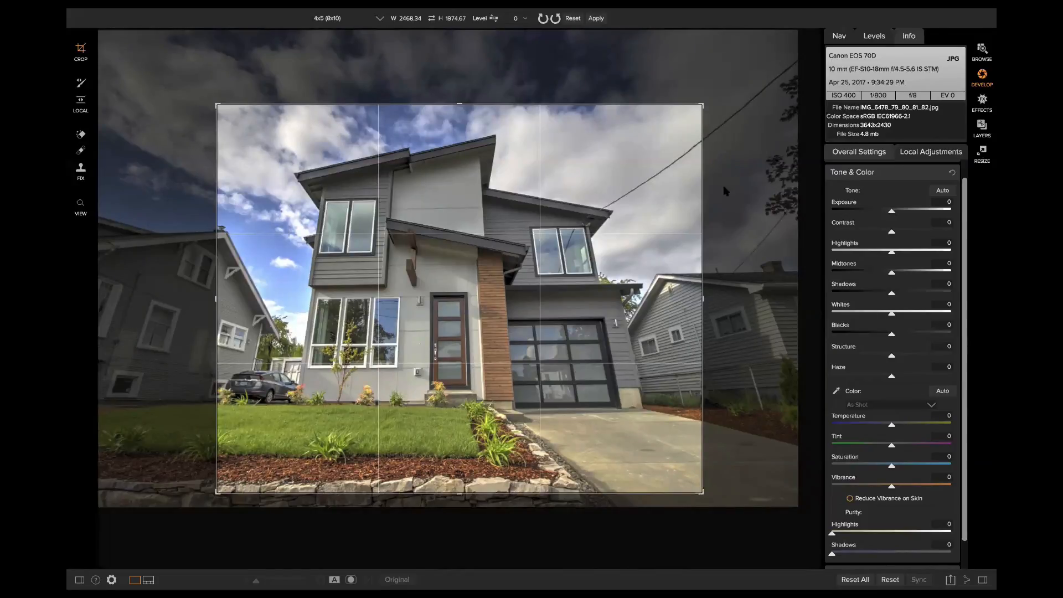
key("Return")
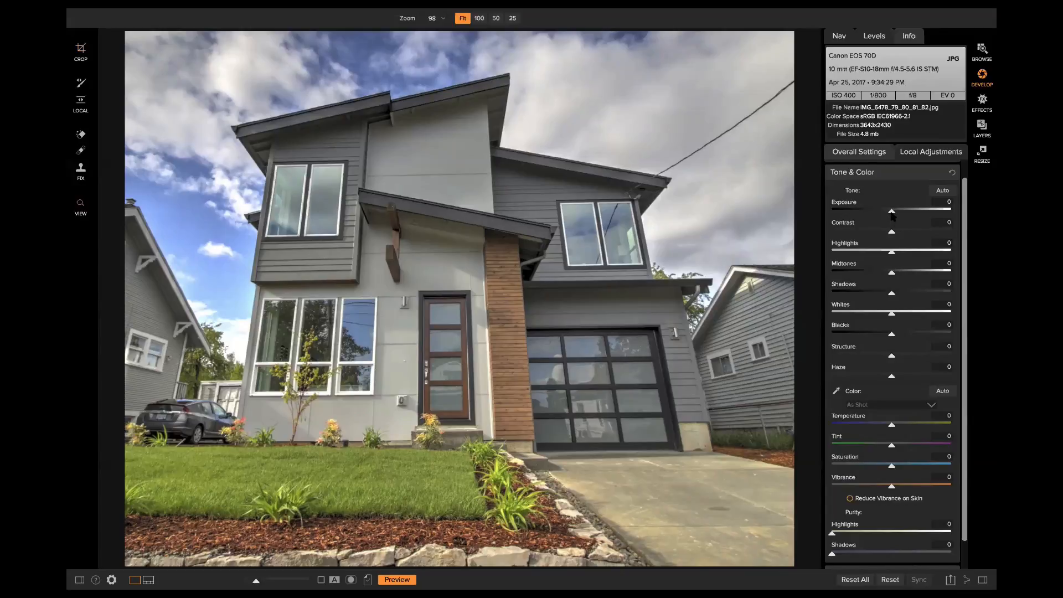
Check the house photo for clipped highlights and shadows, and lower the overall Exposure to -0.25
key("j")
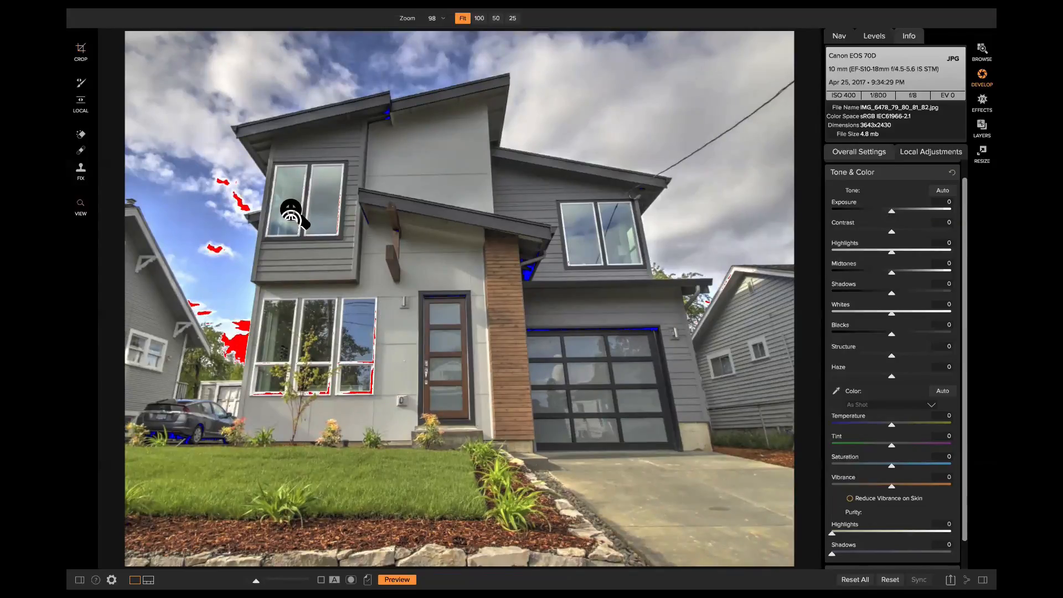
left_click(230, 328)
left_click(220, 311)
left_click_drag(891, 212, 888, 213)
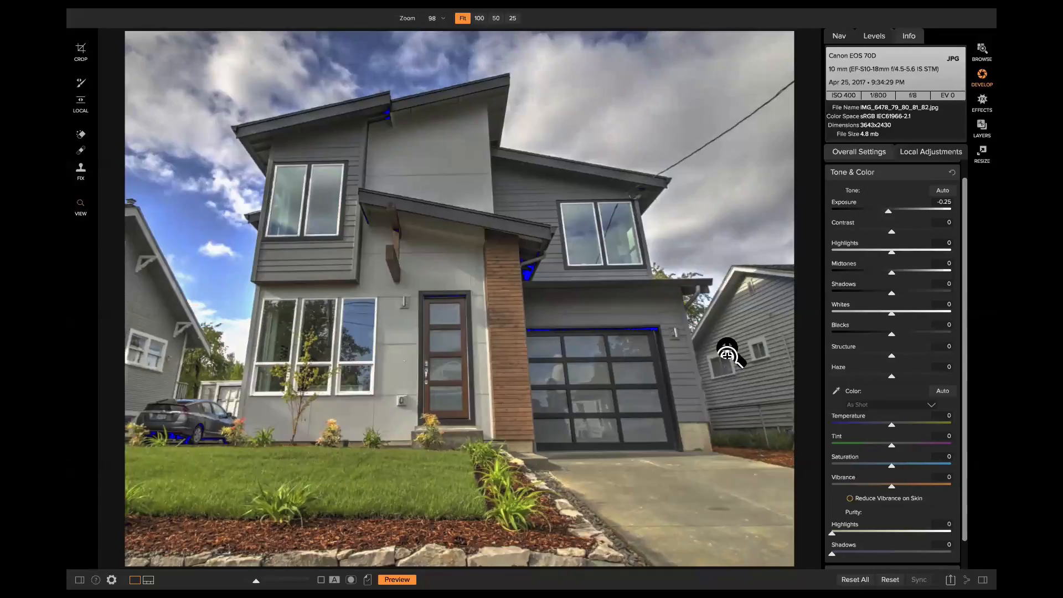
Set the photo's overall Shadows to 34 and Blacks to -20
left_click_drag(891, 294, 911, 295)
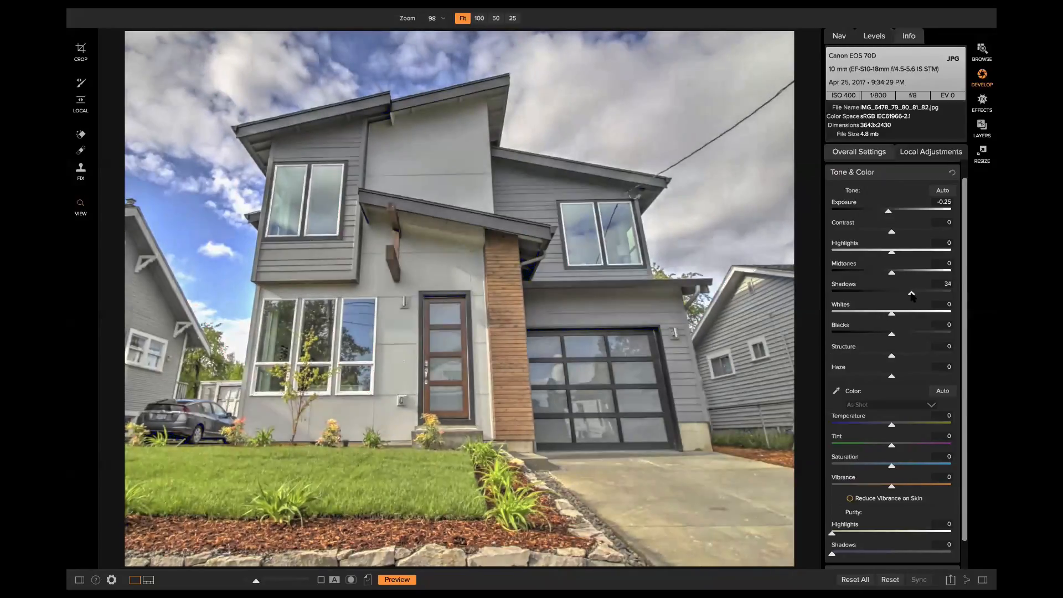
left_click(442, 275)
left_click(432, 238)
left_click_drag(892, 338, 866, 338)
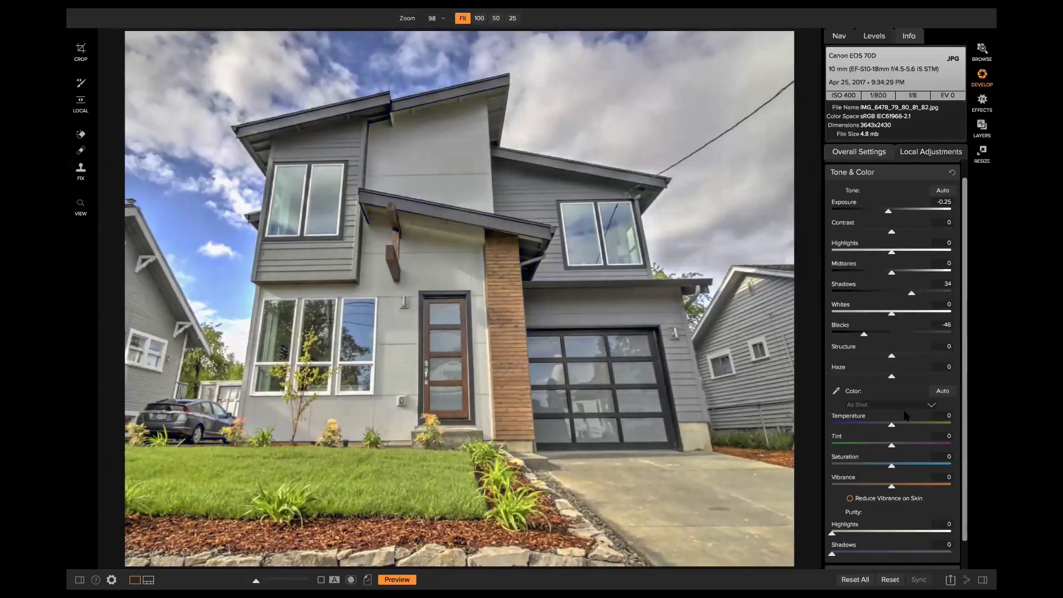
double_click(842, 327)
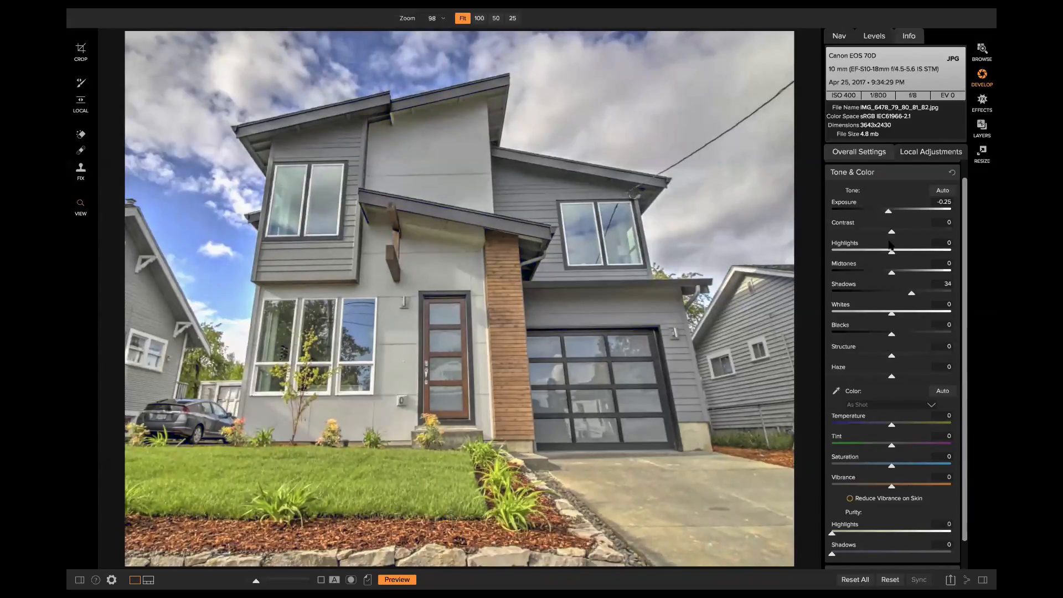
left_click_drag(892, 334, 879, 336)
Set Midtones to -44 and Exposure to 0, and compare the edit with the original photo
left_click_drag(891, 274, 852, 274)
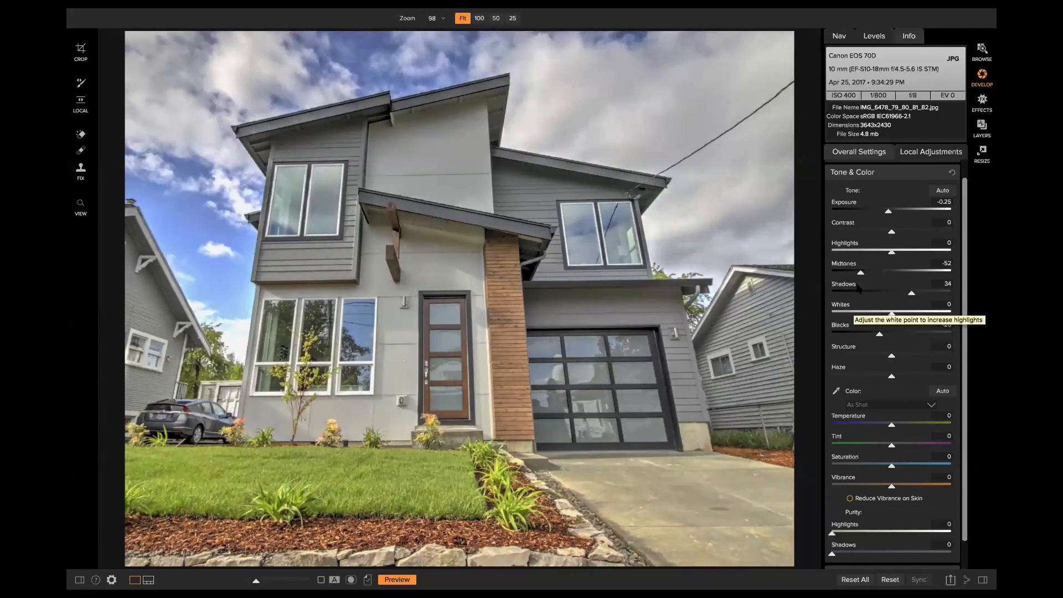
mouse_move(861, 273)
left_mouse_down()
mouse_move(884, 277)
mouse_move(867, 276)
left_mouse_up()
scroll(888, 260, "up", 2)
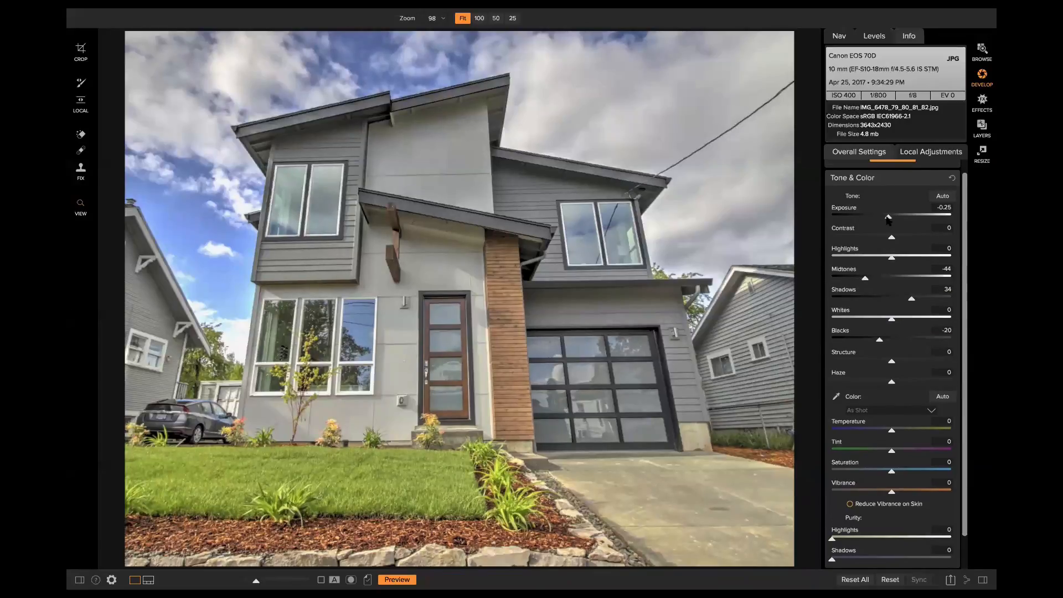
left_click_drag(888, 217, 891, 219)
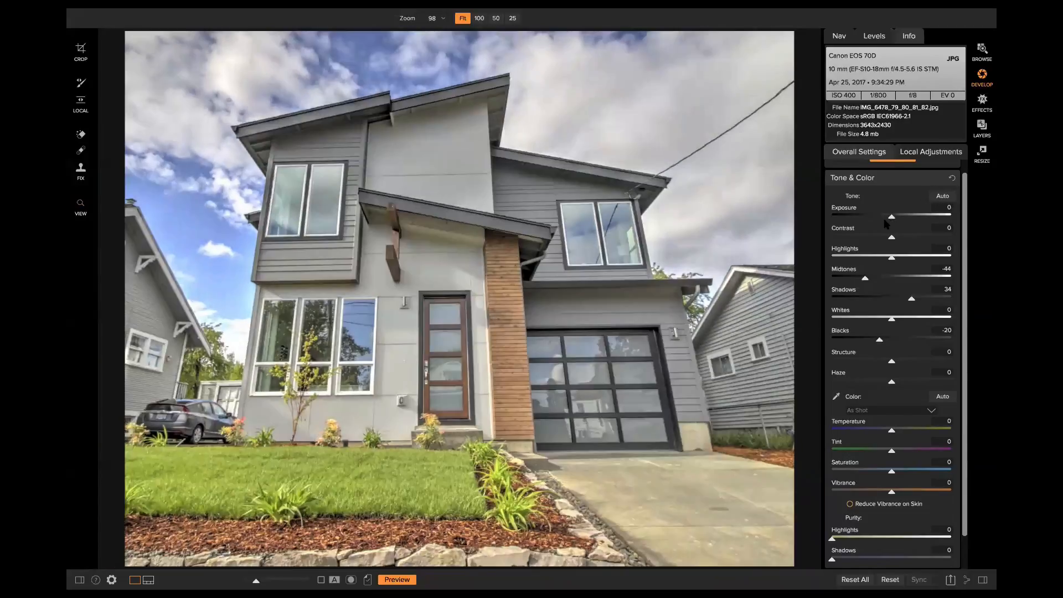
key("p")
key("p")
Cool the house photo by setting the color Temperature to -18
left_click_drag(888, 432, 876, 435)
left_click_drag(892, 433, 883, 433)
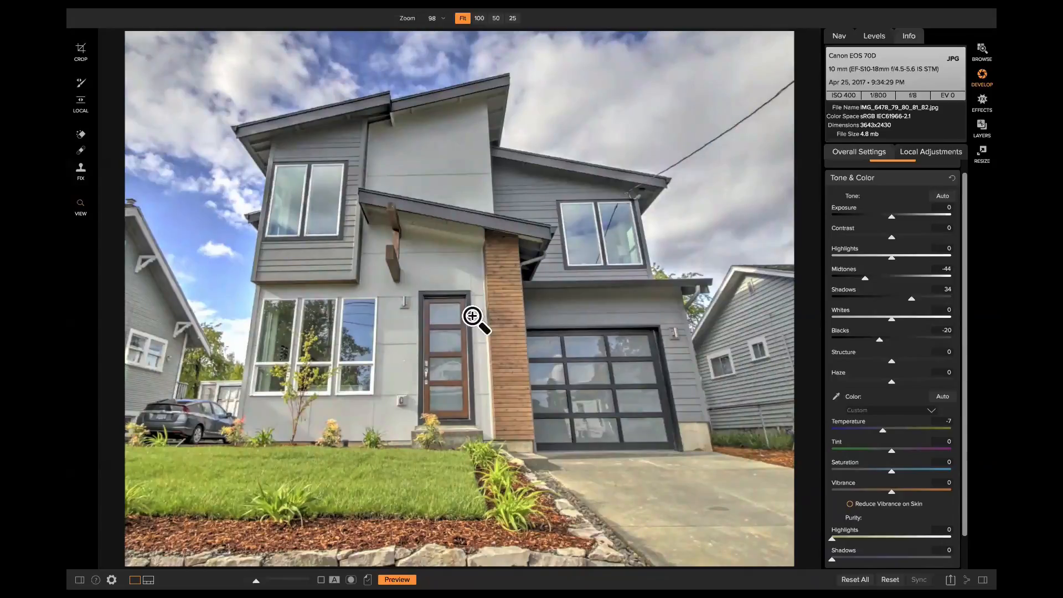
left_click(440, 310)
left_click(433, 315)
left_click_drag(883, 434, 869, 433)
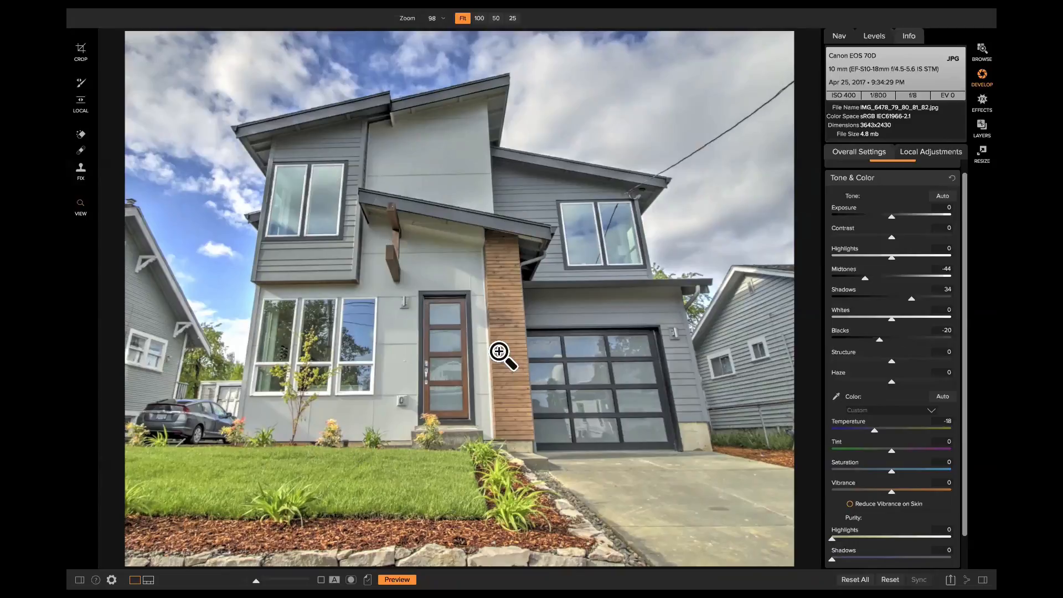
Mask a Darken local adjustment with a Linear Bottom gradient so it covers the lawn and driveway
left_click(930, 152)
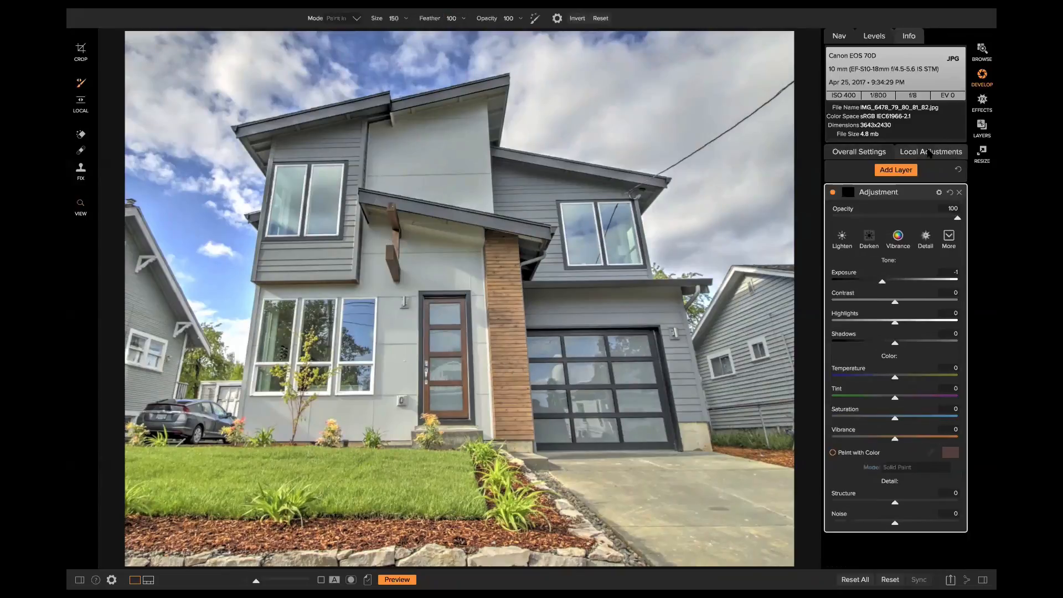
left_click(869, 236)
left_click(868, 239)
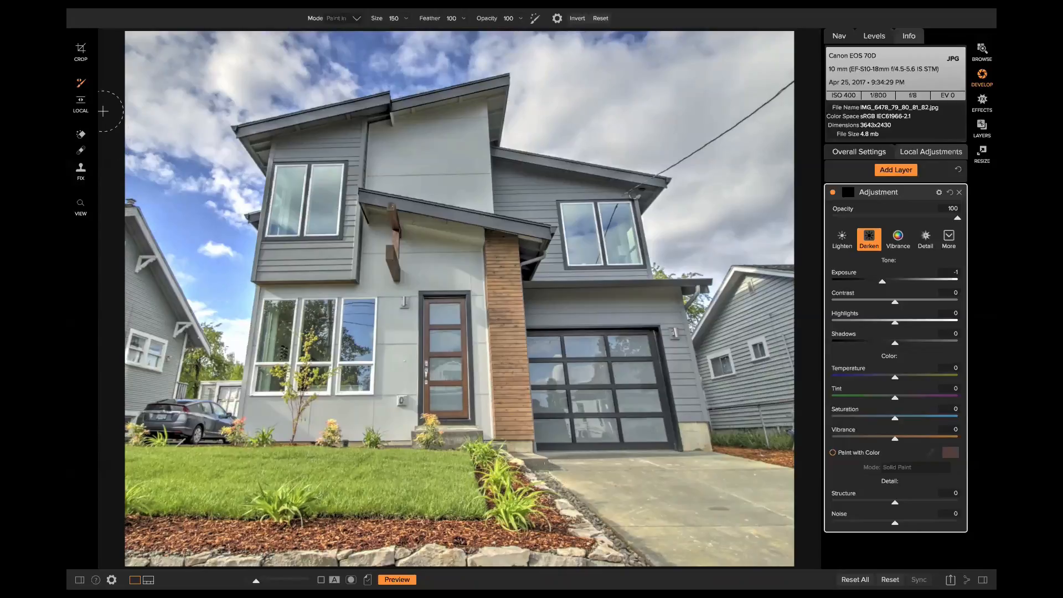
left_click(81, 99)
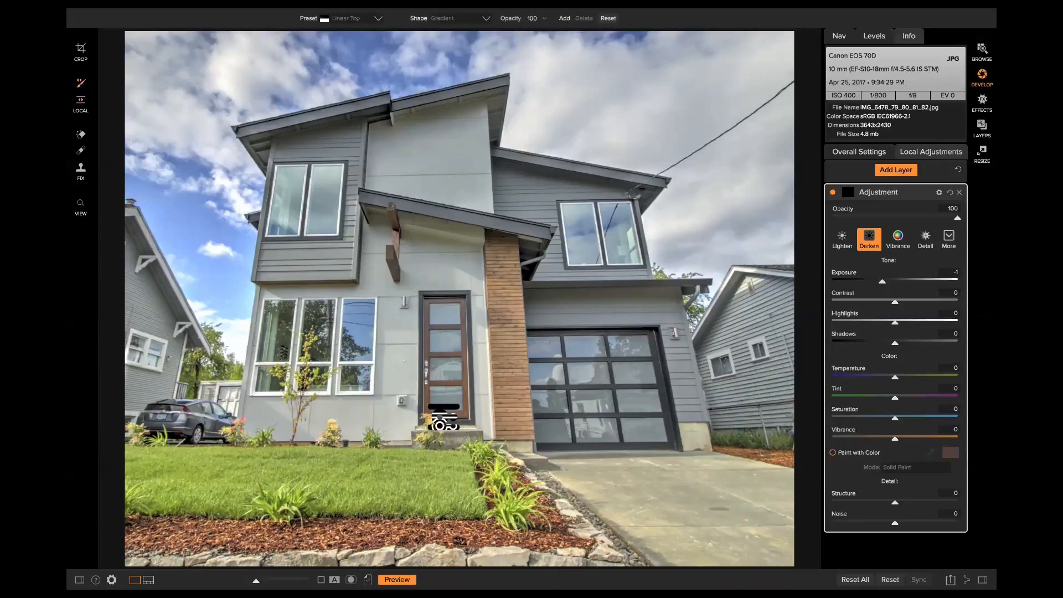
left_click(430, 443)
left_click_drag(461, 449, 281, 448)
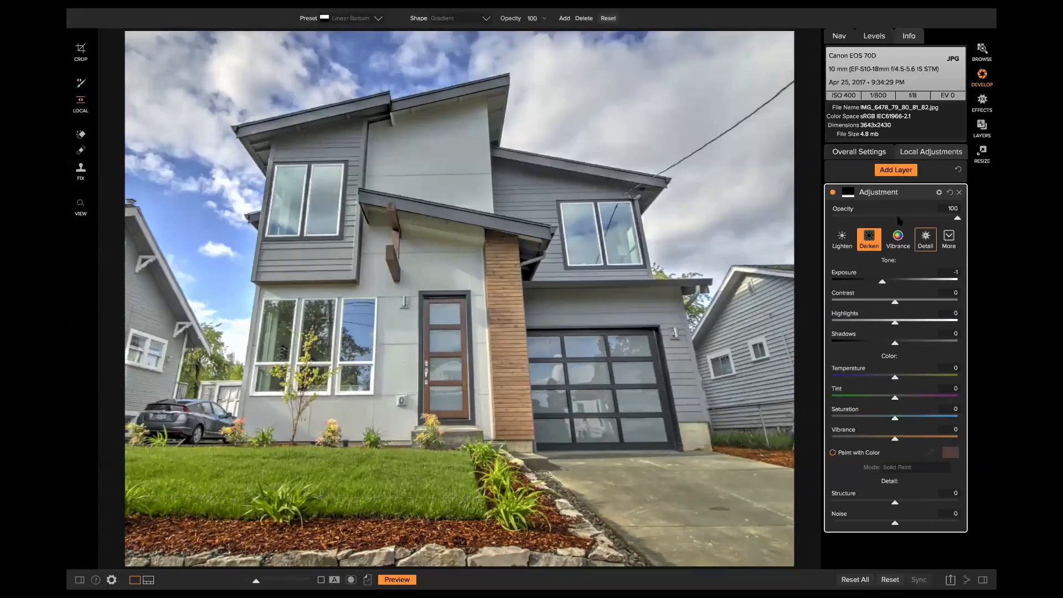
Narrow the darkening gradient's transition and lower its center onto the lawn, comparing the photo with and without the adjustment
left_click(833, 192)
left_click(832, 192)
left_click(832, 192)
left_click(833, 192)
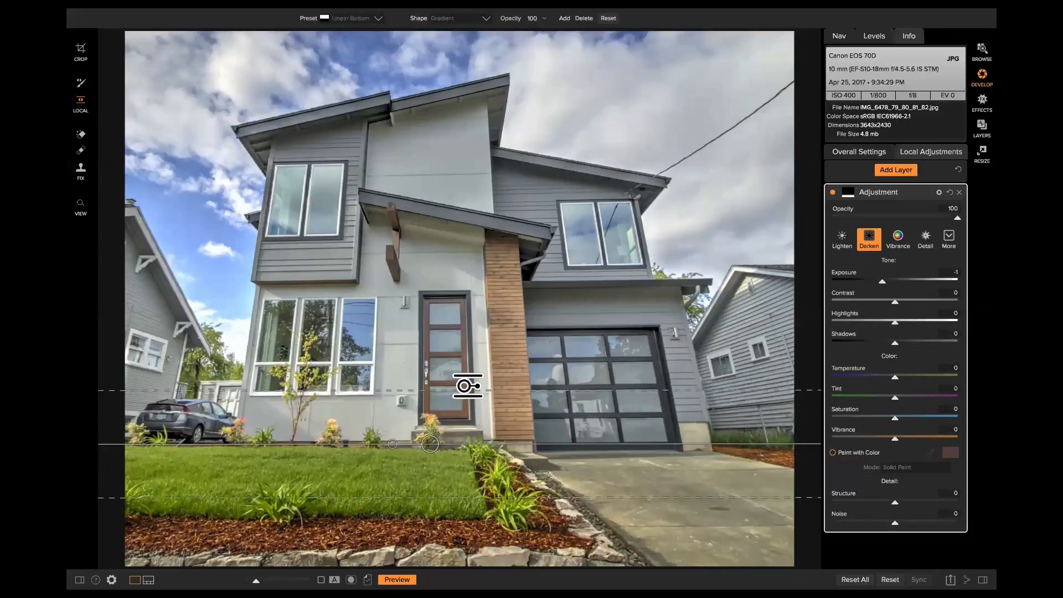
left_click_drag(465, 390, 464, 408)
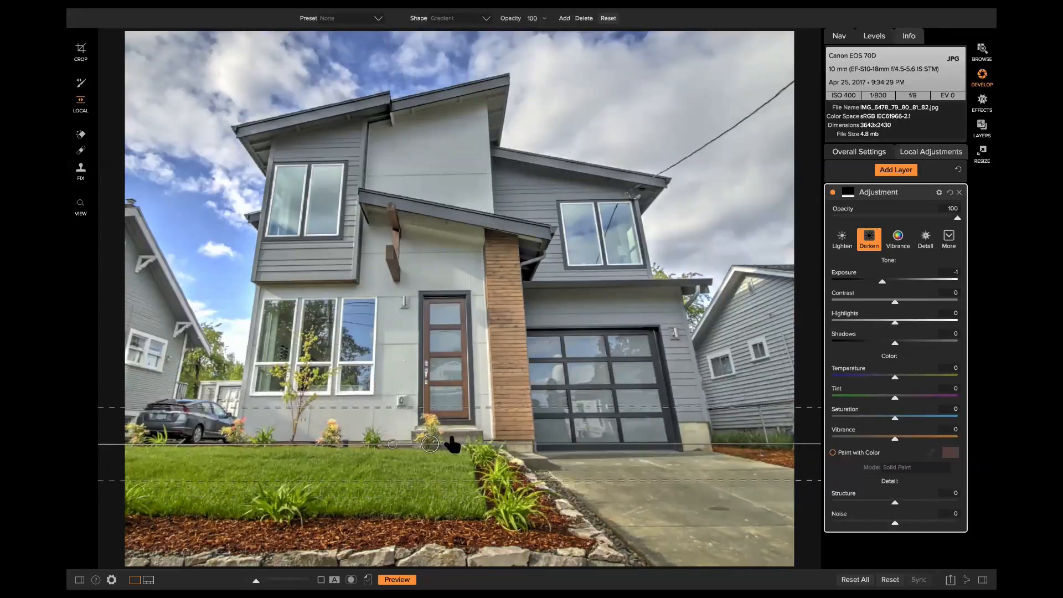
left_click_drag(430, 443, 445, 470)
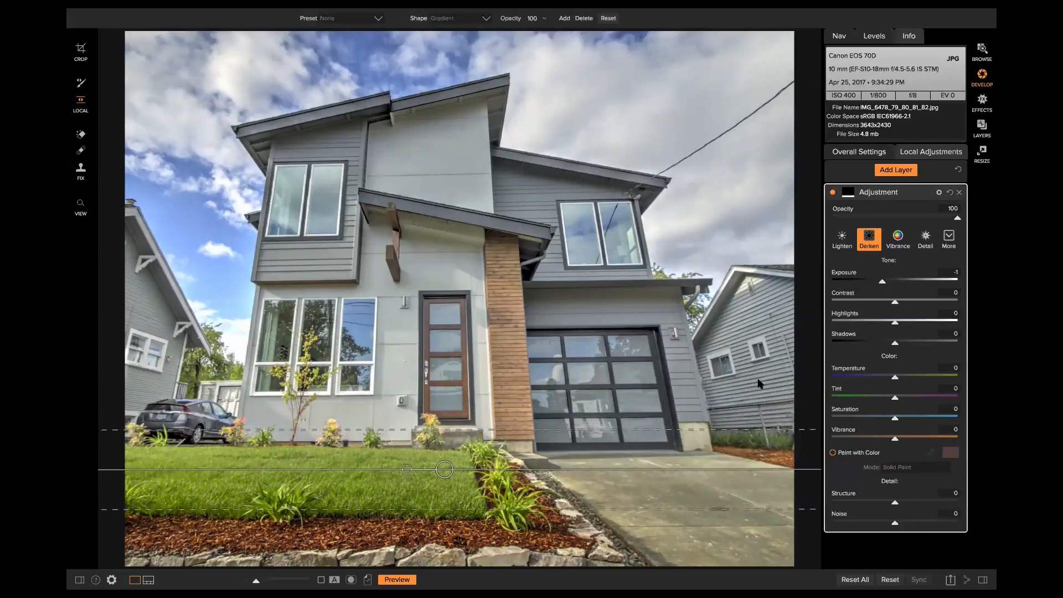
left_click(832, 192)
left_click(833, 192)
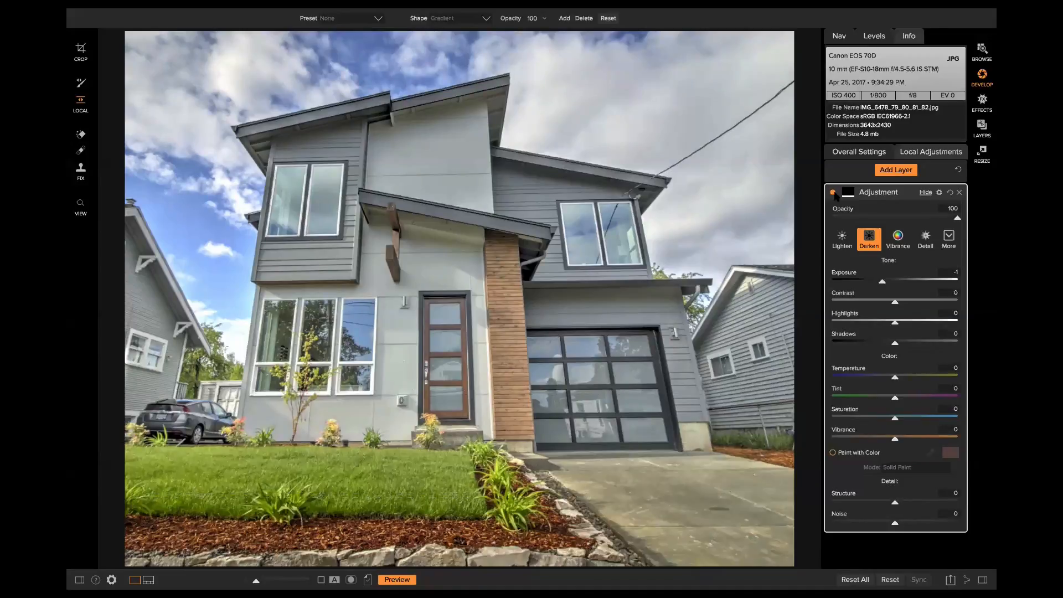
left_click(832, 193)
left_click(832, 192)
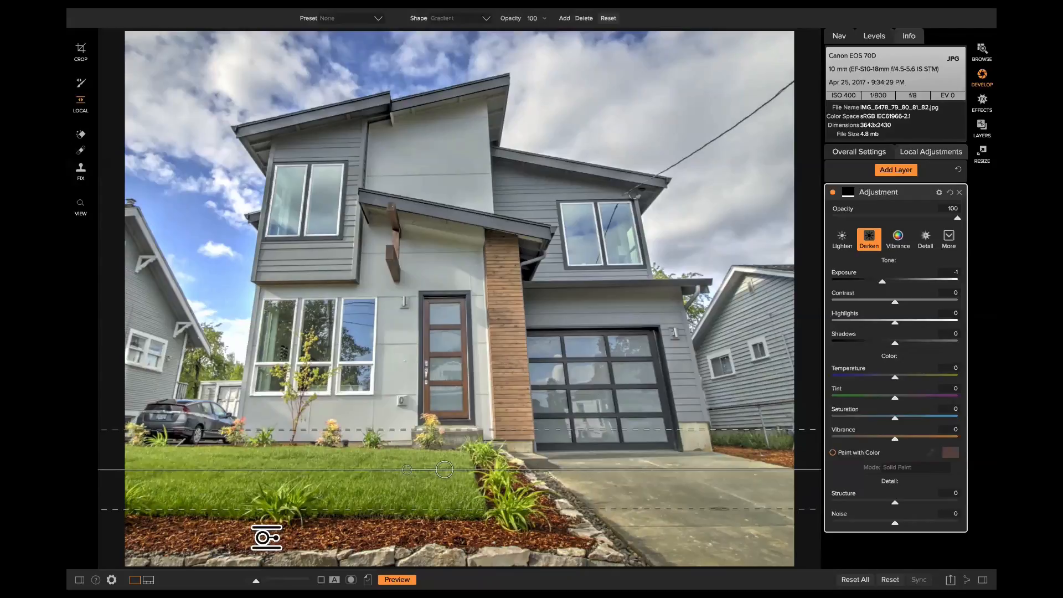
Shift the photo slightly up and sideways within the crop frame, and compare the darkening layer on and off
key("c")
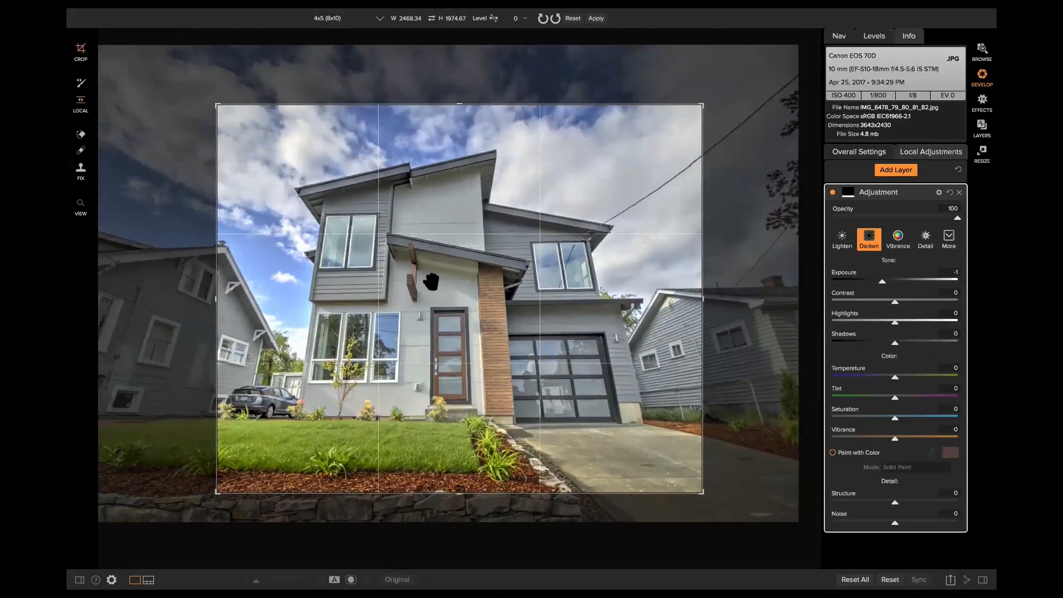
left_click_drag(430, 286, 431, 274)
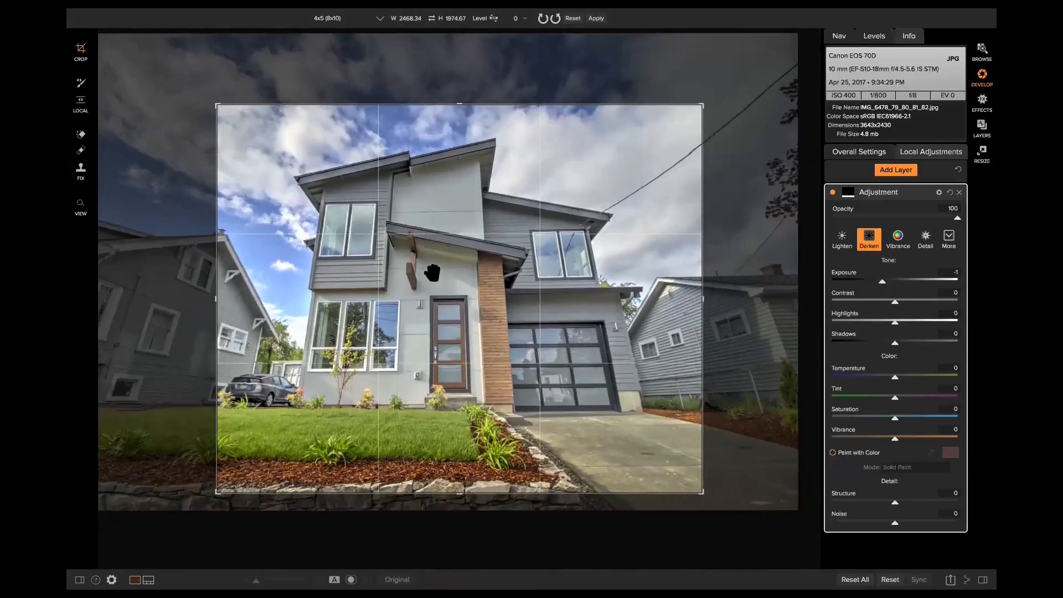
left_click_drag(517, 296, 512, 296)
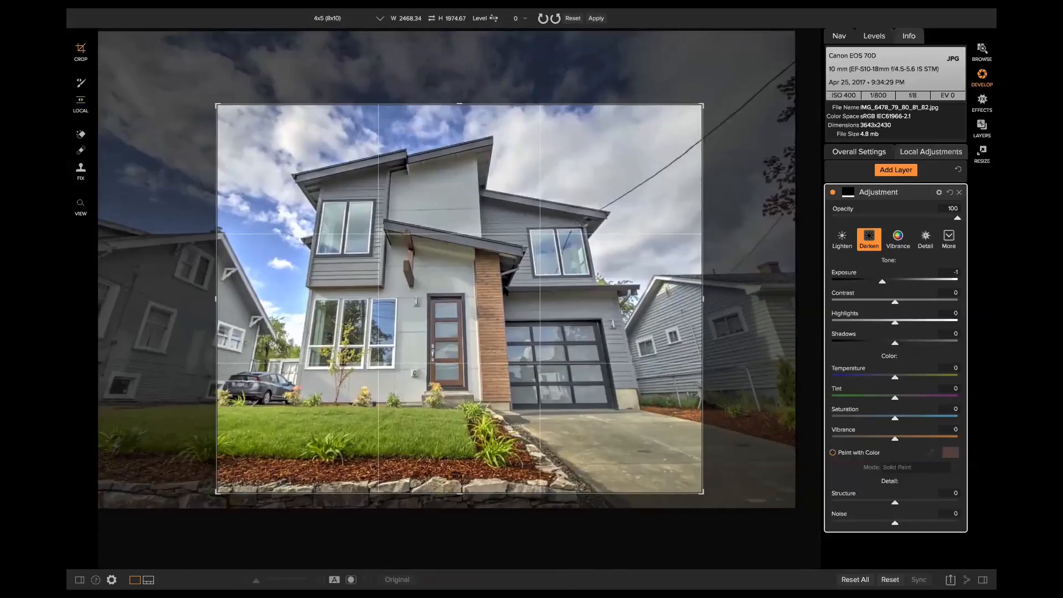
key("z")
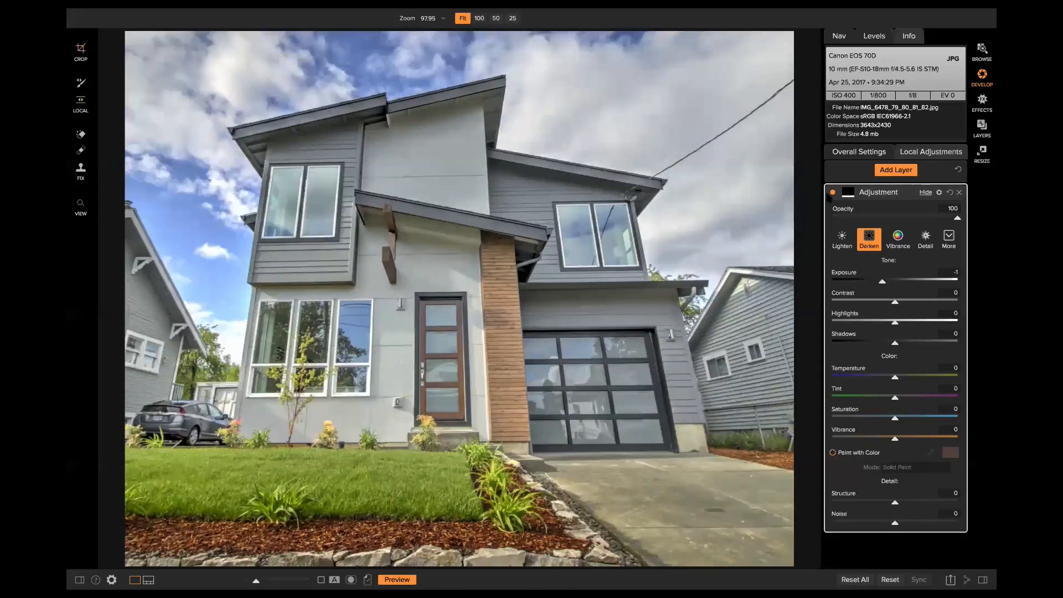
left_click(833, 192)
left_click(832, 192)
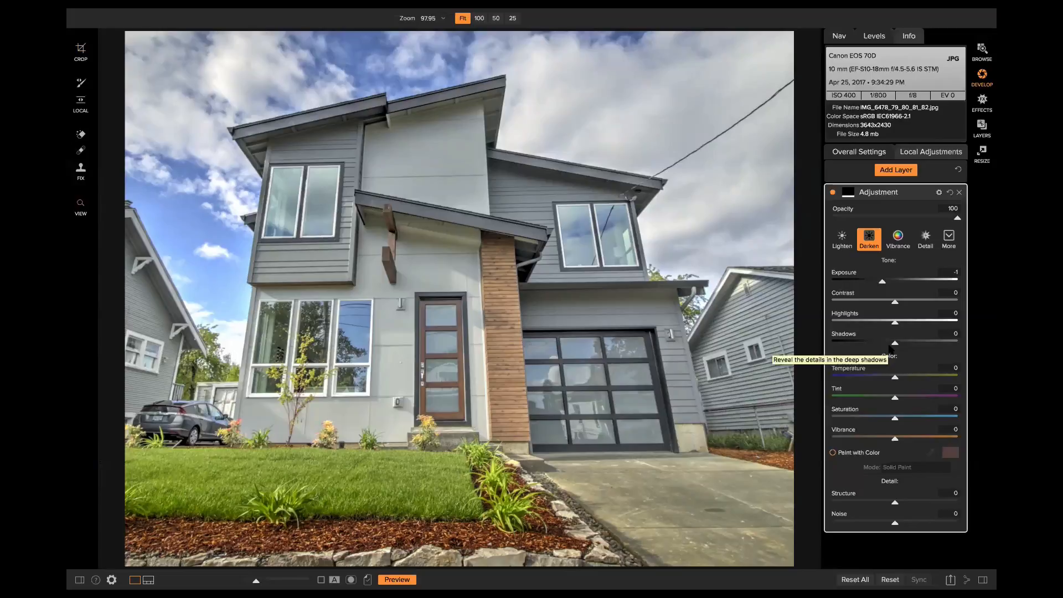
Set the overall Exposure to 0.5 and check the sky and windows for clipping
left_click(861, 153)
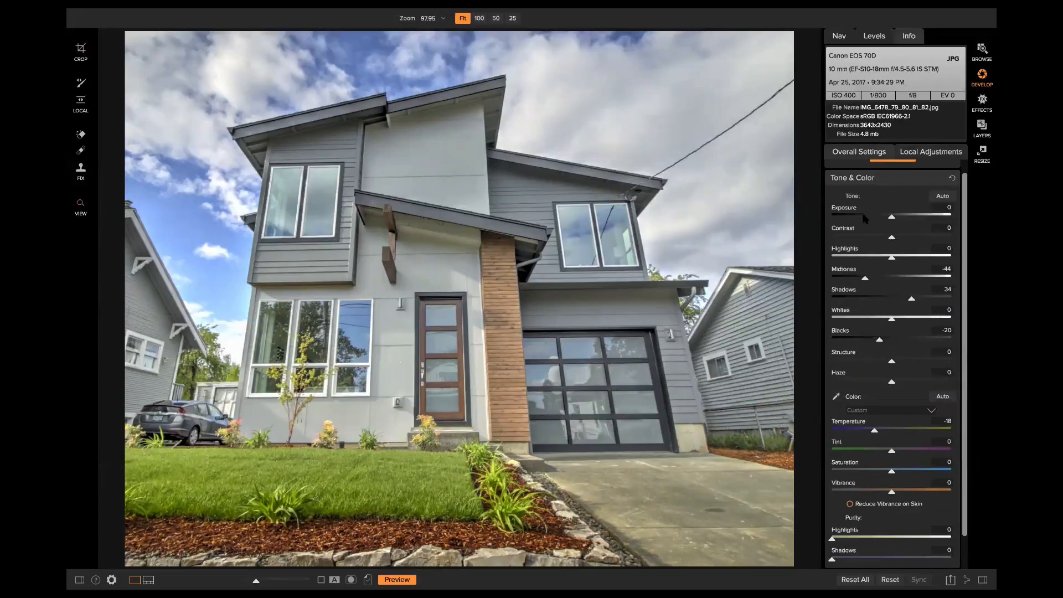
left_click(895, 217)
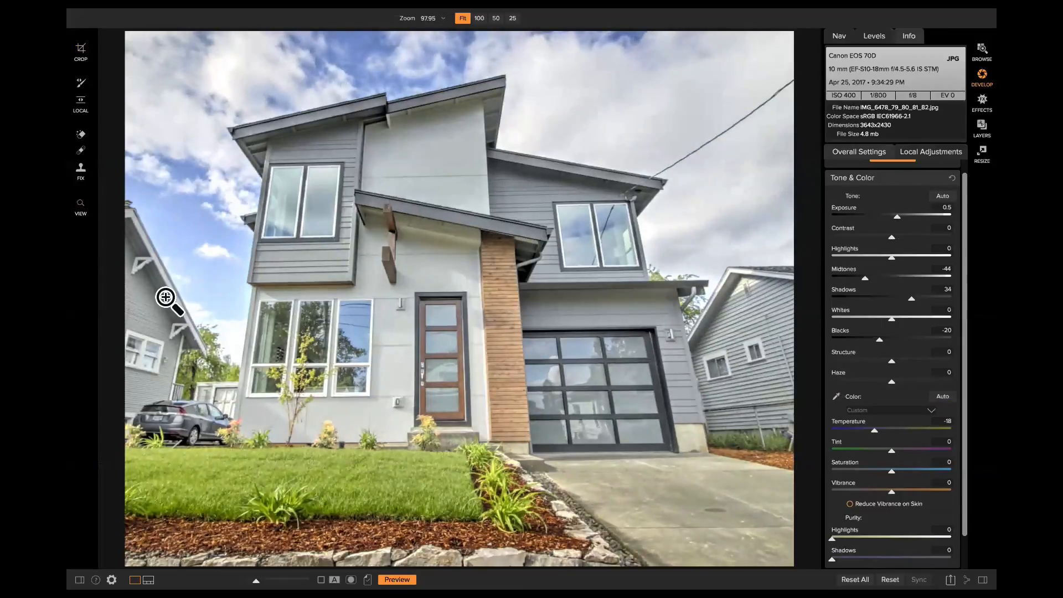
left_click(205, 318)
left_click(237, 329)
key("j")
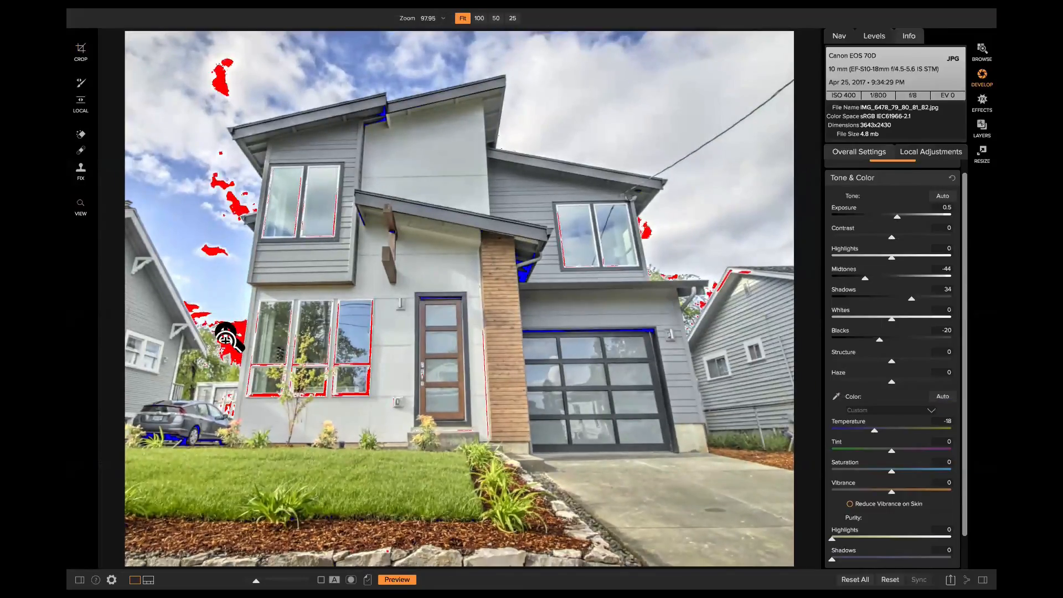
key("j")
left_click(947, 150)
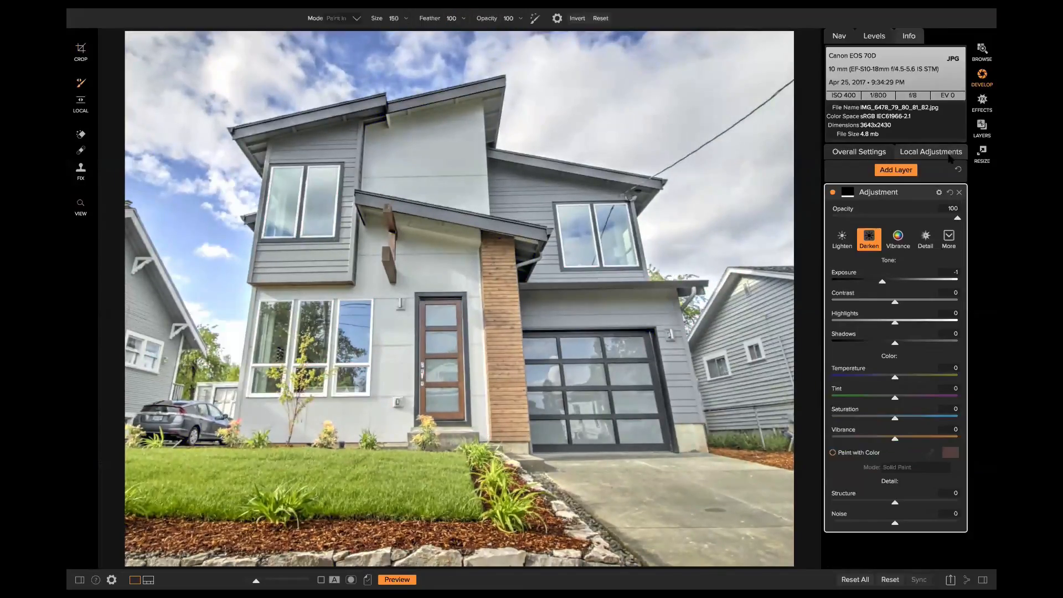
left_click(896, 170)
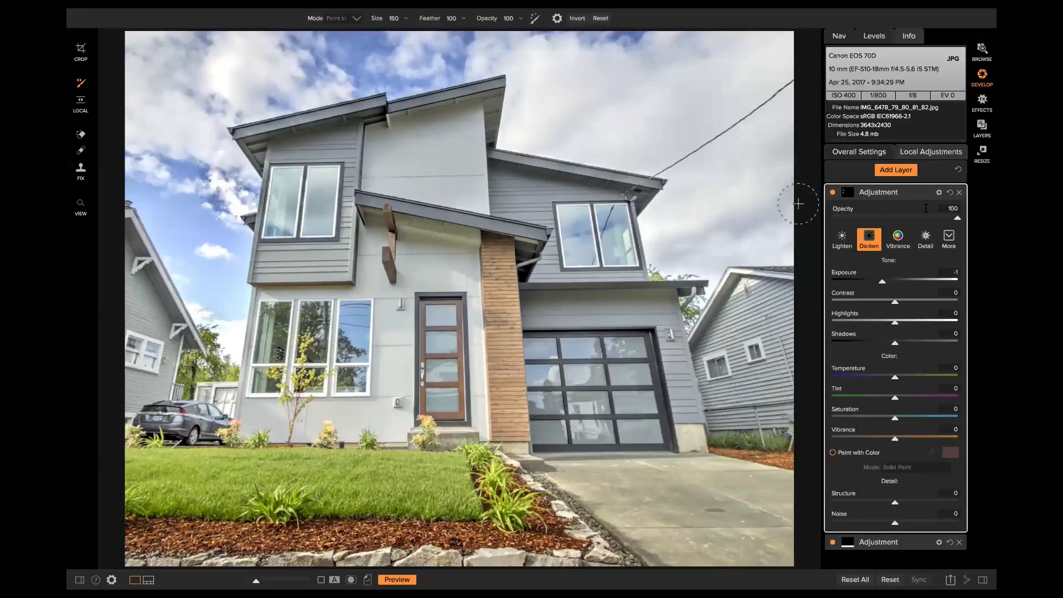
mouse_move(957, 220)
left_mouse_down()
mouse_move(847, 221)
mouse_move(867, 221)
left_mouse_up()
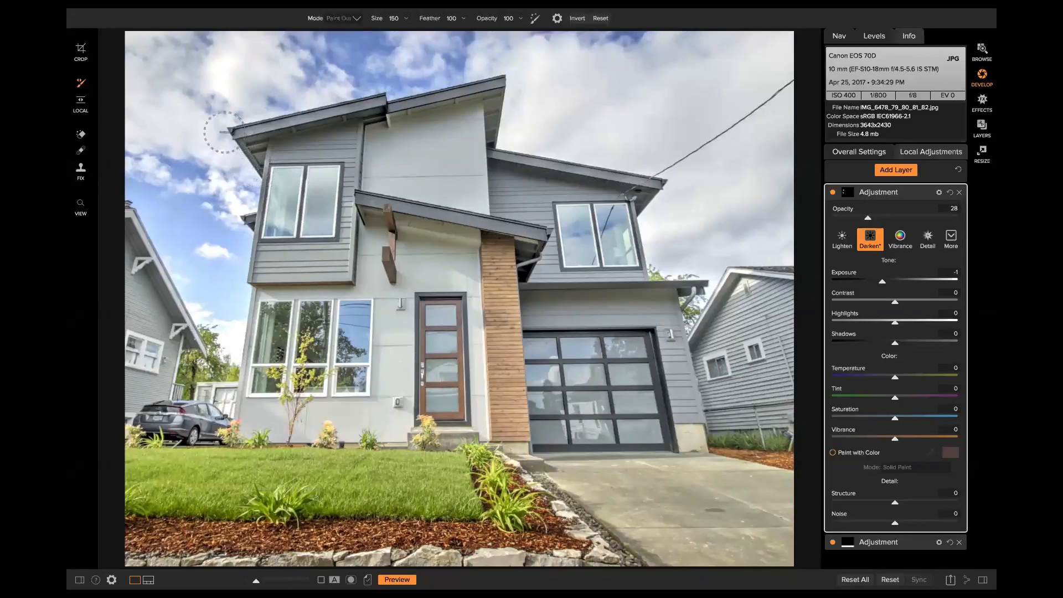
key("x")
key("x")
left_click_drag(890, 223, 900, 226)
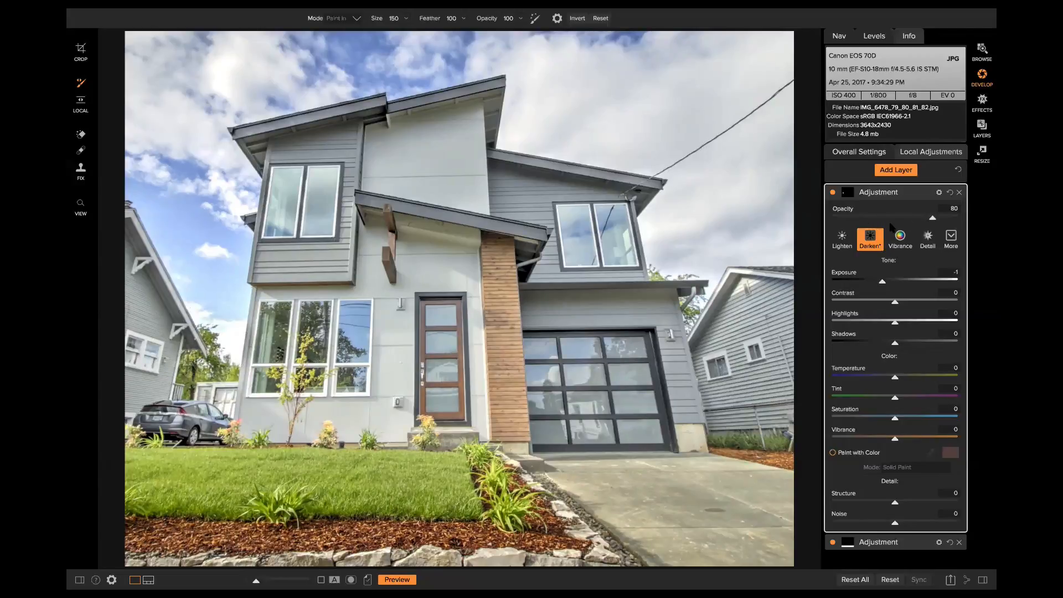
left_click(960, 192)
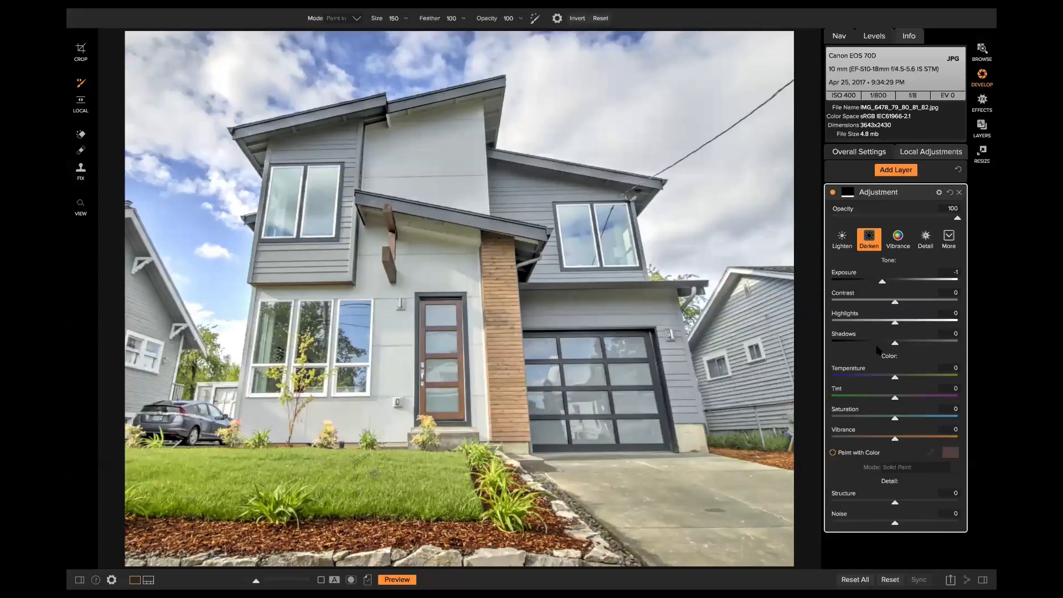
left_click(872, 155)
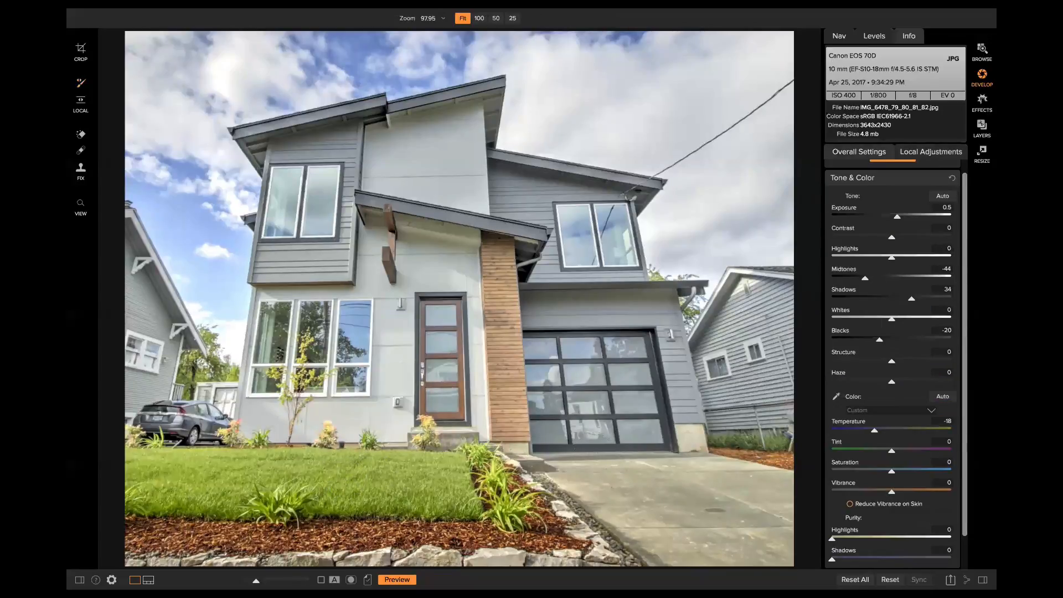
In Effects, add a Tone Enhancer filter and replace it with an HDR Look filter
left_click(982, 103)
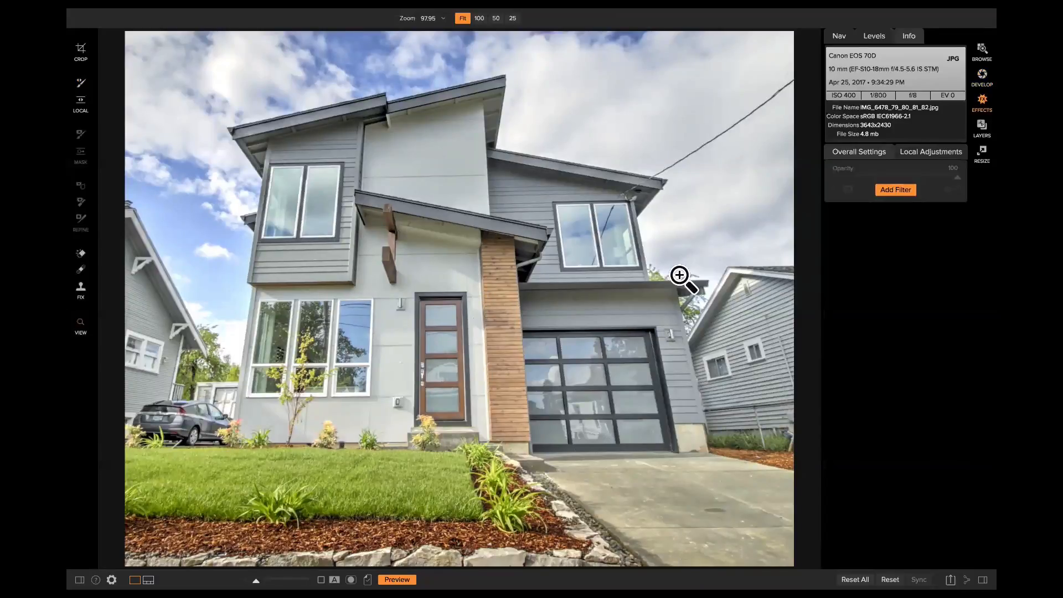
left_click(891, 189)
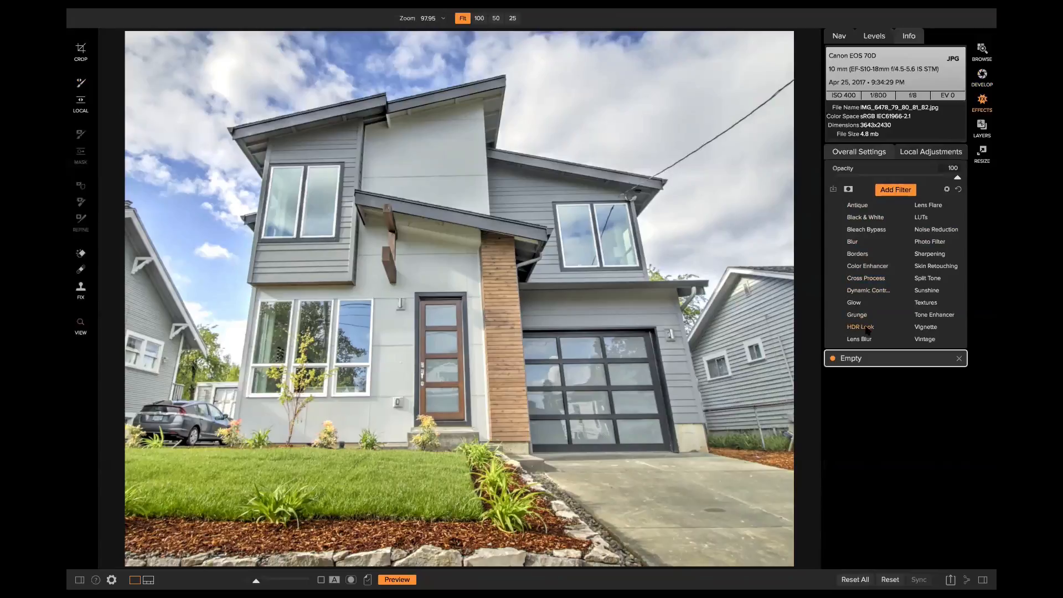
left_click(936, 314)
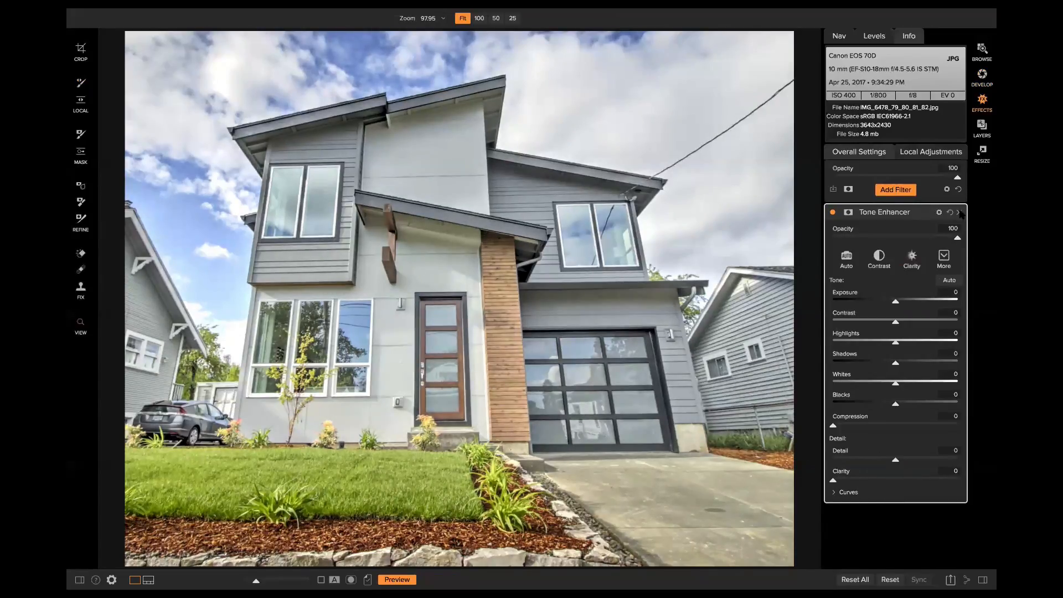
left_click(958, 213)
left_click(895, 190)
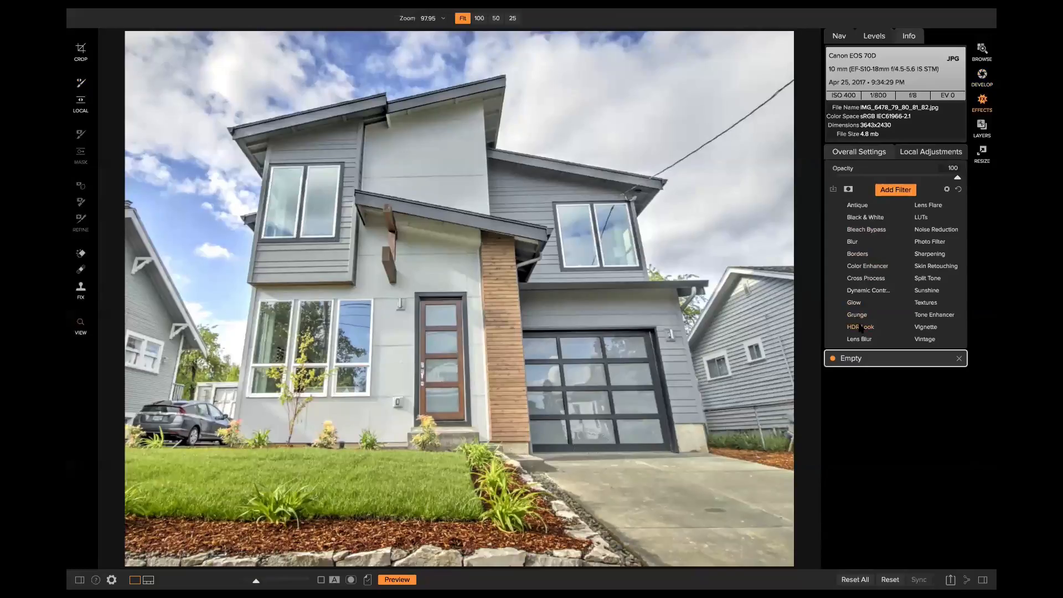
left_click(860, 326)
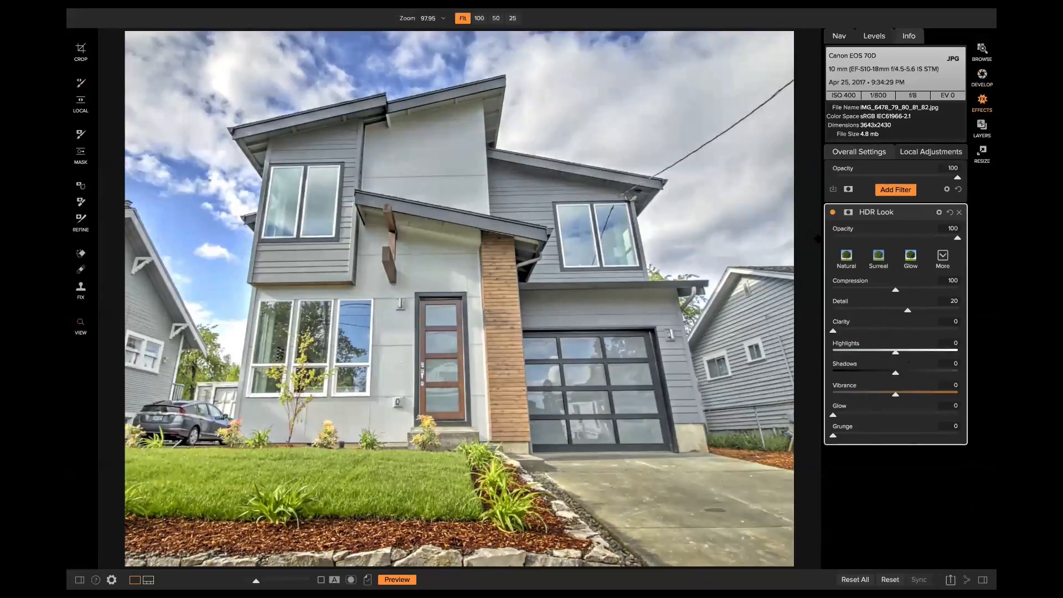
Compare the house photo with the HDR Look filter off and on
left_click(832, 212)
left_click(832, 213)
left_click(832, 212)
left_click(832, 212)
Try the Surreal preset on the HDR Look filter, inspect the sky up close, and apply the Natural preset instead
left_click(878, 259)
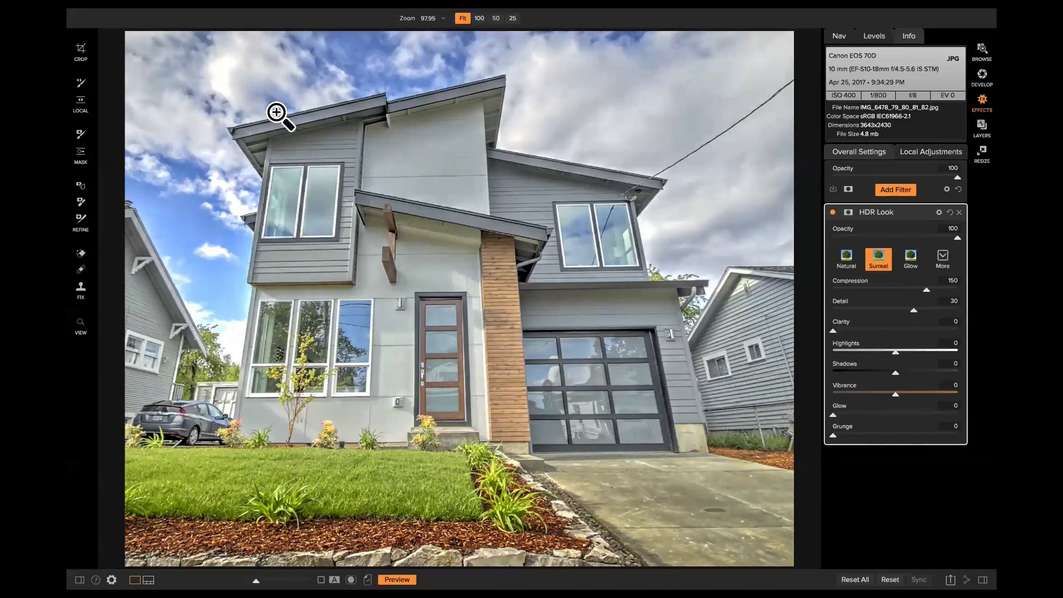
left_click(219, 74)
left_click(219, 74)
left_click(846, 259)
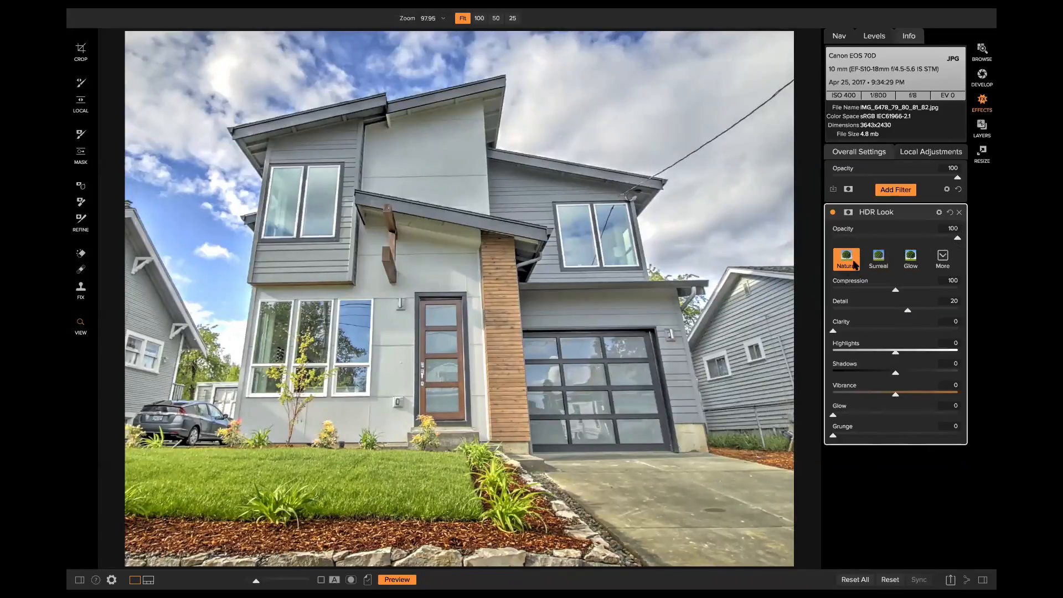
Invert the HDR Look filter's mask to black, comparing the photo with the effect hidden and shown
left_click(847, 214)
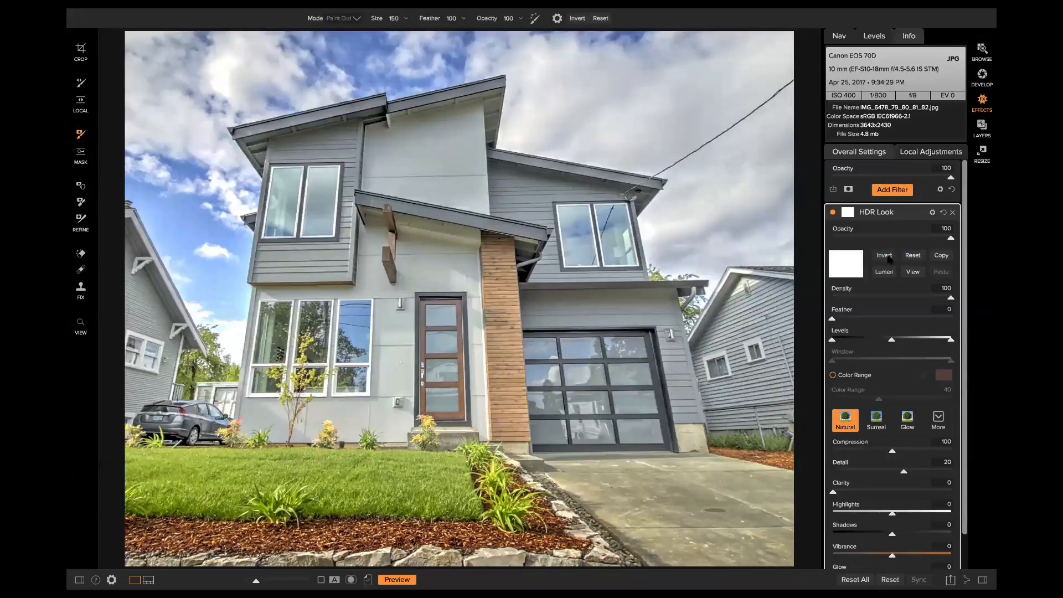
left_click(885, 256)
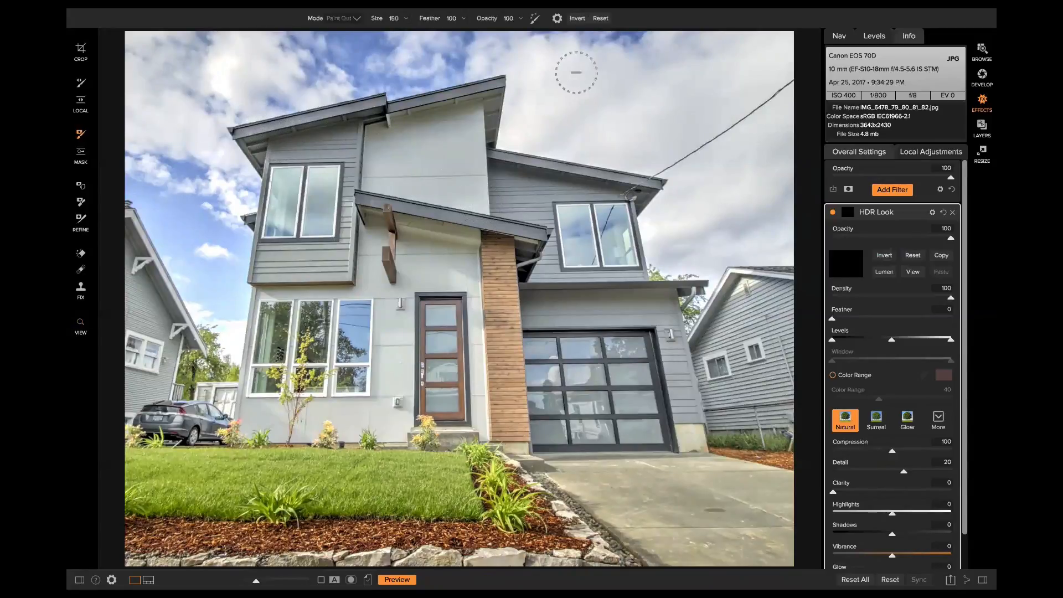
left_click(890, 255)
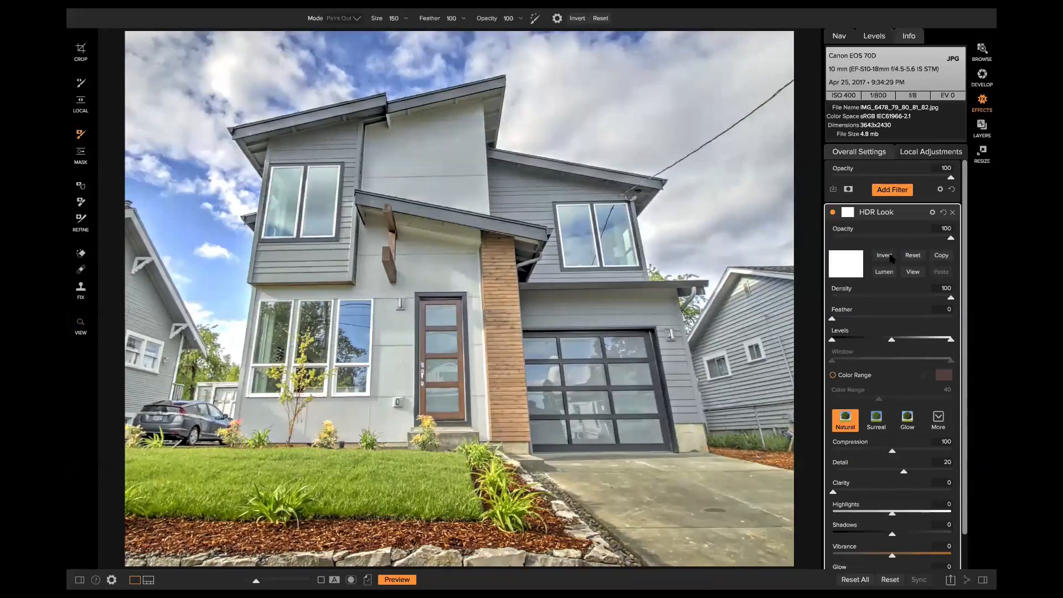
left_click(890, 255)
left_click(890, 256)
left_click(890, 255)
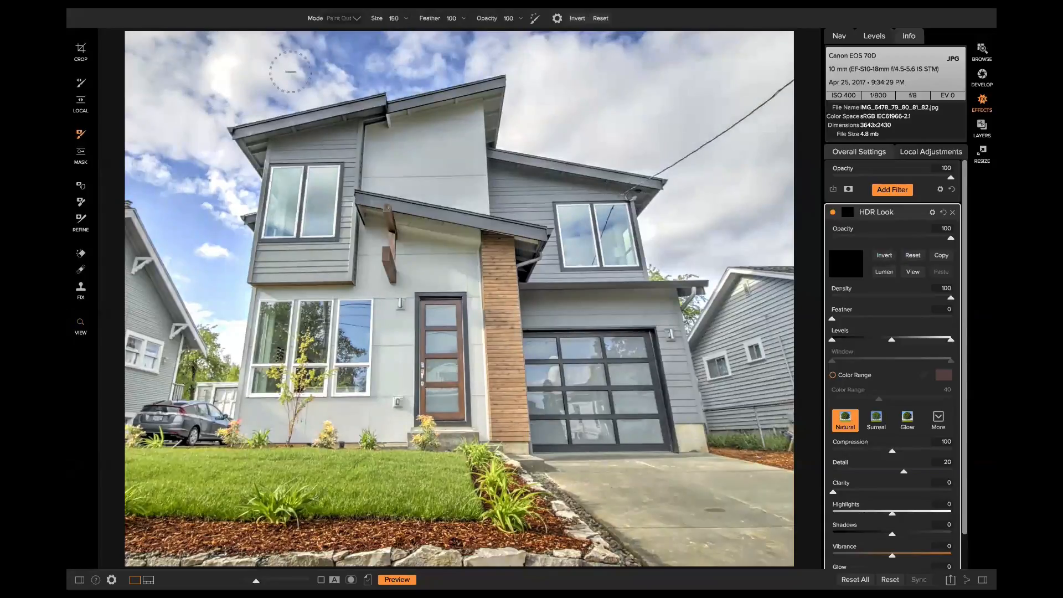
In Develop's overall Tone & Color settings, set Exposure to -0.3 and Shadows to 60
left_click(859, 151)
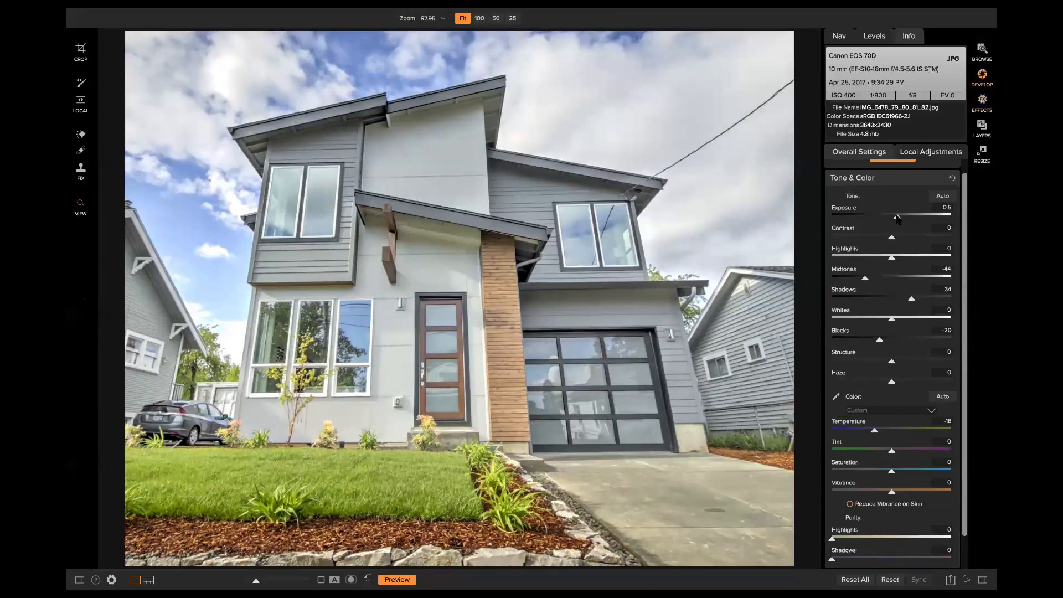
left_click_drag(894, 218, 889, 218)
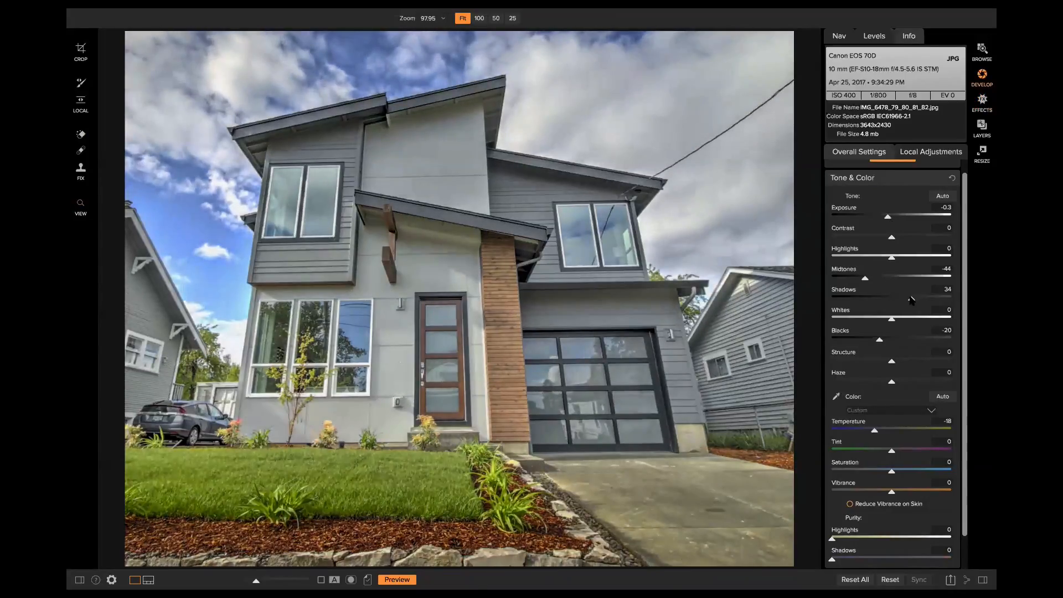
left_click_drag(922, 301, 928, 299)
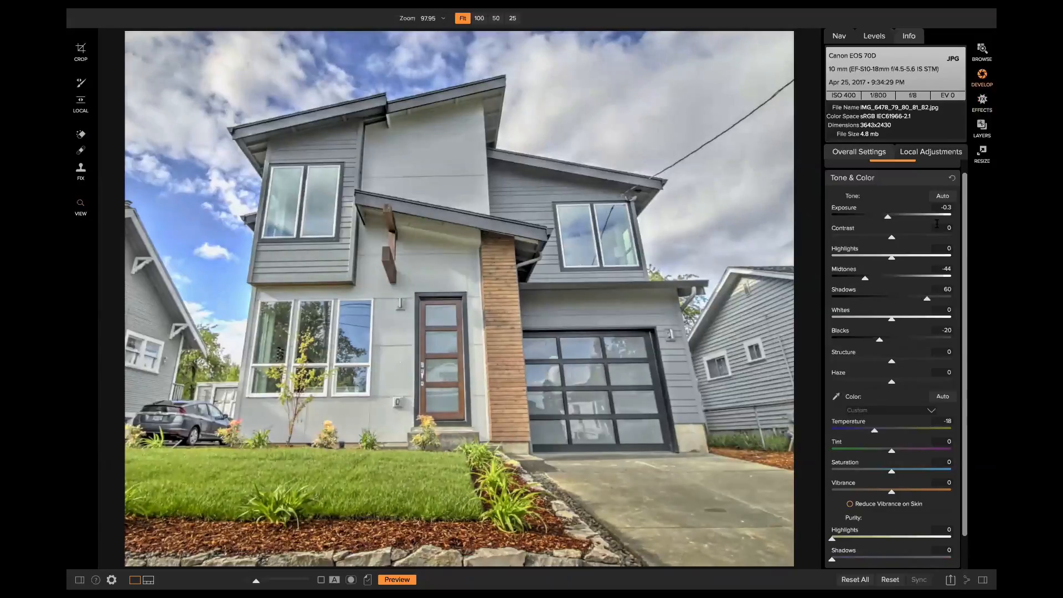
Paint the HDR Look effect in over the house facade with the masking brush at size 350
left_click(982, 102)
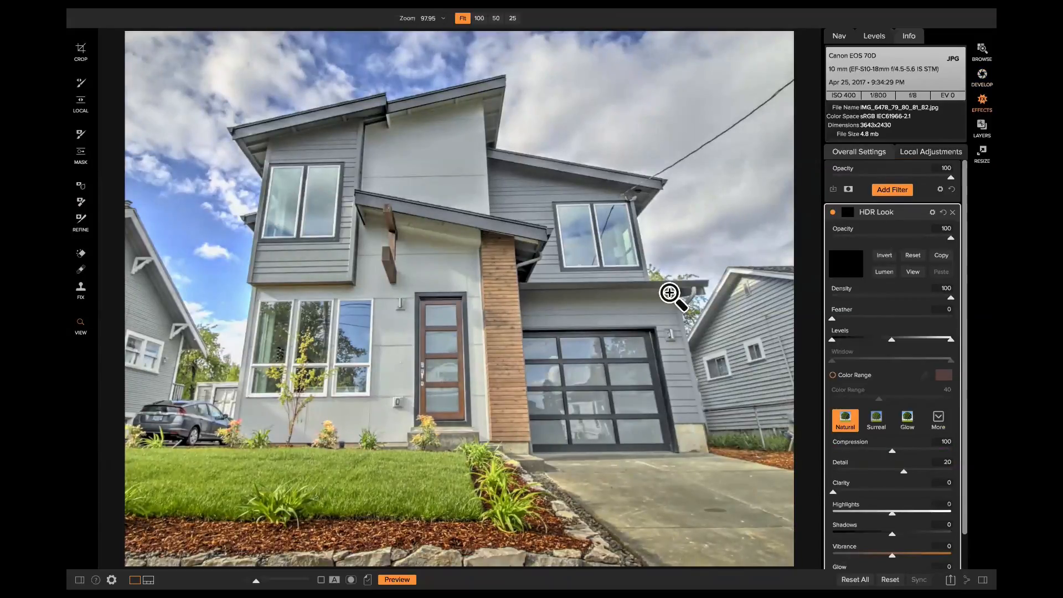
left_click(80, 134)
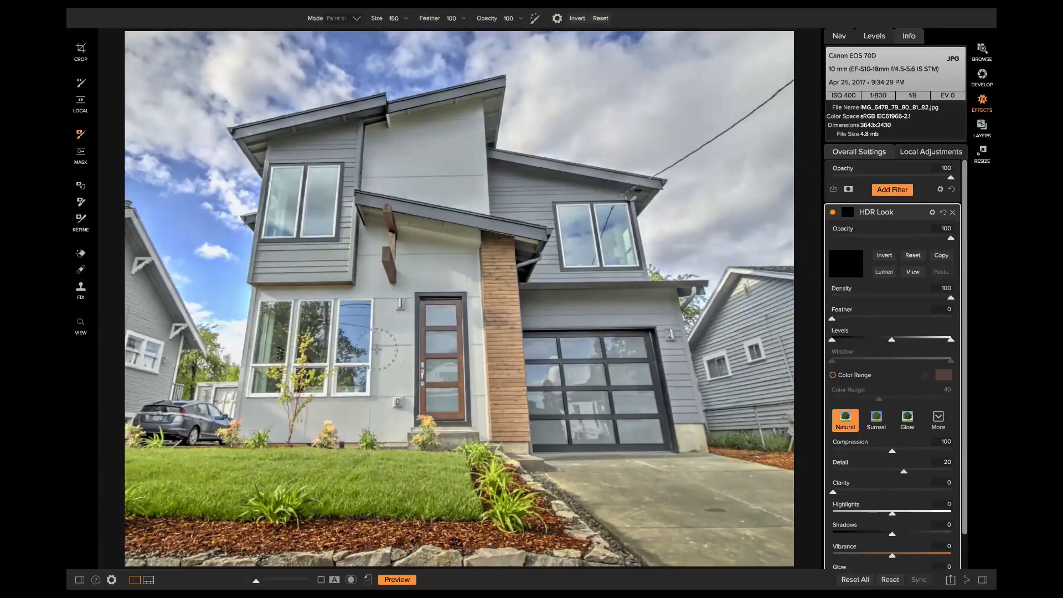
key("bracketright")
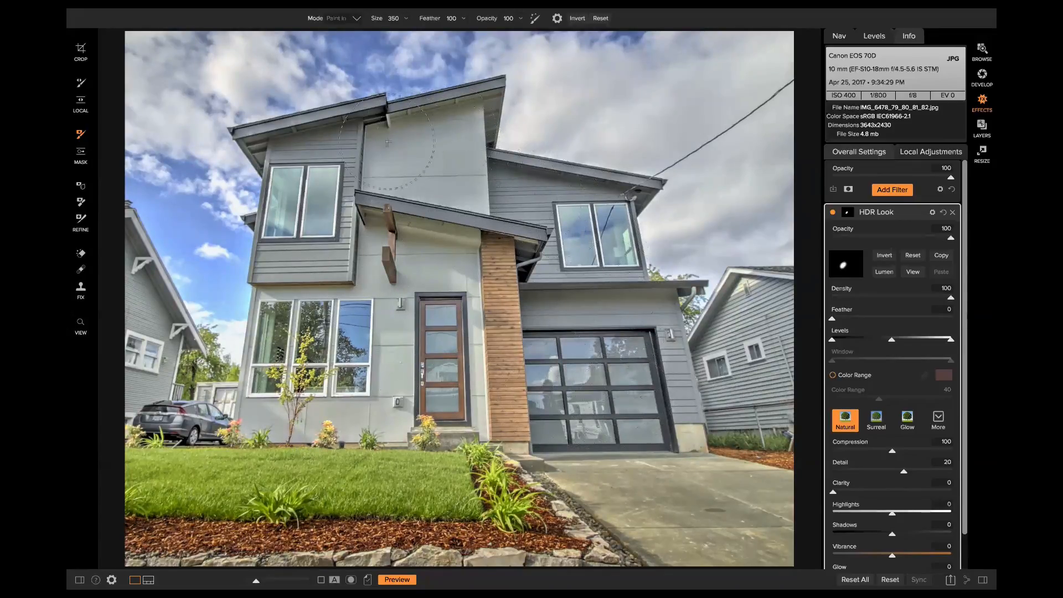
mouse_move(297, 157)
left_mouse_down()
mouse_move(269, 215)
mouse_move(270, 278)
mouse_move(520, 335)
left_mouse_up()
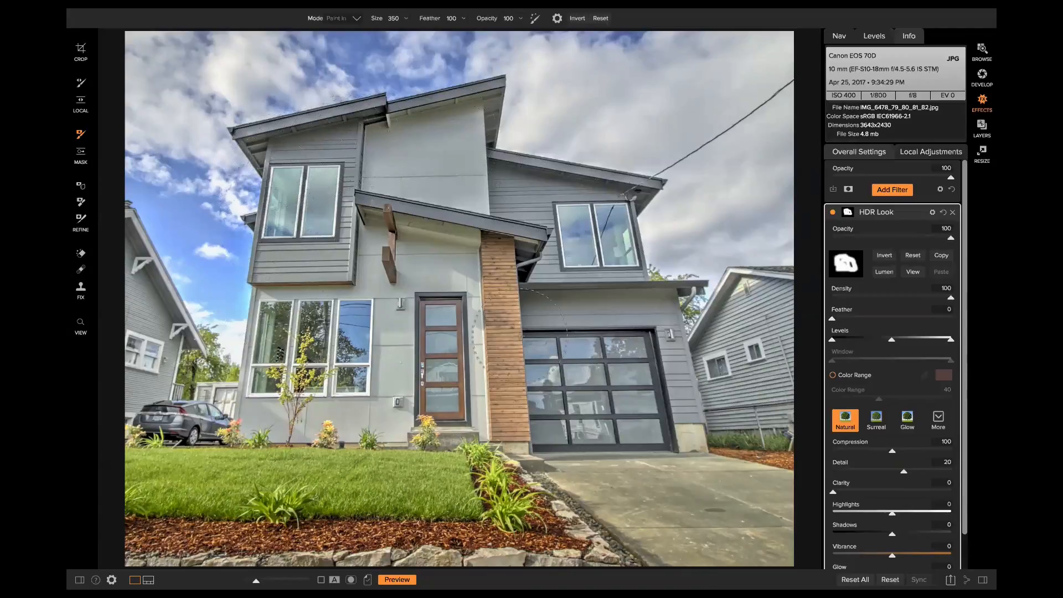
Set the HDR Look filter's Shadows to 7 and compare the photo with the filter off and on
scroll(918, 414, "down", 2)
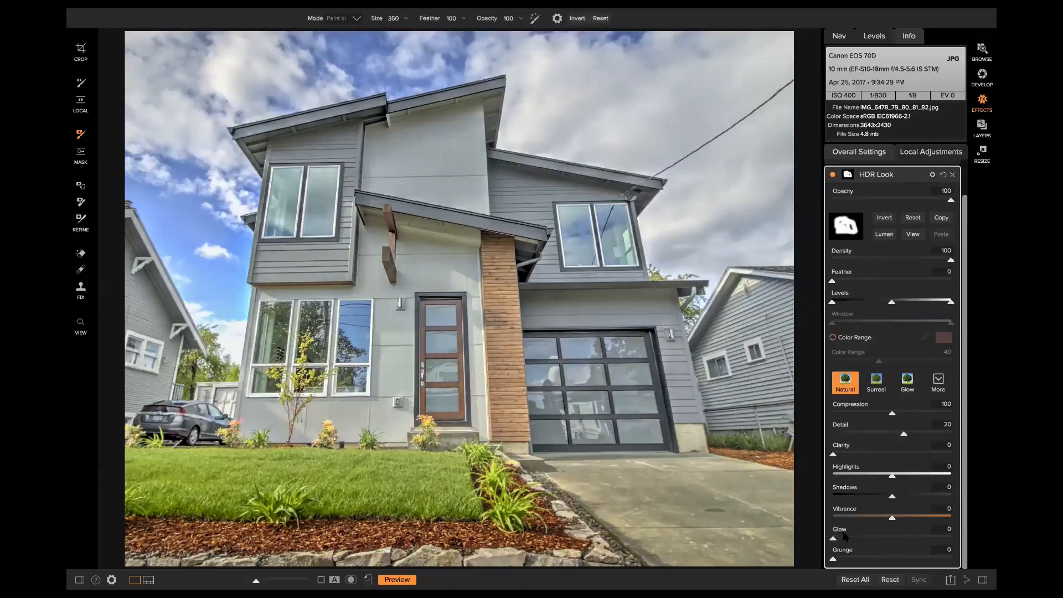
left_click_drag(892, 497, 941, 501)
left_click_drag(842, 494, 896, 502)
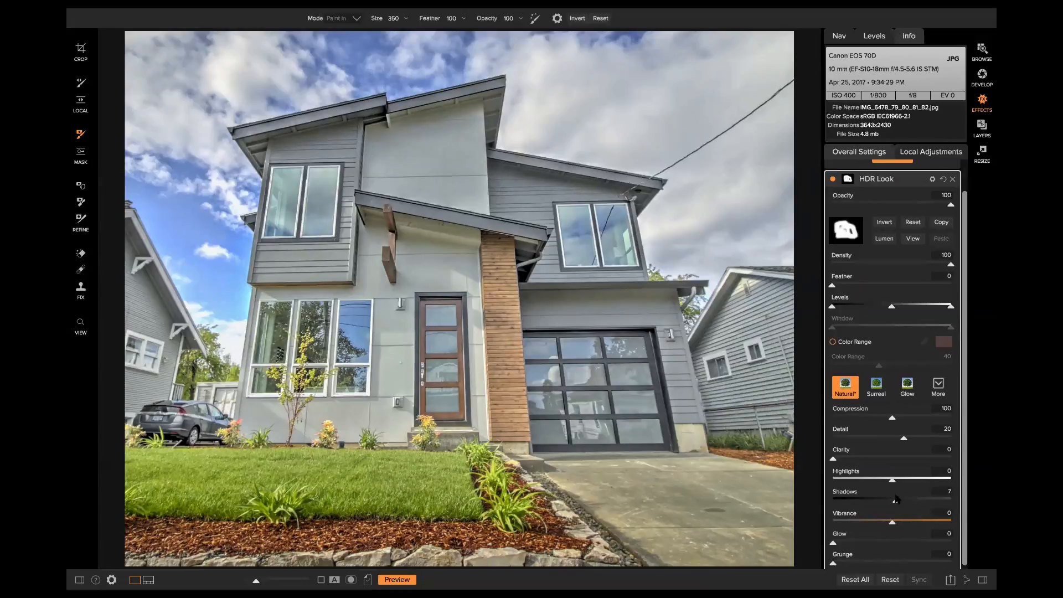
left_click(833, 179)
left_click(833, 180)
left_click(833, 179)
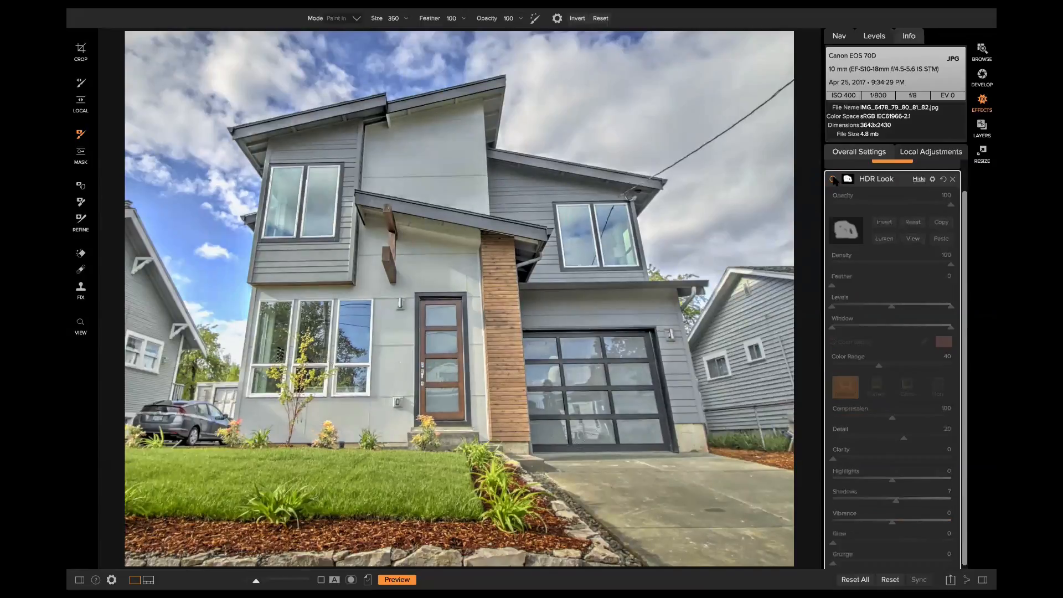
left_click(833, 180)
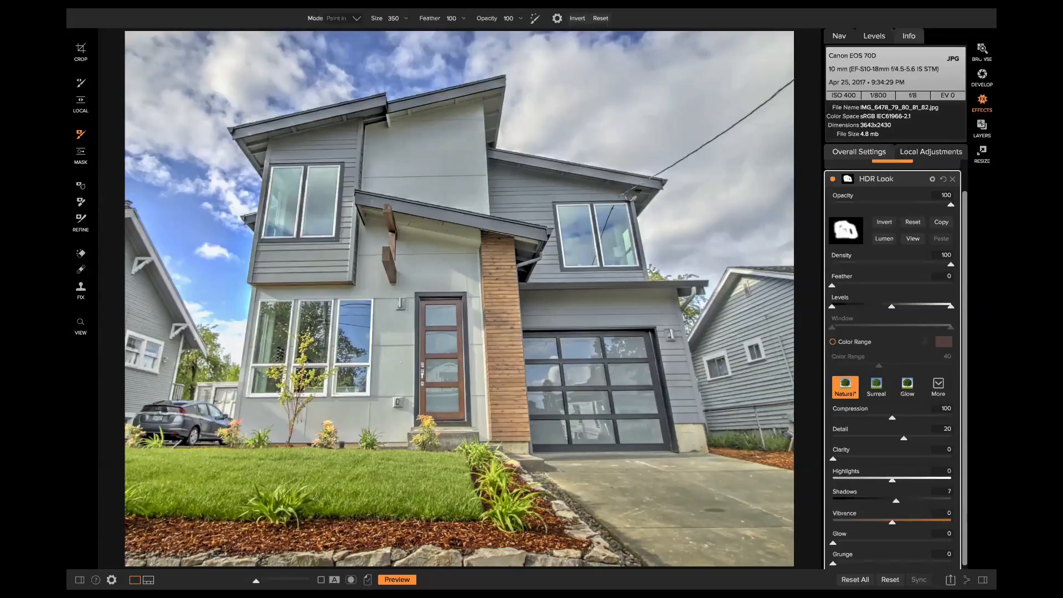
Inspect the edited house photo at 100% in Browse and return to the Real Estate album thumbnails
left_click(980, 56)
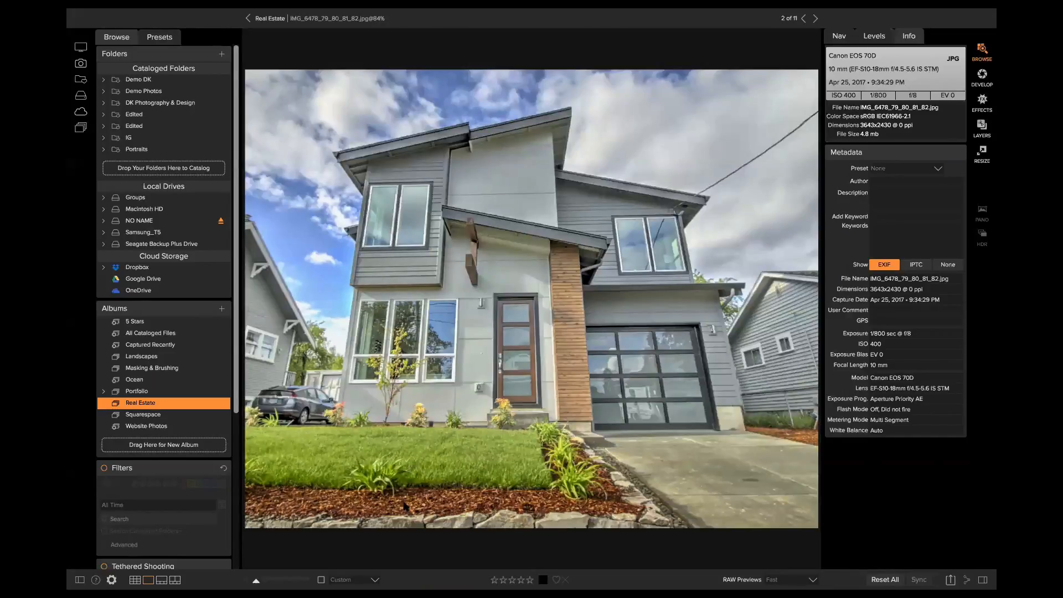
left_click(652, 402)
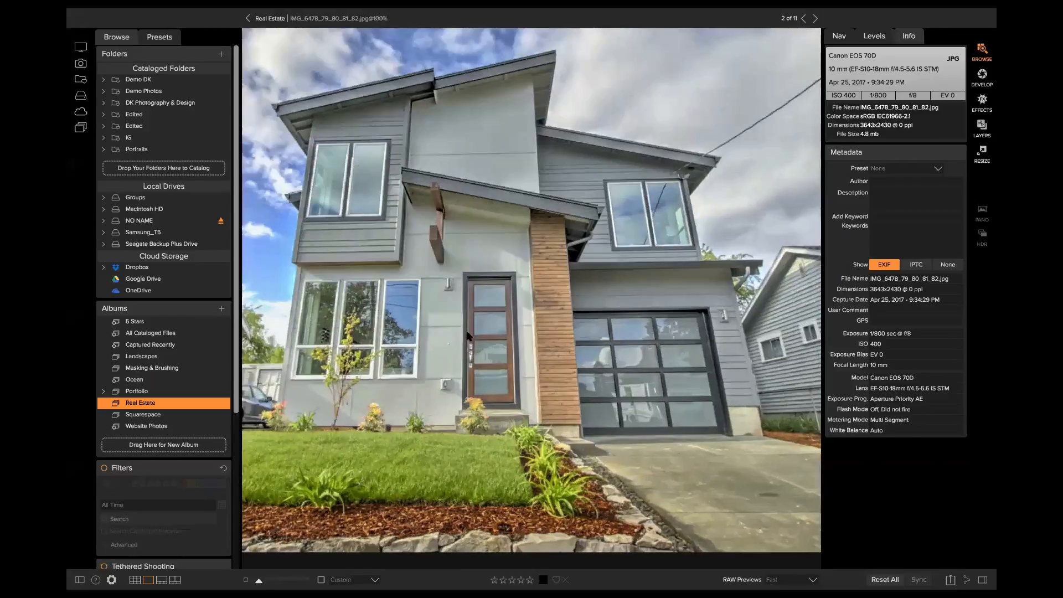
left_click(265, 18)
scroll(404, 498, "down", 5)
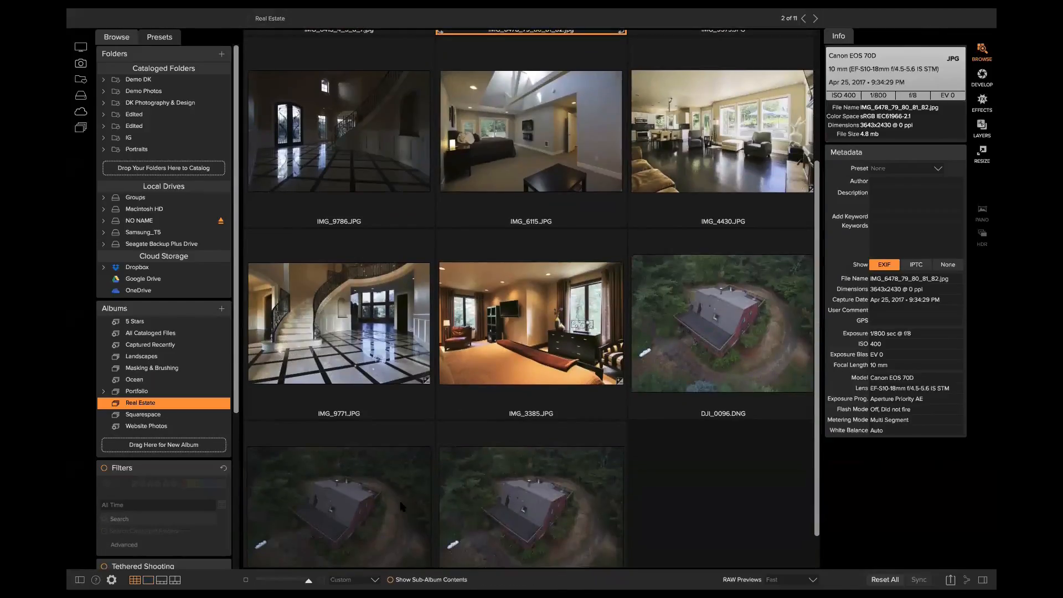
mouse_move(72, 12)
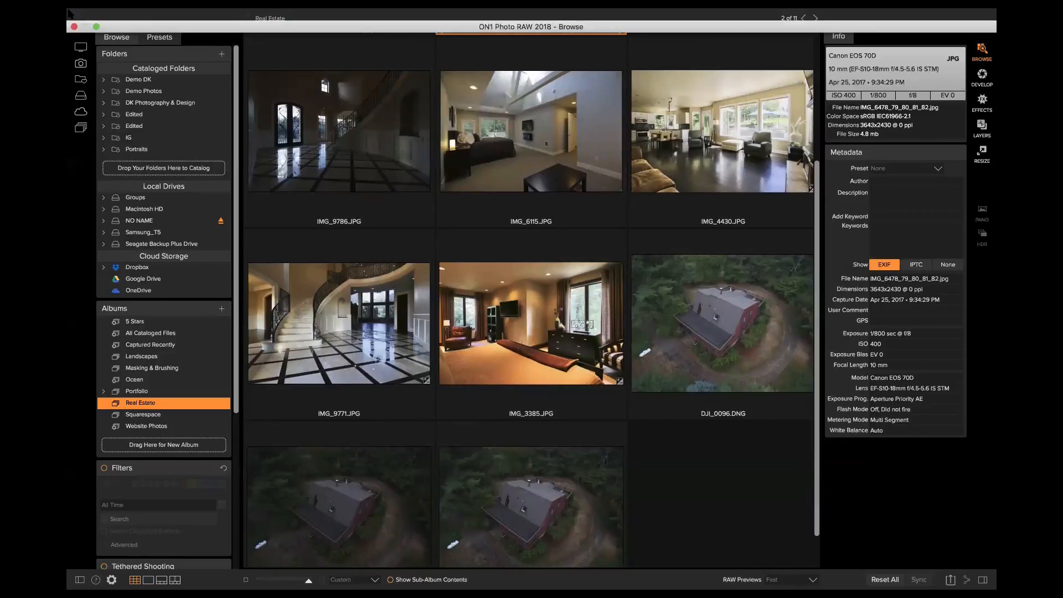
left_click(97, 28)
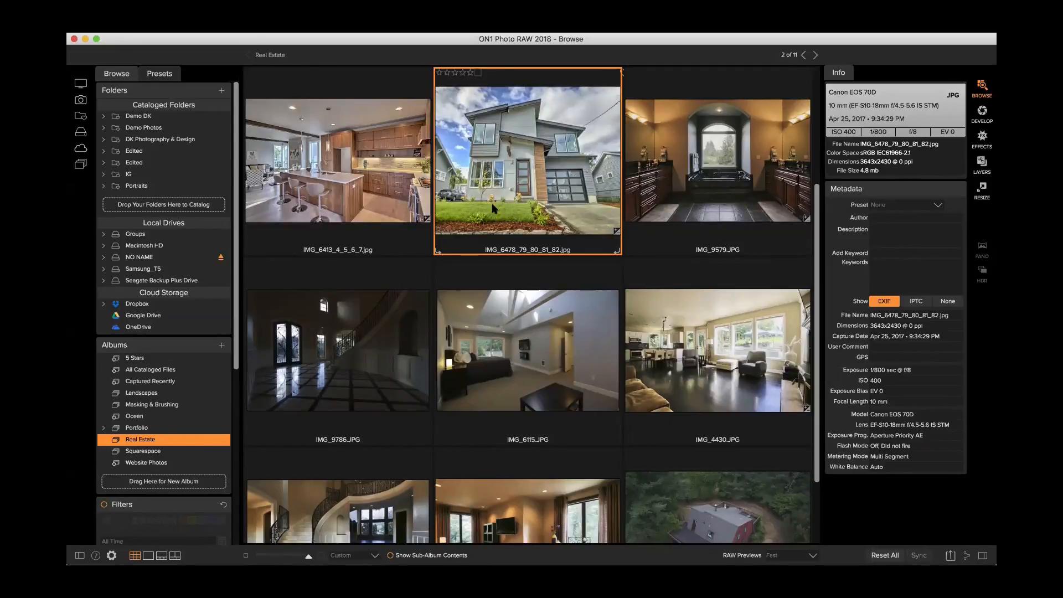
left_click(97, 39)
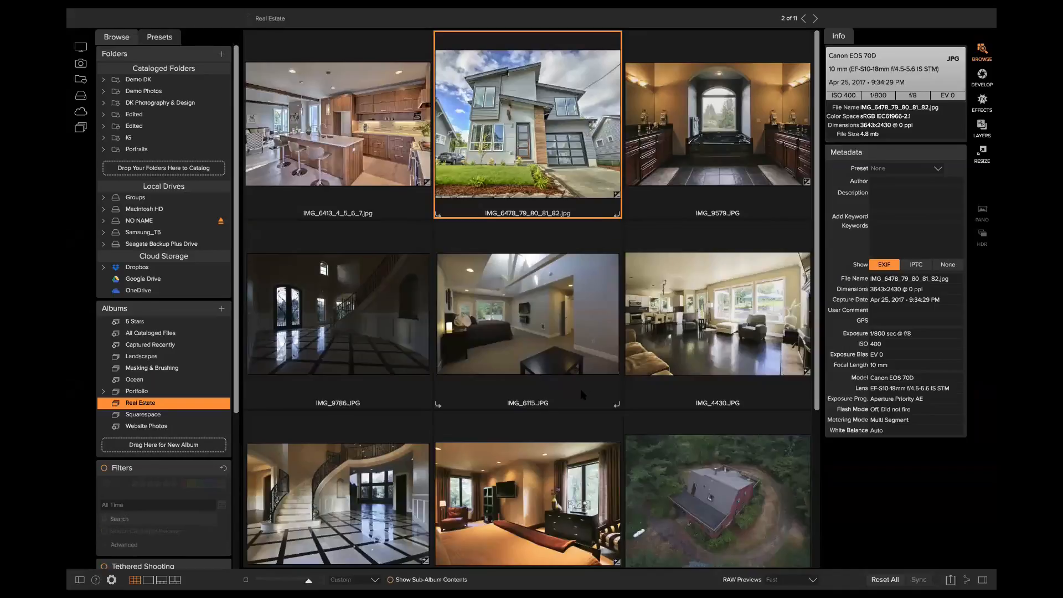
Select the three aerial house photos DJI_0094, DJI_0095 and DJI_0096 in the album and start an HDR merge from them
scroll(581, 394, "down", 3)
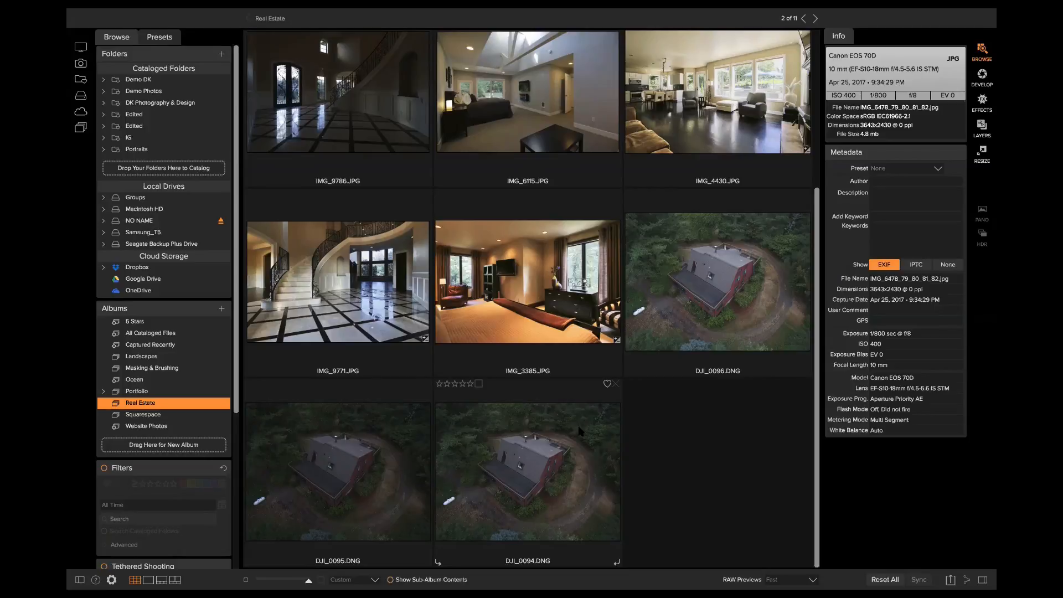
left_click(726, 297)
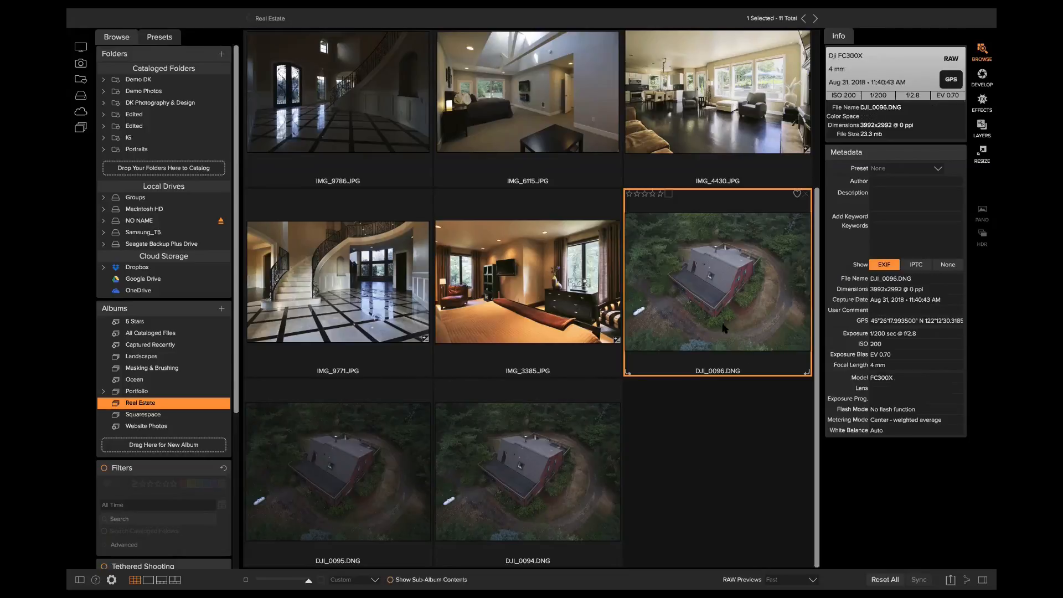
left_click(544, 452, "shift")
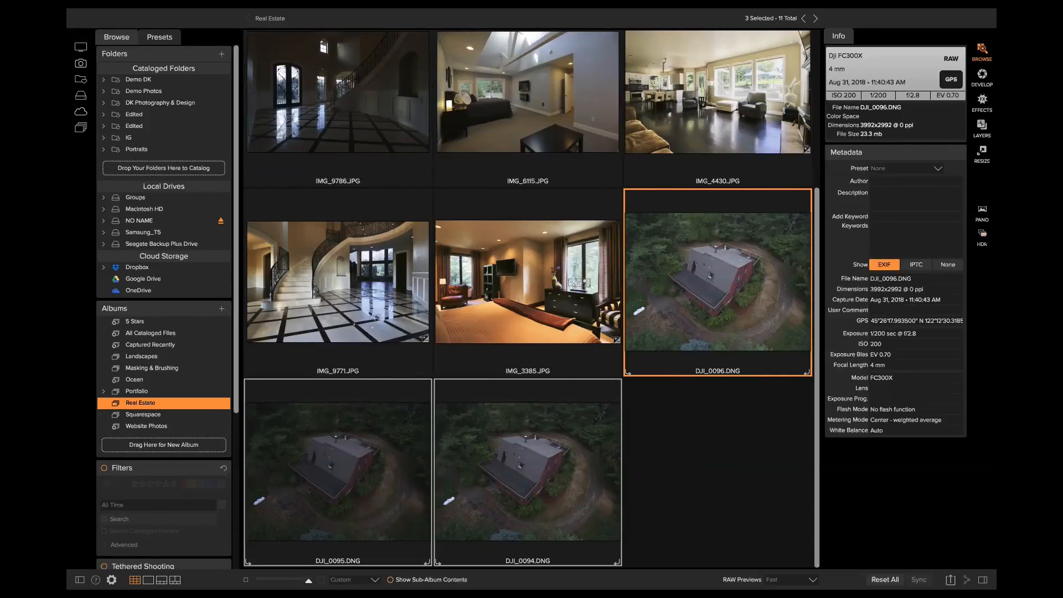
left_click(981, 235)
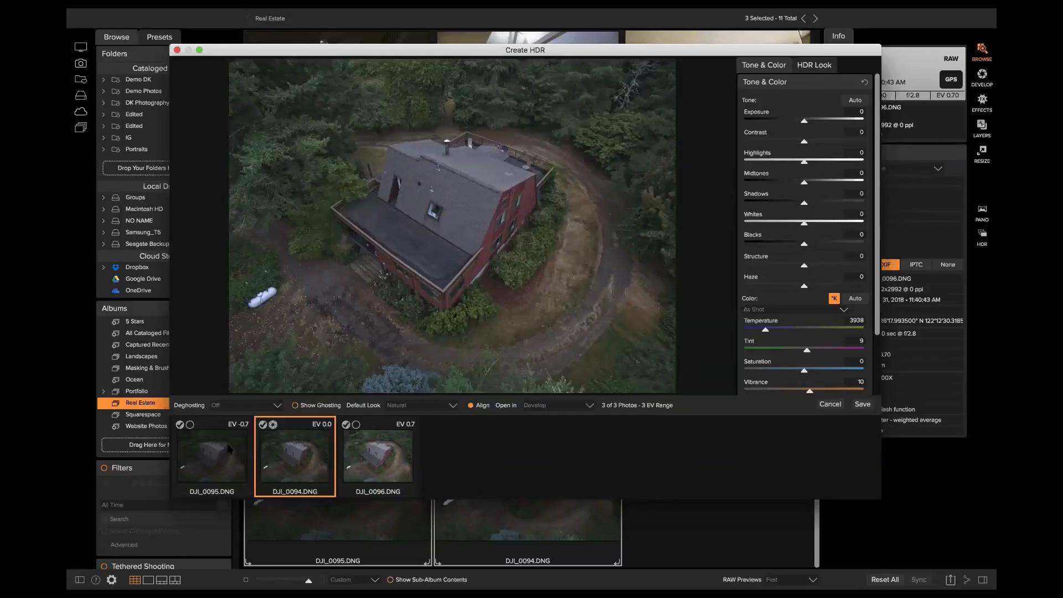
Compare the bracketed exposures as the HDR's base image and set DJI_0096.DNG as the base
left_click(201, 453)
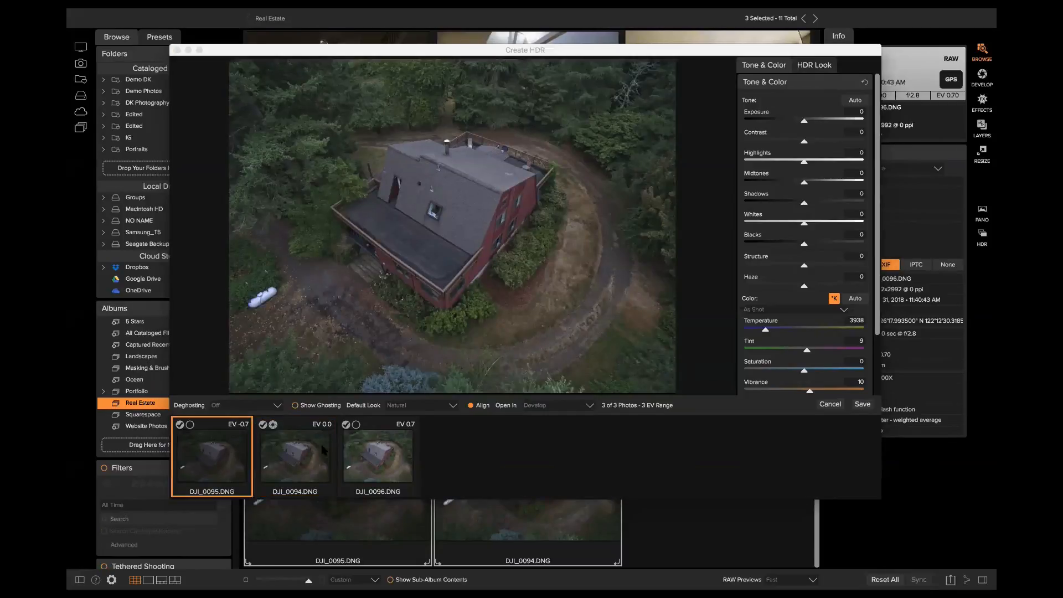
left_click(361, 457)
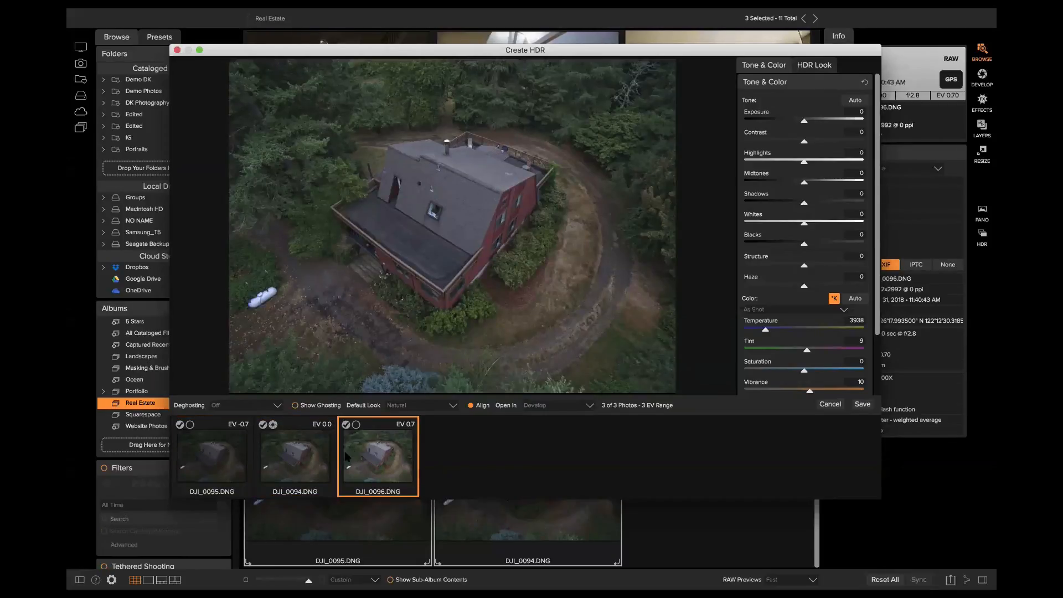
left_click(188, 456)
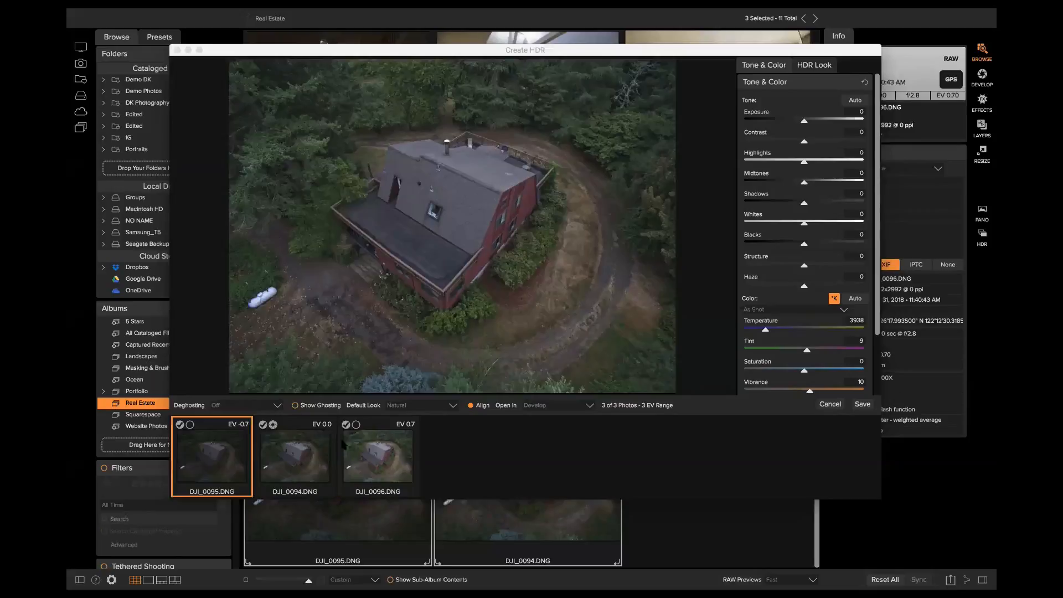
left_click(273, 425)
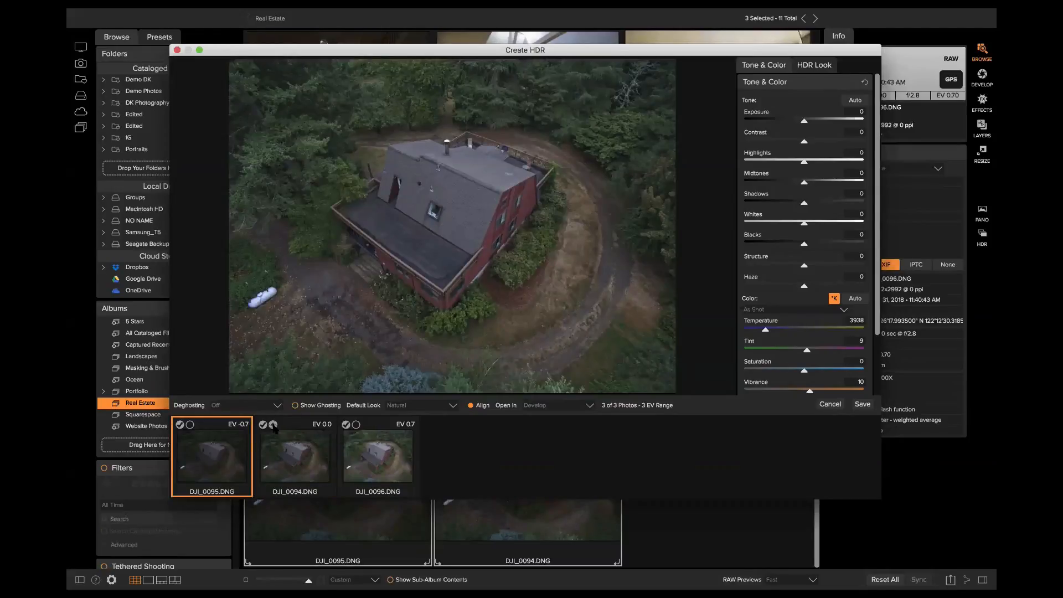
left_click(356, 424)
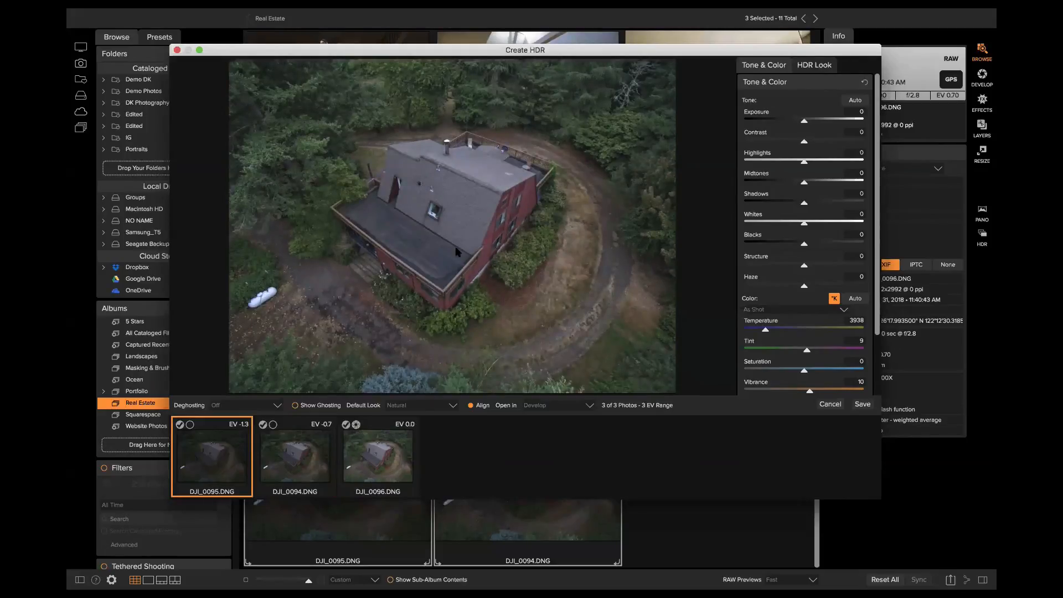
left_click(379, 445)
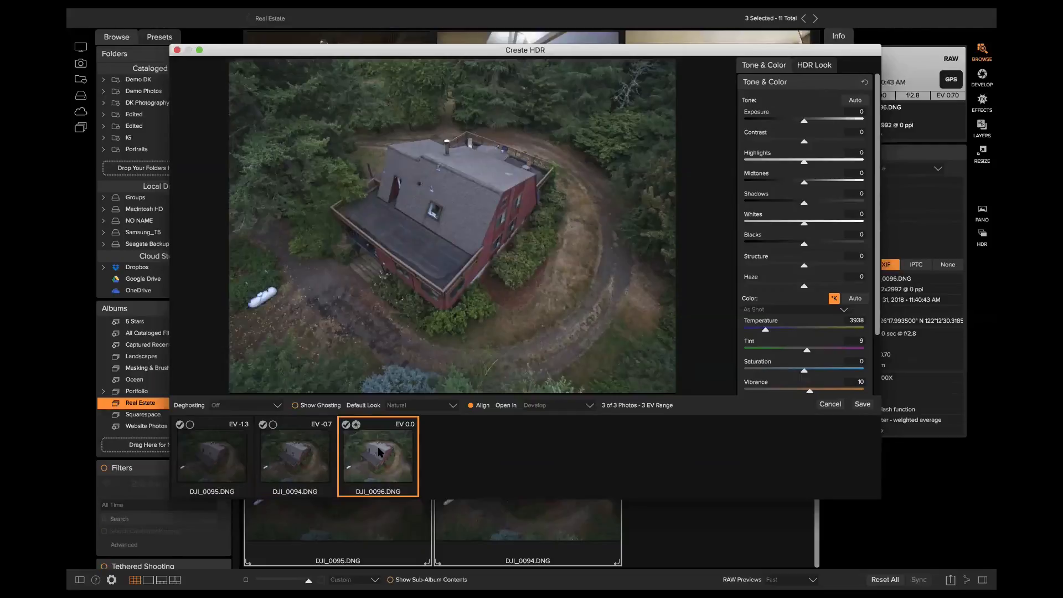
left_click(191, 424)
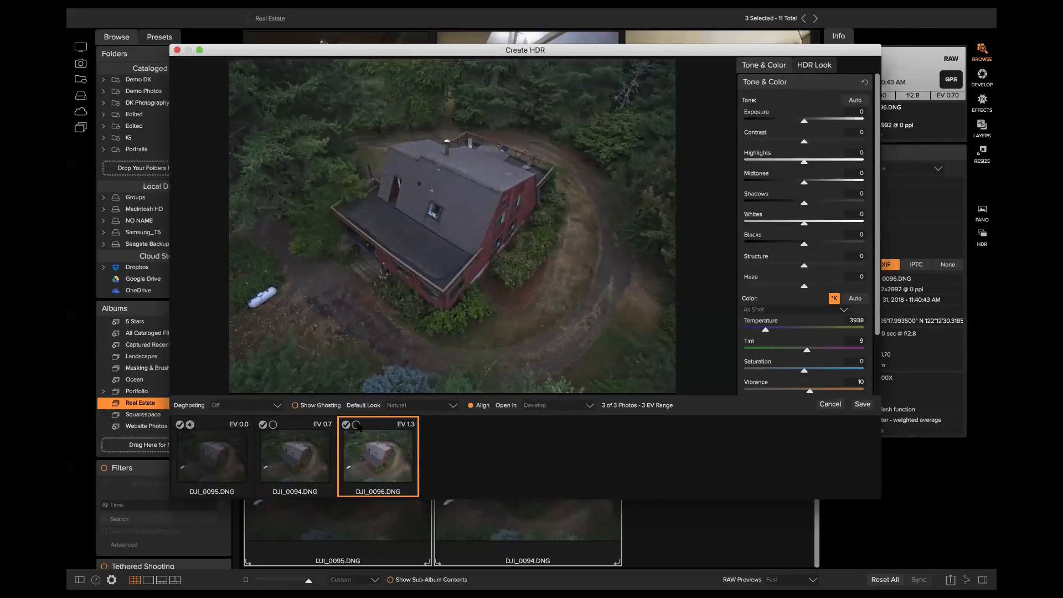
left_click(356, 424)
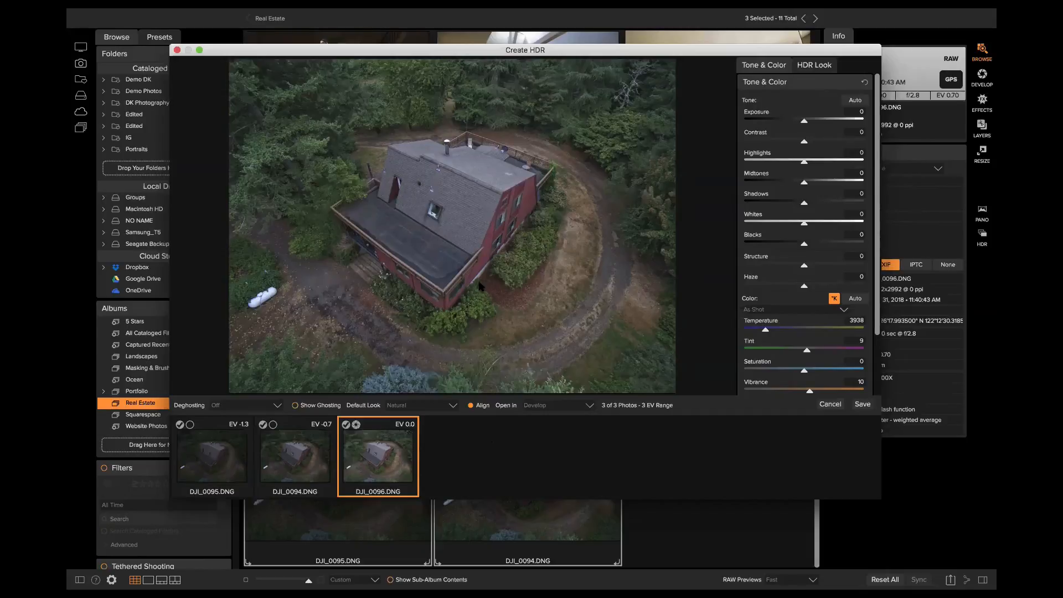
Try the Surreal HDR Look on the merge and apply the Natural look instead
left_click(815, 66)
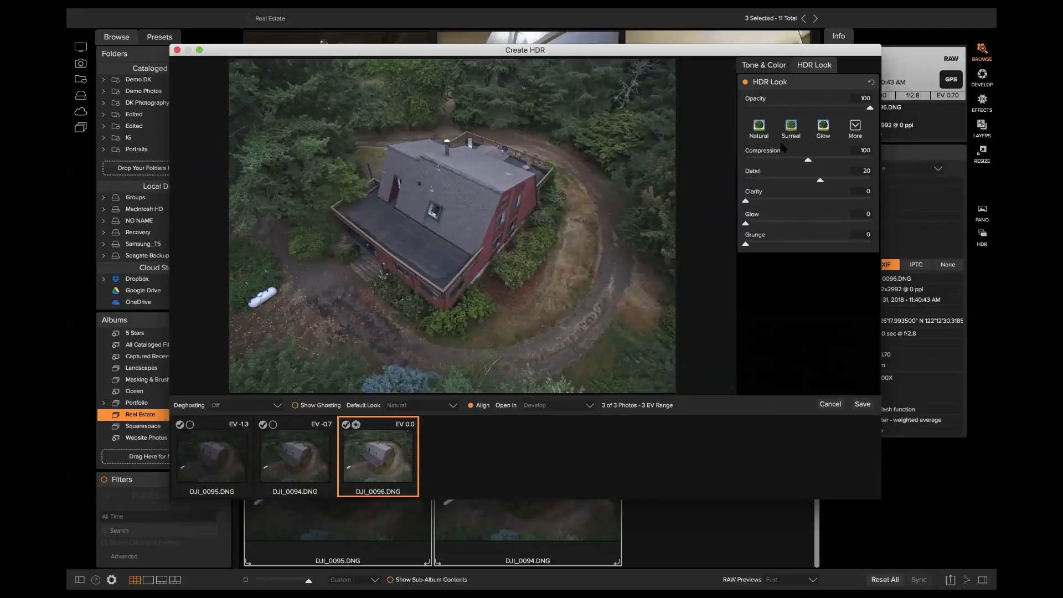
left_click(792, 128)
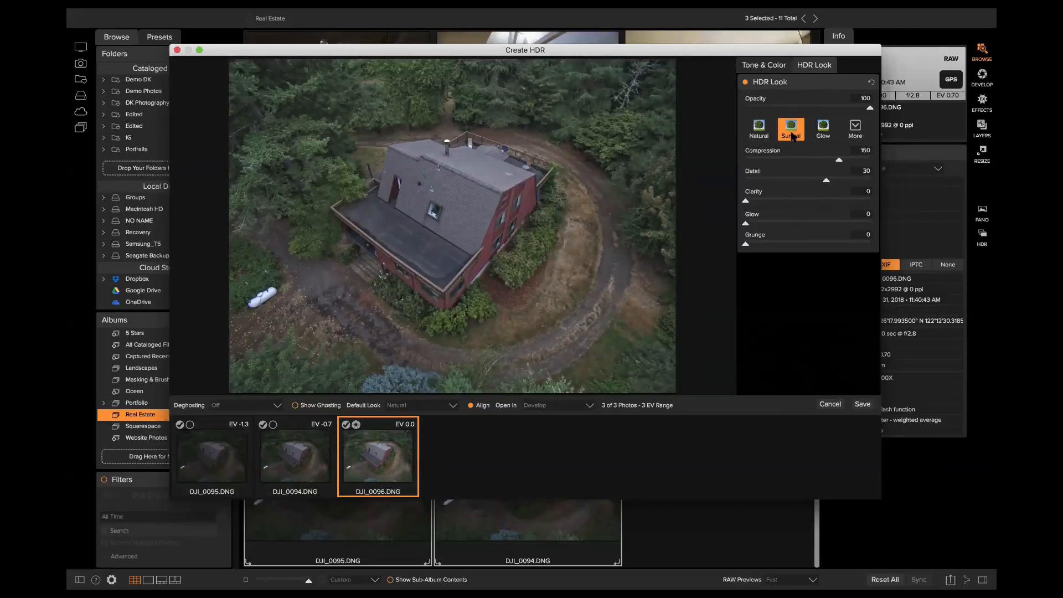
left_click(758, 127)
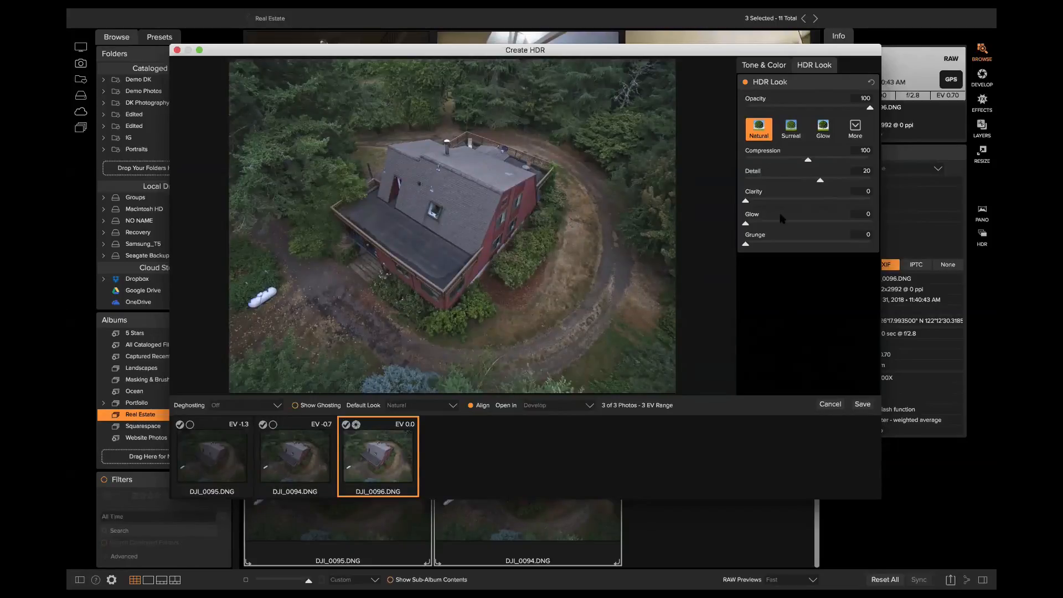
Set the HDR merge's Exposure to 0.45, Contrast to 11, Midtones to 9, Shadows to 8 and Blacks to -15
left_click(771, 66)
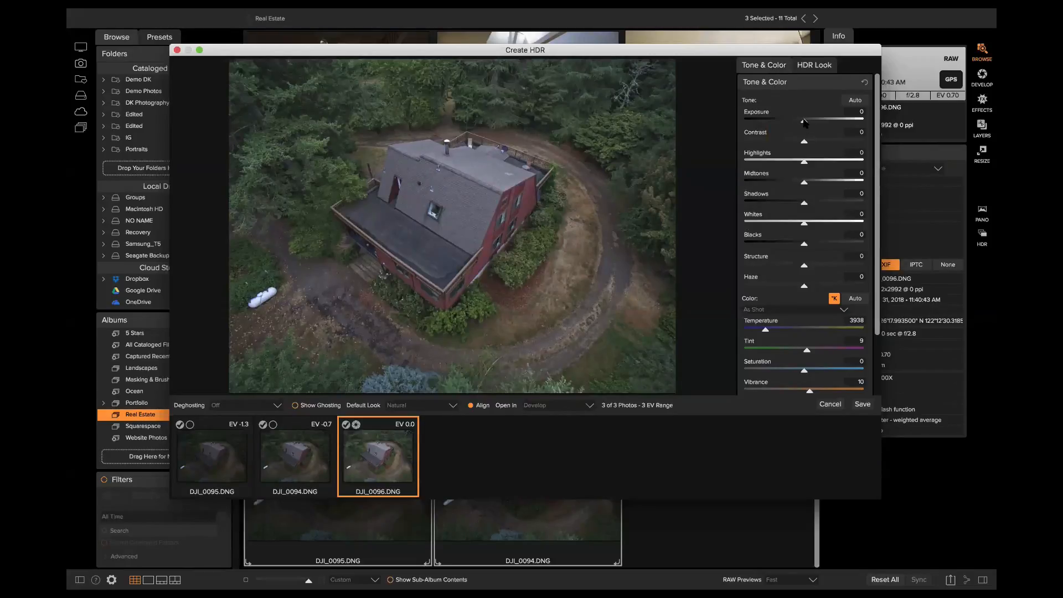
left_click_drag(804, 121, 812, 143)
left_click_drag(804, 182, 809, 203)
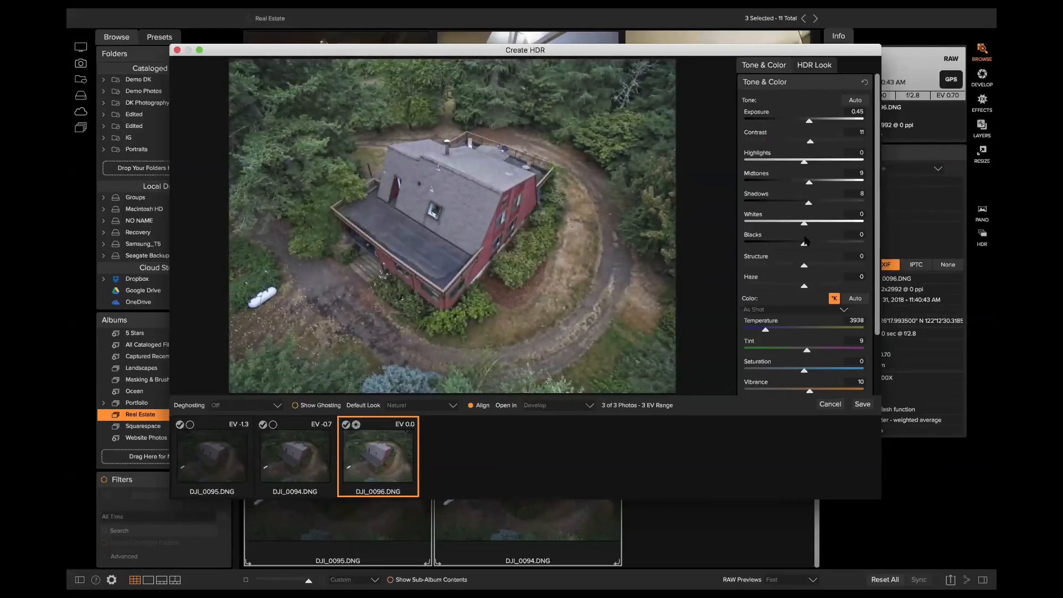
left_click_drag(799, 247, 796, 248)
Set Structure to 16 and Temperature to 4075, and save the HDR merge so it opens in Develop
scroll(806, 260, "down", 1)
scroll(768, 281, "down", 3)
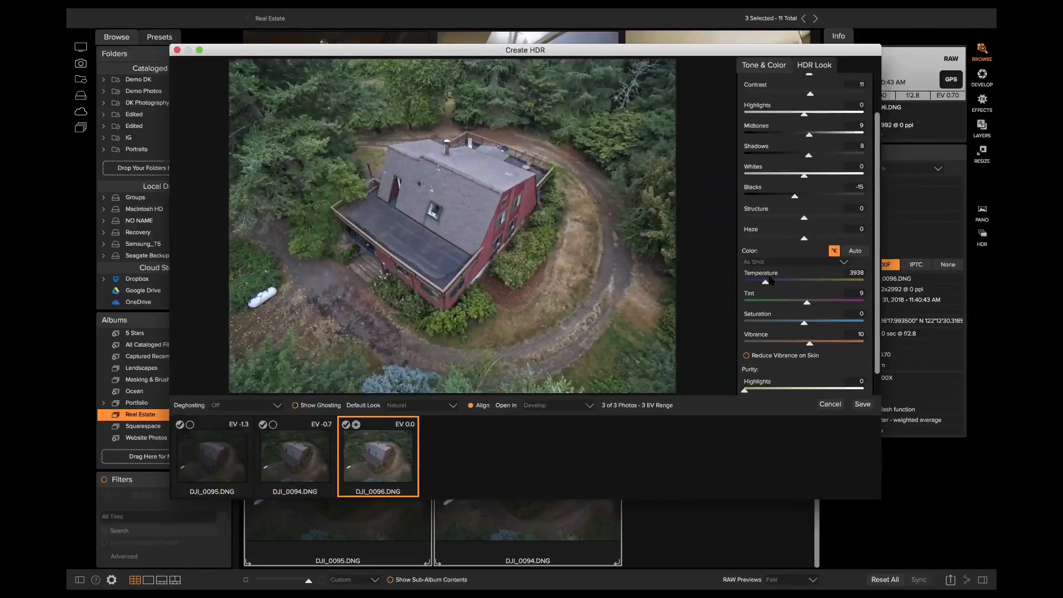
left_click_drag(806, 222, 815, 223)
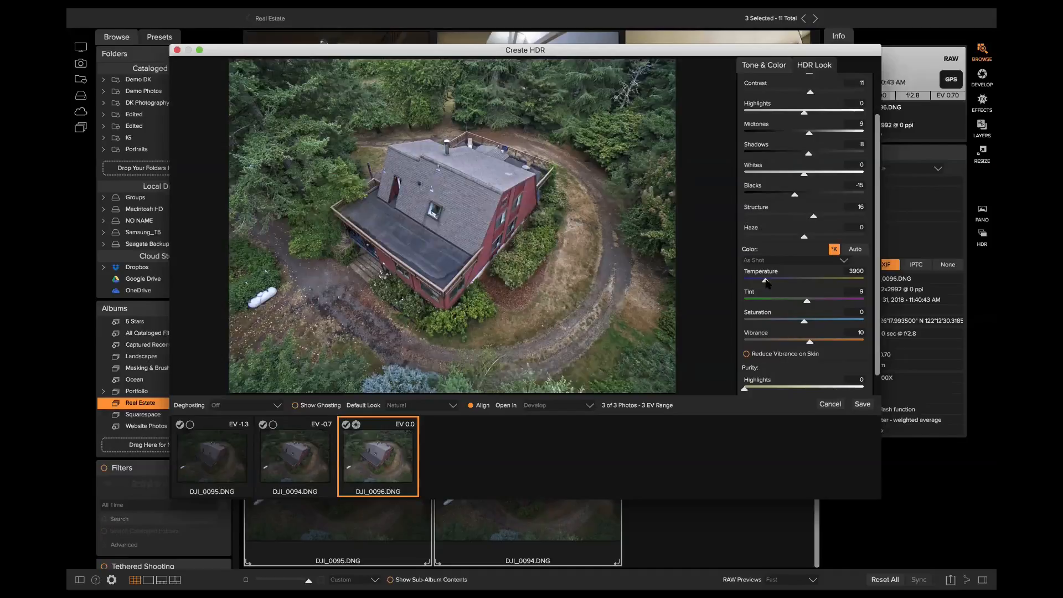
left_click_drag(768, 281, 769, 283)
scroll(784, 332, "down", 1)
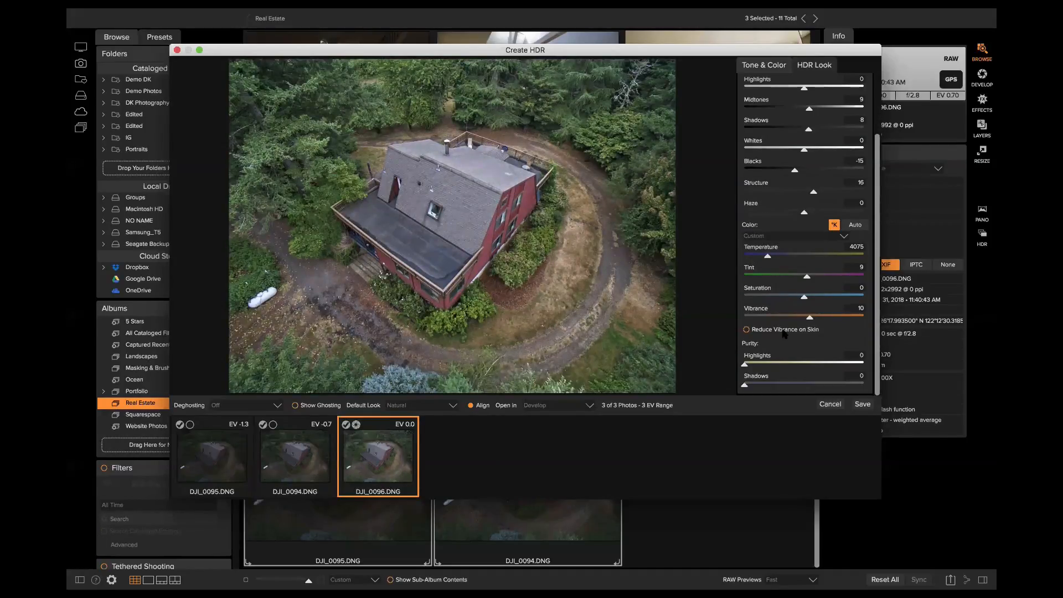
left_click(861, 404)
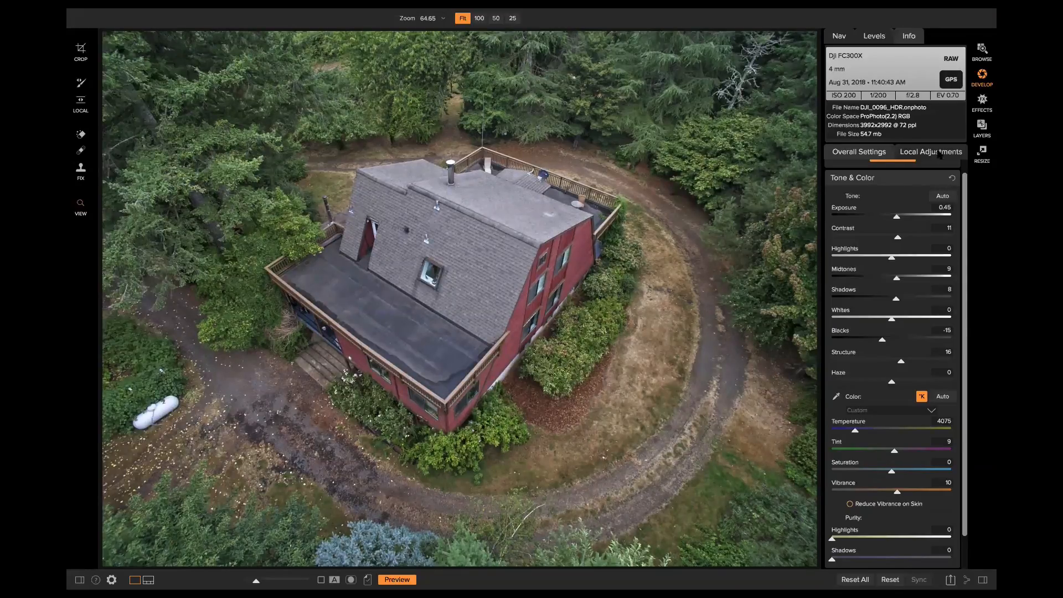
Add a Sunshine filter above the HDR Look in Effects
left_click(983, 106)
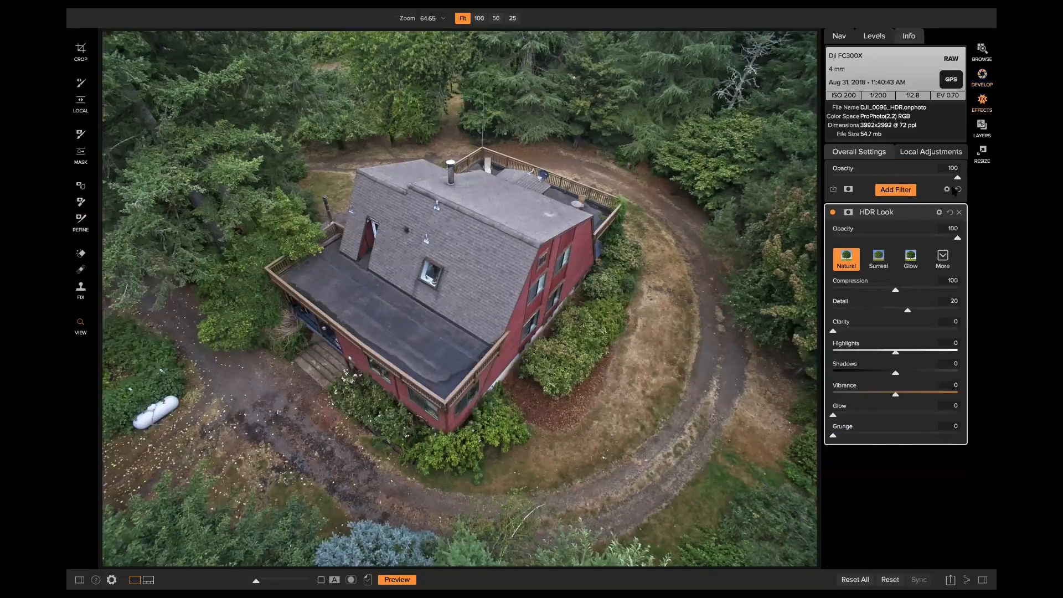
left_click(901, 191)
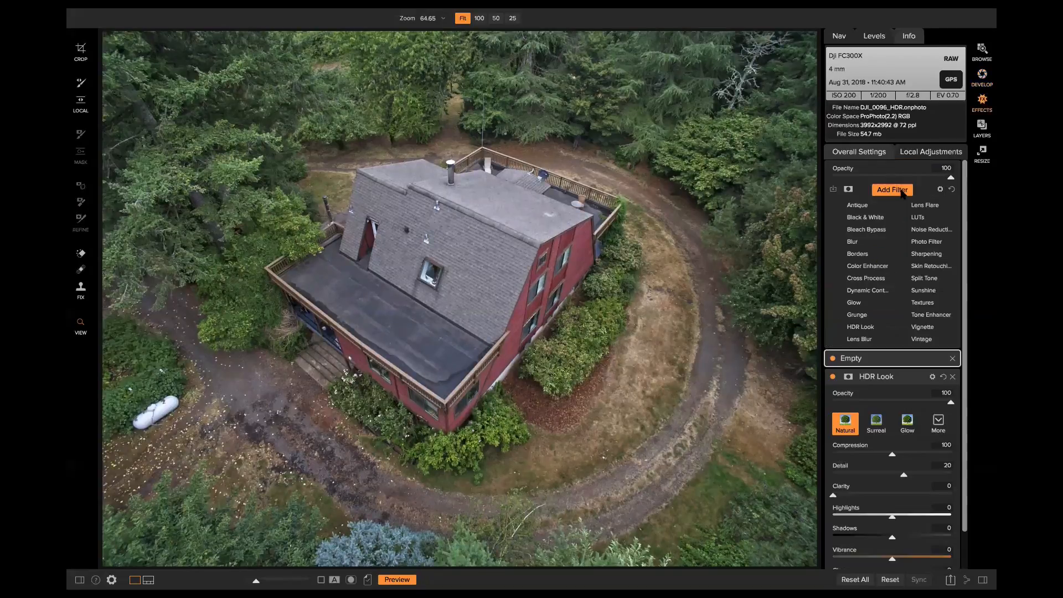
left_click(924, 291)
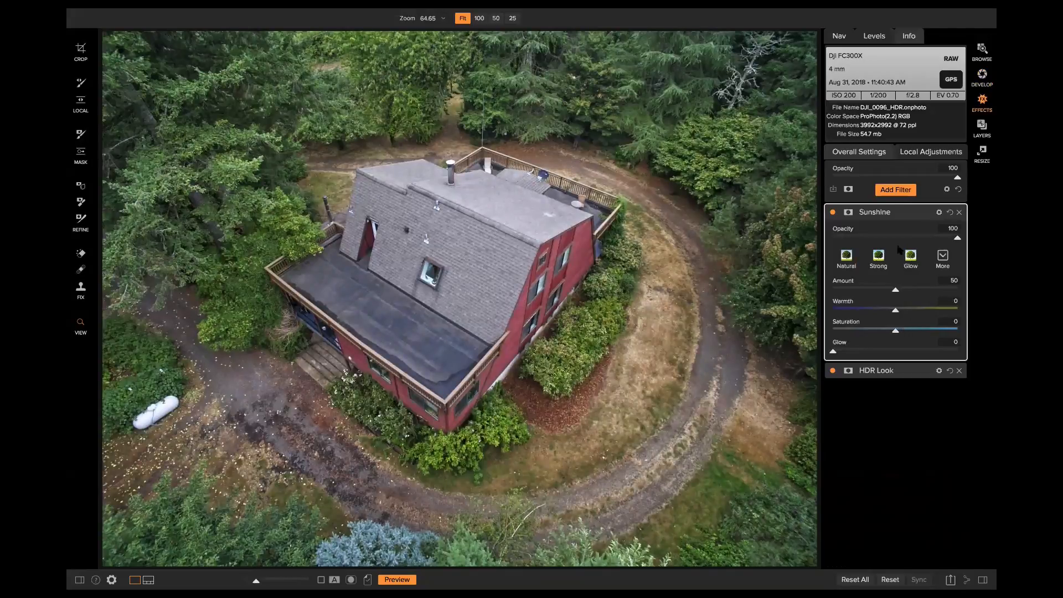
Set the Sunshine filter's Warmth to -14 and compare the photo with the filter off and on
left_click(832, 212)
left_click(833, 213)
mouse_move(895, 311)
left_mouse_down()
mouse_move(868, 313)
mouse_move(916, 314)
mouse_move(874, 312)
left_mouse_up()
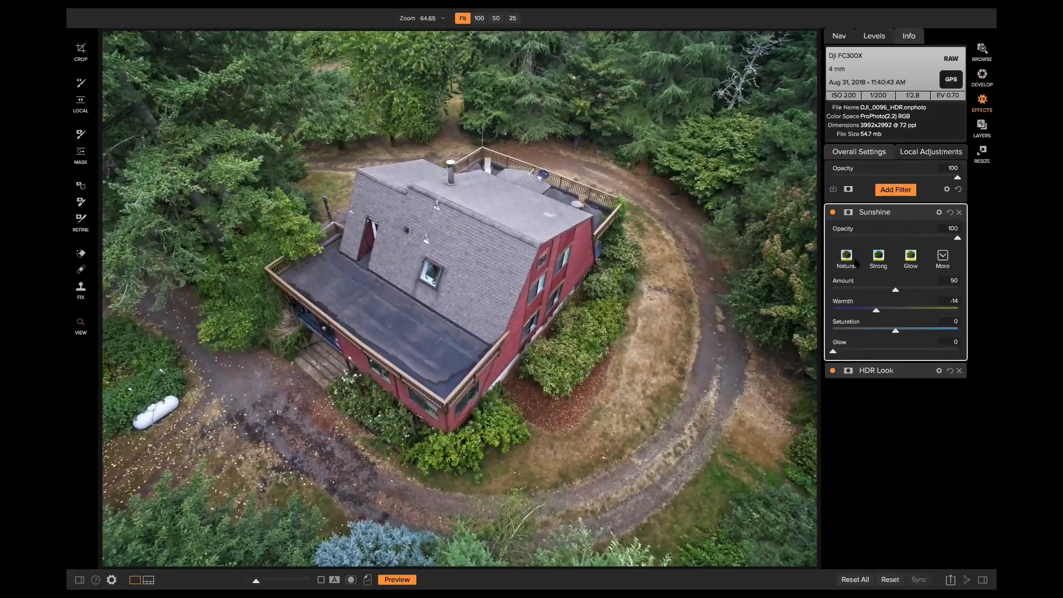
left_click(832, 213)
left_click(832, 213)
left_click(832, 212)
left_click(832, 213)
Crop the aerial photo tighter around the house to about 3448 × 2584 pixels and apply the crop
left_click(81, 53)
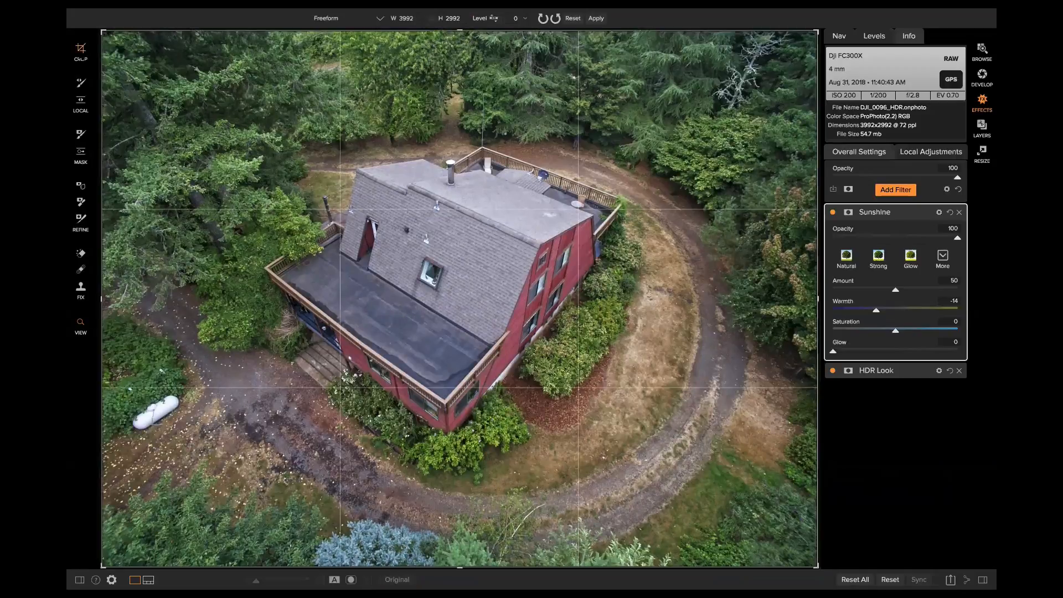
left_click_drag(105, 32, 152, 69)
mouse_move(406, 241)
left_mouse_down()
mouse_move(395, 241)
mouse_move(421, 247)
mouse_move(408, 247)
mouse_move(406, 291)
mouse_move(393, 230)
left_mouse_up()
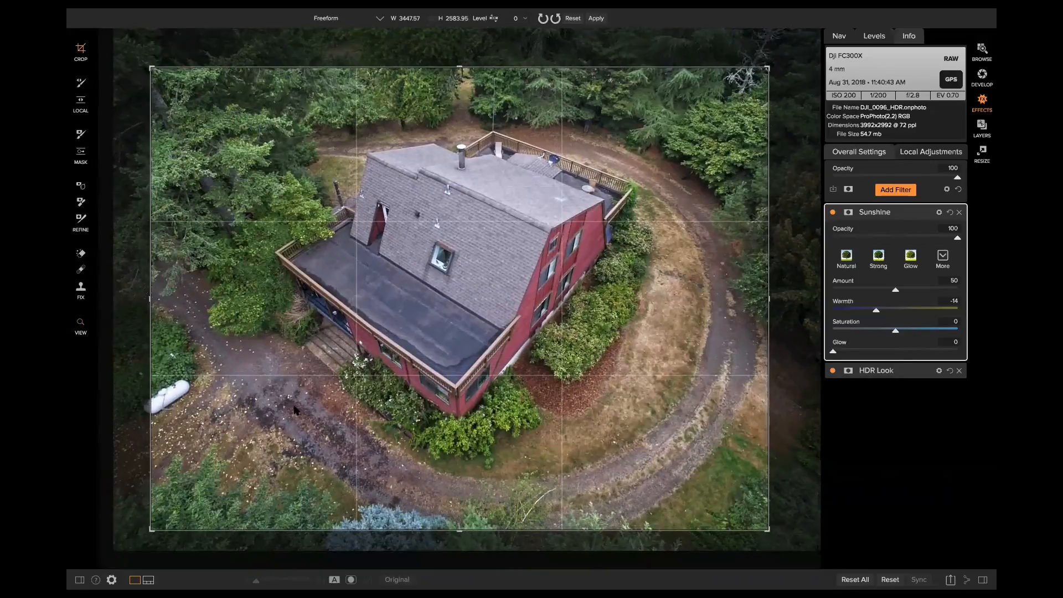
left_click_drag(567, 325, 564, 320)
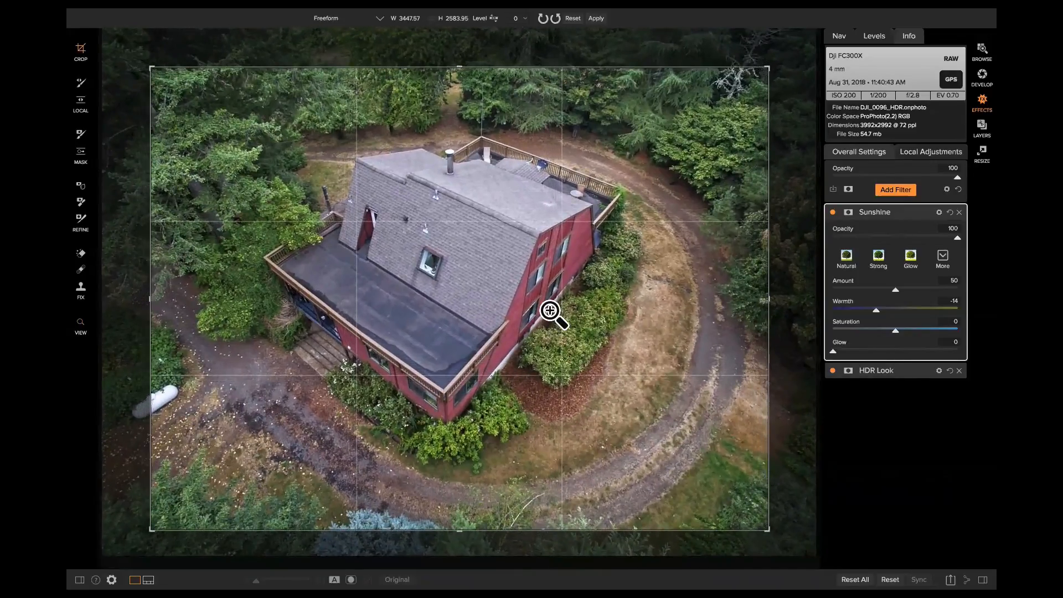
key("Return")
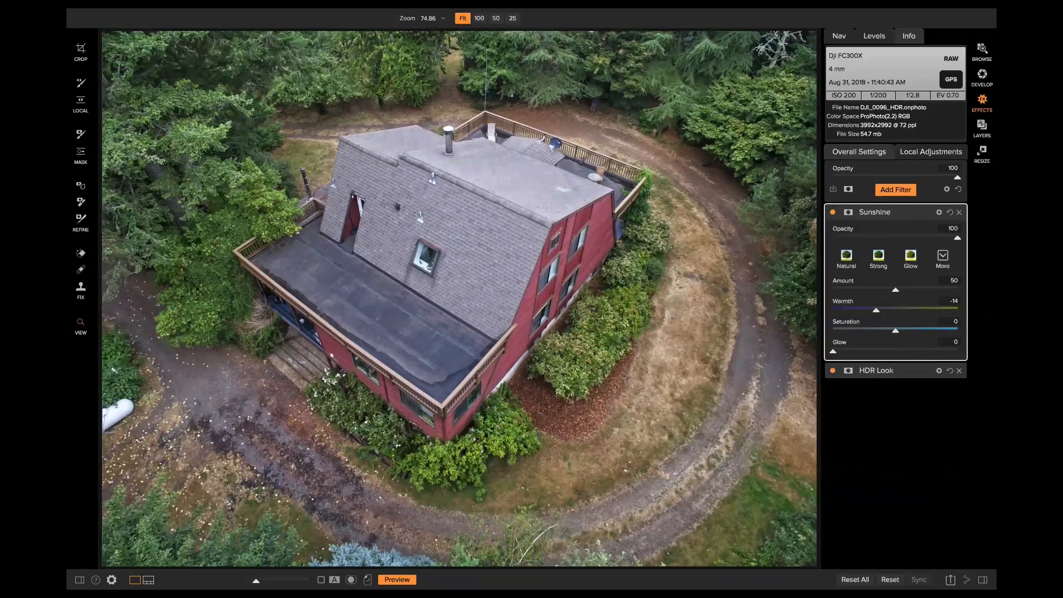
Add a Tone Enhancer filter and expand its Curves section
left_click(895, 190)
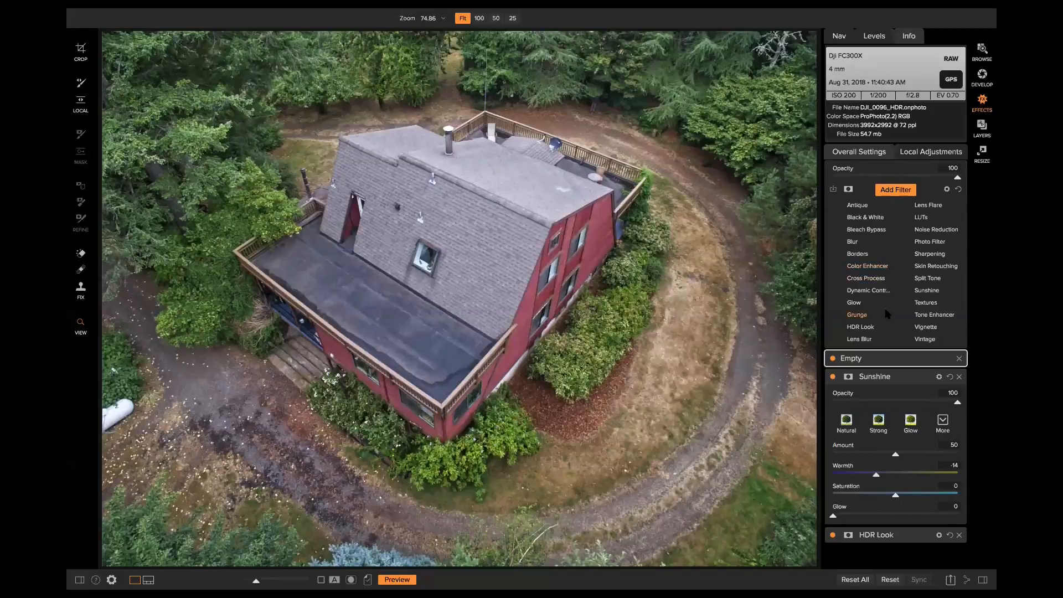
left_click(933, 316)
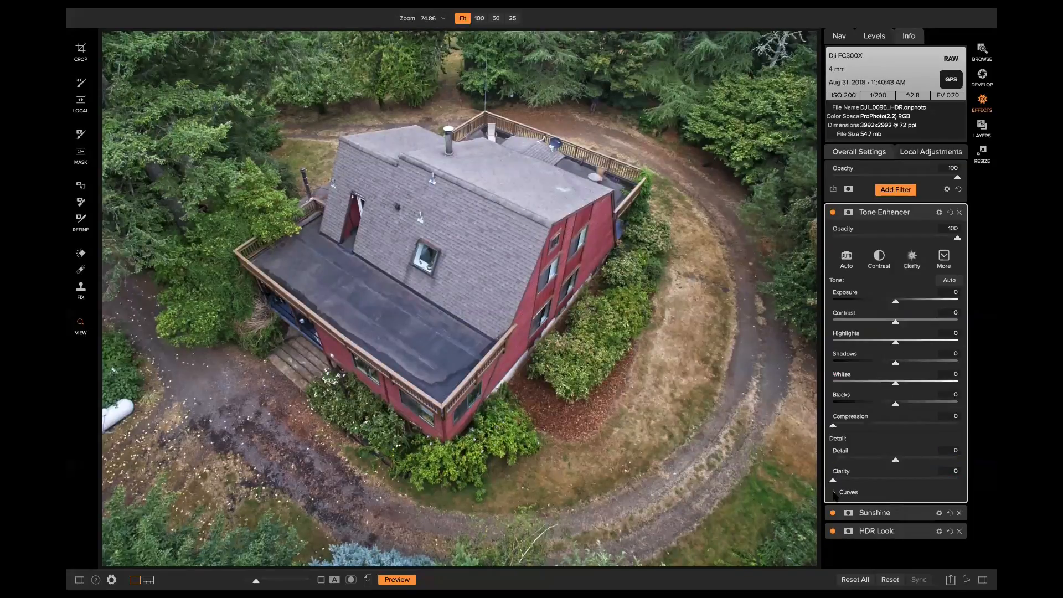
left_click(834, 492)
scroll(852, 476, "down", 3)
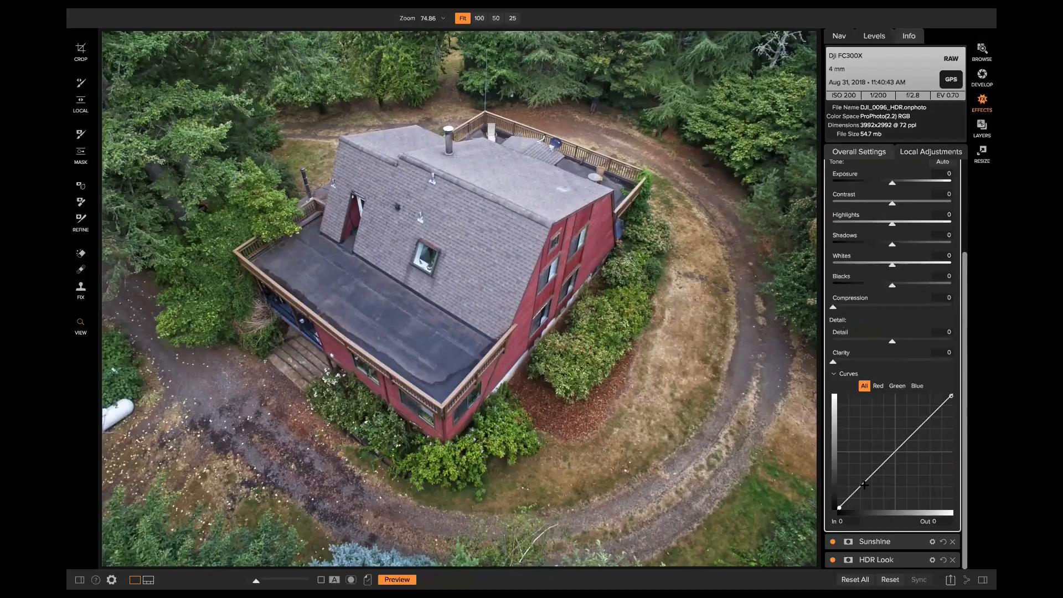
Shape the Tone Enhancer's All curve with points at In 35, Out 27 and In 119, Out 133, comparing the filter off and on
left_click_drag(839, 507, 853, 497)
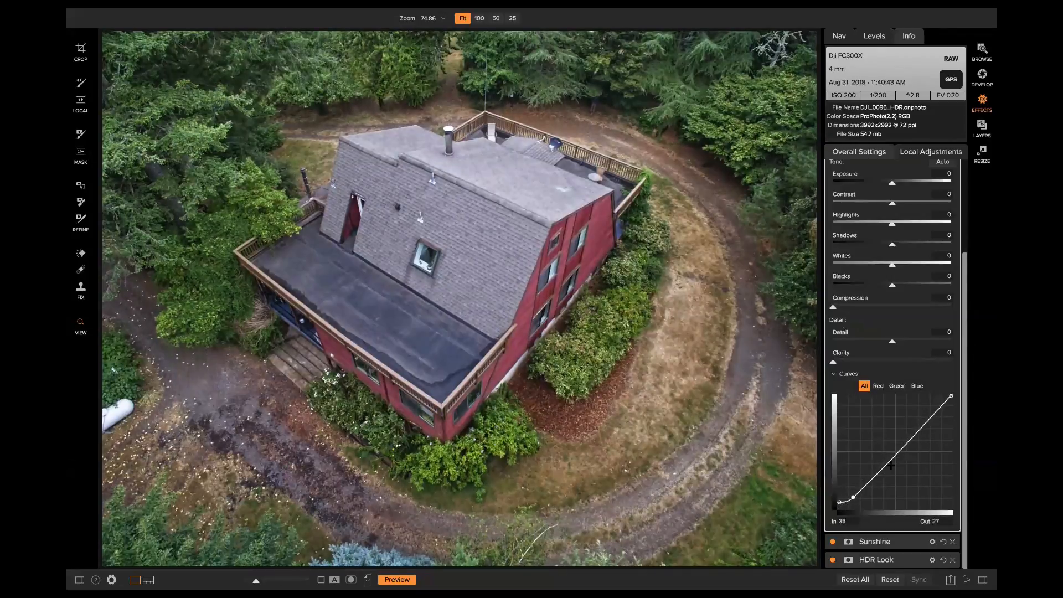
left_click_drag(895, 455, 890, 447)
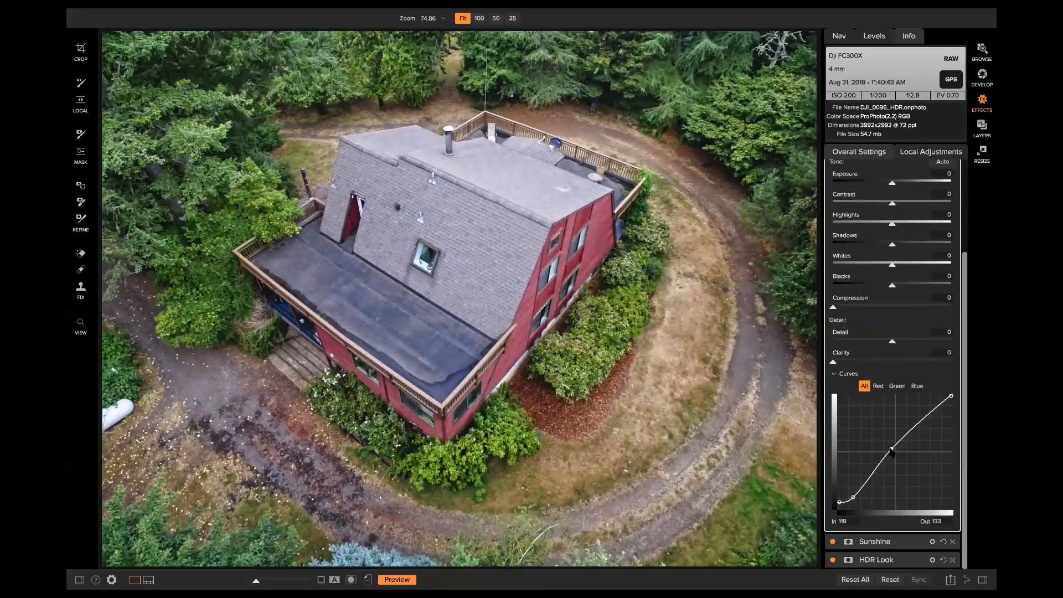
scroll(847, 233, "up", 4)
left_click(832, 212)
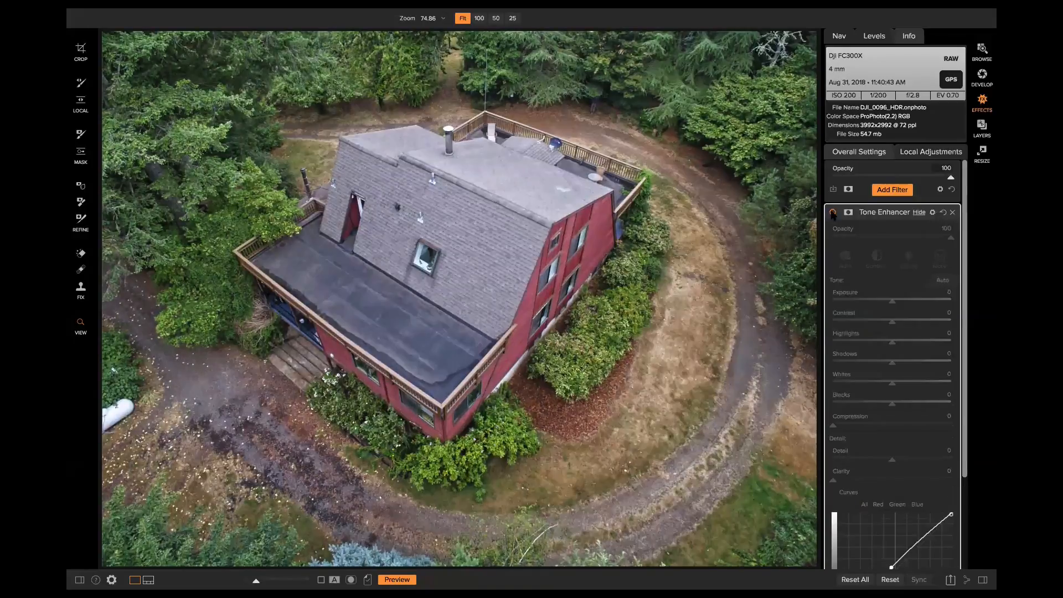
left_click(832, 212)
left_click(833, 212)
left_click(833, 212)
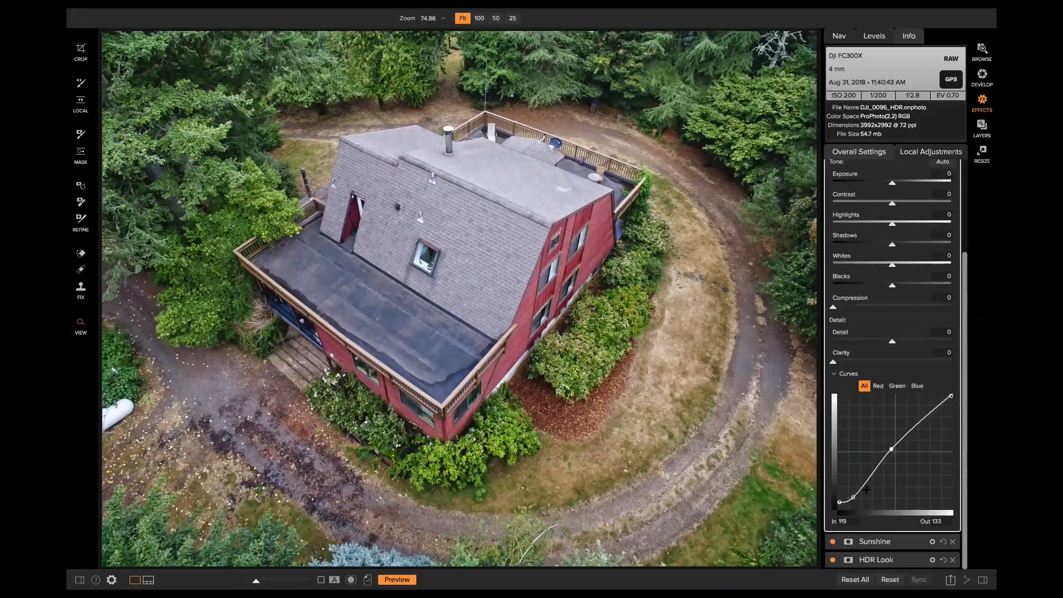
Raise the curve's midtone point to In 129, Out 154, and remove the Tone Enhancer filter
left_click_drag(893, 449, 896, 439)
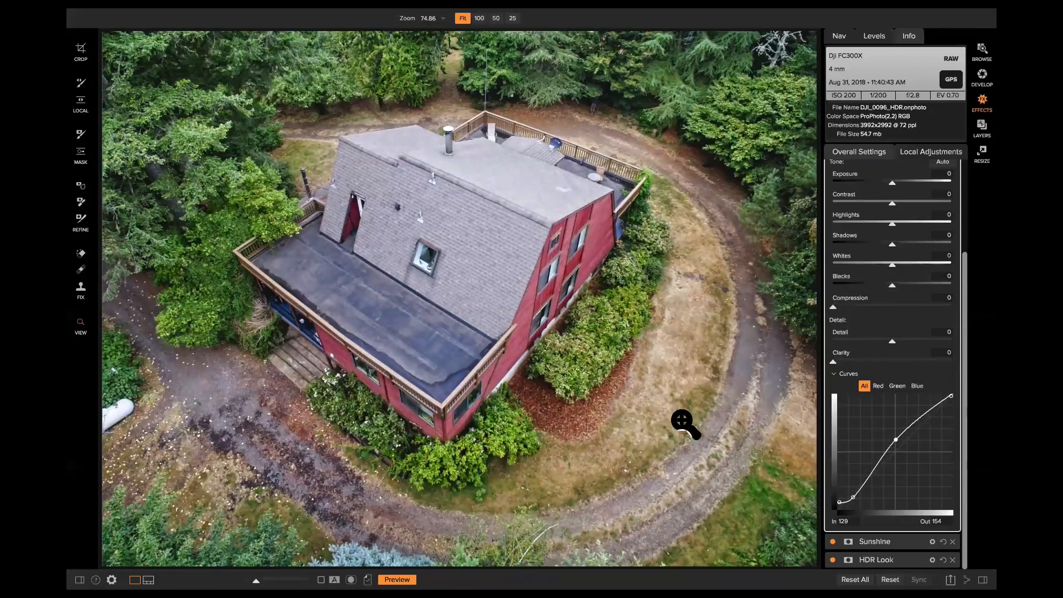
scroll(896, 394, "up", 3)
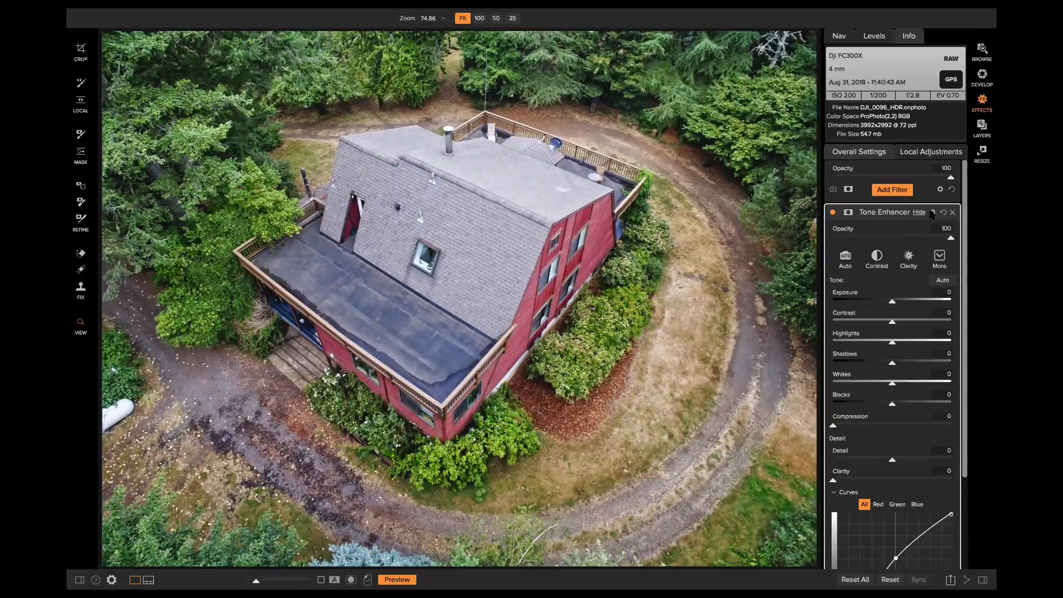
left_click(953, 213)
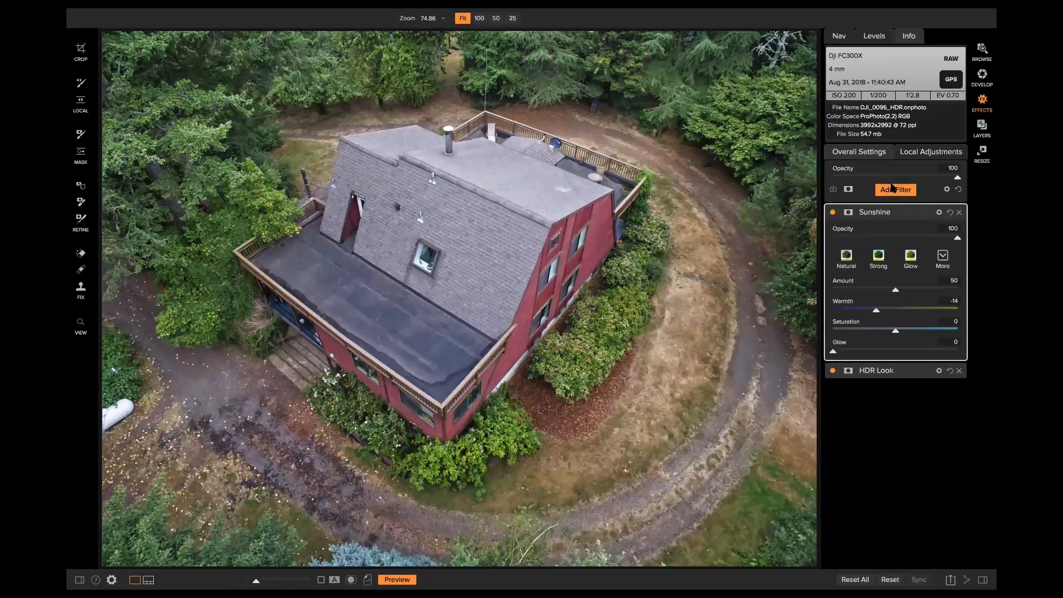
Add a Vignette filter with the Big Softy preset, centre it on the house roof and set its Size to 53
left_click(886, 189)
left_click(925, 326)
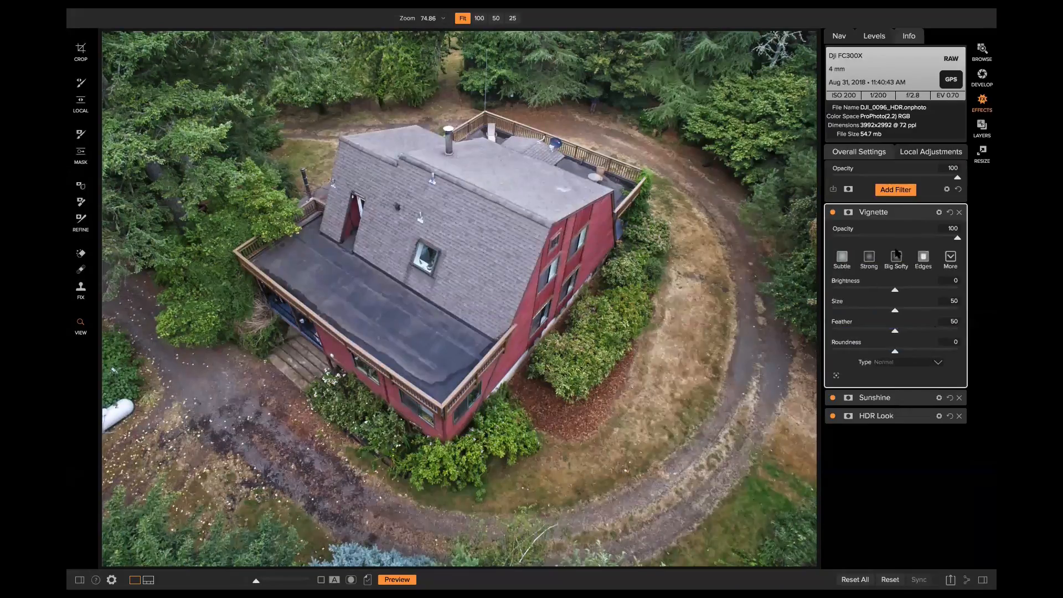
left_click(897, 257)
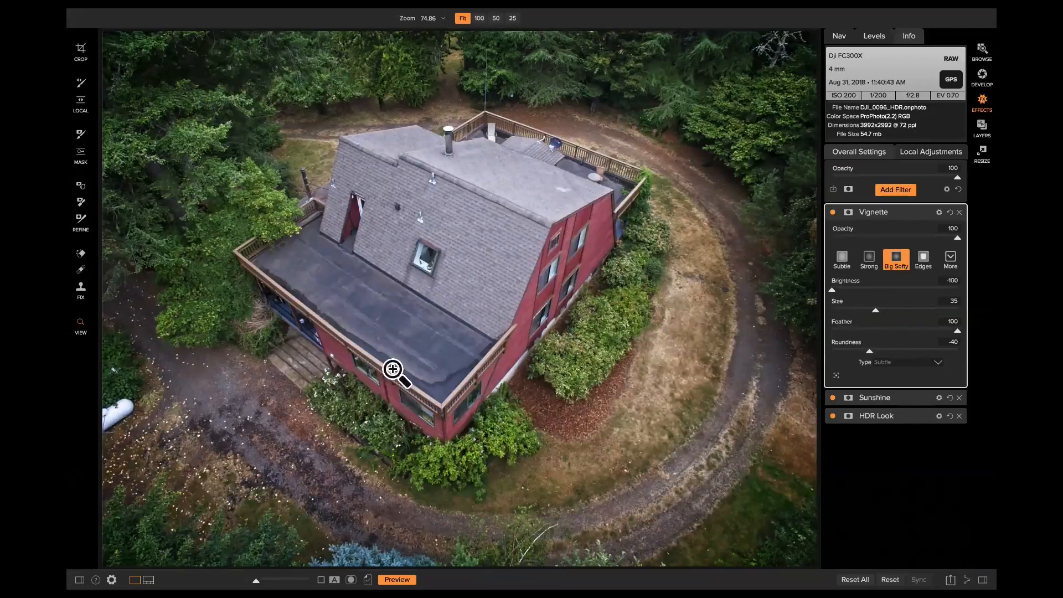
left_click(835, 375)
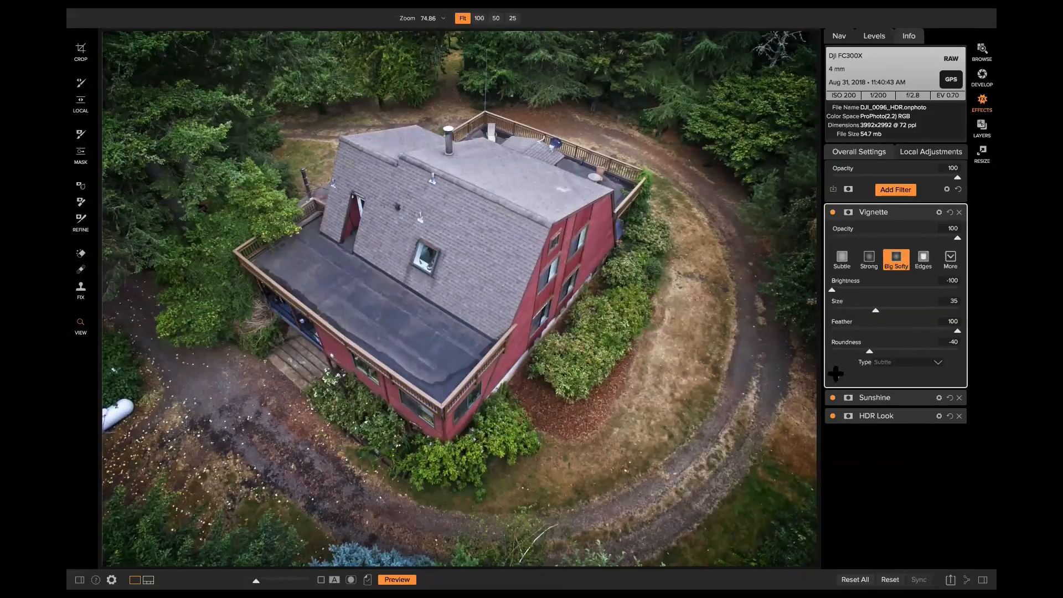
left_click(457, 242)
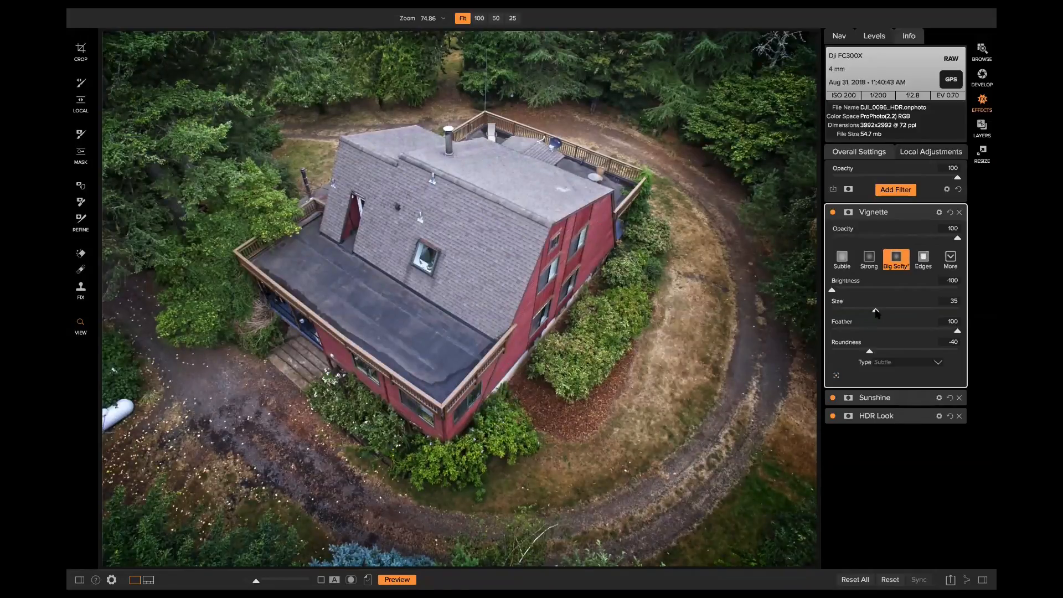
left_click_drag(875, 311, 897, 311)
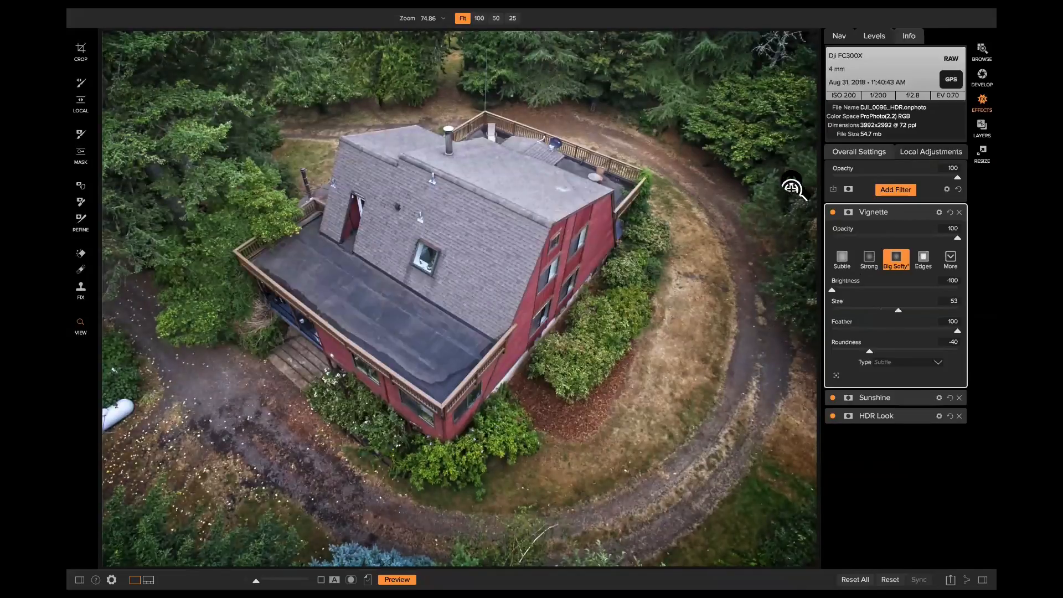
Compare the photo with the Vignette filter off and on, and with the overall effects preview off and on
left_click(834, 214)
left_click(833, 213)
left_click(833, 213)
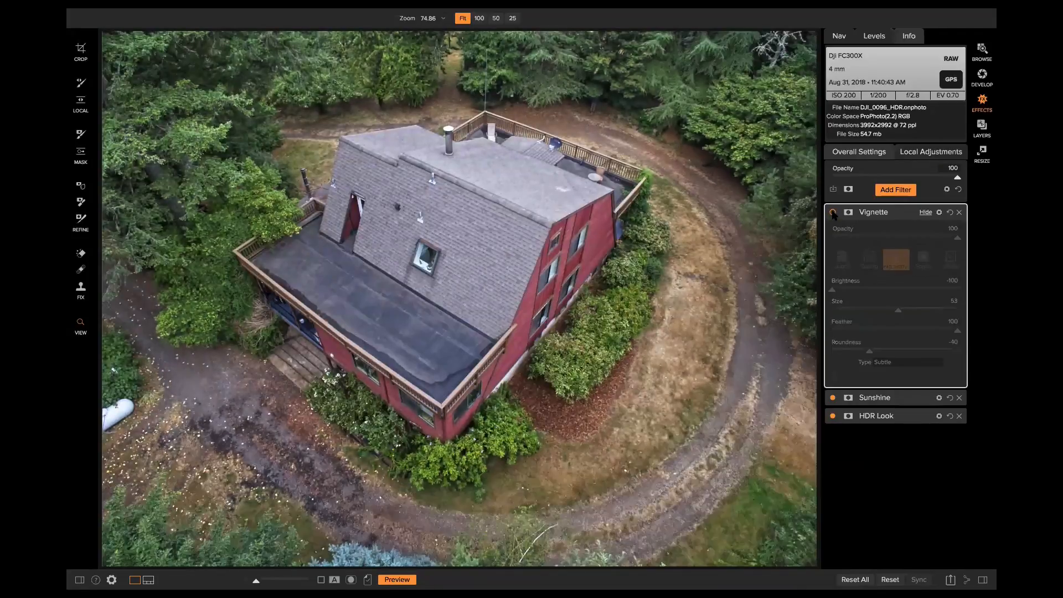
left_click(833, 213)
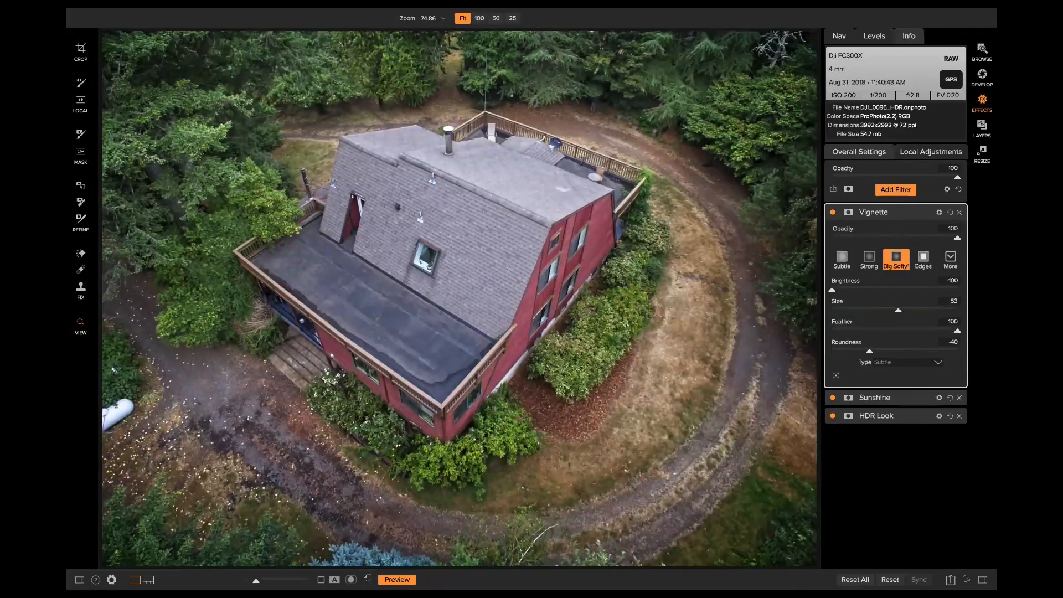
key("backslash")
key("backslash")
key("backslash")
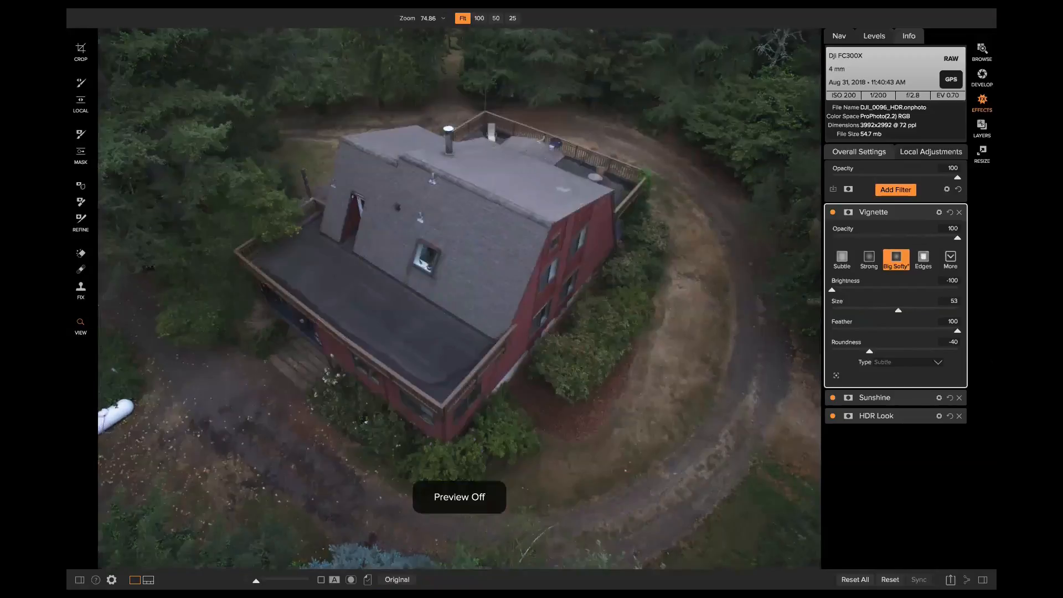
key("backslash")
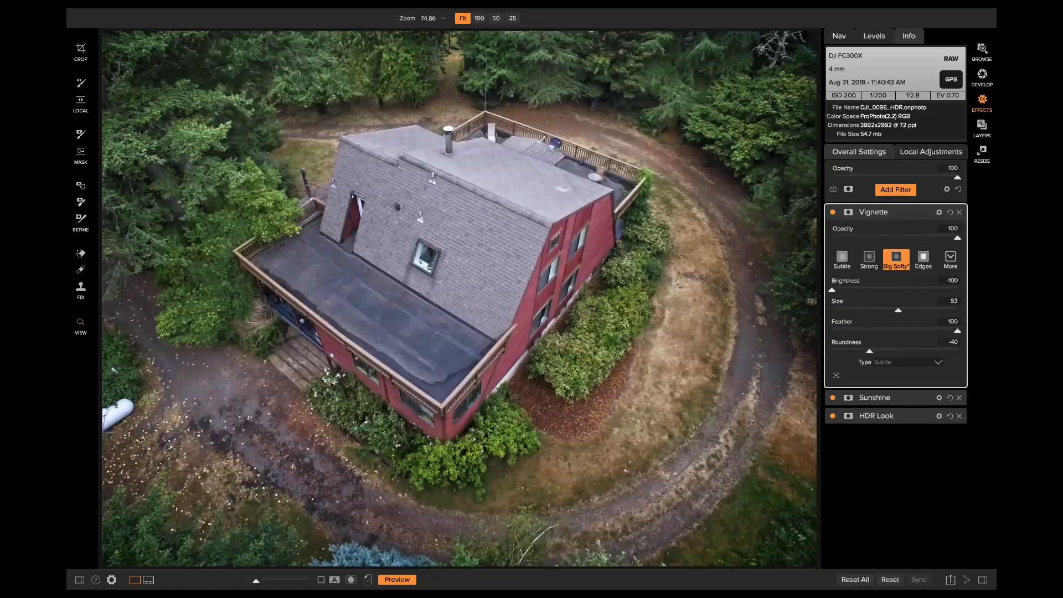
key("backslash")
key("backslash")
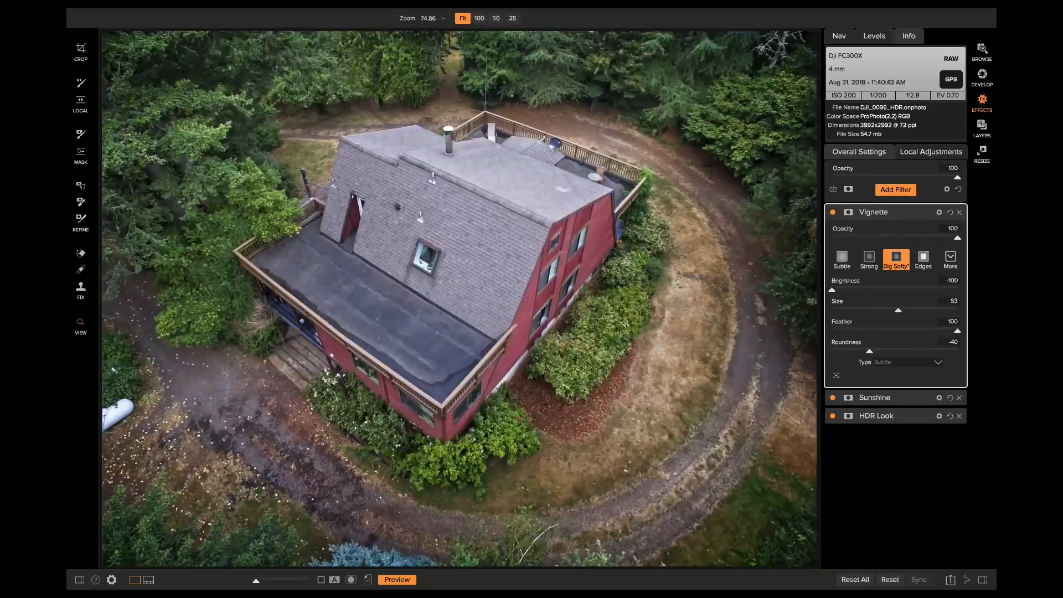
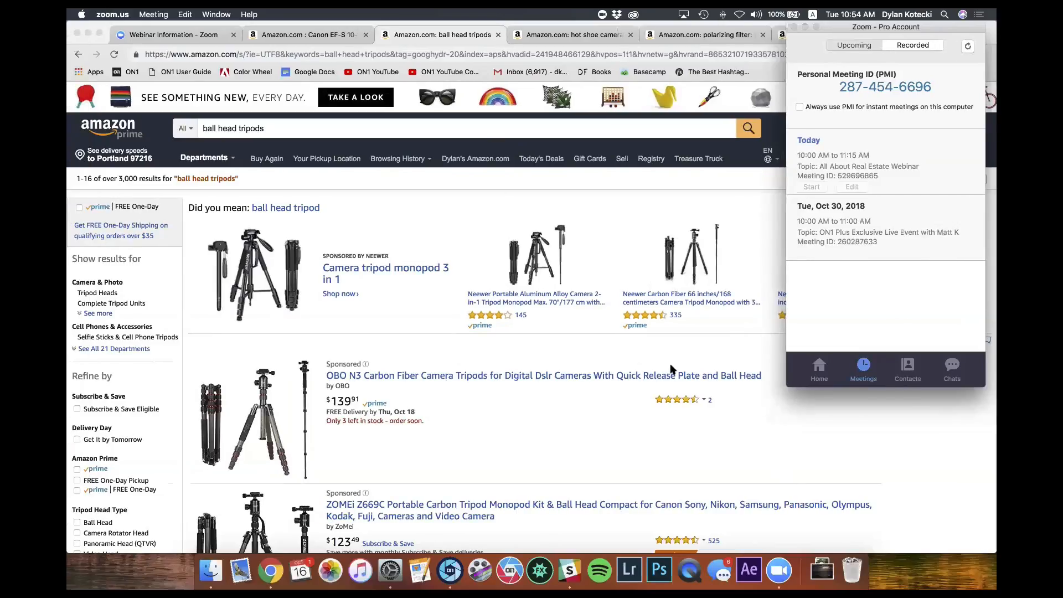
Switch to Chrome and review the Canon EF-S 10-18mm lens page and the ball head tripod results on Amazon
left_click(590, 225)
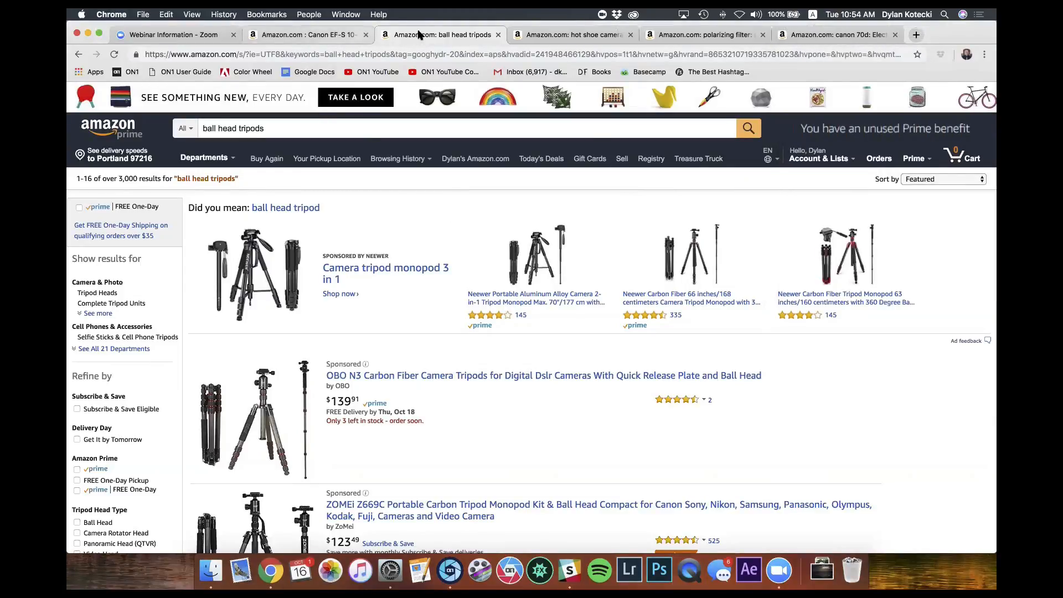
left_click(313, 34)
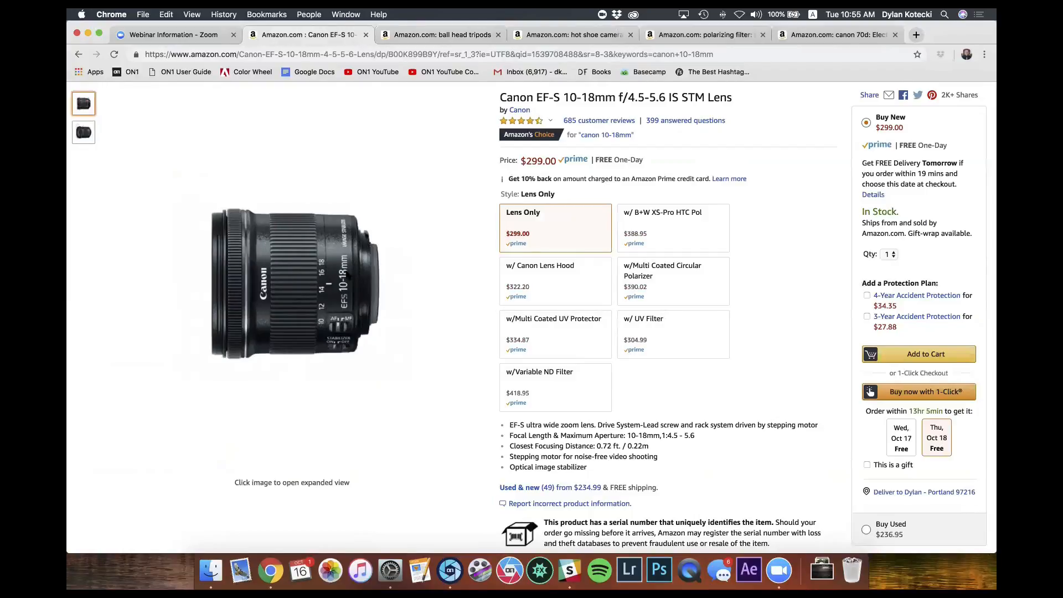
left_click(438, 35)
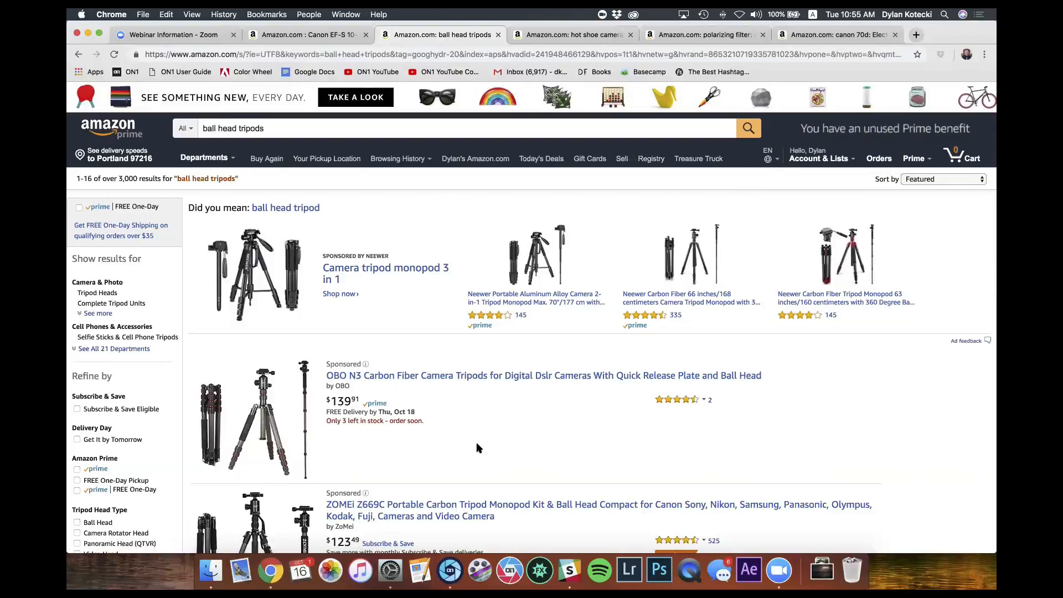
scroll(553, 399, "down", 2)
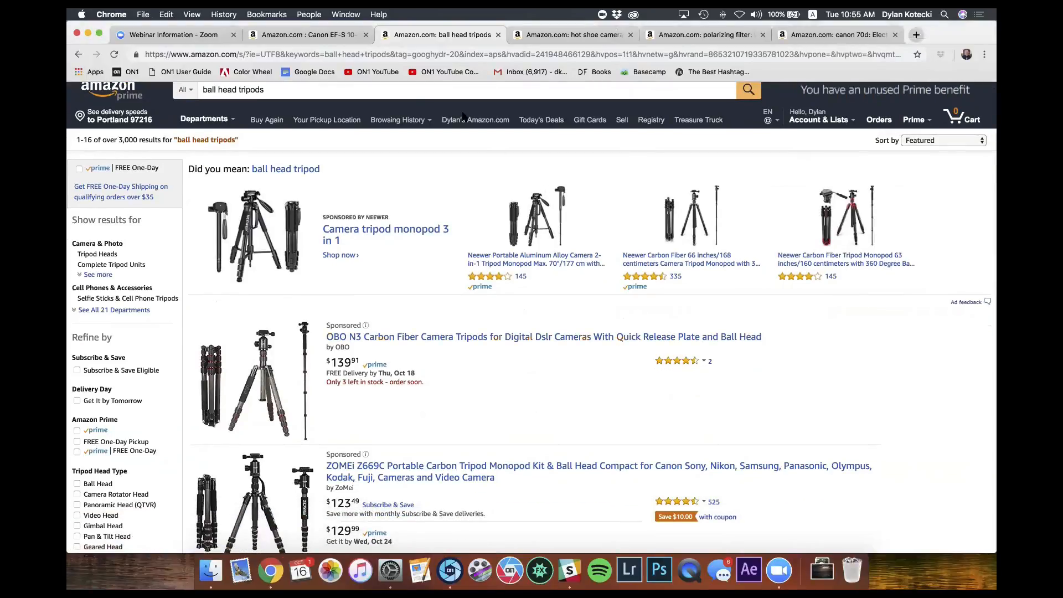
scroll(420, 421, "down", 5)
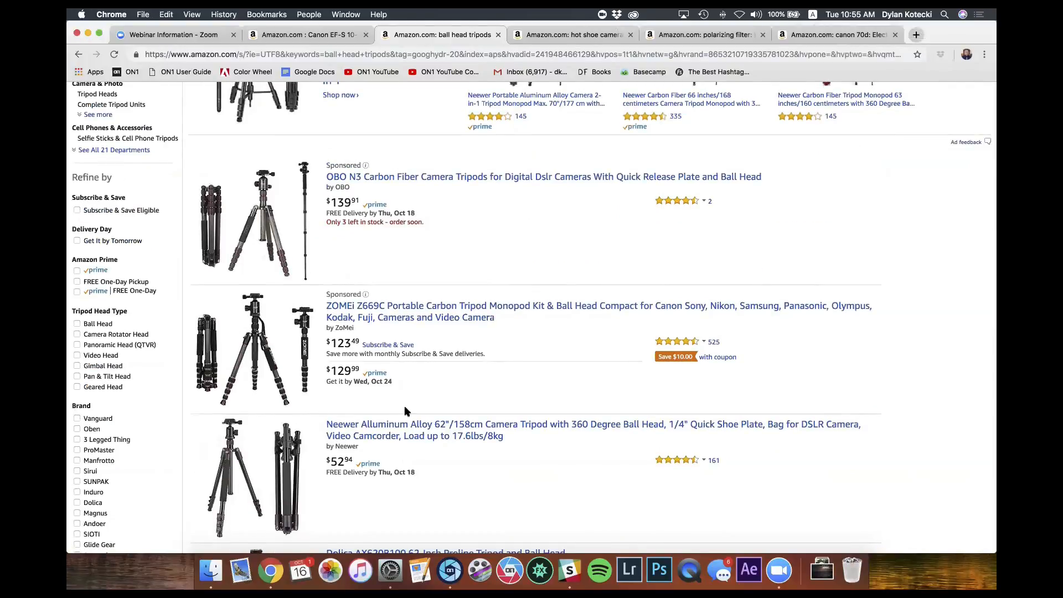
scroll(420, 429, "down", 4)
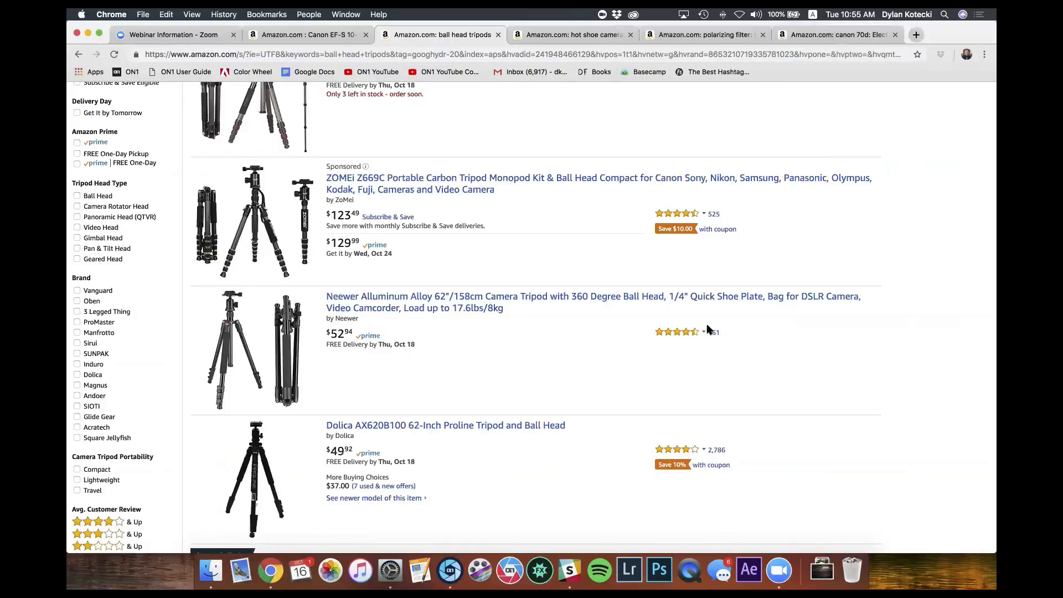
scroll(457, 362, "down", 2)
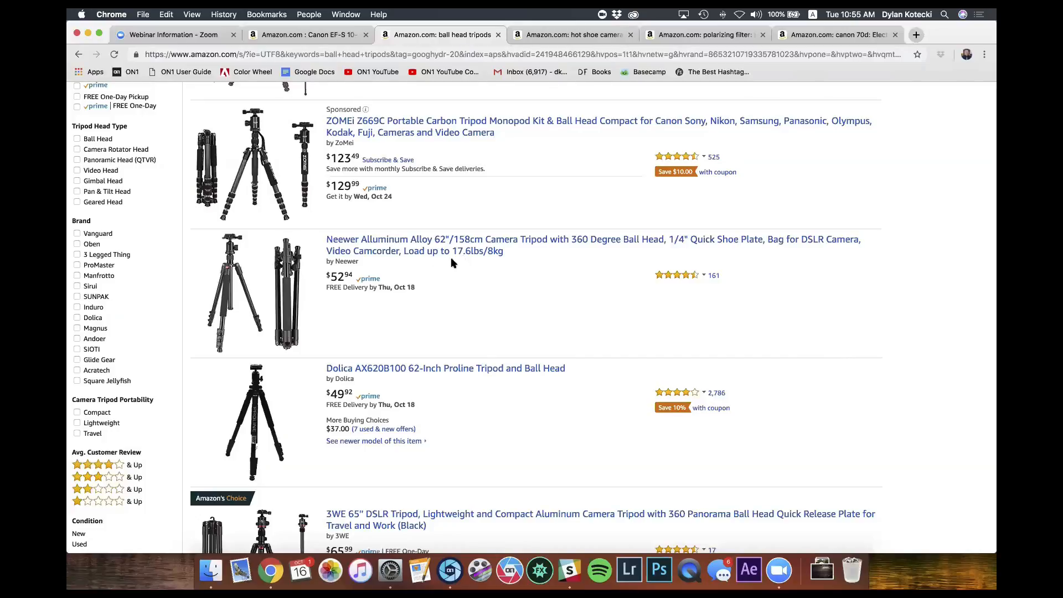
scroll(457, 310, "down", 2)
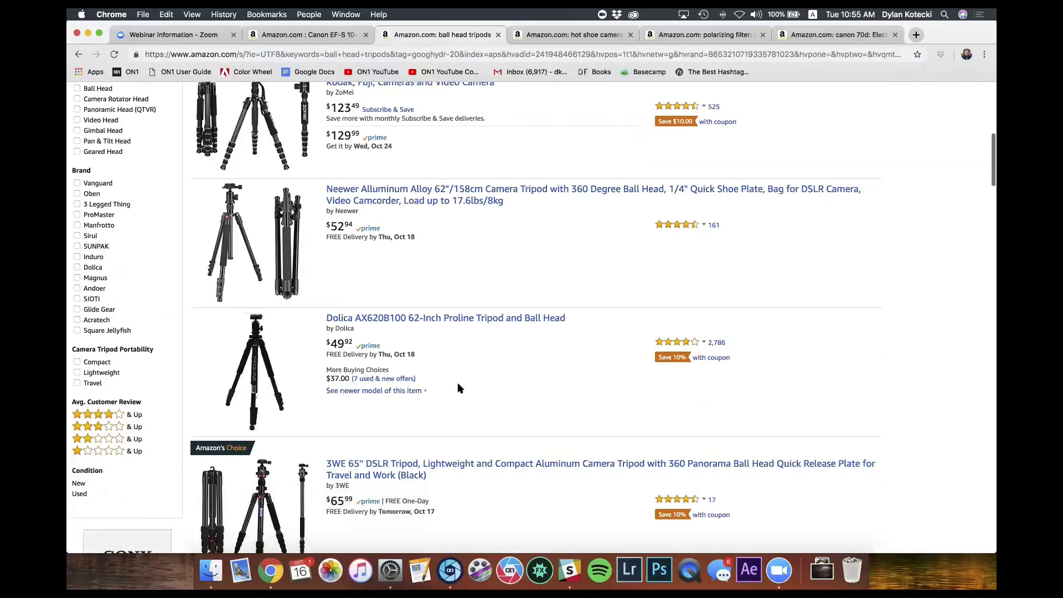
scroll(420, 365, "down", 3)
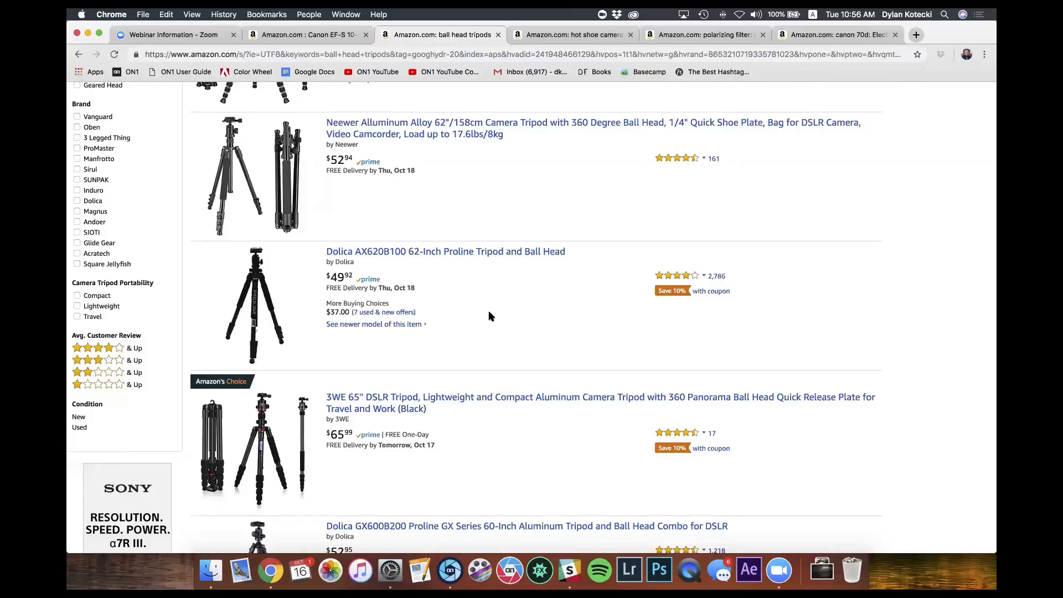
Look over the Amazon results for the Canon 70D, polarizing filters and hot shoe camera levels, scanning the level listings
left_click(845, 36)
scroll(430, 334, "up", 5)
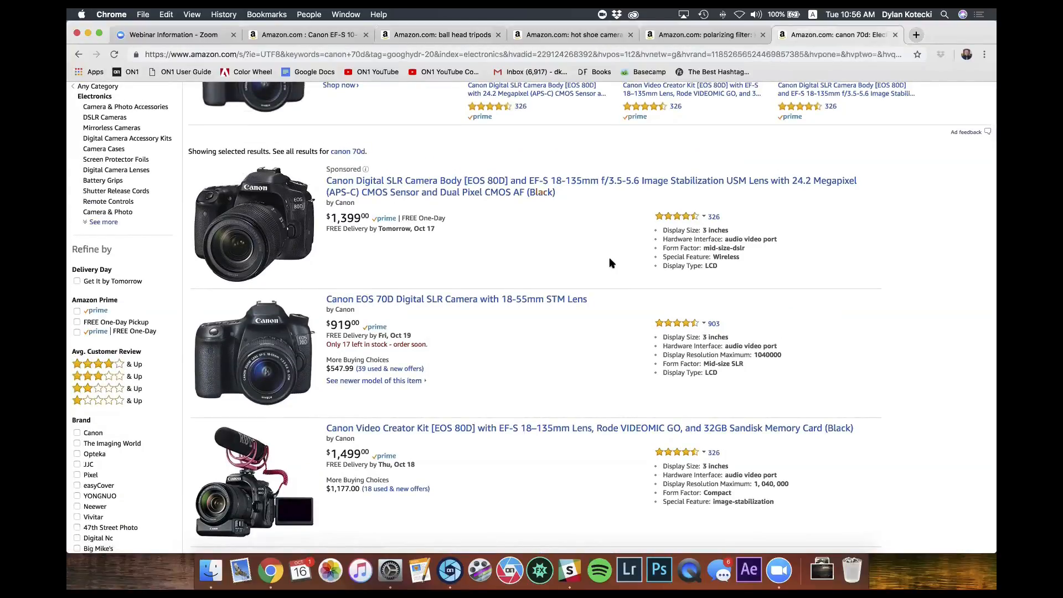
left_click(703, 36)
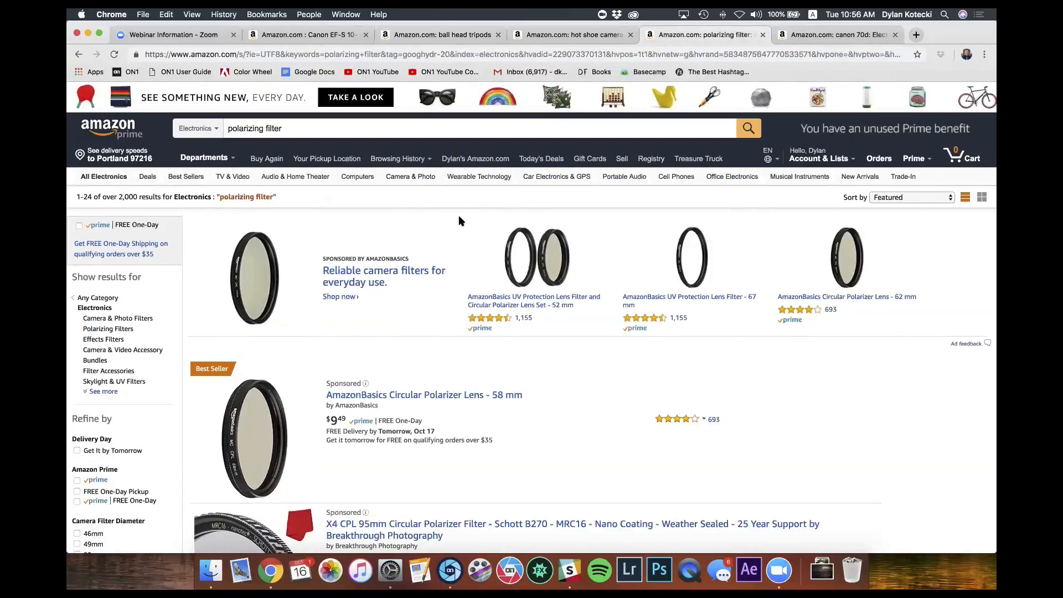
left_click(591, 37)
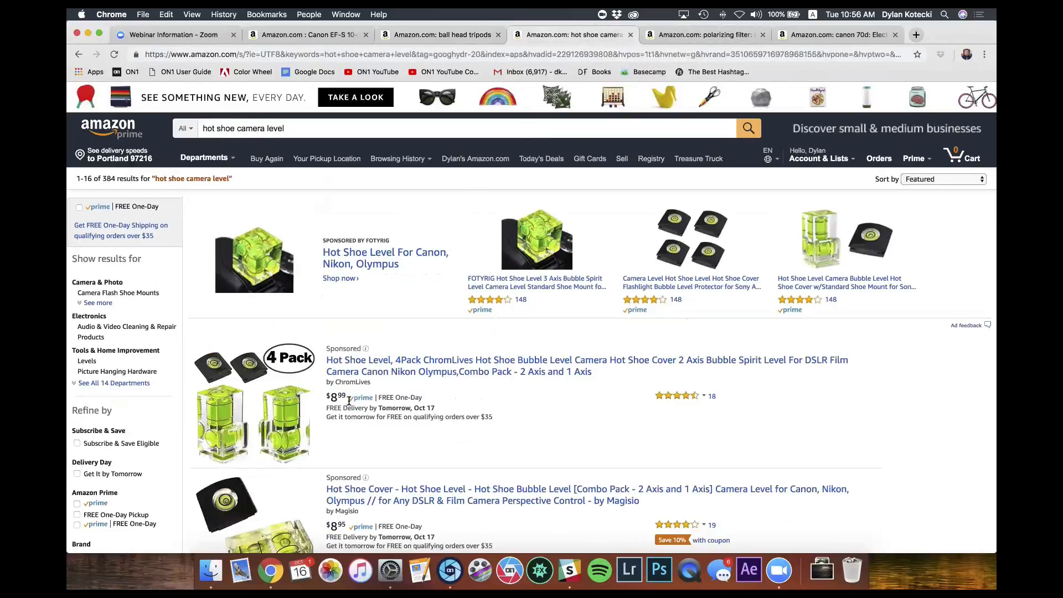
scroll(449, 434, "down", 3)
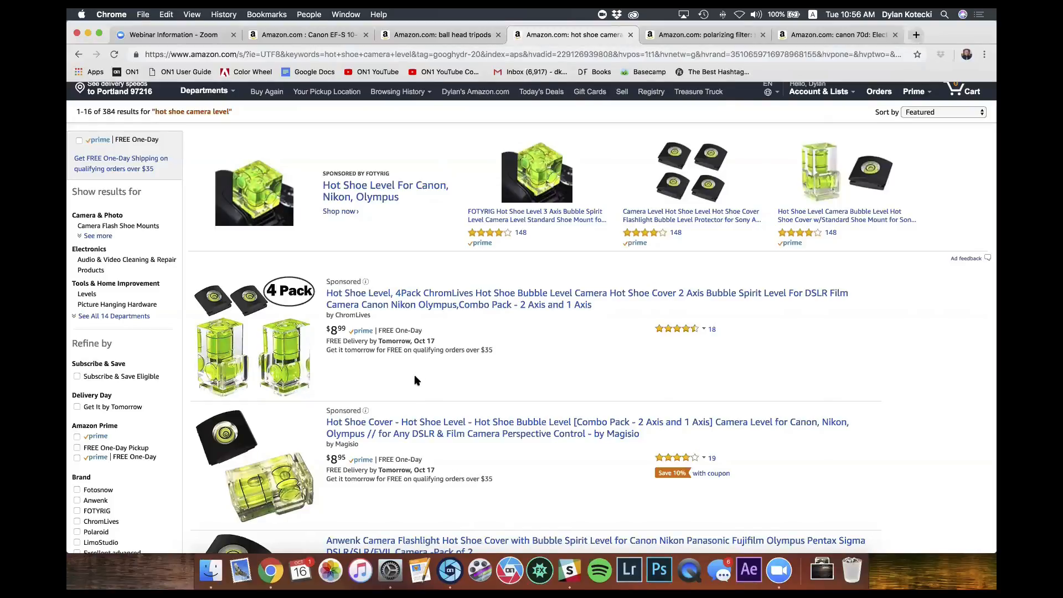
scroll(416, 380, "down", 2)
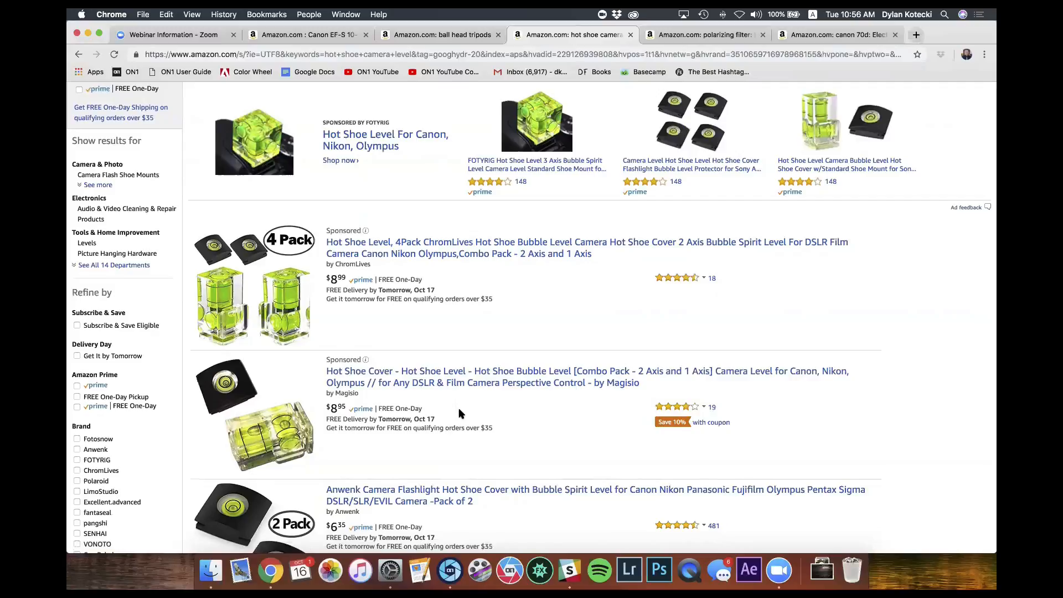
scroll(459, 414, "up", 2)
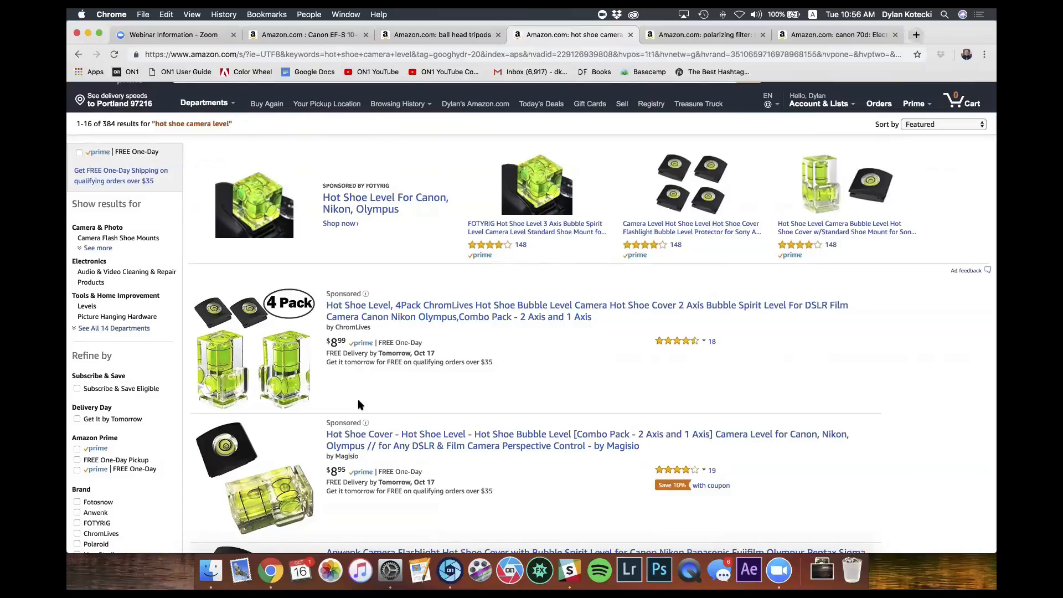
Return to the polarizing filter results and examine the circular polarizer listings
left_click(699, 38)
scroll(489, 356, "down", 2)
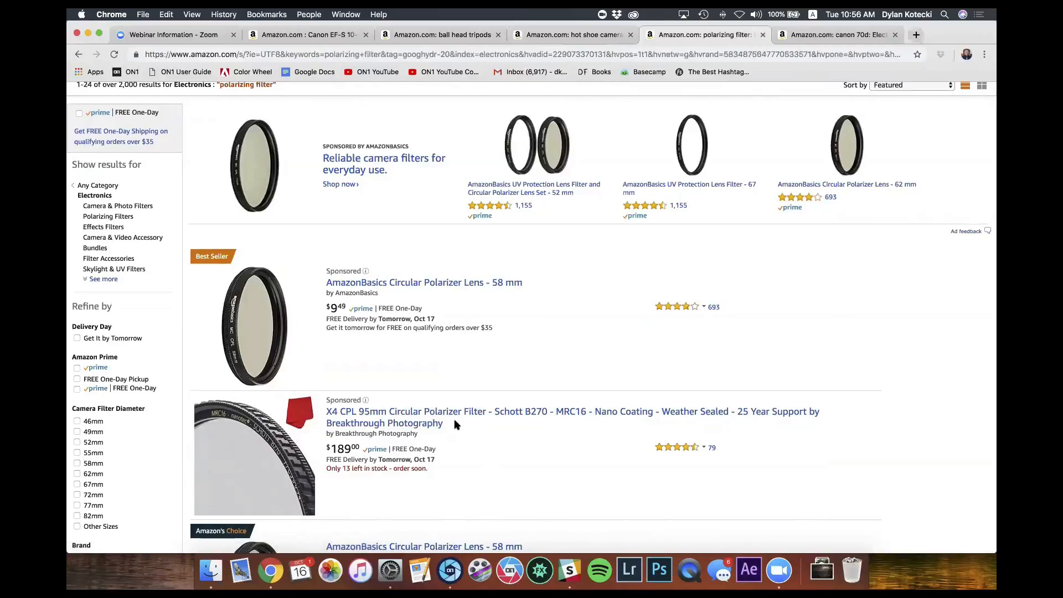
scroll(487, 475, "down", 3)
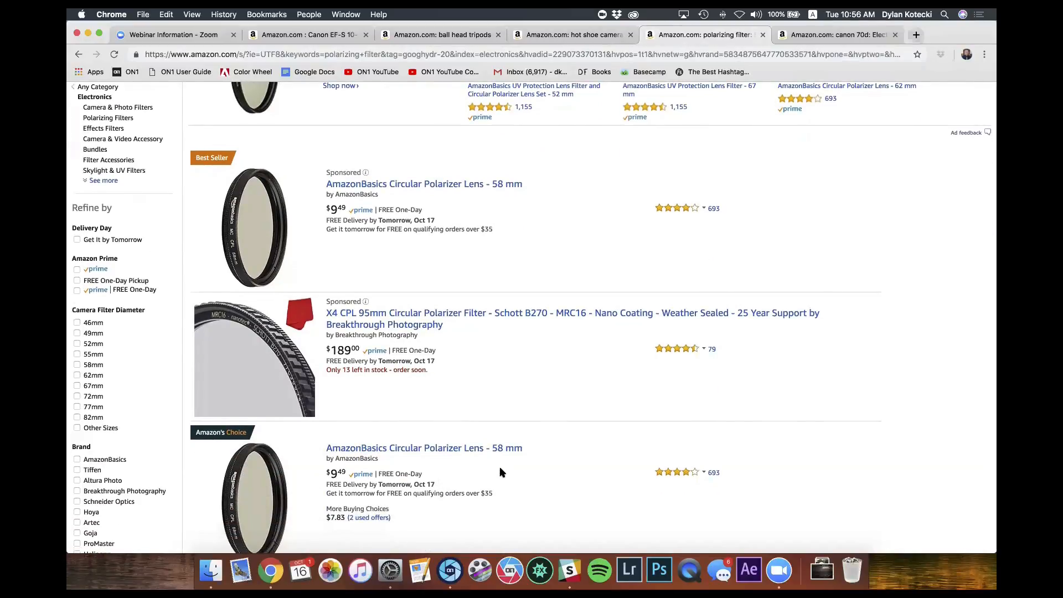
Scan the remaining circular polarizer listings, and look over the Canon 70D camera results on Amazon
scroll(509, 474, "up", 6)
scroll(531, 452, "down", 10)
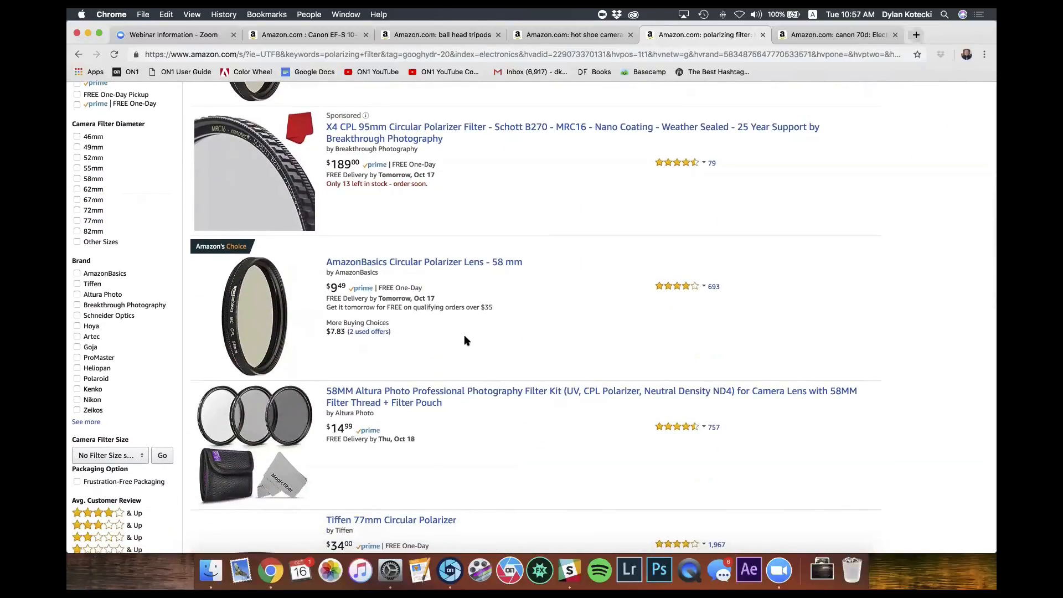
left_click(811, 37)
scroll(427, 276, "up", 5)
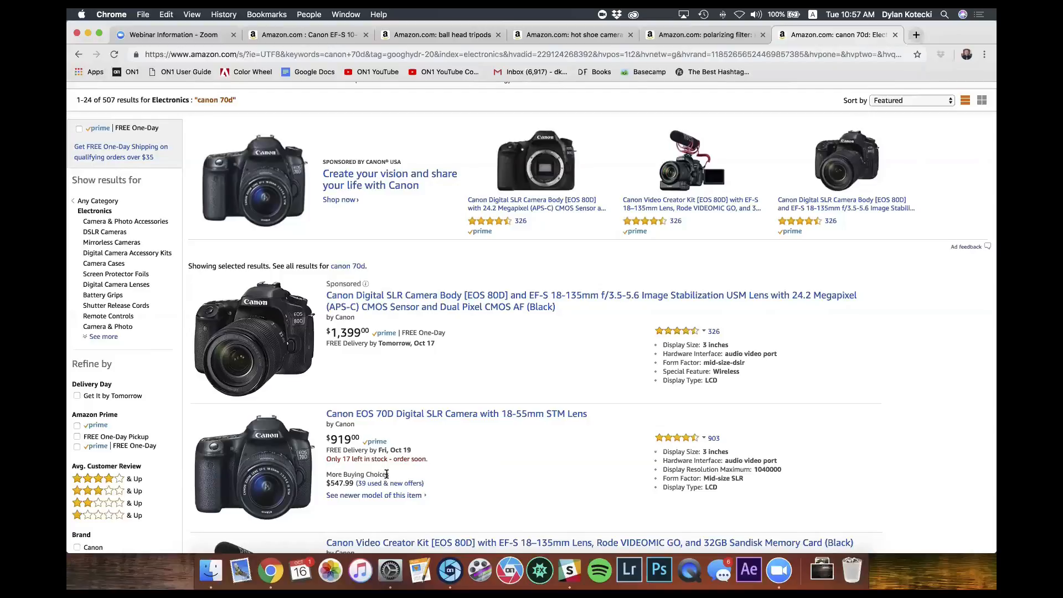
scroll(471, 454, "down", 3)
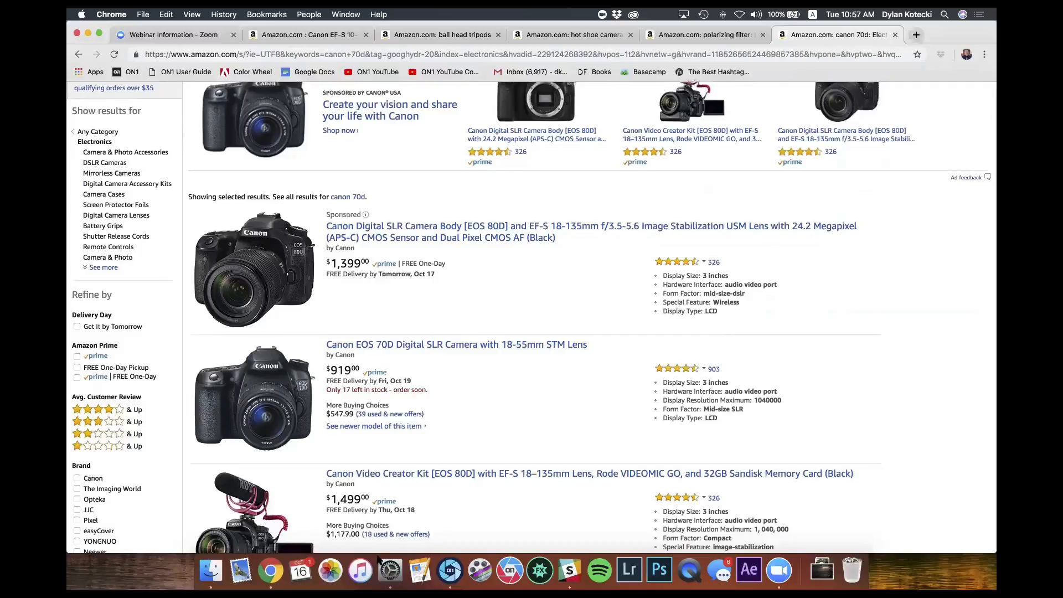
Switch to ON1 Photo RAW and view the staircase foyer photo IMG_9771.JPG full size, returning to the Real Estate album
left_click(450, 570)
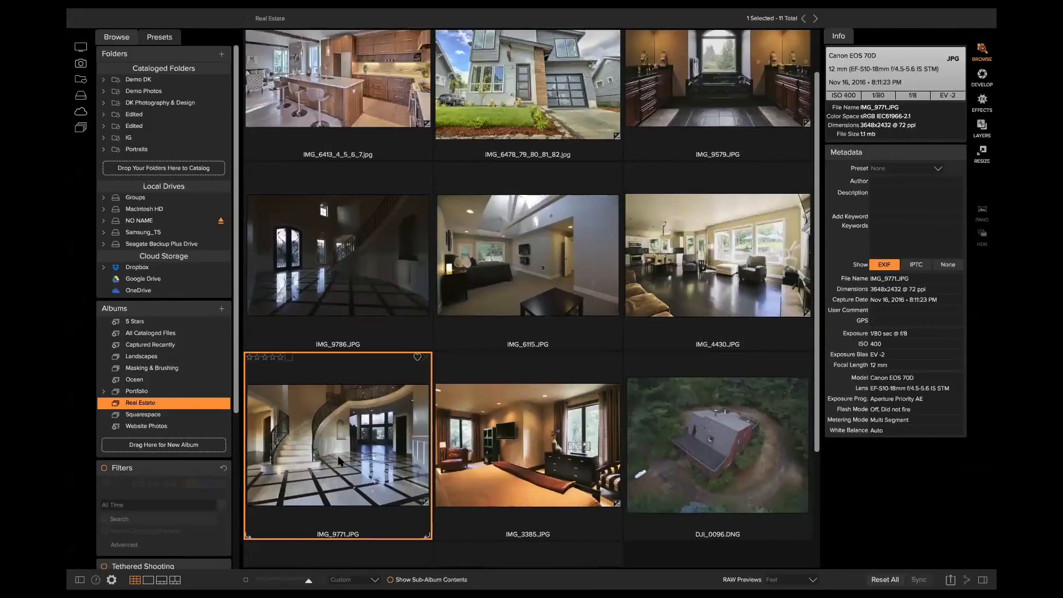
double_click(424, 502)
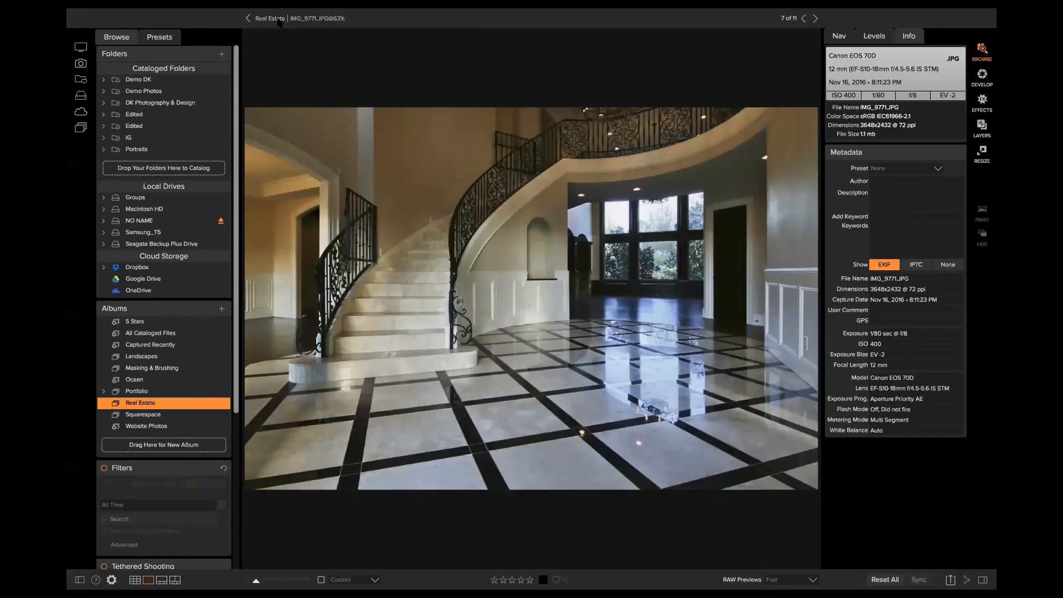
left_click(279, 20)
View the bathroom photo IMG_9579.JPG and the kitchen photo IMG_6413_4_5_6_7.jpg from the Real Estate album at full size
scroll(443, 221, "up", 3)
left_click(711, 125)
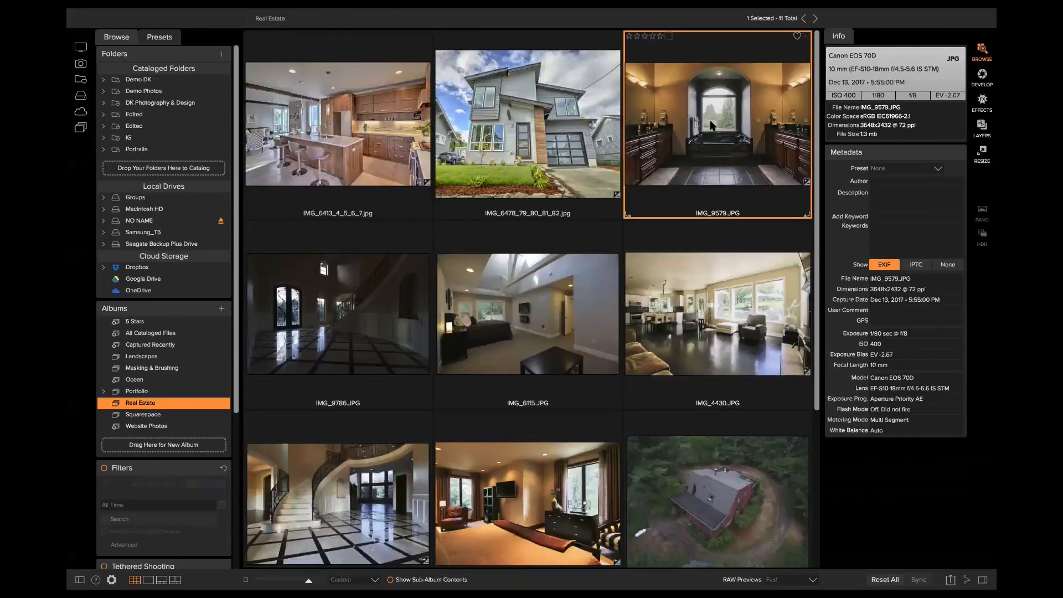
double_click(711, 124)
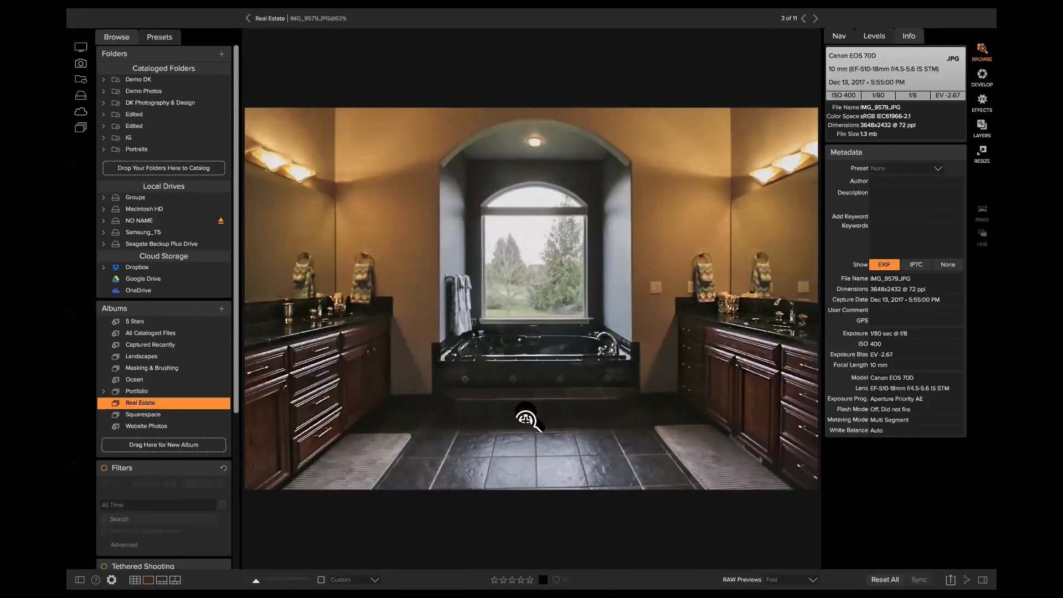
left_click(267, 19)
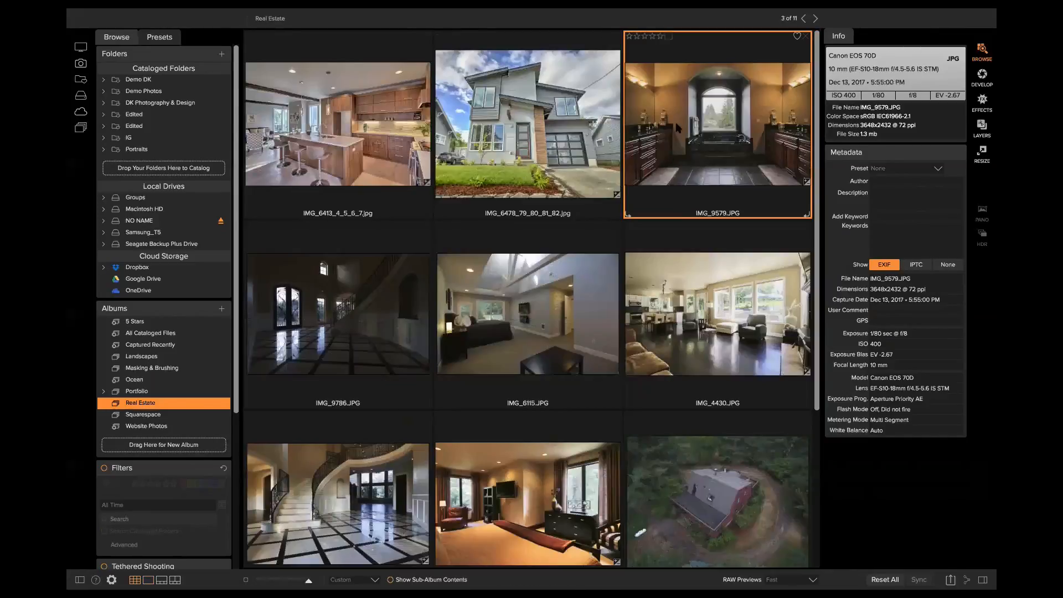
double_click(376, 146)
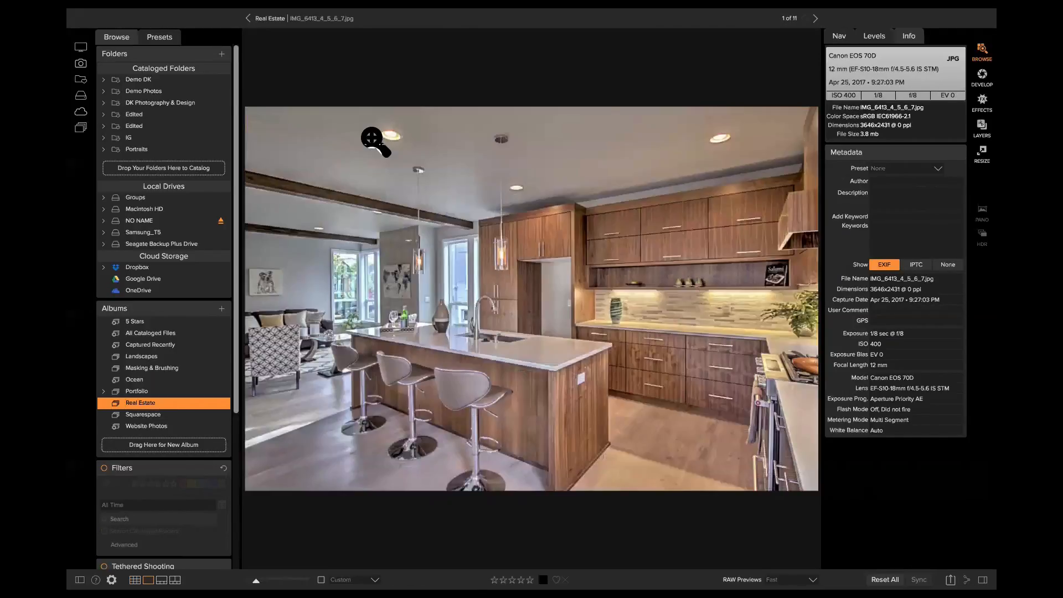